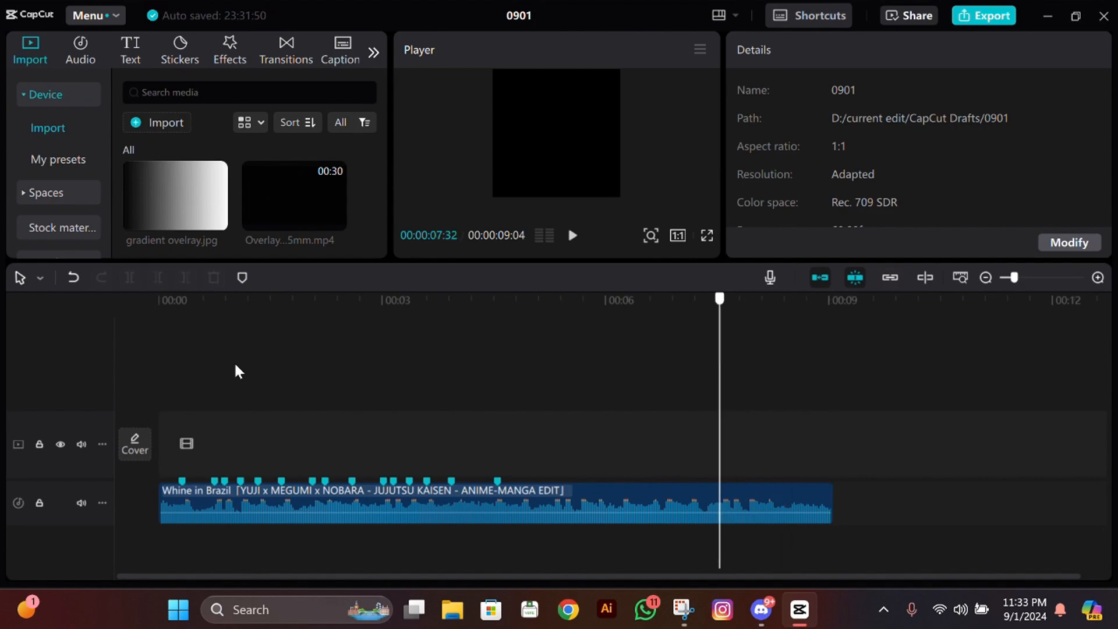
Choose 1:1 as the aspect ratio of the project canvas
click(464, 367)
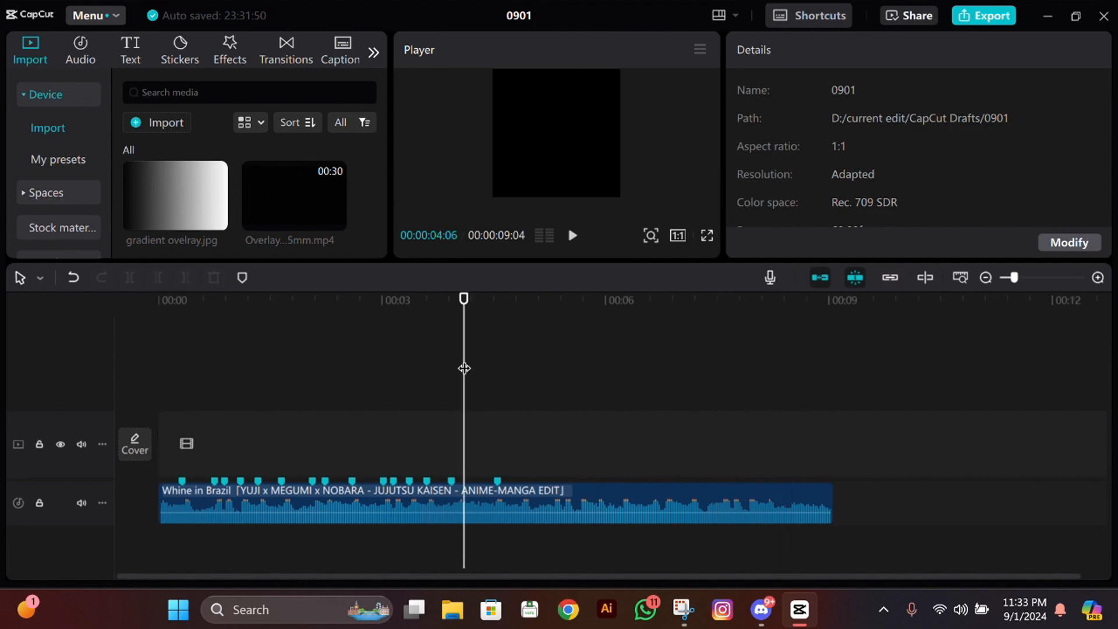
click(364, 332)
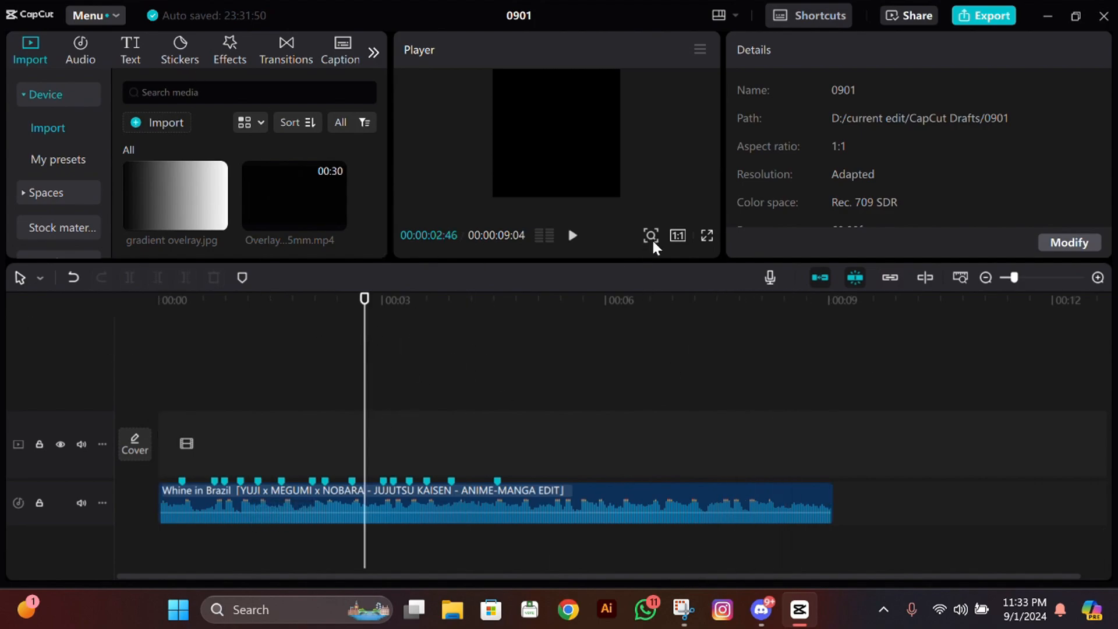
click(678, 235)
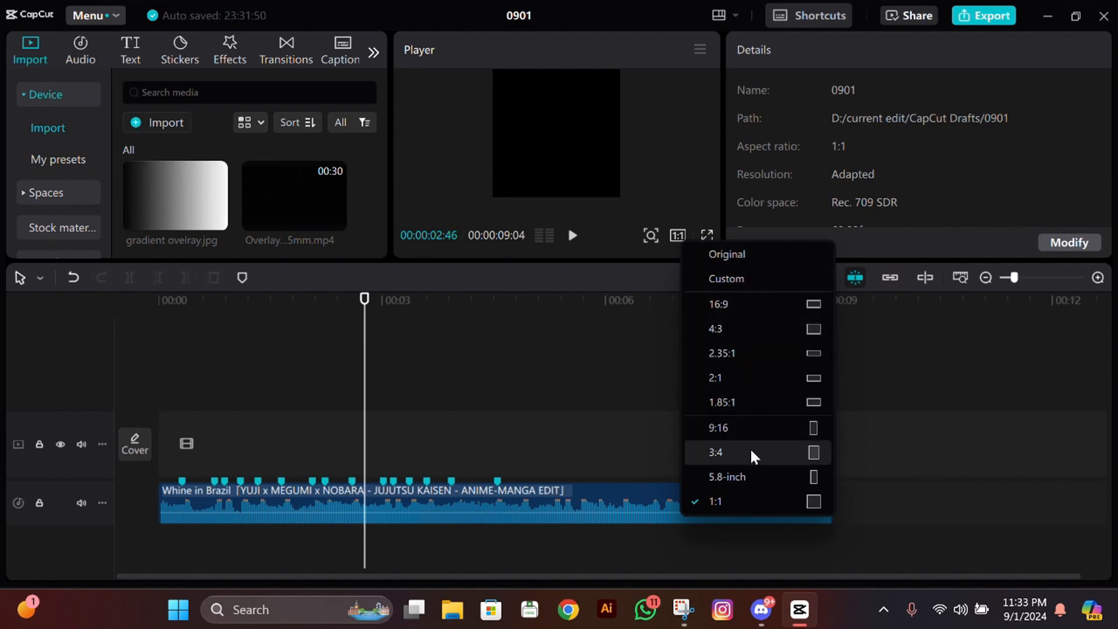
click(772, 502)
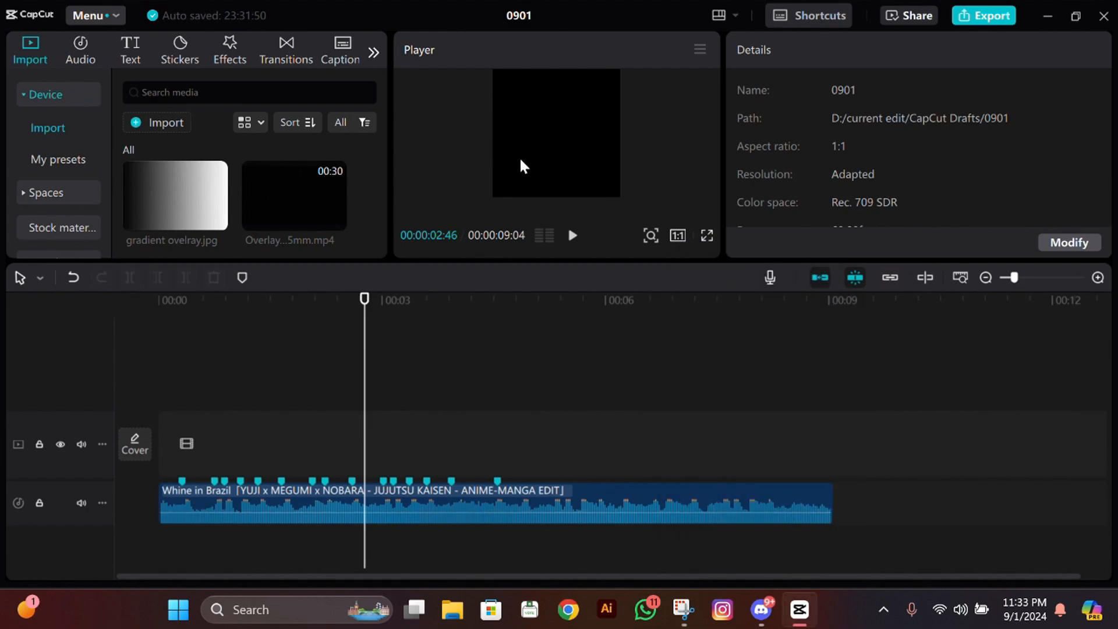
Place COLOR0.png at the start of the empty main video track and extend it to the end of the audio
scroll(242, 207, up, 2)
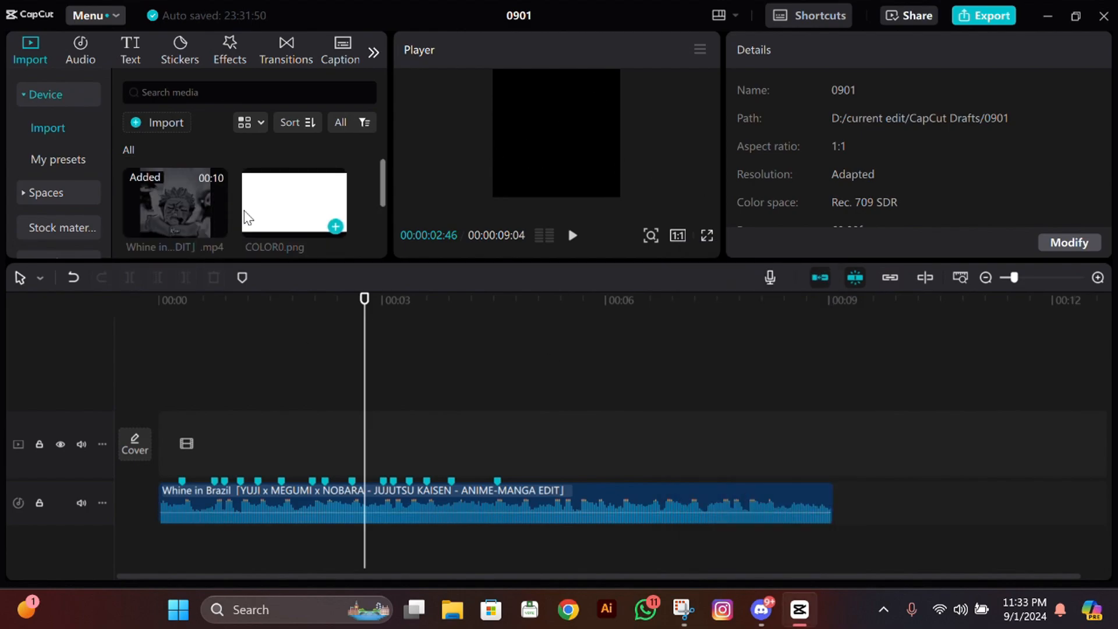
drag(346, 249, 655, 448)
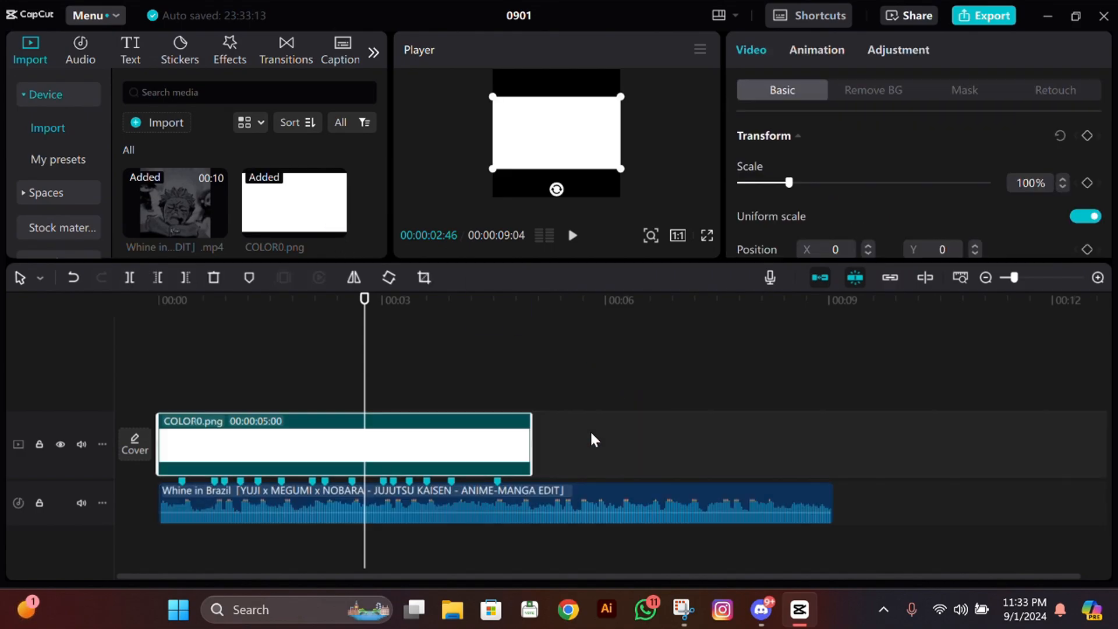
drag(527, 436, 839, 440)
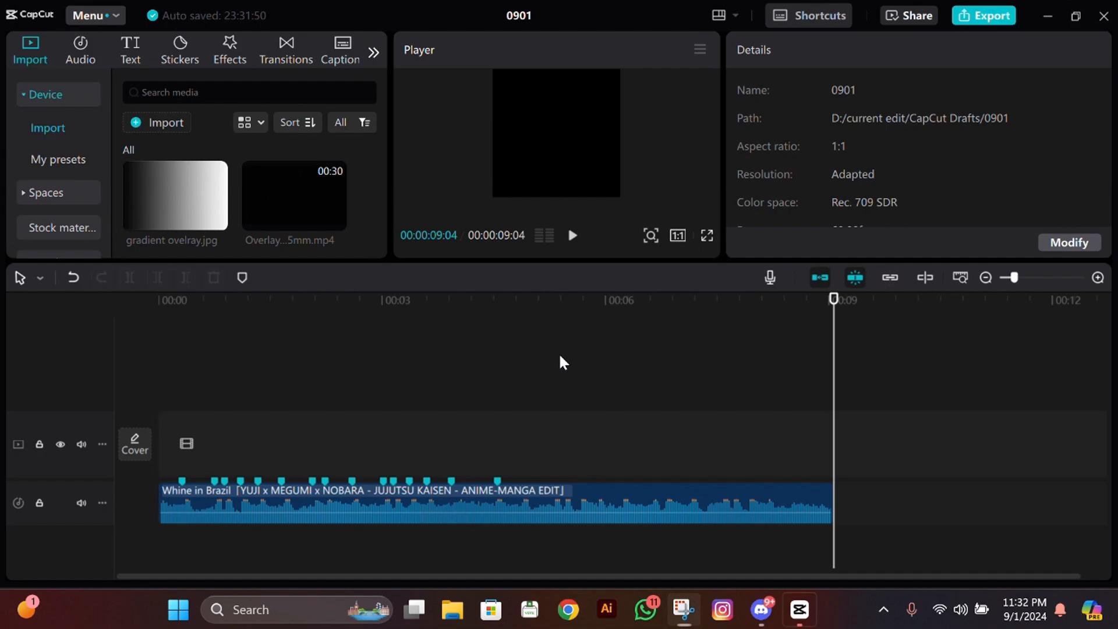
Scrub back and forth along the timeline to examine the audio clip's length and its beat markers
drag(558, 352, 117, 443)
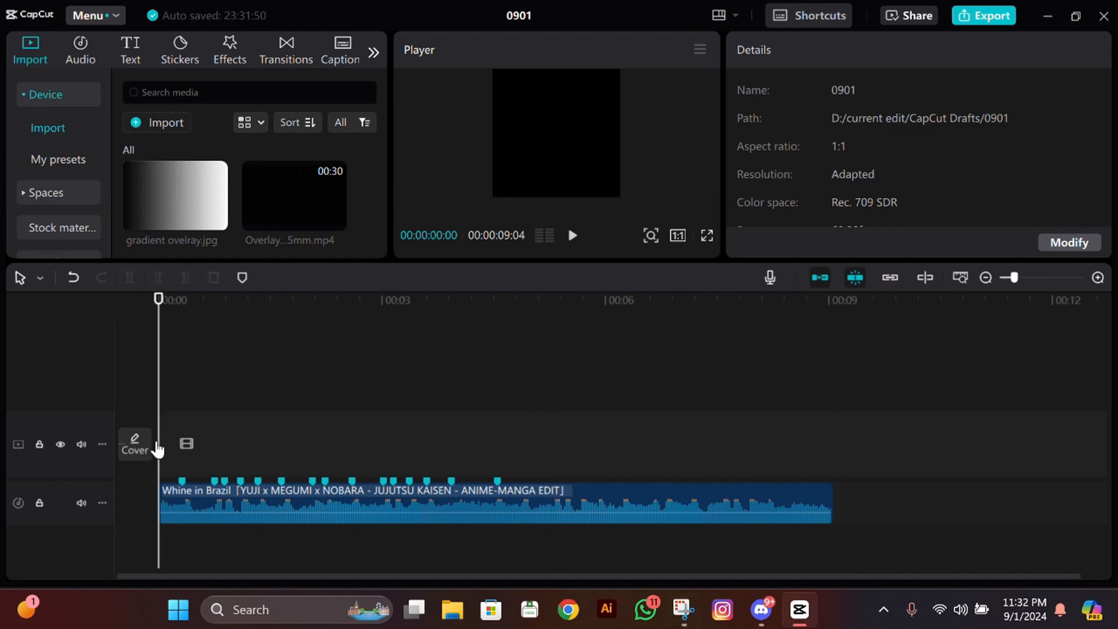
drag(312, 416, 830, 414)
click(477, 402)
click(362, 402)
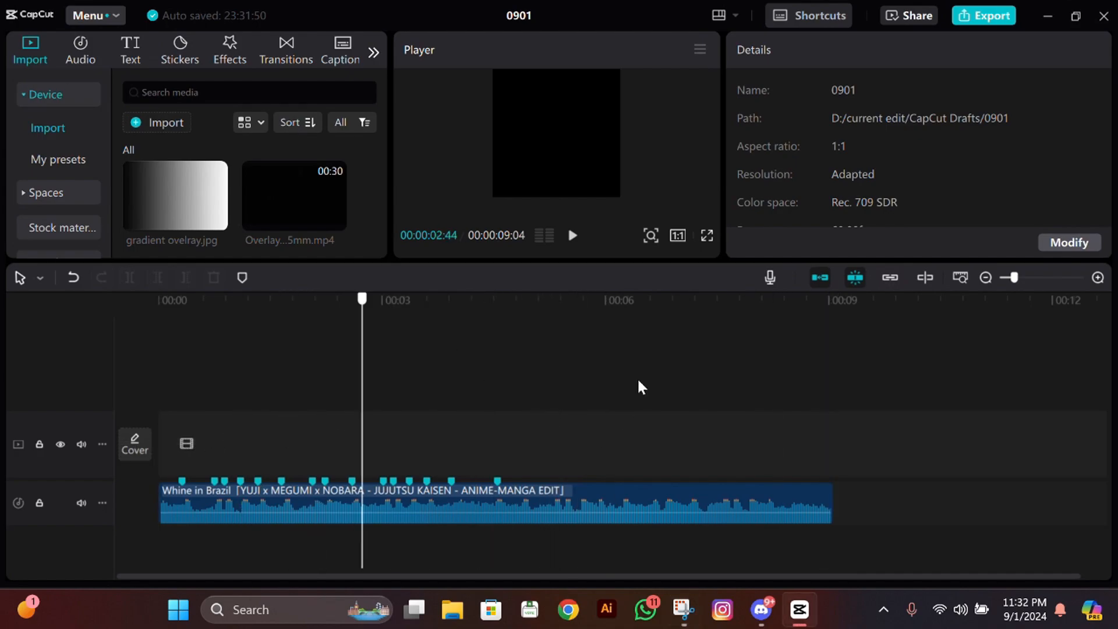
click(692, 402)
click(497, 437)
click(670, 419)
click(801, 408)
click(546, 407)
drag(435, 420, 361, 411)
click(451, 451)
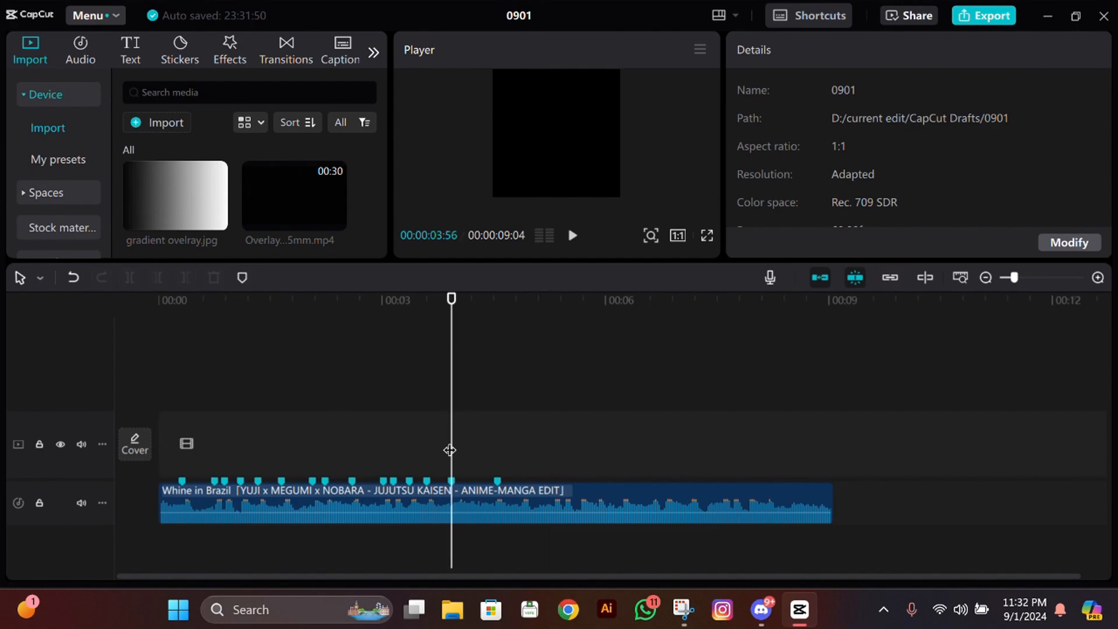
mouse_move(451, 451)
mouse_down()
mouse_move(320, 431)
mouse_move(331, 465)
mouse_move(726, 477)
mouse_move(135, 509)
mouse_move(589, 497)
mouse_move(2, 540)
mouse_move(652, 407)
mouse_move(305, 394)
mouse_move(621, 377)
mouse_move(772, 303)
mouse_move(251, 408)
mouse_up()
drag(699, 606, 474, 425)
click(257, 382)
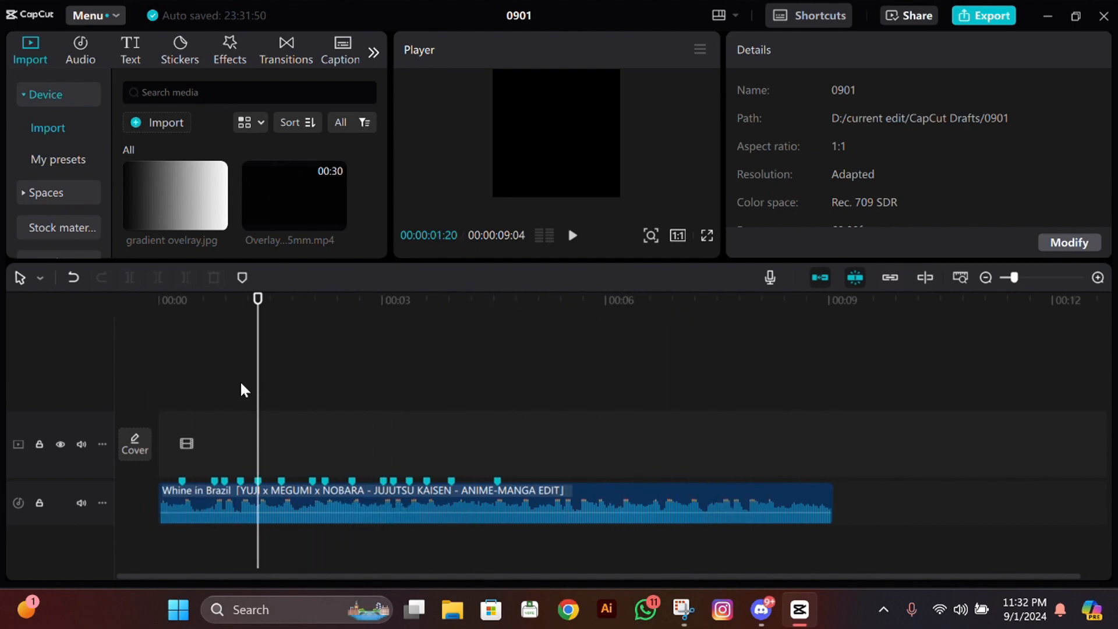
drag(243, 386, 120, 342)
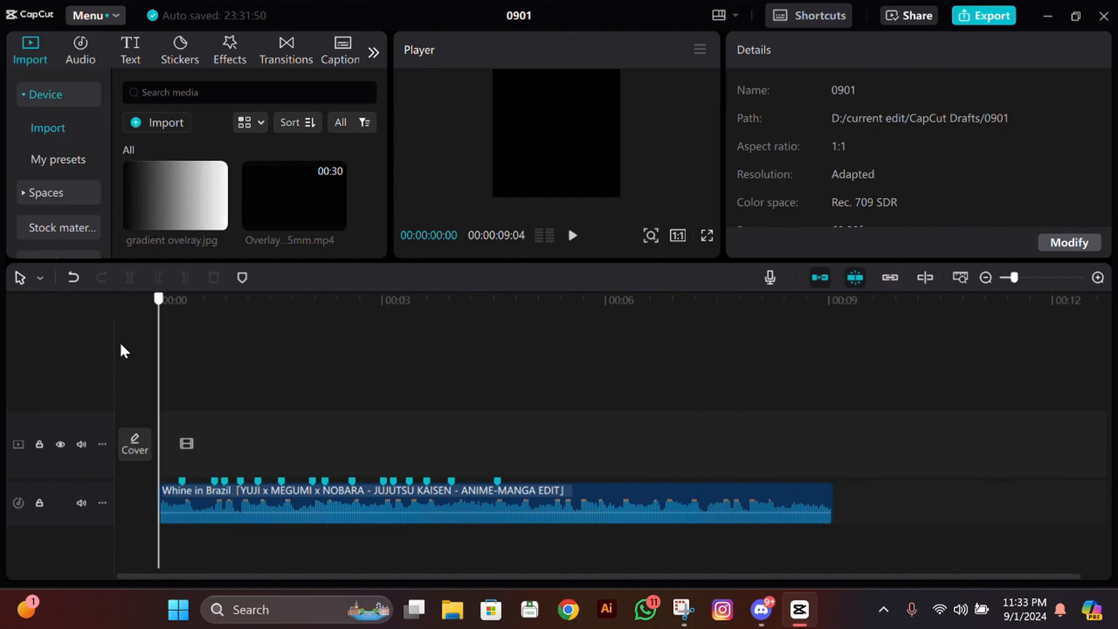
click(465, 367)
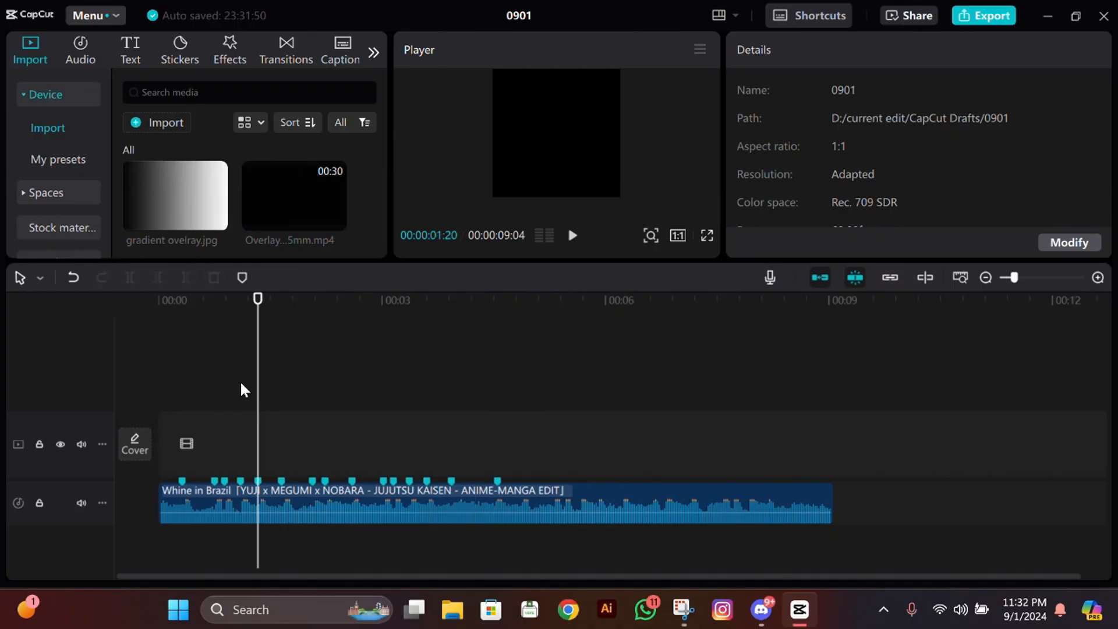
click(240, 382)
drag(240, 390, 717, 396)
drag(806, 396, 120, 341)
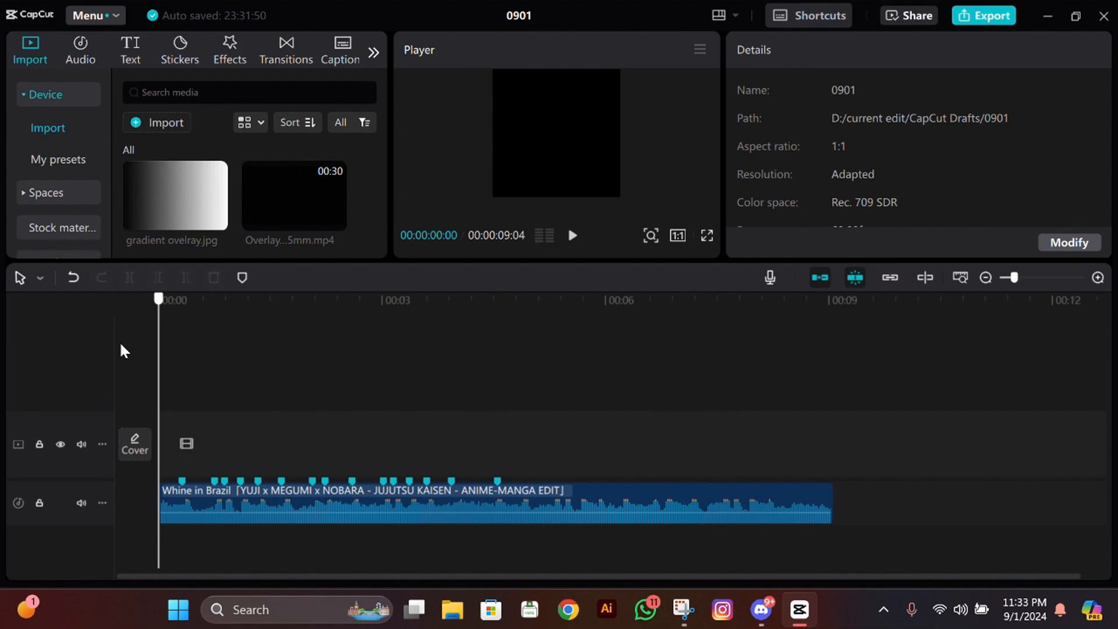
Set the canvas aspect ratio to 1:1
click(462, 367)
click(366, 341)
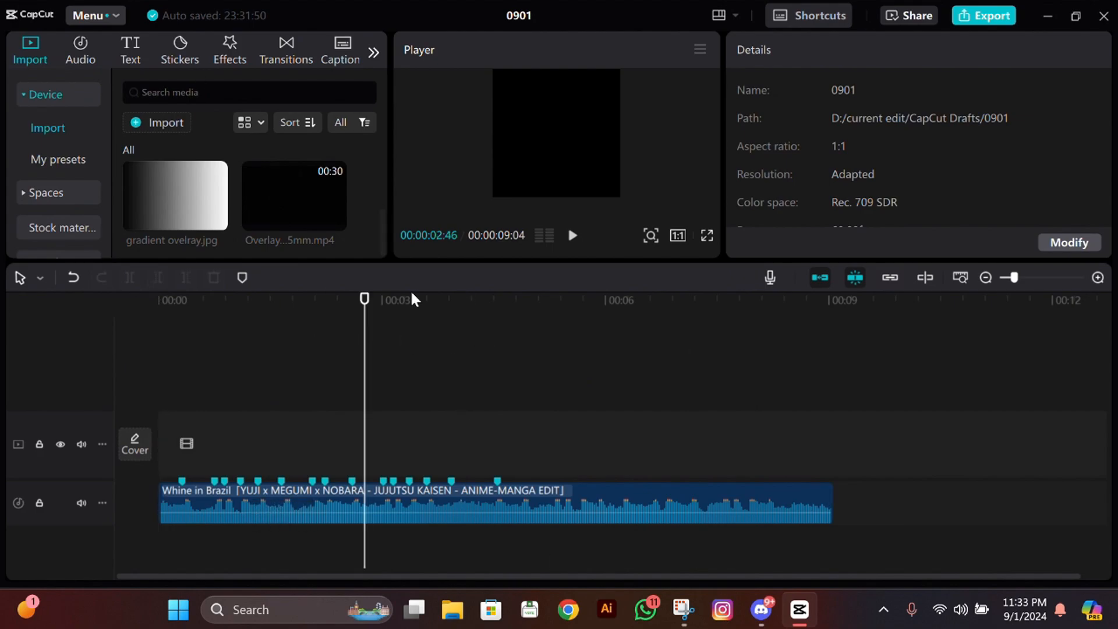
click(677, 235)
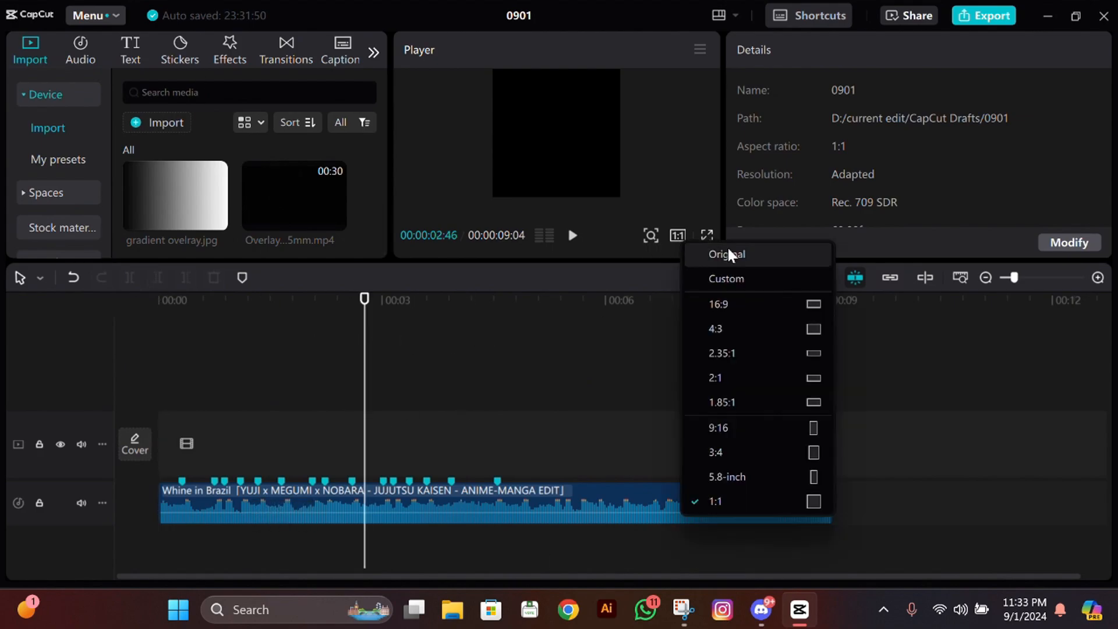
click(772, 501)
Add COLOR0.png to the main video track and extend it to 00:00:09:04, matching the end of the audio
scroll(246, 215, up, 3)
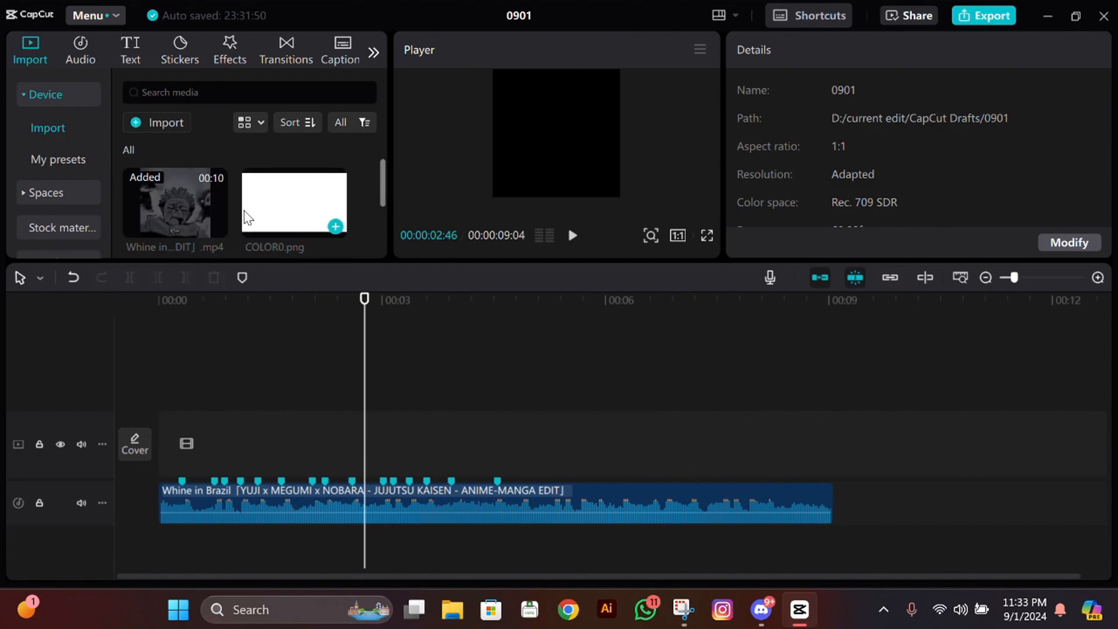
drag(334, 233, 643, 448)
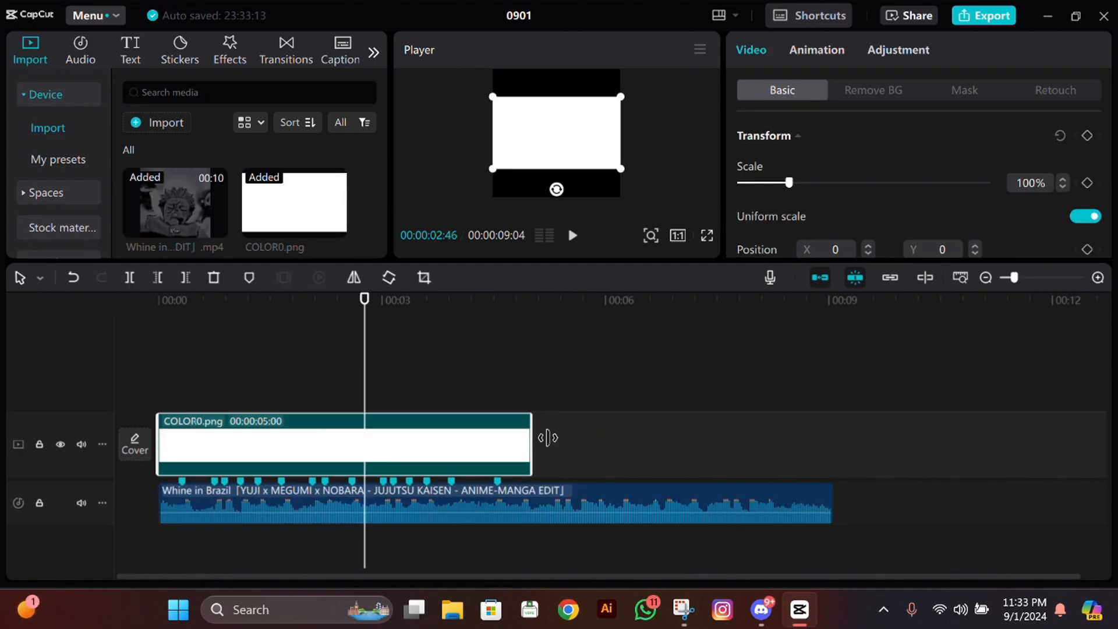
drag(531, 441, 831, 442)
Select the white COLOR0.png clip at the start of the timeline and enlarge it to 193% to cover the square canvas
click(385, 387)
click(152, 381)
click(192, 440)
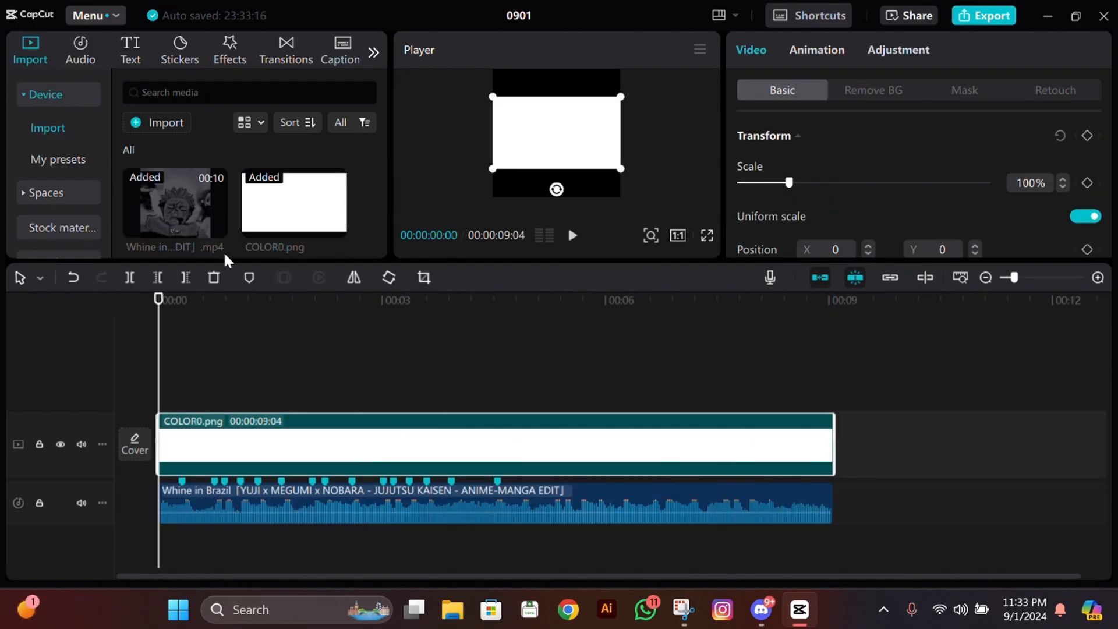
drag(620, 96, 723, 69)
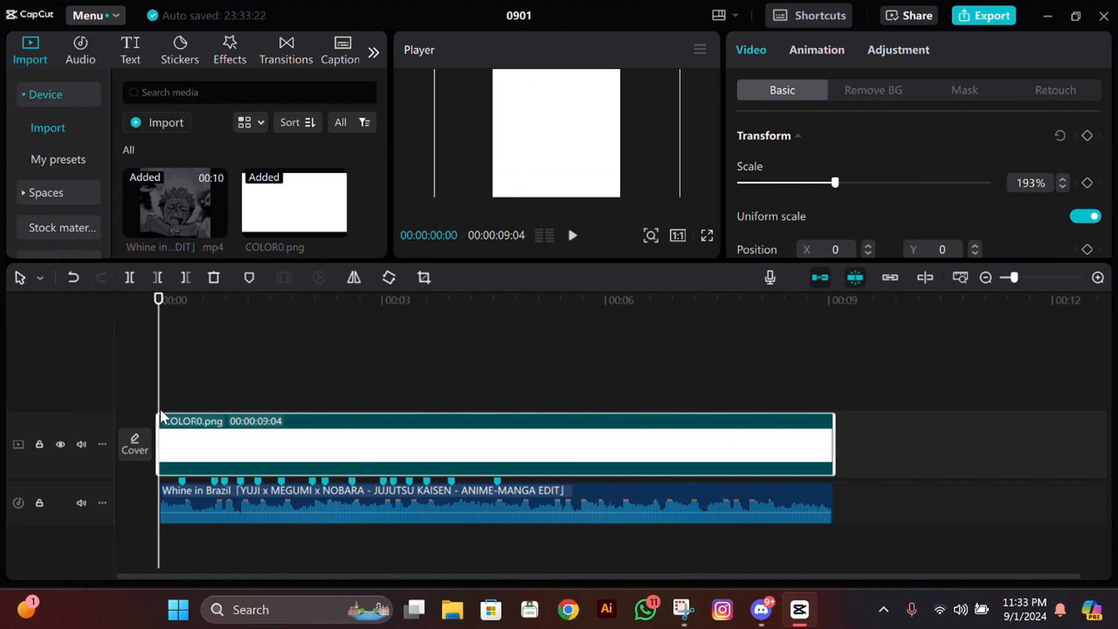
Turn the white COLOR0.png clip into a compound clip and set its vignette to 9
key(alt+g)
click(965, 52)
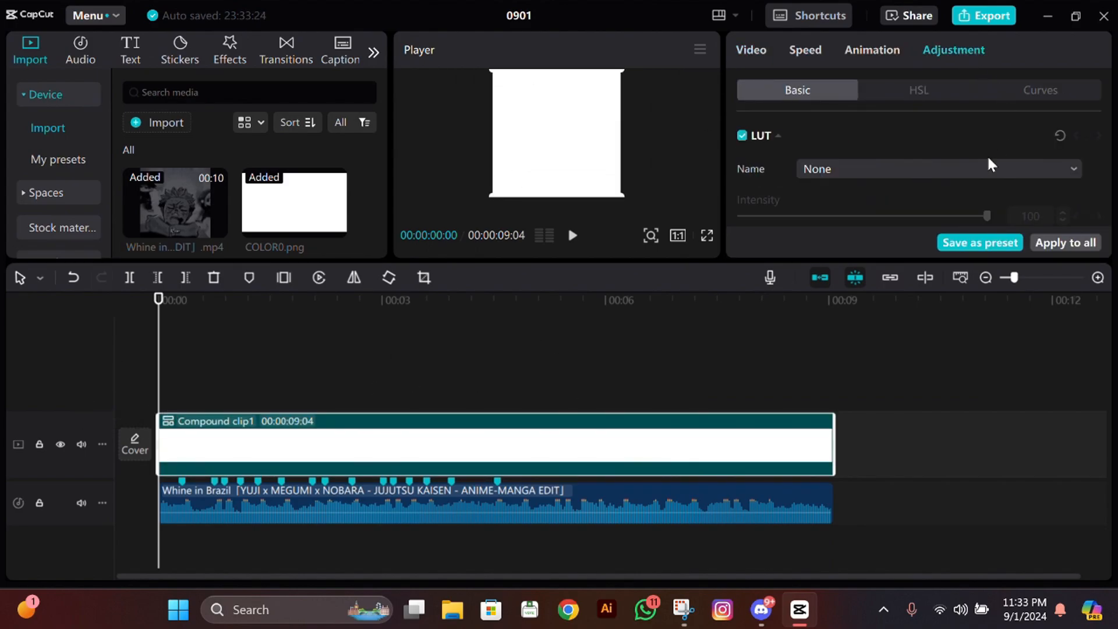
scroll(985, 163, down, 10)
drag(881, 217, 887, 217)
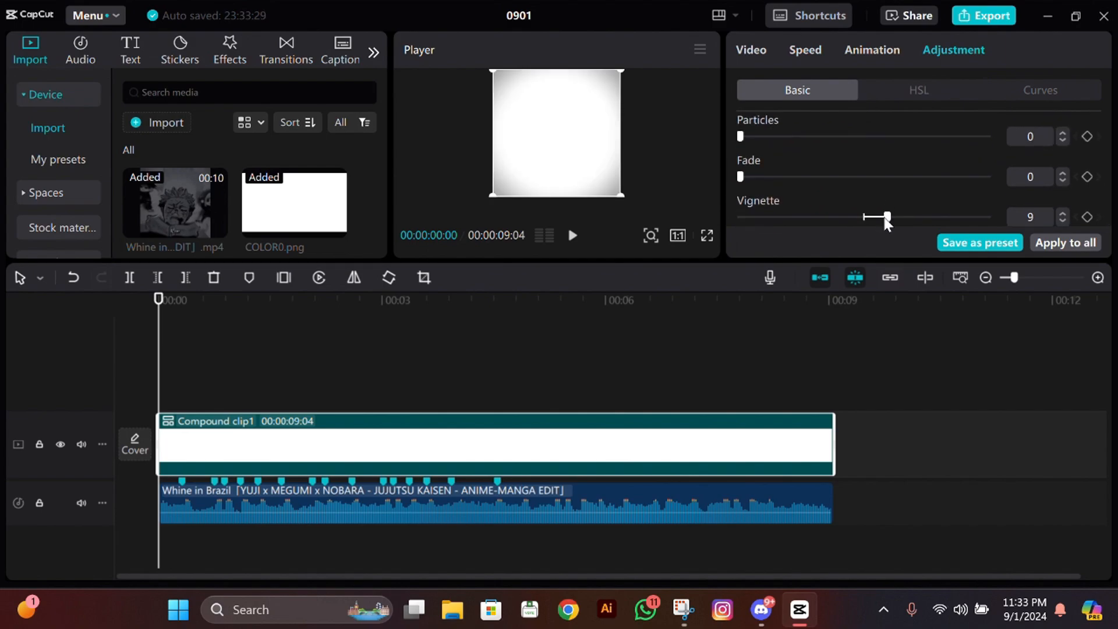
click(274, 384)
click(162, 438)
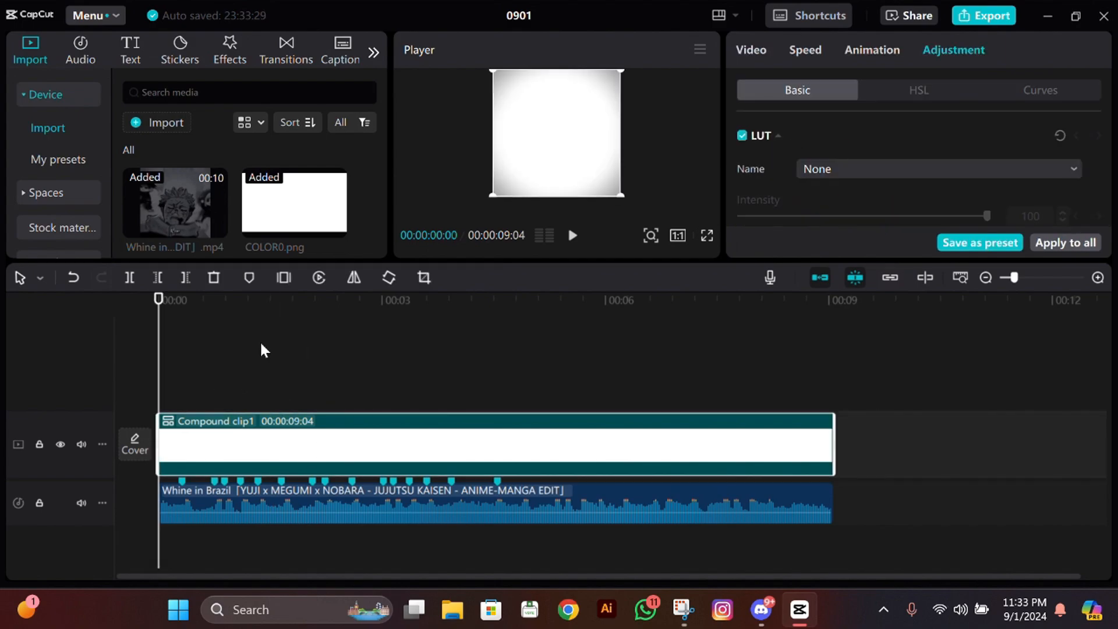
click(420, 349)
click(158, 349)
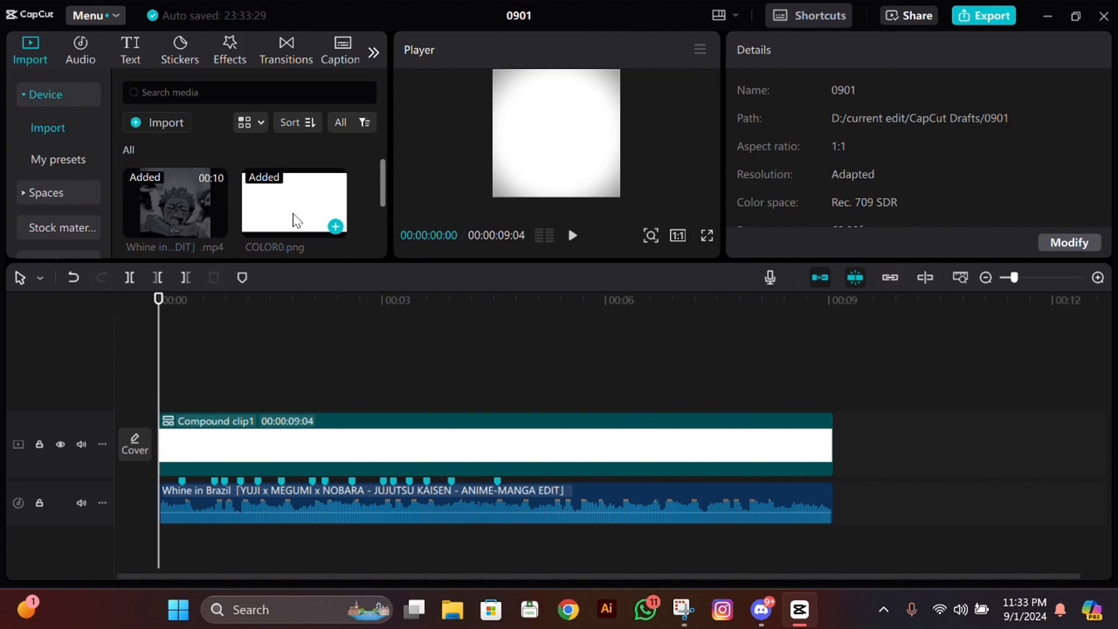
Add the saved preset Compound clip presets22 above the white background, starting at the beginning of the timeline
scroll(292, 218, down, 3)
scroll(292, 211, up, 3)
click(62, 157)
scroll(290, 200, down, 2)
drag(152, 204, 232, 384)
Open Compound clip presets22 to examine its layers and full-screen preview, return to the main timeline and check where the clip ends against the audio
double_click(256, 379)
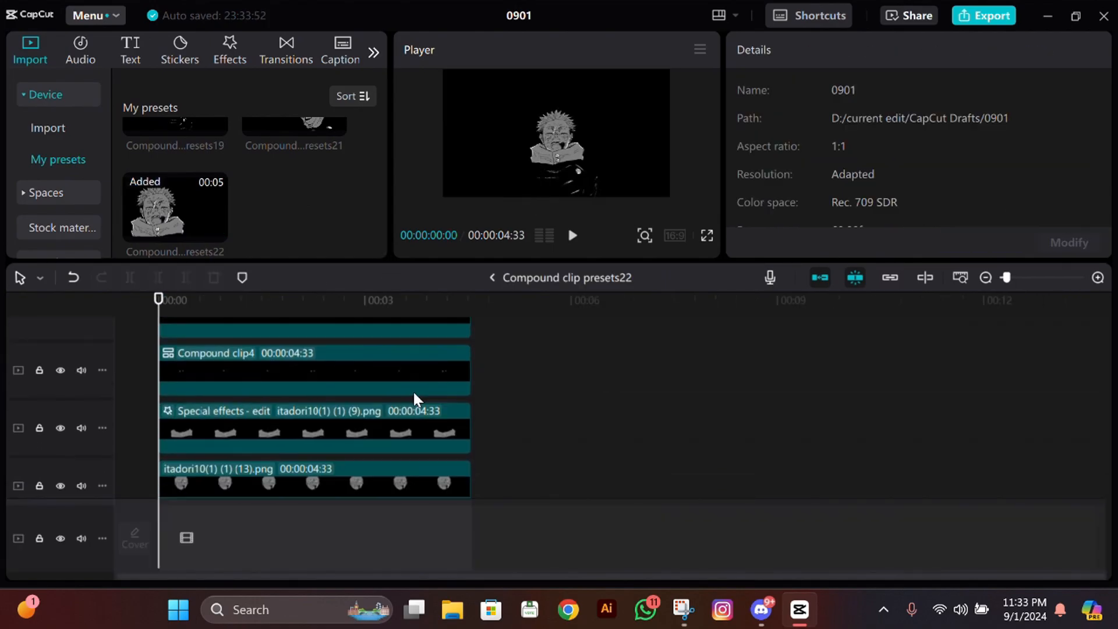
key(space)
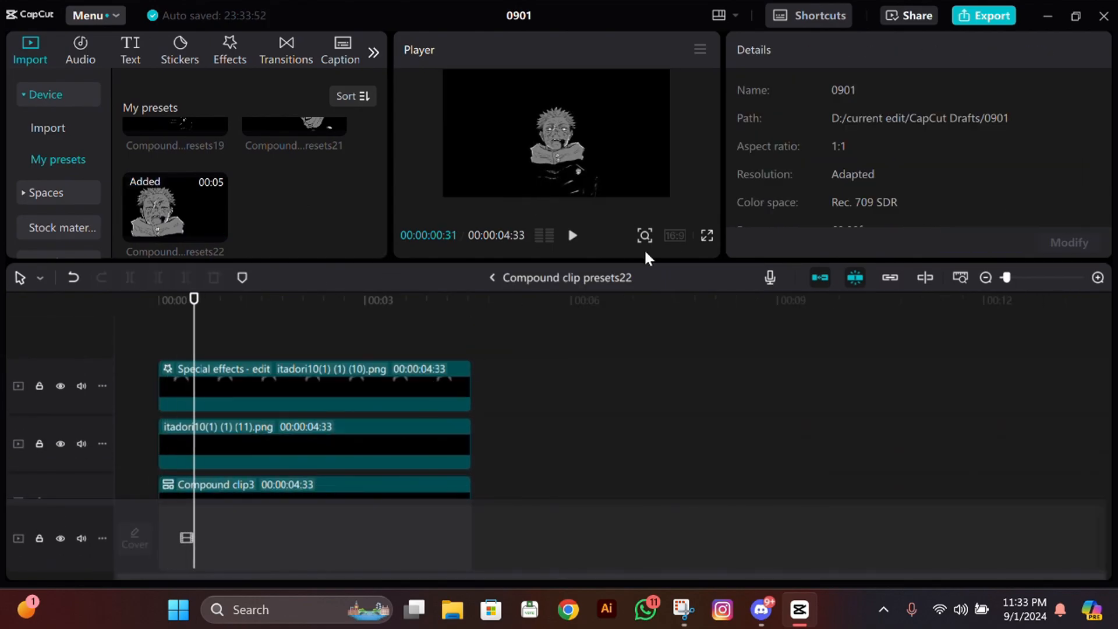
click(707, 236)
click(788, 557)
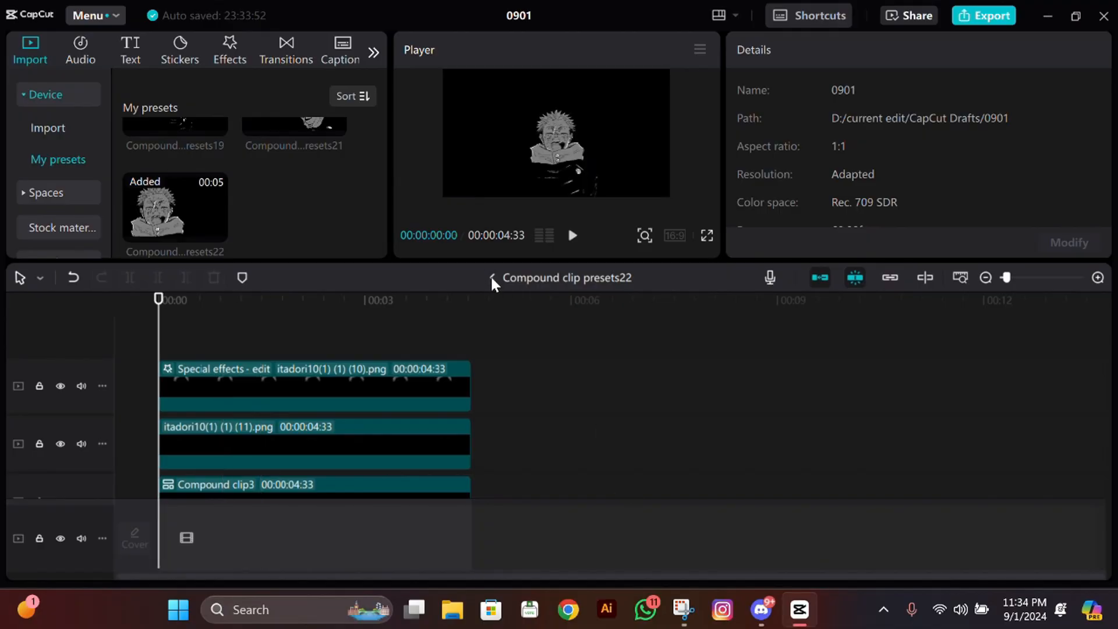
click(490, 279)
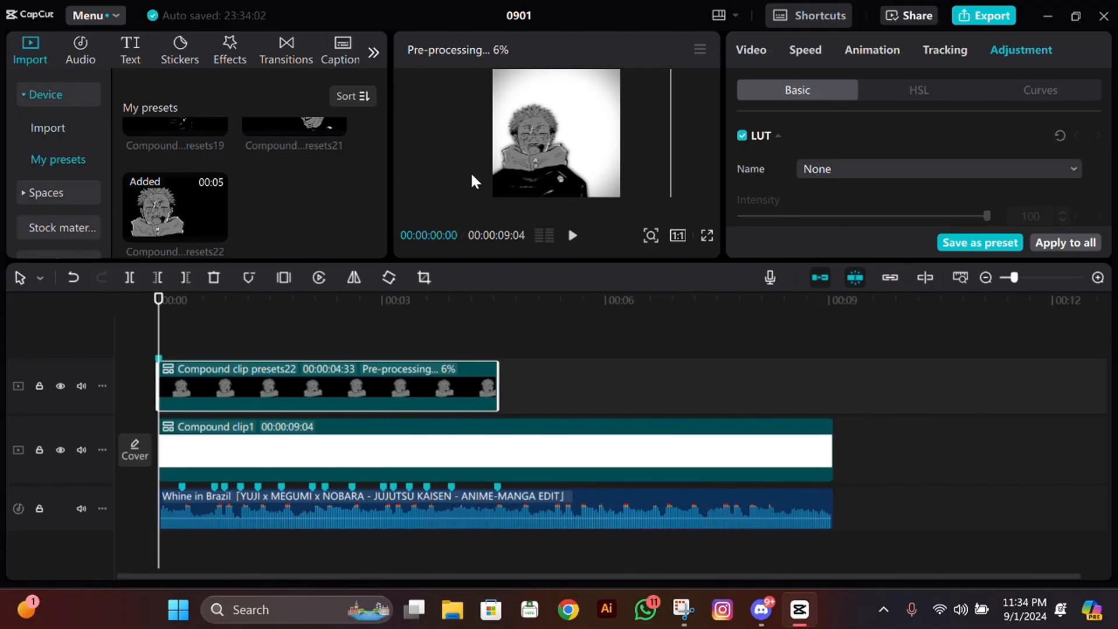
click(295, 348)
drag(273, 323, 497, 360)
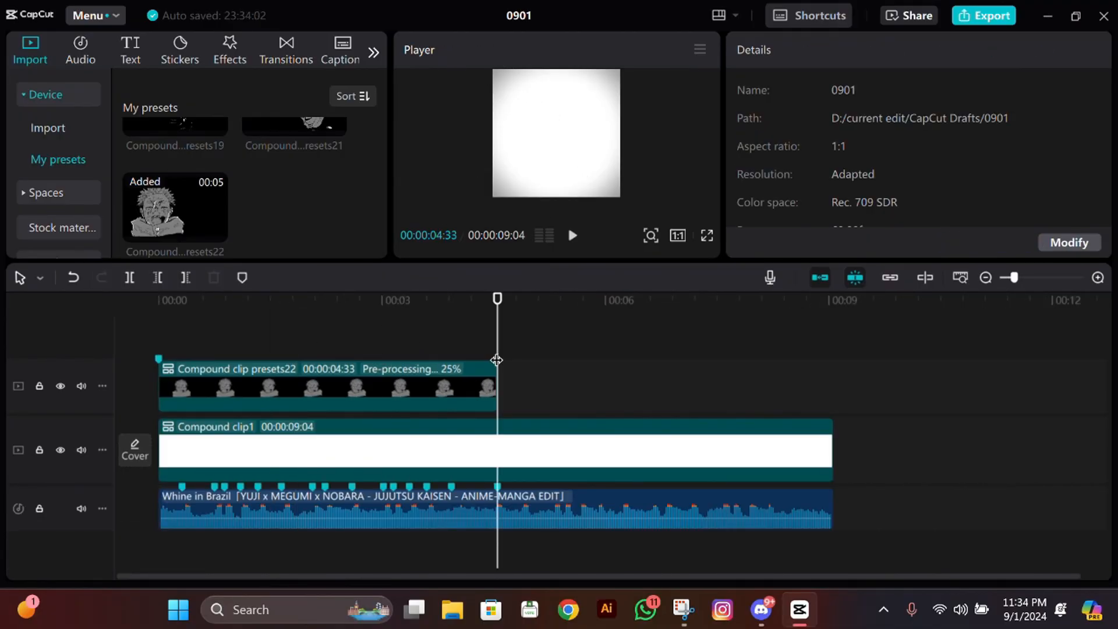
drag(204, 553, 271, 542)
key(Home)
Reset the character preset clip's transform, scale it to 225% and shift it to position X -579, Y 0
click(375, 398)
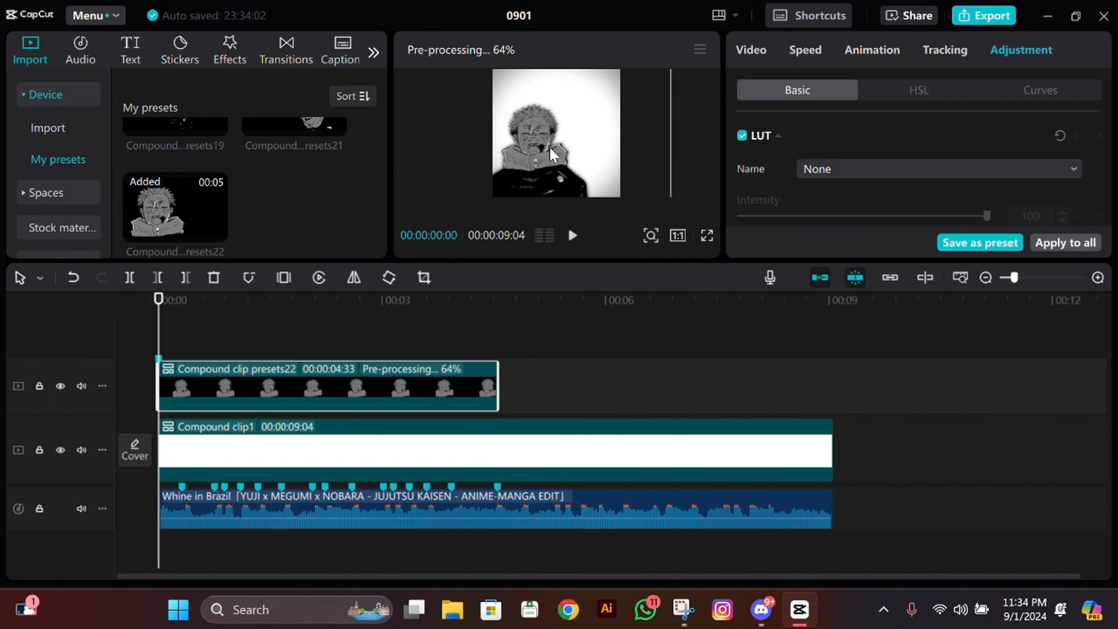
click(1060, 135)
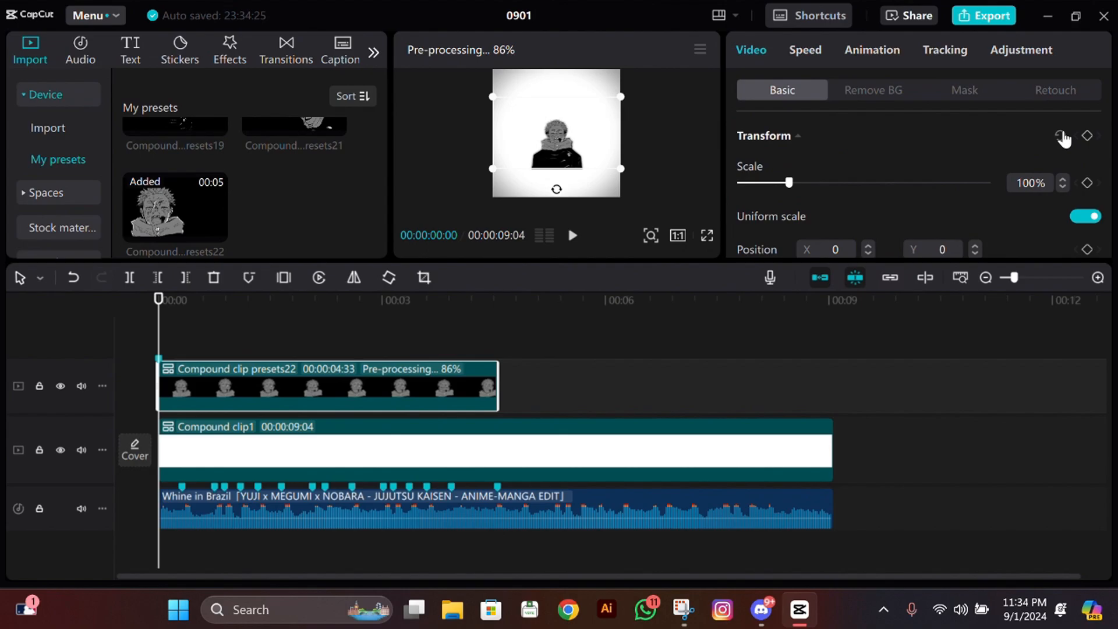
drag(789, 183, 852, 178)
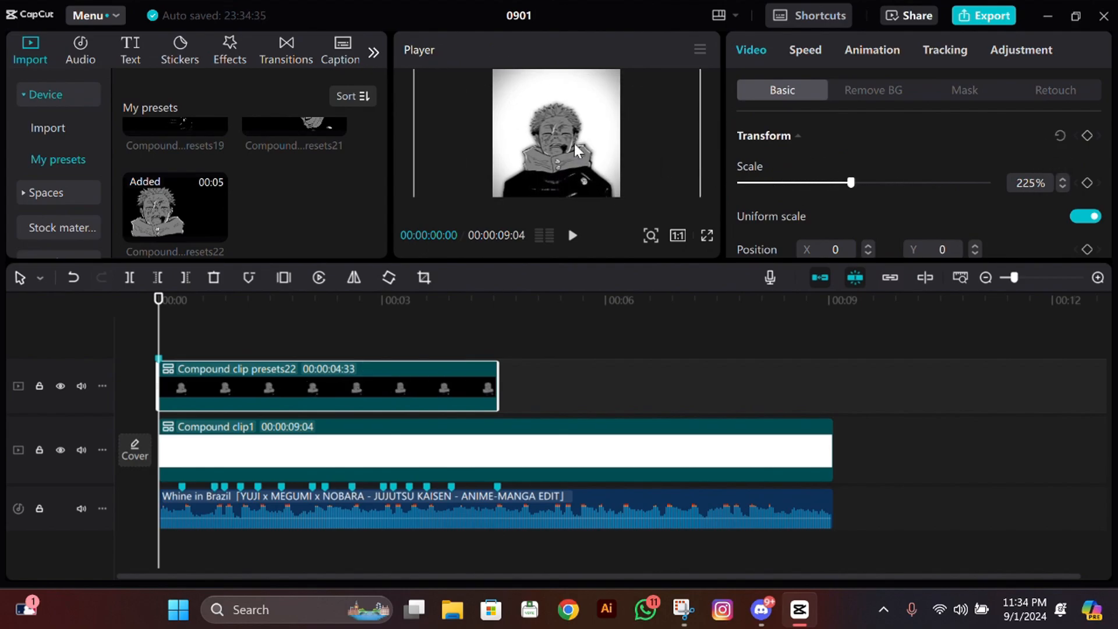
drag(574, 145, 563, 179)
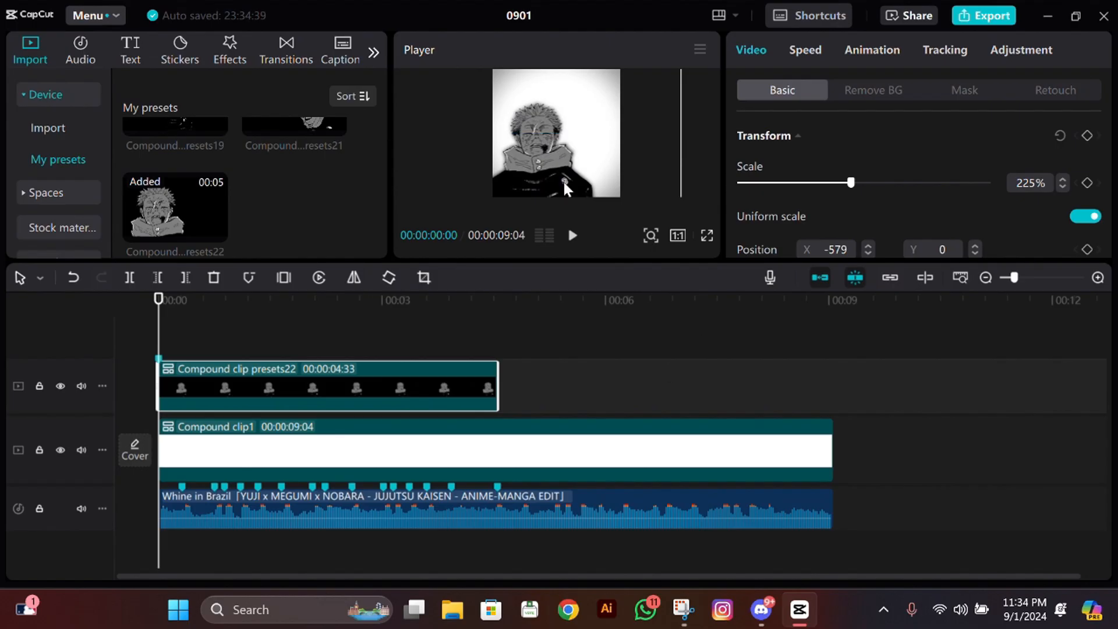
Check the character's framing in the full-screen preview and return to the preset clip on the timeline
click(707, 235)
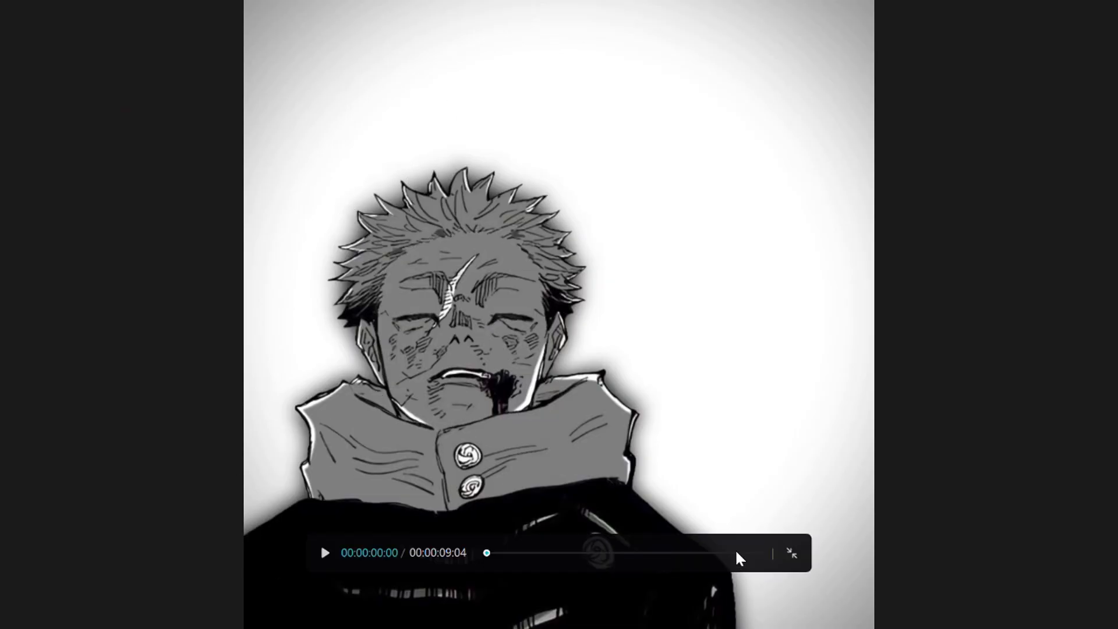
click(792, 553)
click(434, 213)
click(326, 402)
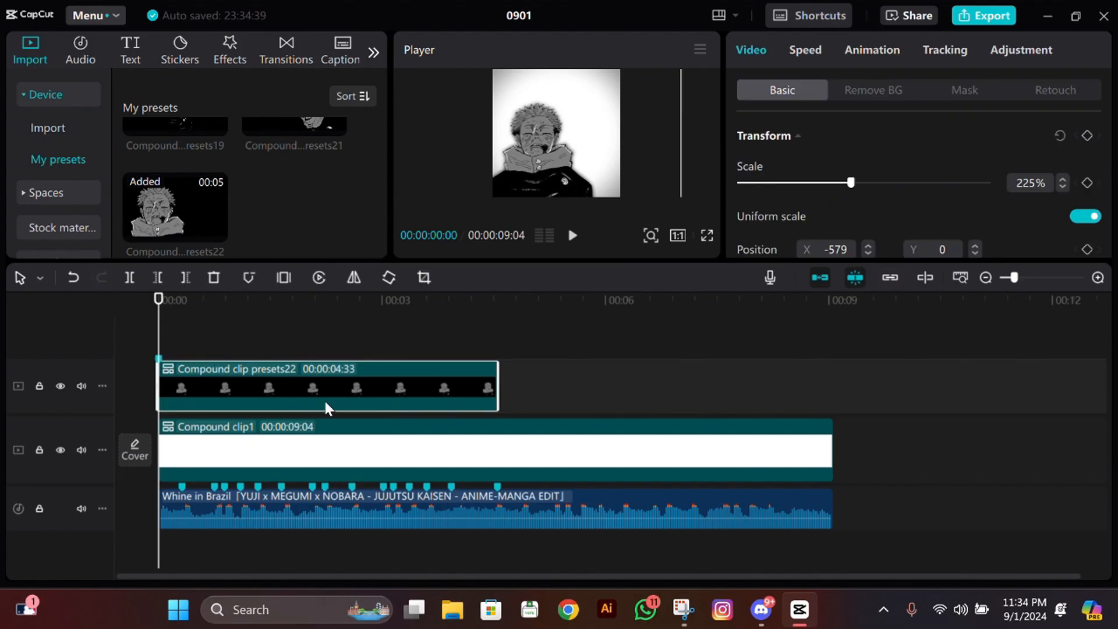
Stack a copy of the character preset clip on the track above and reduce the lower clip's blend opacity
key(ctrl+v)
click(458, 444)
scroll(967, 175, down, 5)
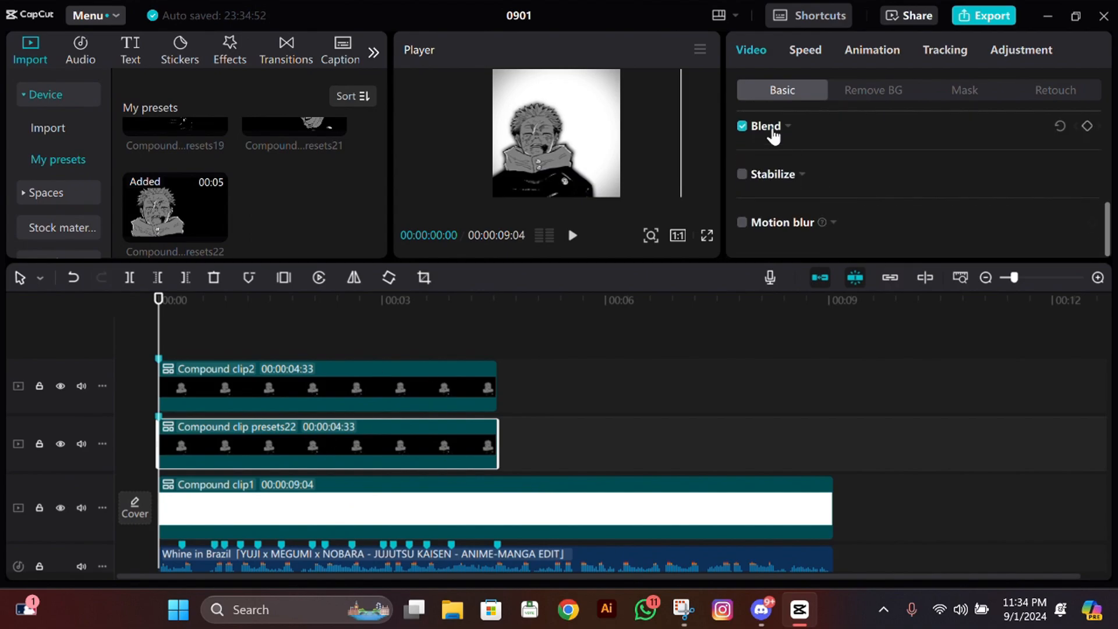
click(771, 129)
Enlarge the lower character clip to 335%, move it to X -789, Y 684 and play back the layered result
drag(859, 205, 906, 183)
click(297, 343)
click(449, 444)
click(159, 300)
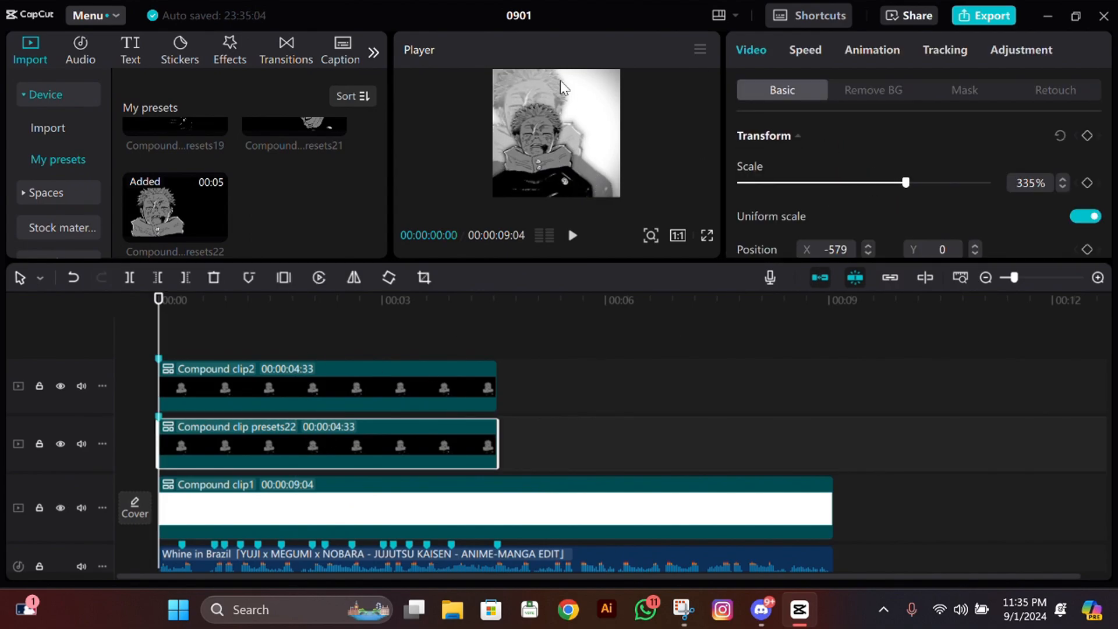
drag(563, 85, 486, 205)
key(space)
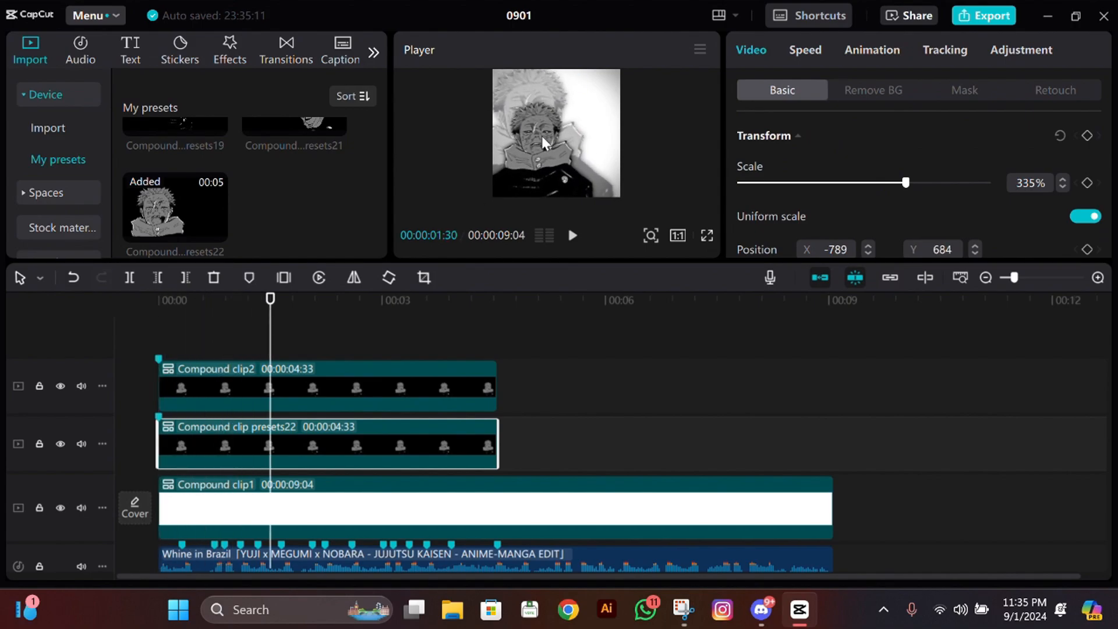
click(158, 330)
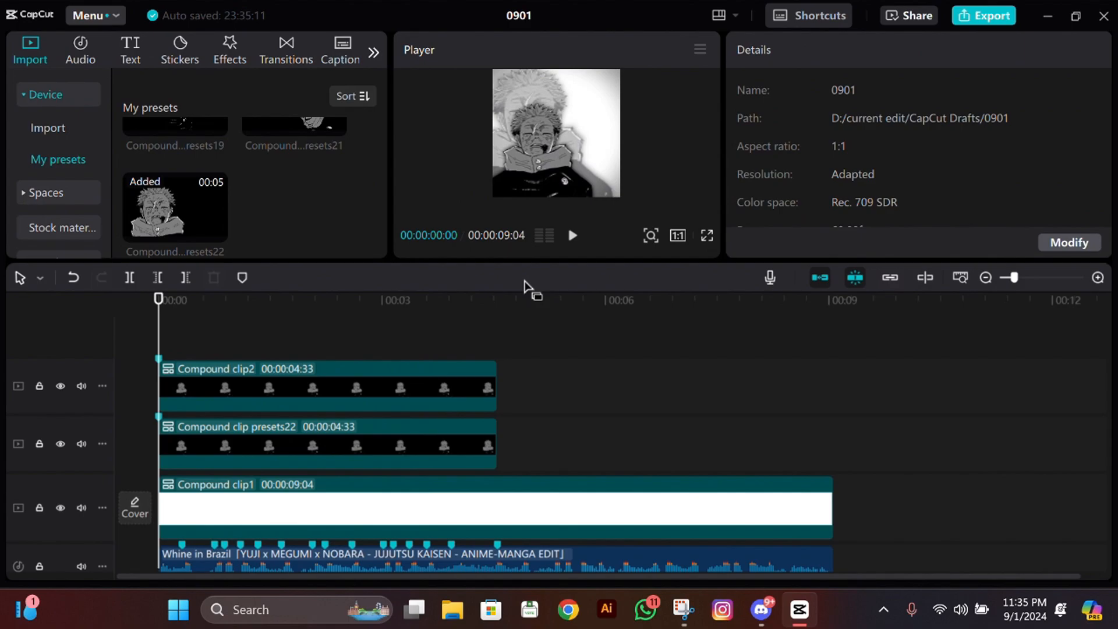
Add the saved preset Compound clip presets21 directly after the first character clip, starting at 00:00:04:33
scroll(211, 444, down, 2)
scroll(212, 444, down, 1)
scroll(207, 452, up, 3)
click(367, 414)
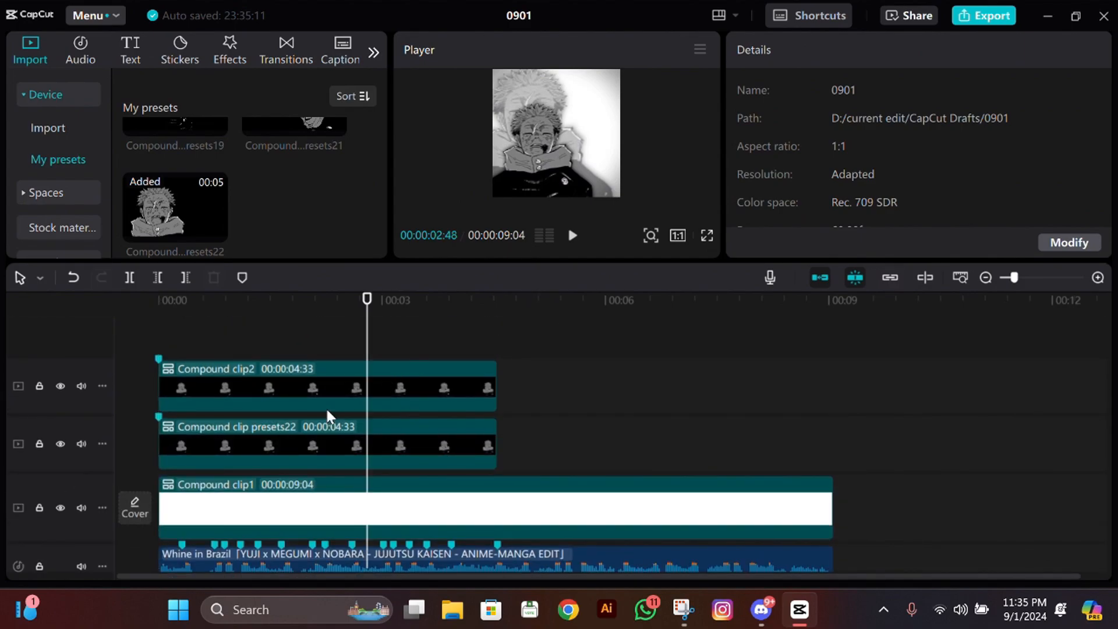
key(Down)
scroll(649, 386, down, 3)
scroll(649, 385, up, 2)
scroll(298, 249, up, 3)
drag(593, 375, 512, 423)
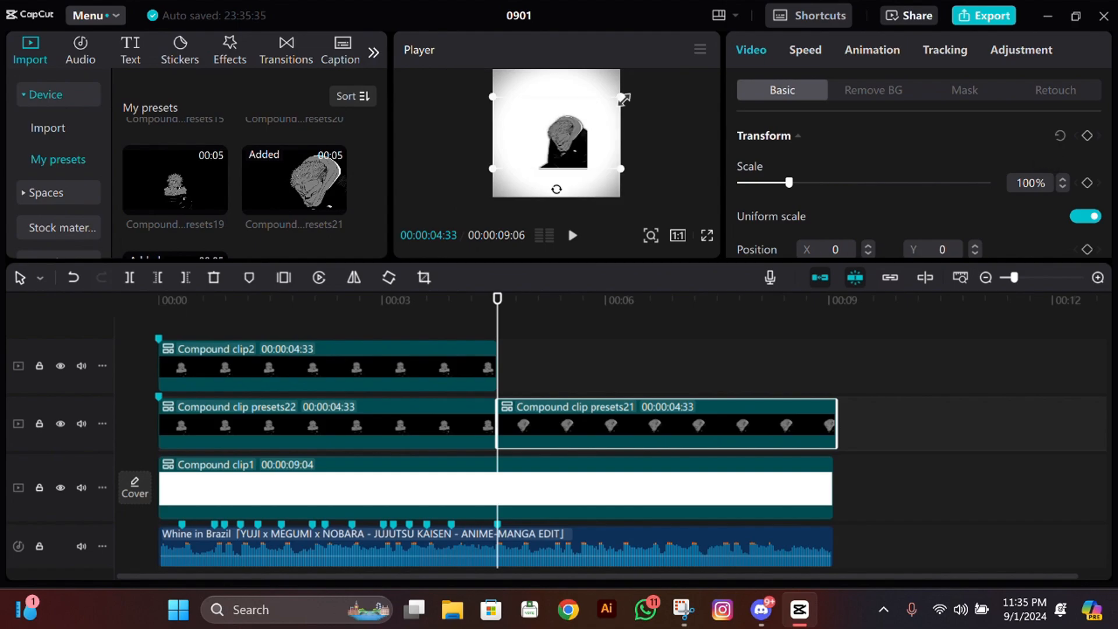
click(512, 349)
Check the second preset's layers, scale that clip to 240% at X 298, Y 0 and stack a copy above it
double_click(634, 422)
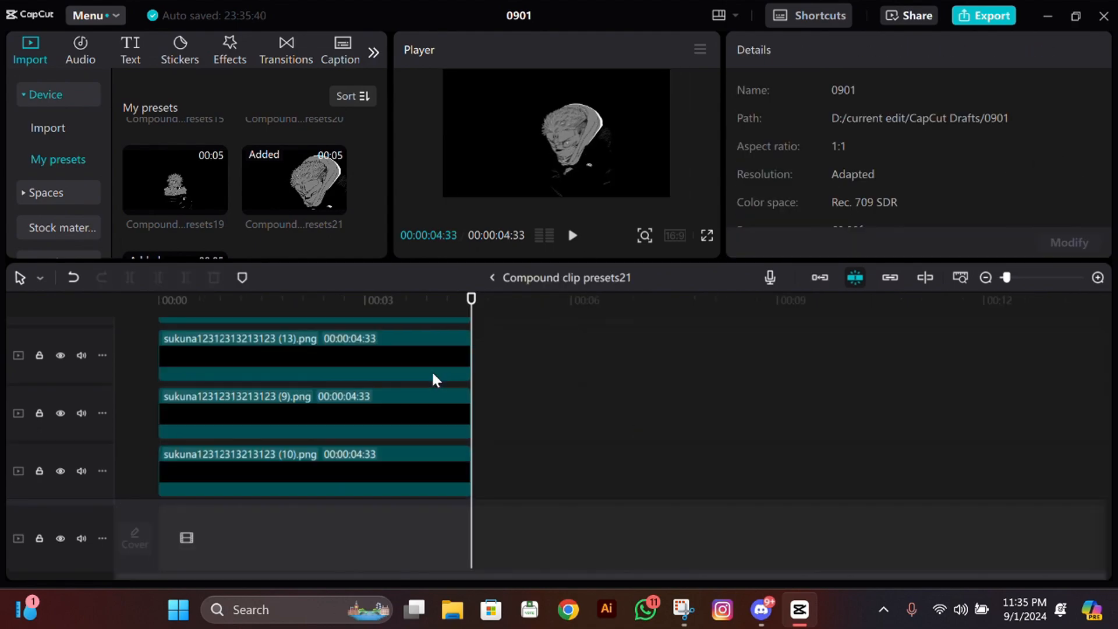
click(492, 278)
click(591, 421)
drag(829, 183, 863, 178)
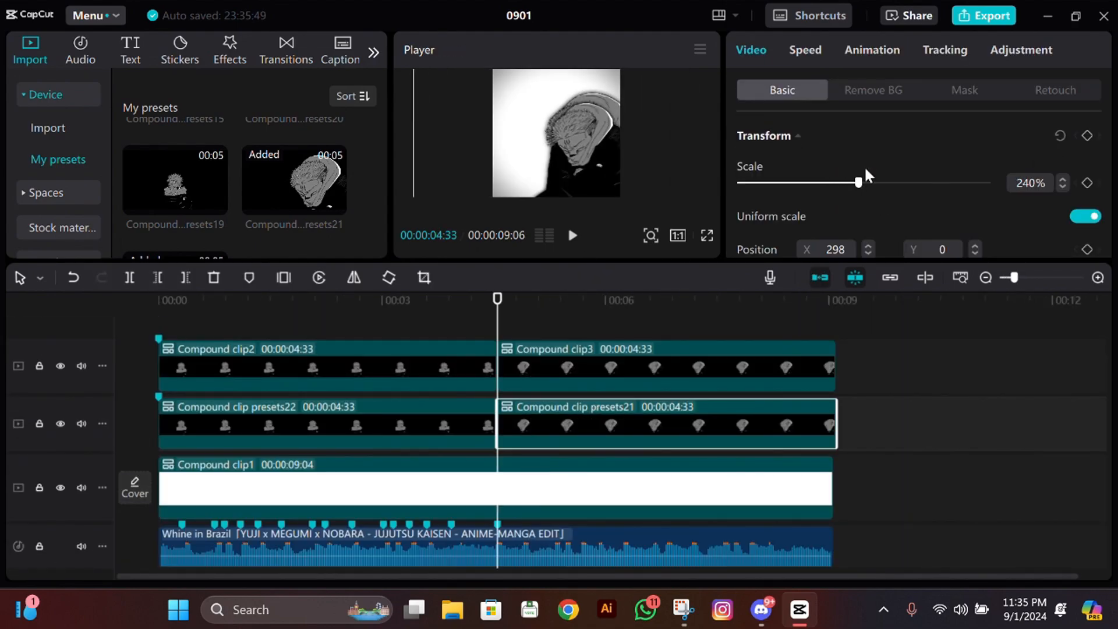
Reduce the opacity of the lower presets21 clip, enlarge it to 294% and move it to X 153, Y 487
scroll(870, 168, down, 4)
click(865, 170)
drag(590, 110, 586, 94)
scroll(874, 167, up, 3)
drag(865, 128, 885, 128)
drag(606, 96, 598, 94)
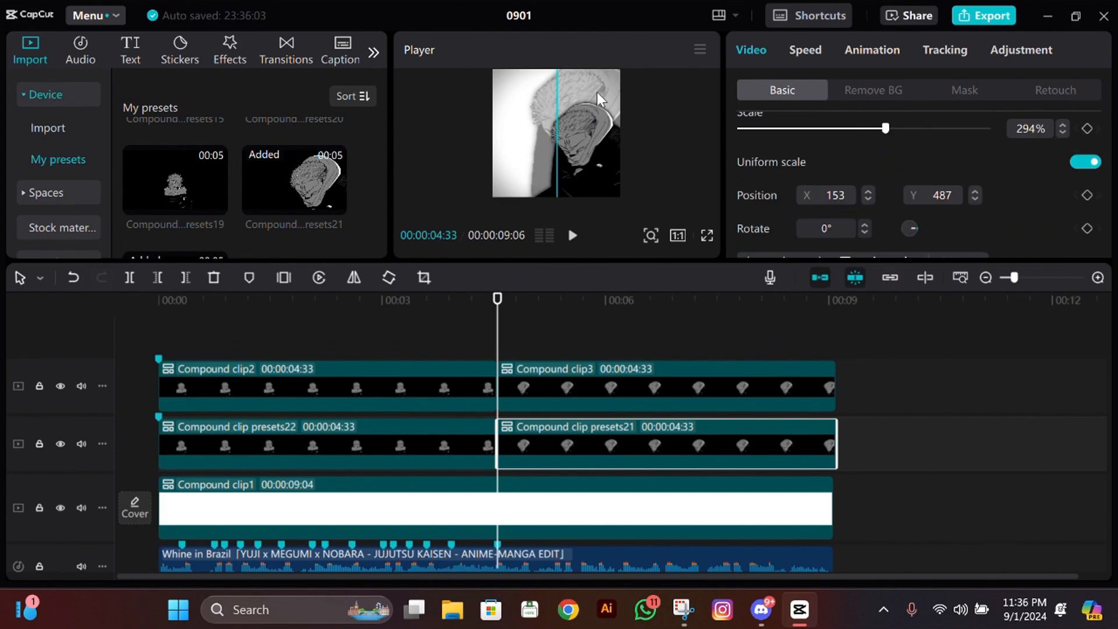
Play back parts of both character sections to check the faded background layers against the audio
click(426, 336)
key(space)
click(760, 319)
key(space)
drag(937, 444, 338, 362)
click(312, 335)
click(229, 319)
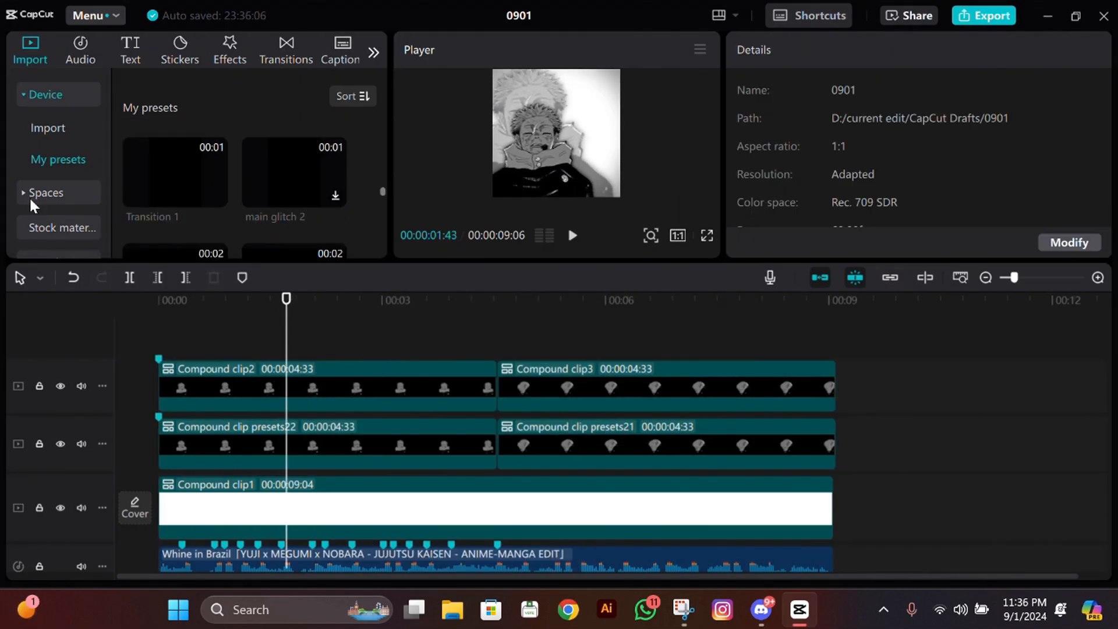
Add the imported image sukuna chibi 2 (1) (1) (1).png on a new top track from the start of the timeline
click(48, 128)
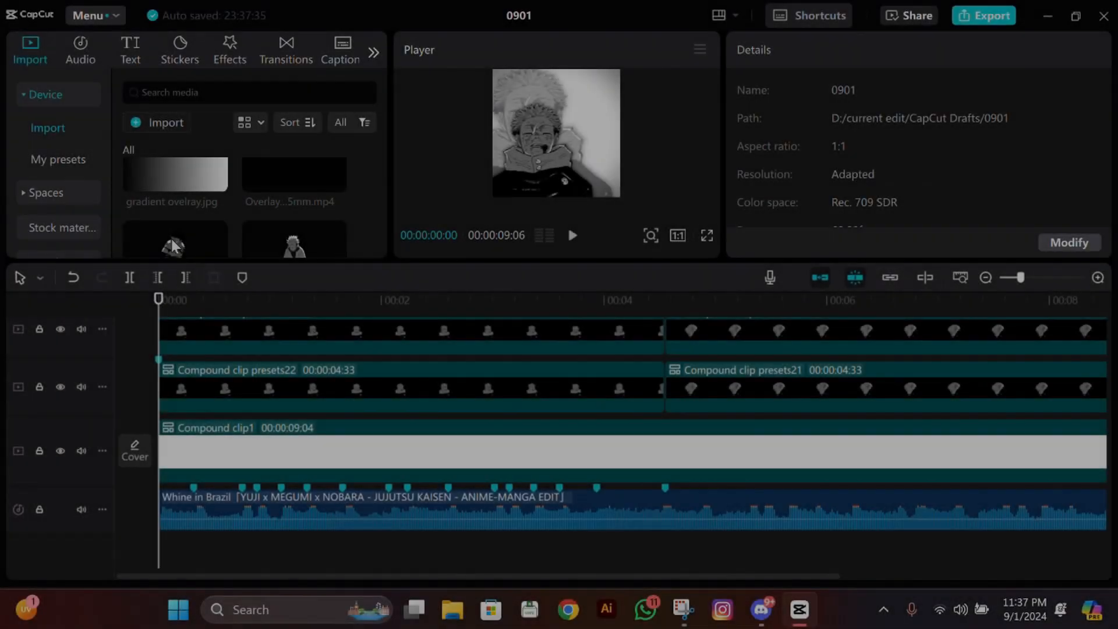
drag(172, 239, 164, 335)
click(196, 302)
scroll(197, 326, up, 3)
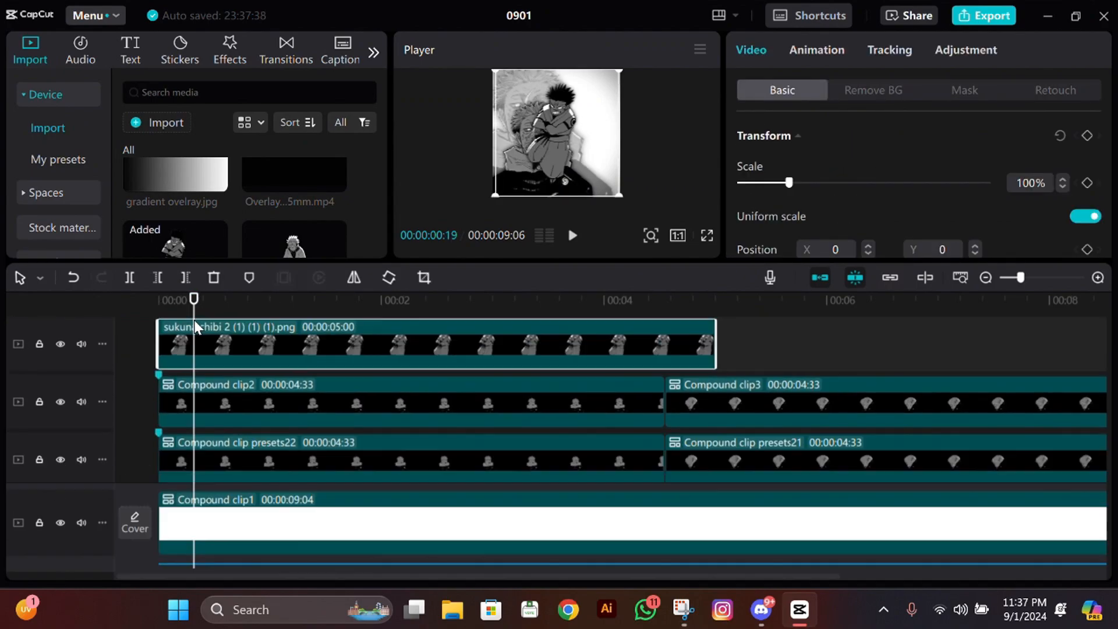
Cut the chibi image at the beat markers, removing the sections from 00:00:00:19 to 00:00:00:45 and from 00:00:01:06 to 00:00:01:20
key(ctrl+b)
scroll(249, 372, down, 2)
scroll(243, 338, up, 1)
click(240, 303)
key(q)
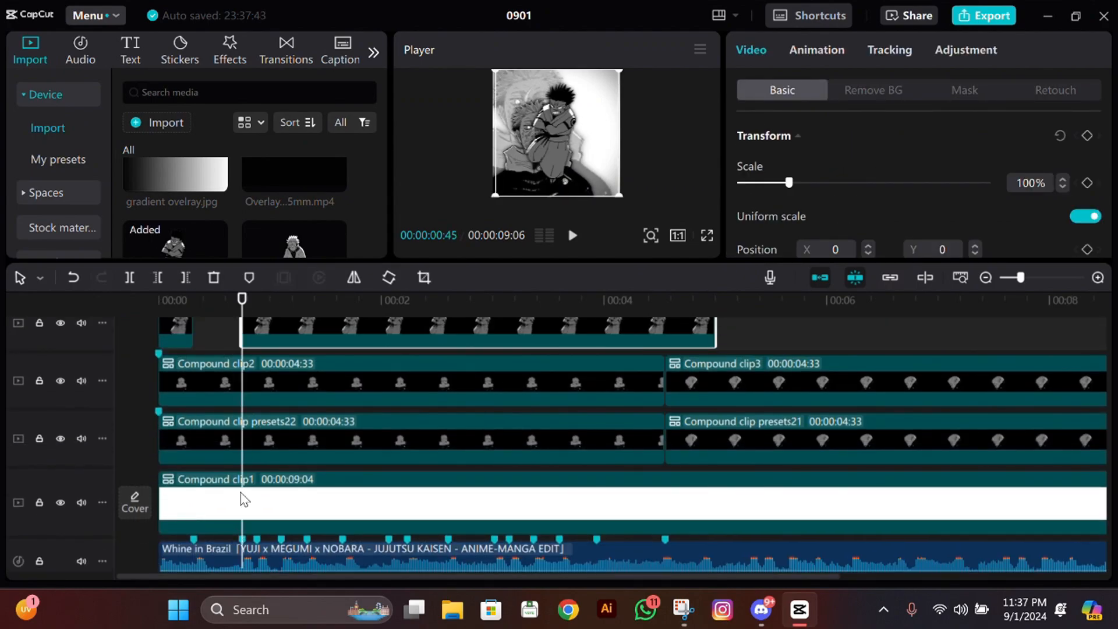
drag(305, 304, 282, 308)
key(ctrl+b)
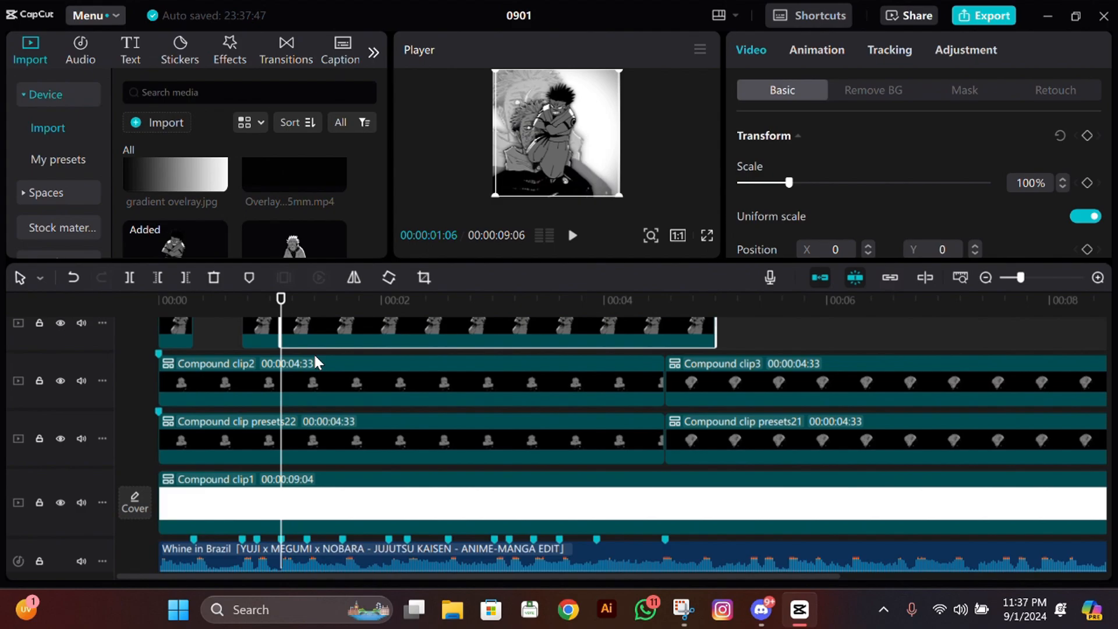
click(307, 299)
key(q)
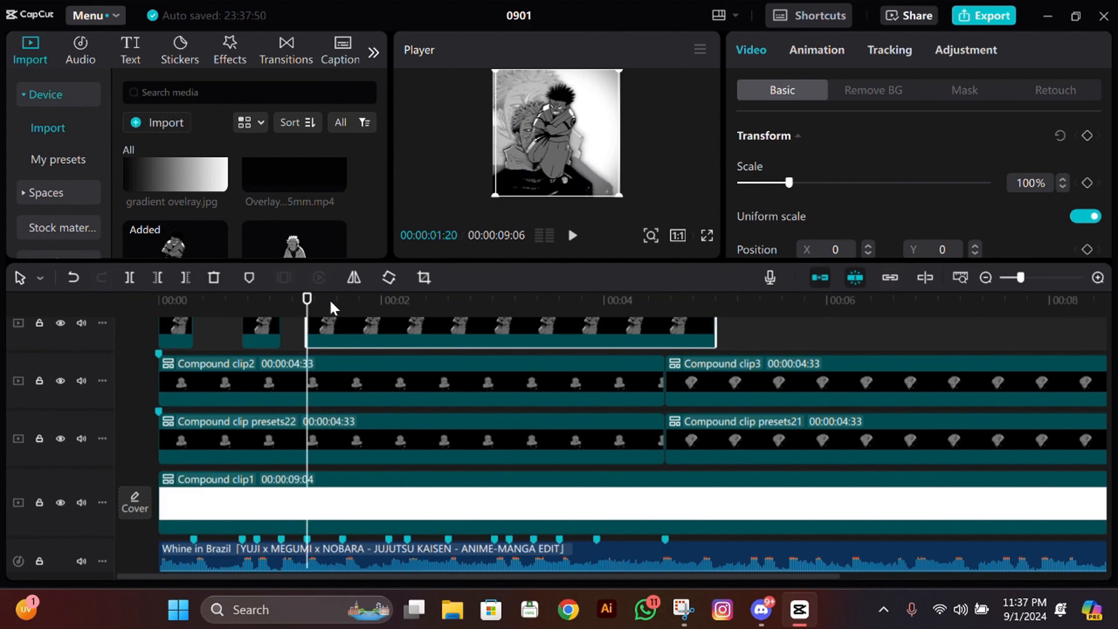
Continue cutting the chibi image at the beat markers up to 00:00:03:56, leaving alternate gaps, and delete the remaining piece
mouse_move(350, 301)
mouse_down()
mouse_move(545, 309)
mouse_move(532, 309)
mouse_move(596, 296)
mouse_up()
key(ctrl+b)
key(q)
key(ctrl+b)
key(q)
key(ctrl+b)
key(q)
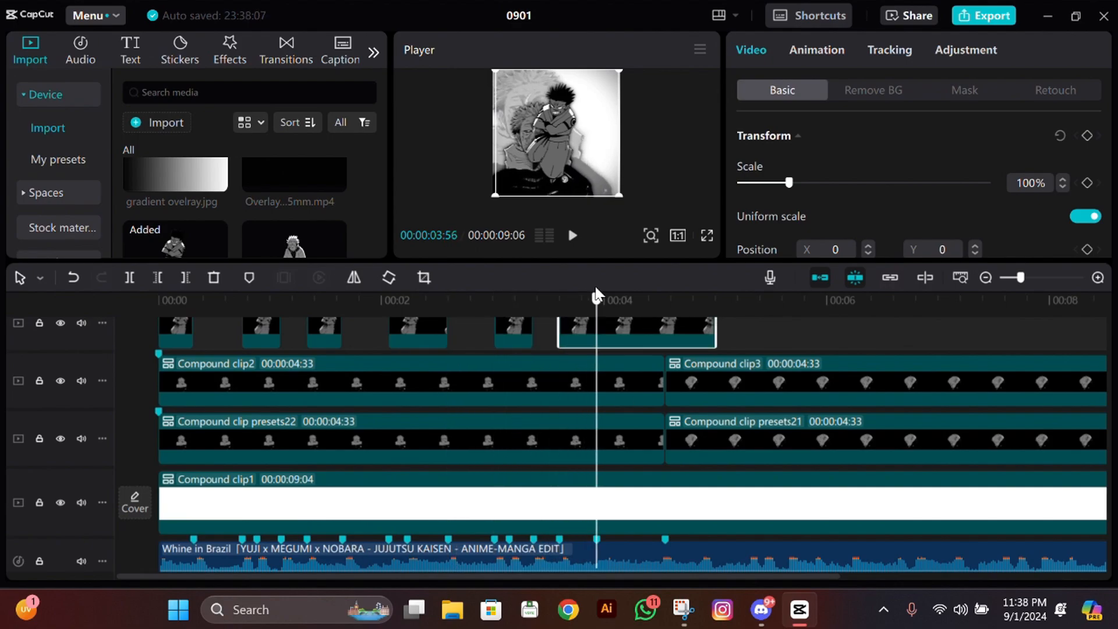
key(ctrl+b)
scroll(642, 357, up, 2)
key(Delete)
scroll(583, 379, down, 3)
scroll(495, 372, up, 4)
Add sukuna chibi (1) (3).png on a track above from 00:00:00:19 and cut it to cover the first three gaps between pieces
drag(241, 304, 194, 303)
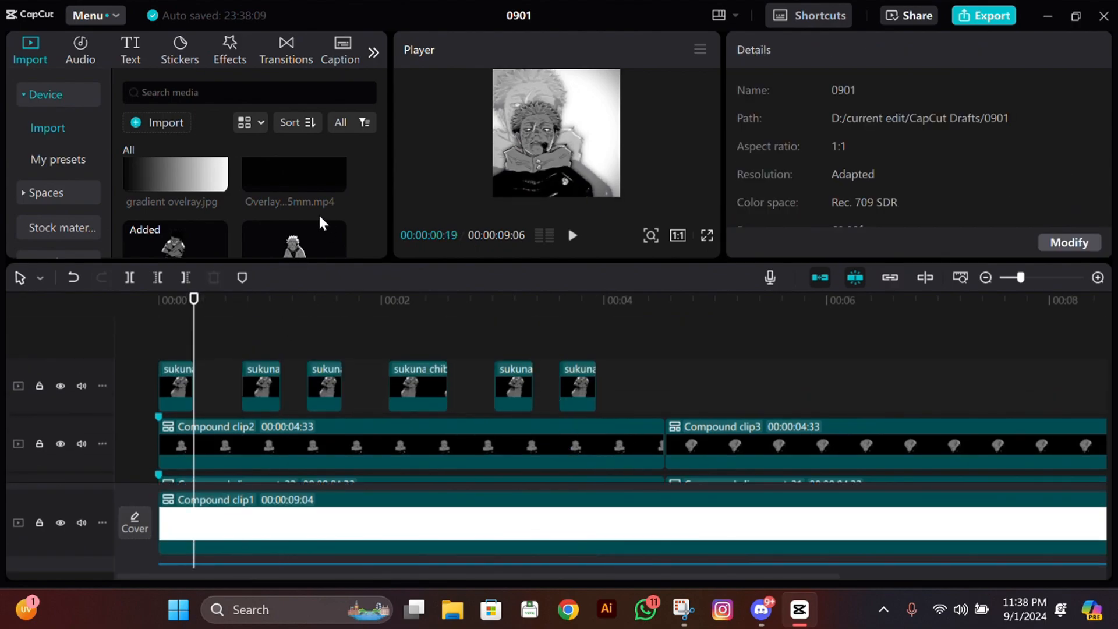
drag(294, 245, 188, 337)
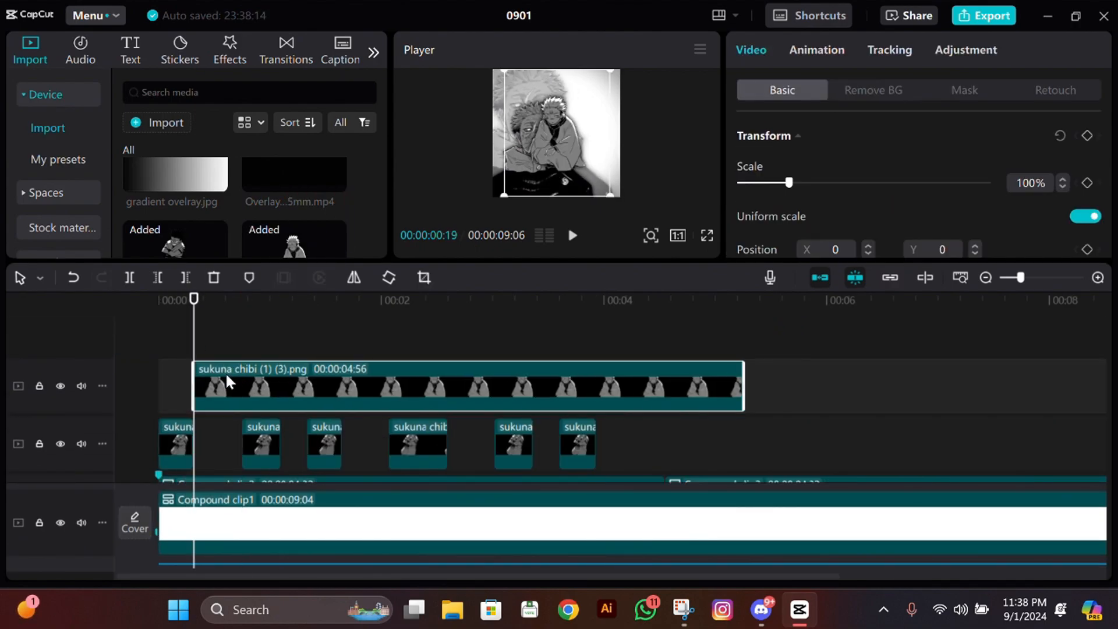
key(Down)
key(ctrl+b)
key(Down)
key(q)
key(Down)
key(ctrl+b)
key(Down)
key(q)
key(Down)
key(ctrl+b)
key(Down)
key(q)
Cut the second chibi image to fill the remaining gaps and trim its last piece to end at 00:00:04:33
key(Down)
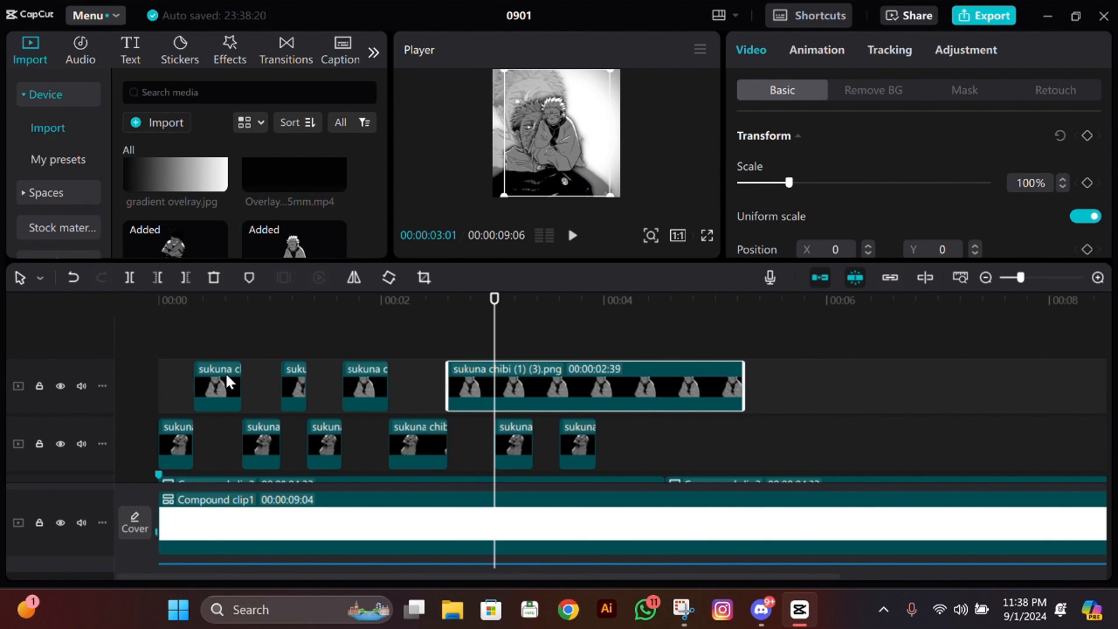
key(ctrl+b)
key(Down)
key(q)
key(Down)
key(ctrl+b)
key(Down)
key(q)
key(Down)
key(w)
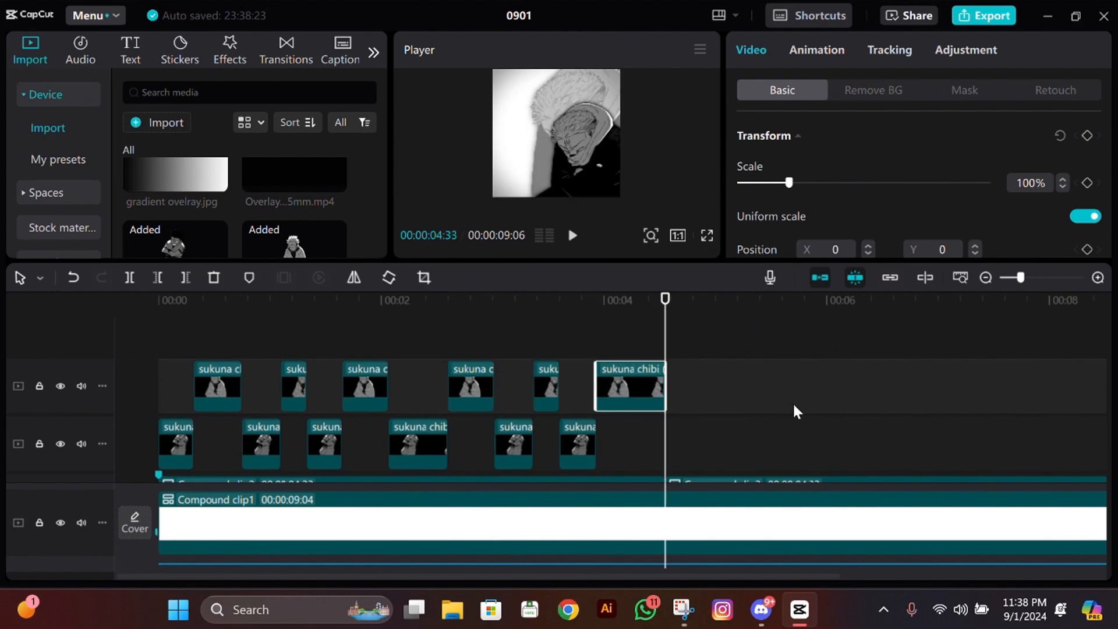
Move the second chibi image's pieces into the gaps on the first image's track and preview the alternation
drag(794, 405, 212, 440)
click(216, 348)
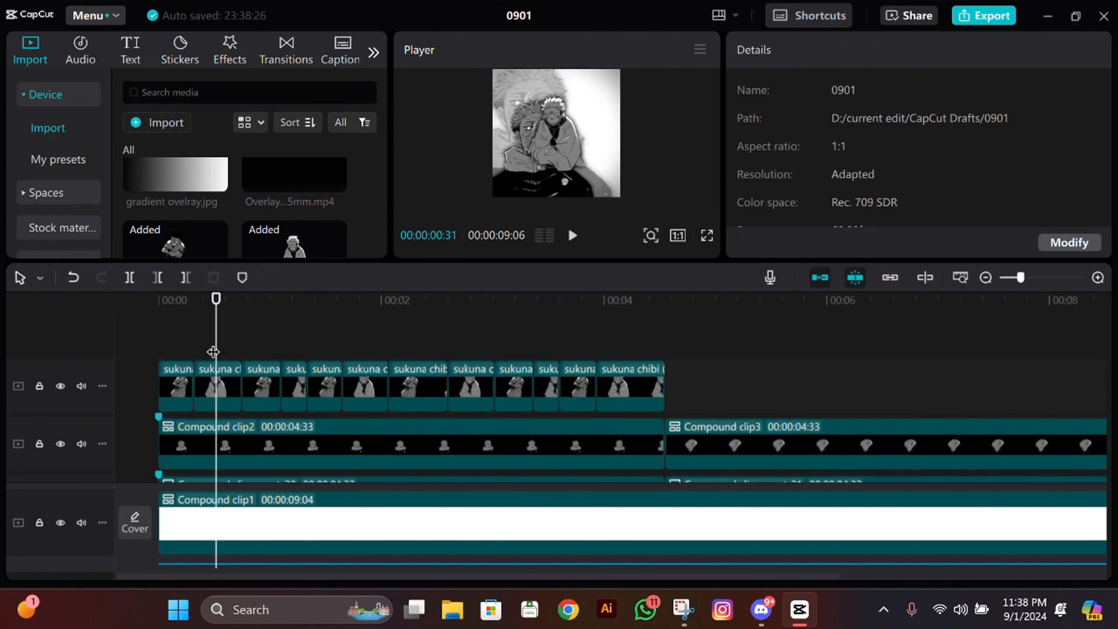
key(space)
drag(213, 352, 158, 337)
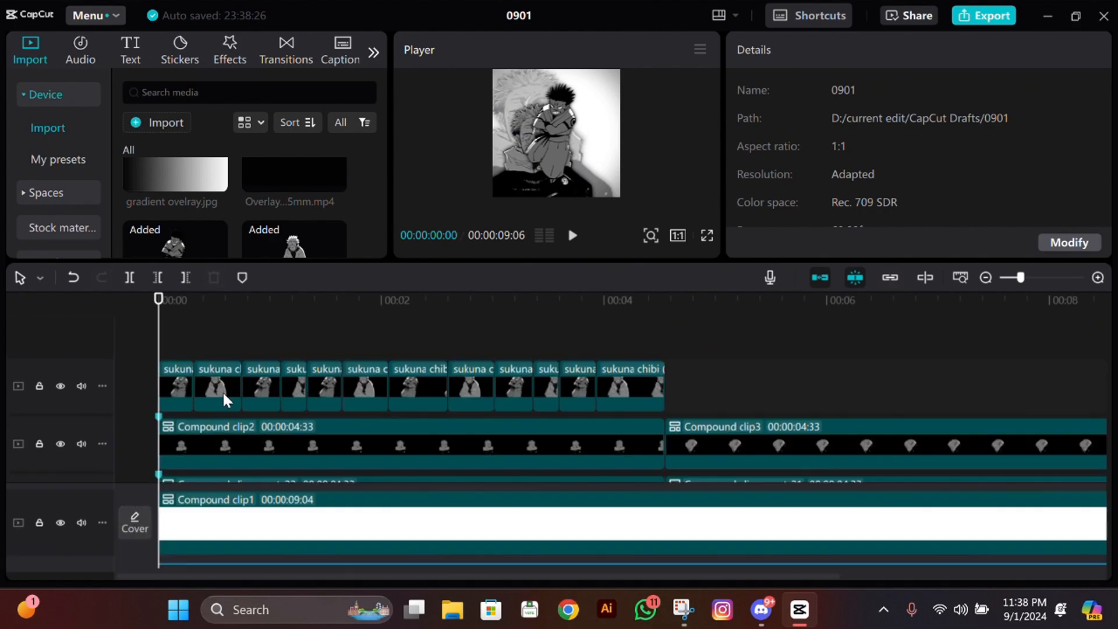
scroll(224, 394, down, 3)
scroll(237, 432, up, 3)
click(174, 336)
drag(751, 386, 157, 302)
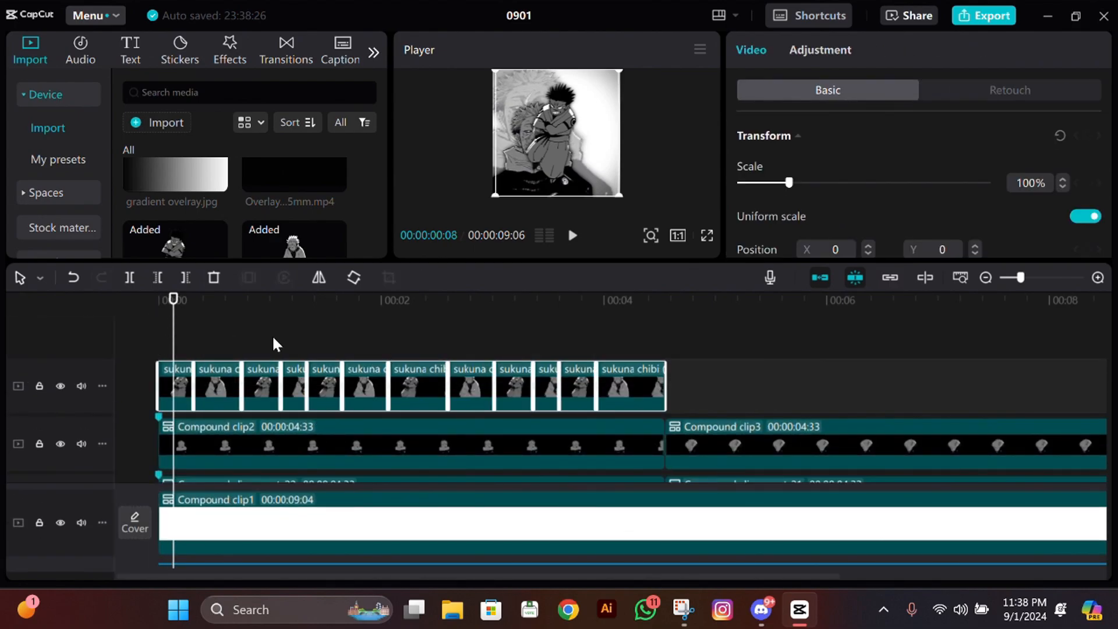
click(215, 329)
drag(215, 330, 212, 331)
Select all six pieces of the first chibi image, scale them to 80% and compare their size with the second image
click(172, 381)
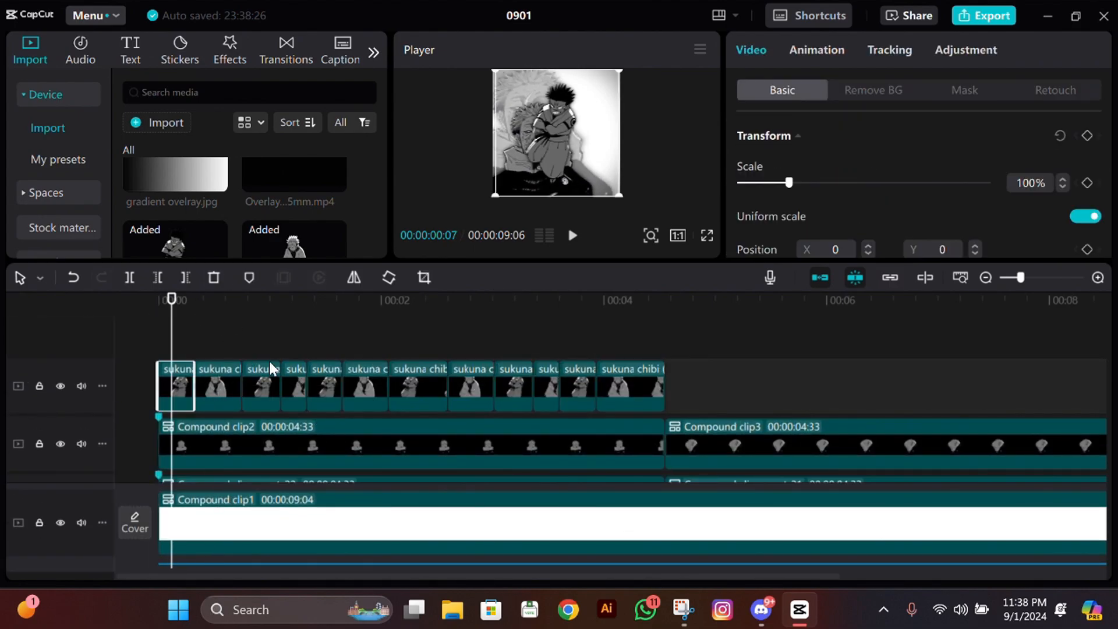
ctrl+click(267, 378)
ctrl+click(328, 383)
ctrl+click(416, 382)
ctrl+click(520, 379)
ctrl+click(578, 383)
drag(790, 183, 779, 184)
key(Right)
key(Right)
key(Right)
key(Right)
key(Right)
key(Right)
key(Right)
key(Right)
key(Right)
key(Right)
key(Right)
key(Right)
key(Right)
key(Left)
key(Left)
key(Left)
key(Left)
key(Left)
key(Left)
key(Left)
key(Left)
key(Left)
key(Left)
key(Left)
key(Left)
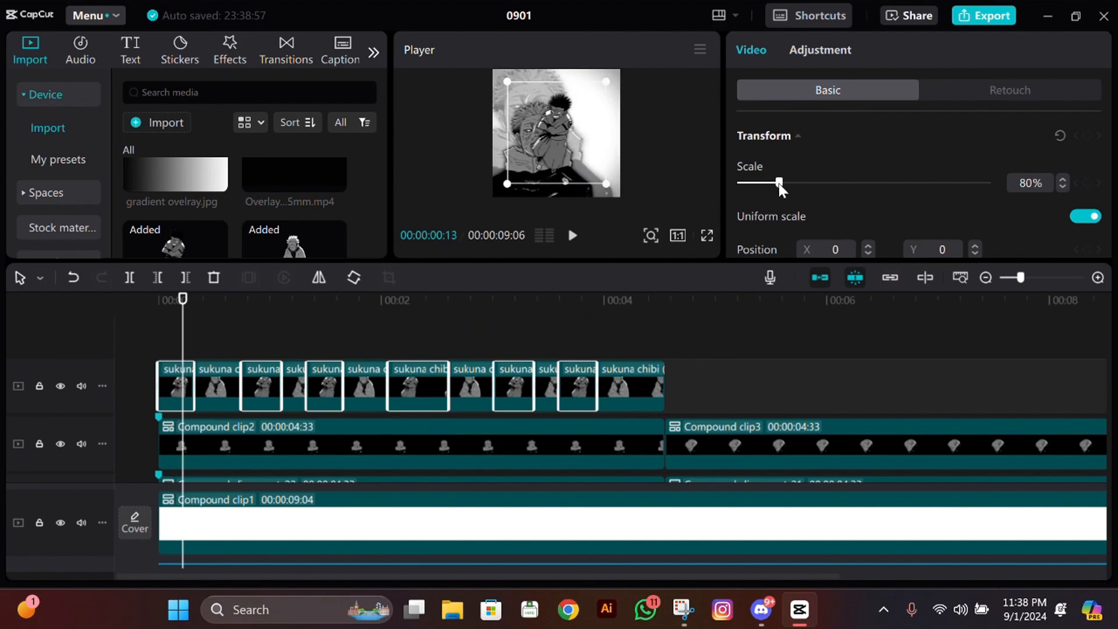
Set the selected pieces' scale to 84% and their vertical position to Y -35 to match the other chibi
click(1031, 183)
text(83)
drag(175, 308, 205, 311)
scroll(996, 222, down, 2)
click(955, 187)
scroll(955, 186, down, 15)
scroll(956, 186, down, 15)
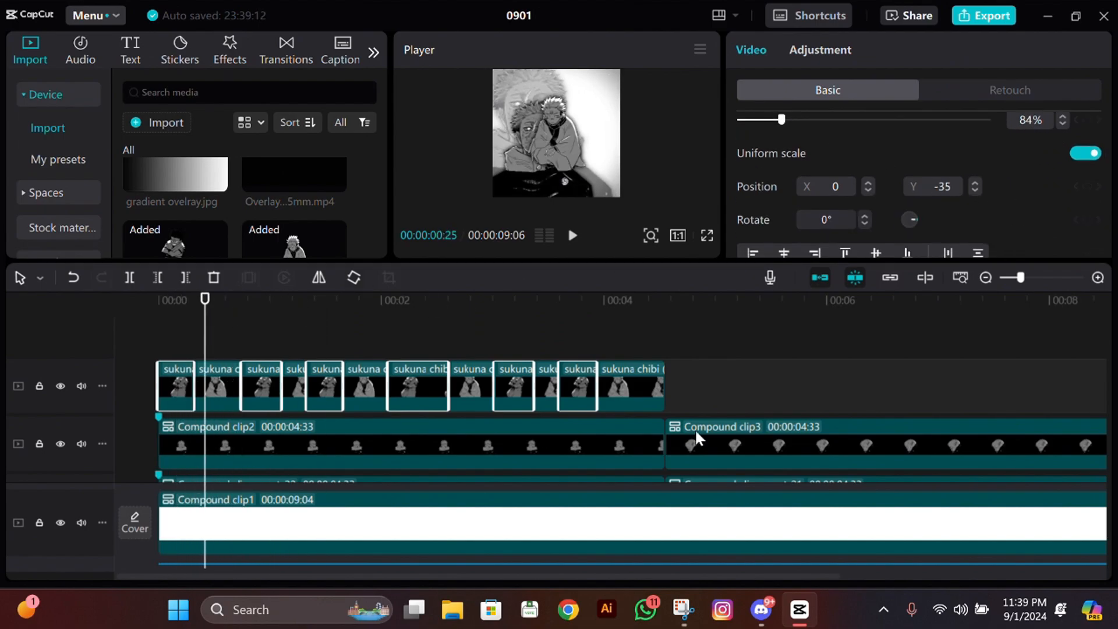
Combine all the alternating chibi pieces into one compound clip and return to the start of the timeline
drag(758, 402, 181, 318)
key(alt+g)
drag(1021, 277, 1015, 277)
scroll(394, 394, down, 2)
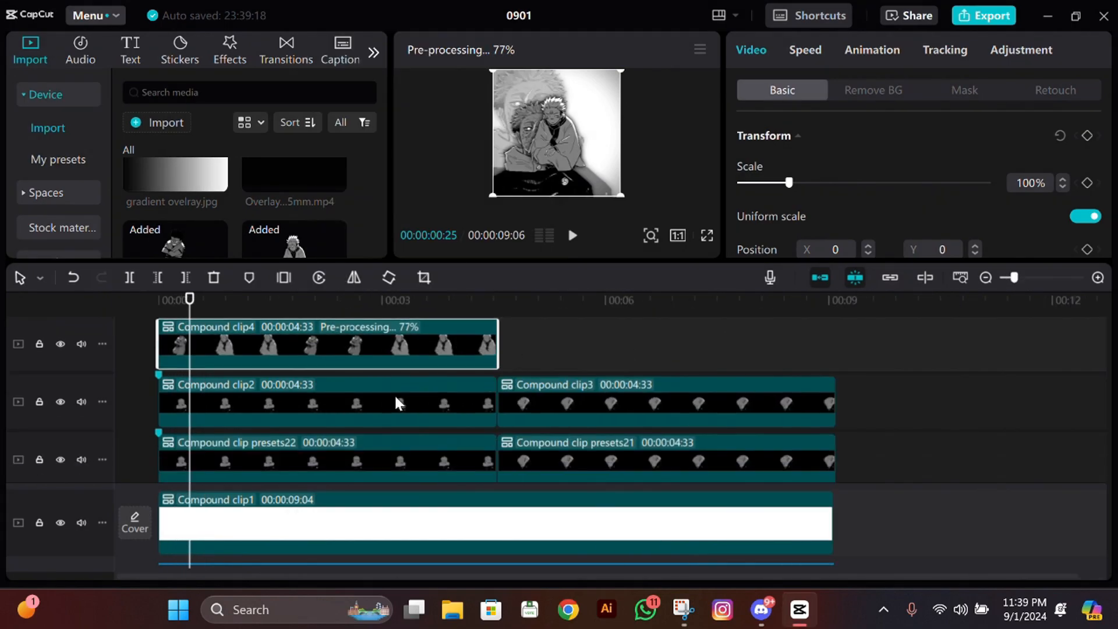
scroll(349, 391, up, 2)
scroll(373, 391, down, 1)
scroll(428, 390, up, 1)
scroll(407, 389, down, 3)
scroll(392, 388, up, 2)
key(Home)
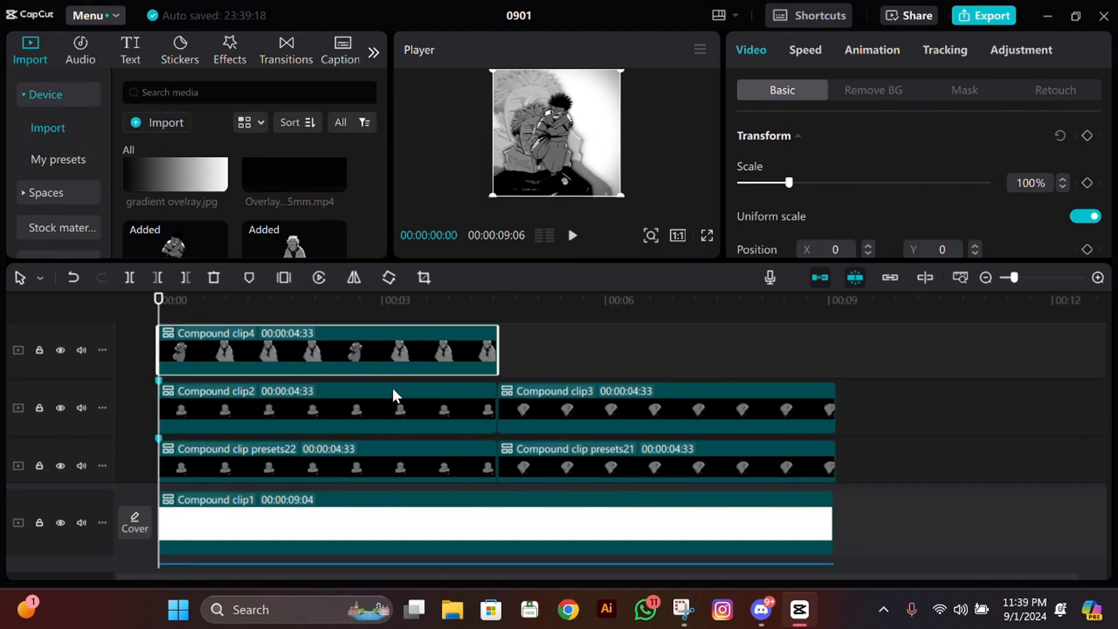
Scale the chibi compound clip uniformly to 55% and move it beside the character at X 1090, Y 141
click(1075, 217)
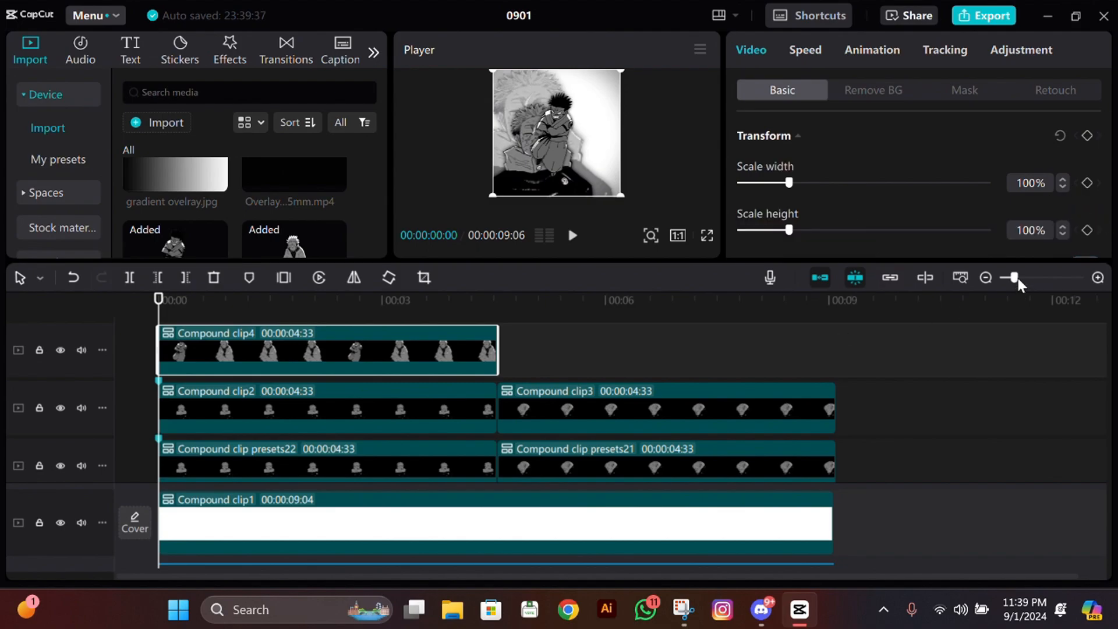
scroll(1051, 210, down, 1)
click(1079, 195)
drag(786, 185, 772, 192)
drag(557, 137, 591, 129)
scroll(699, 396, up, 1)
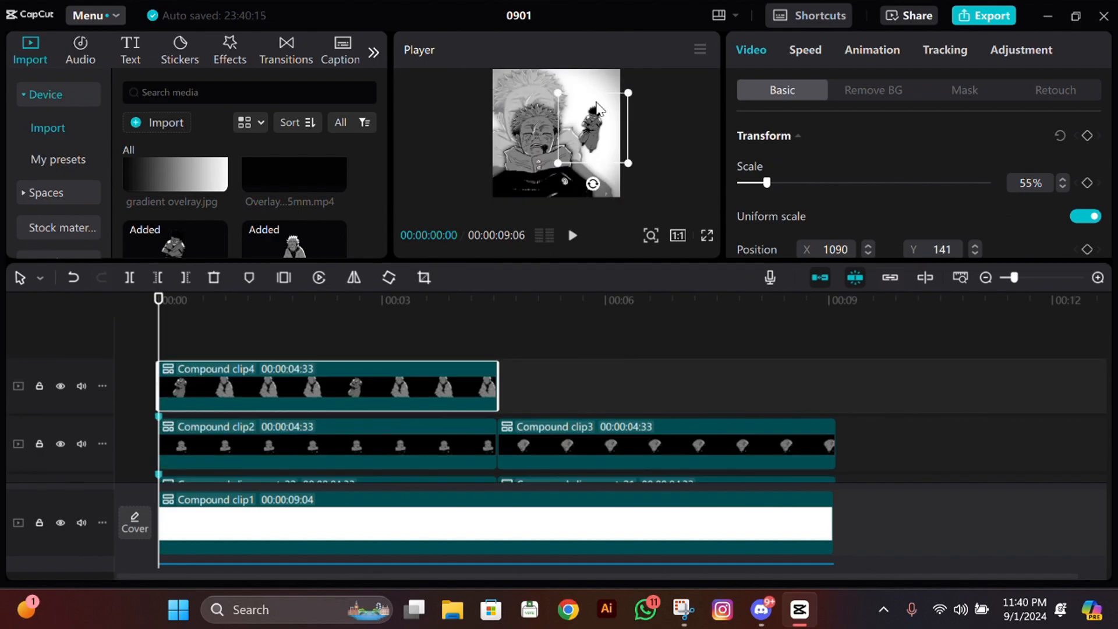
Play back the opening to check the chibi alternation beside the character, returning to the start
click(238, 337)
key(space)
click(160, 338)
scroll(215, 232, down, 4)
scroll(216, 233, up, 6)
Turn off uniform scaling for the chibi compound clip so width and height scale independently
click(268, 384)
click(1086, 214)
scroll(1051, 209, down, 1)
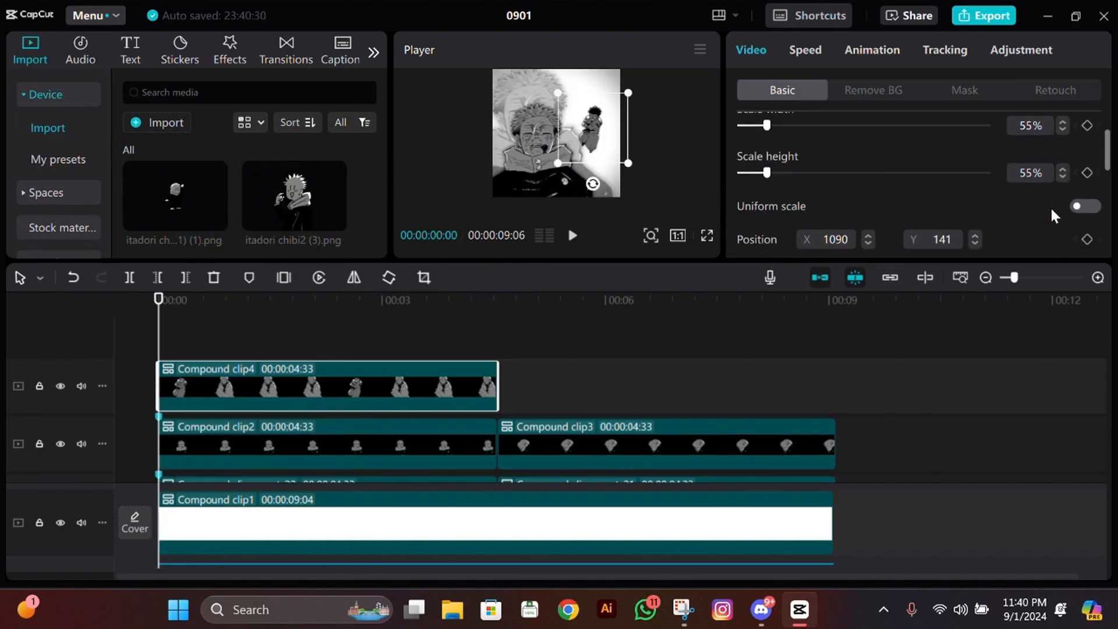
mouse_move(767, 121)
mouse_down()
mouse_move(756, 121)
mouse_move(766, 122)
mouse_up()
click(1098, 278)
scroll(1095, 169, up, 1)
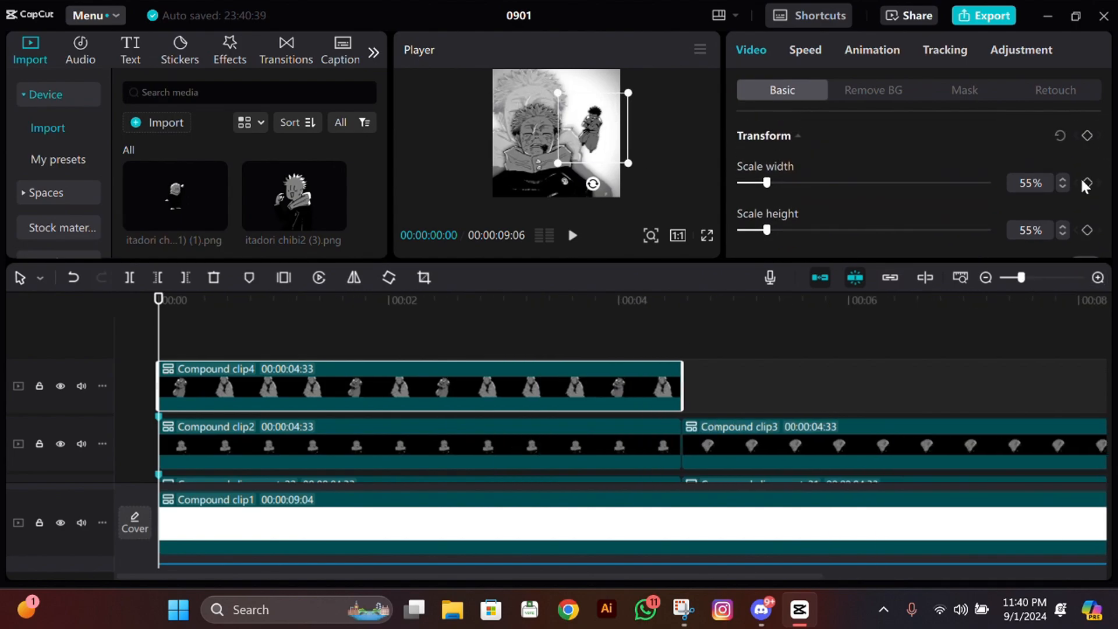
Keyframe the chibi's scale width and height at the clip start and the first beat marker, with 75% height at the start
click(1086, 136)
scroll(524, 396, down, 1)
click(195, 311)
click(1087, 183)
click(1087, 230)
click(159, 312)
scroll(391, 419, up, 1)
drag(767, 230, 778, 230)
At the second beat marker (00:45), keyframe the chibi's scale width at 60% and scale height at 30%
key(space)
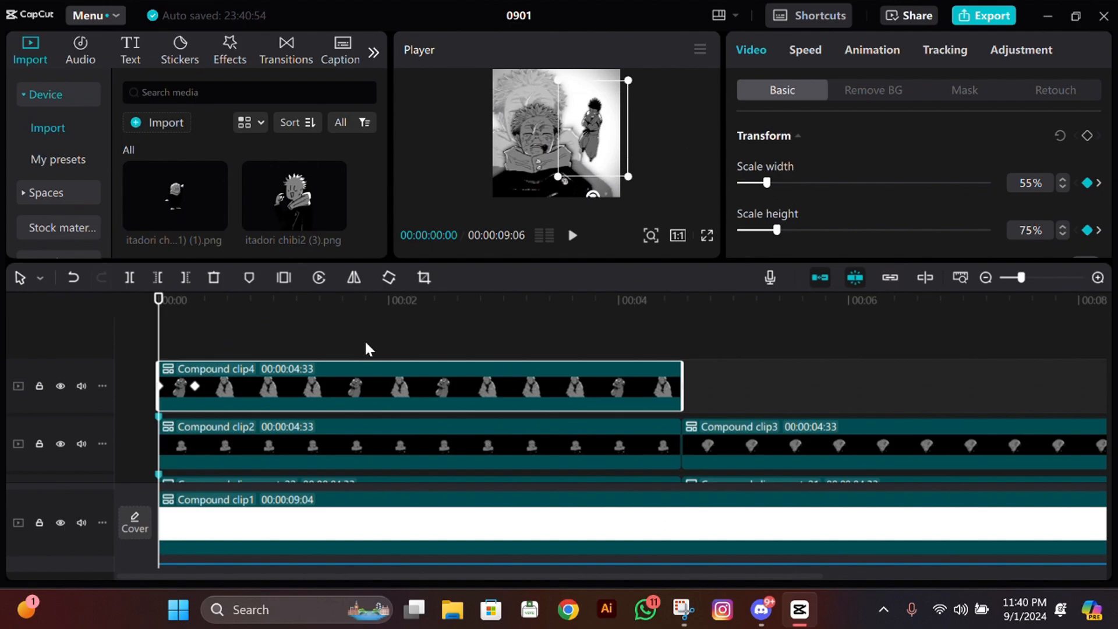
key(space)
scroll(285, 344, down, 2)
drag(235, 304, 245, 303)
scroll(245, 407, up, 1)
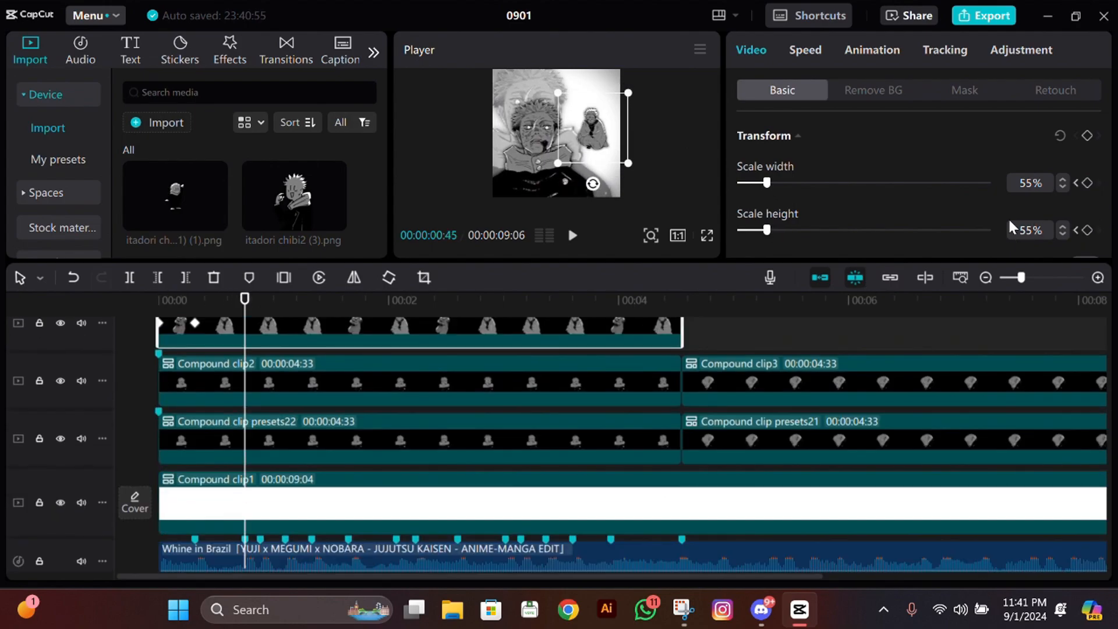
drag(767, 230, 755, 235)
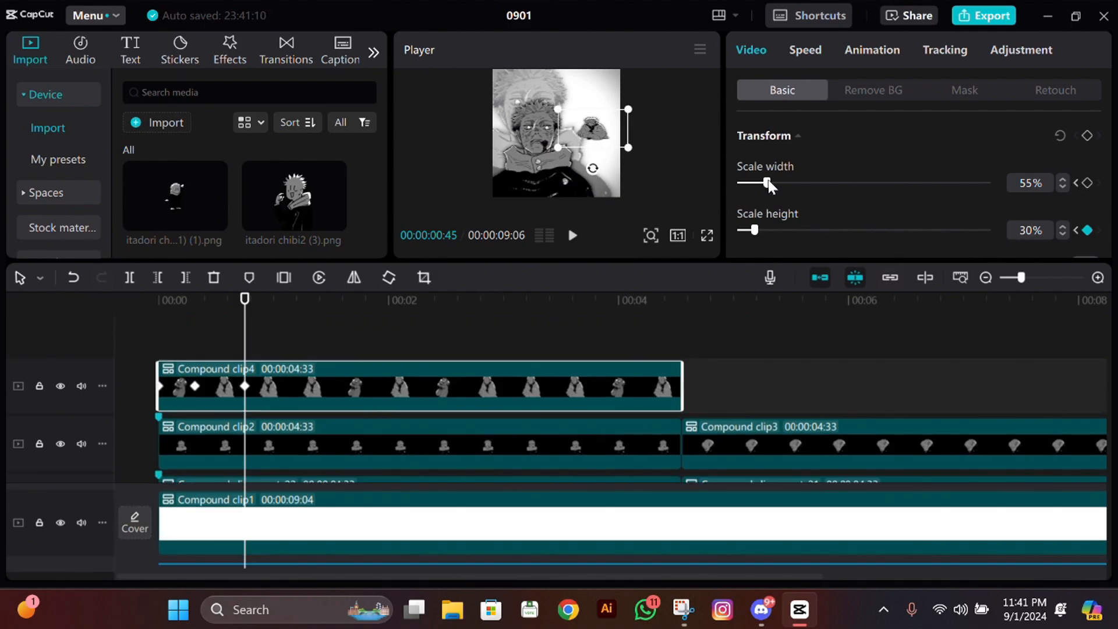
drag(766, 183, 769, 183)
At the third beat marker (00:53), keyframe the chibi's scale width at 30% and scale height at 60%
key(Home)
key(space)
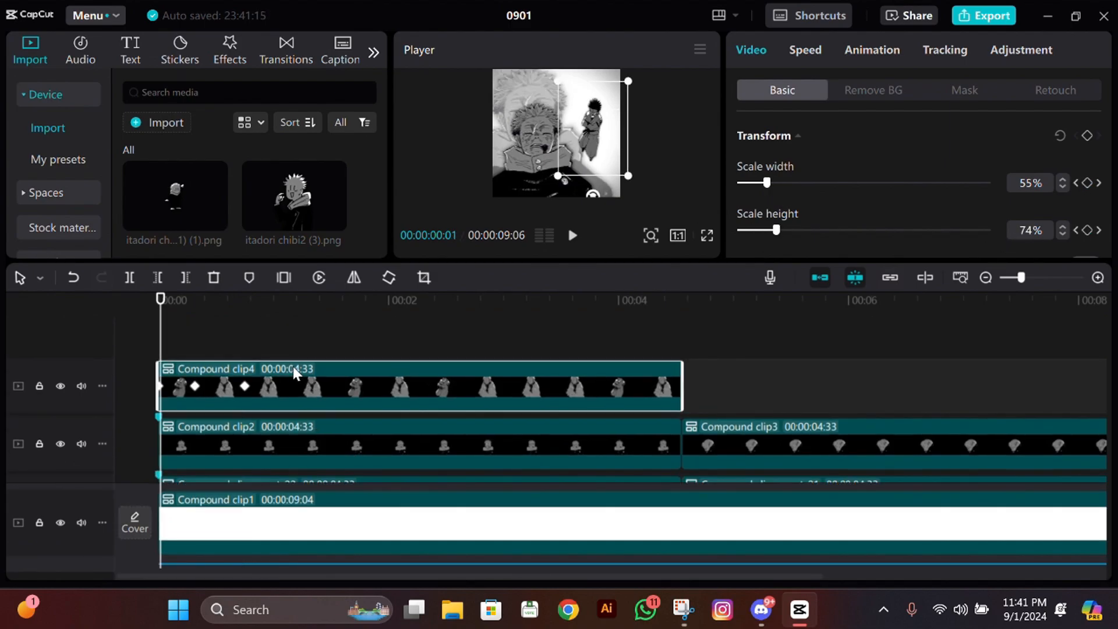
key(space)
scroll(293, 368, down, 2)
drag(265, 311, 259, 312)
scroll(259, 312, up, 2)
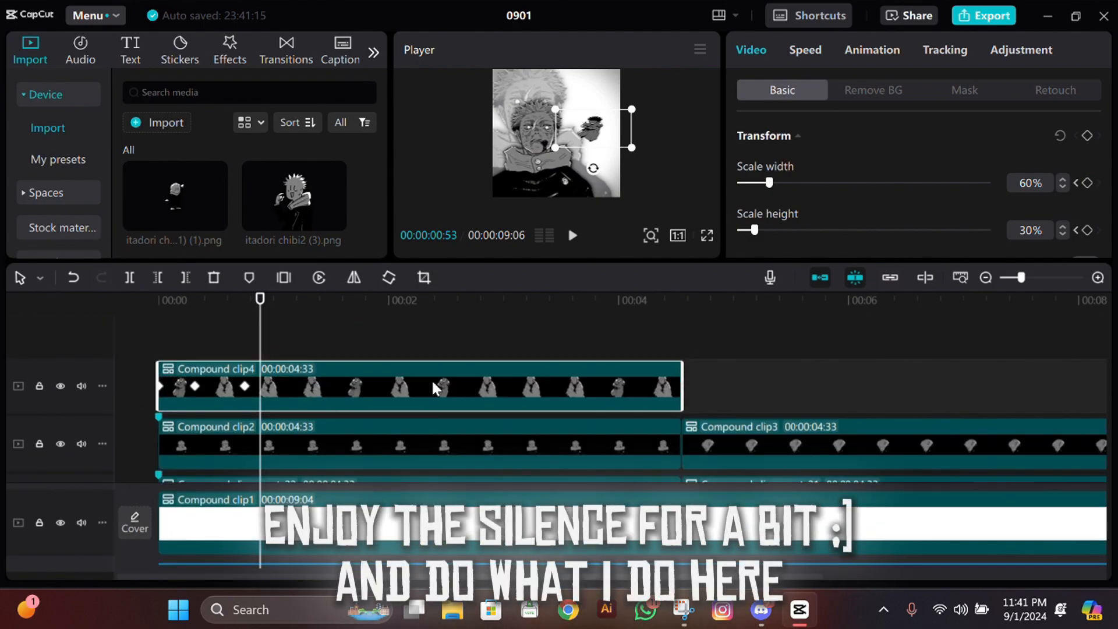
drag(768, 182, 757, 183)
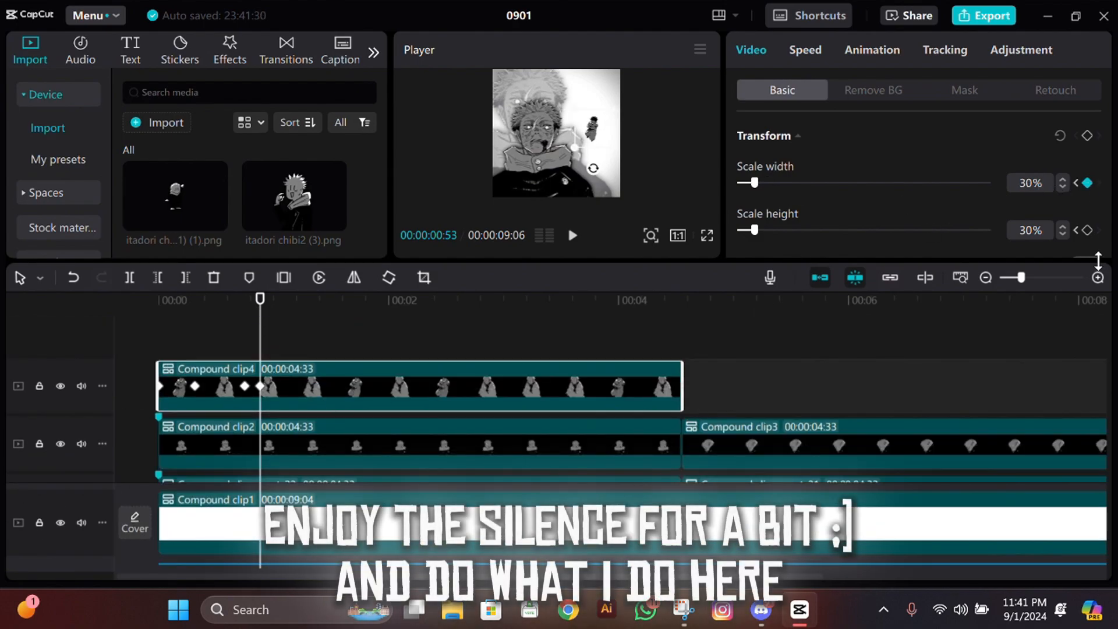
At the fourth beat marker (01:06), keyframe the chibi's scale width and scale height at 50%
click(157, 346)
key(space)
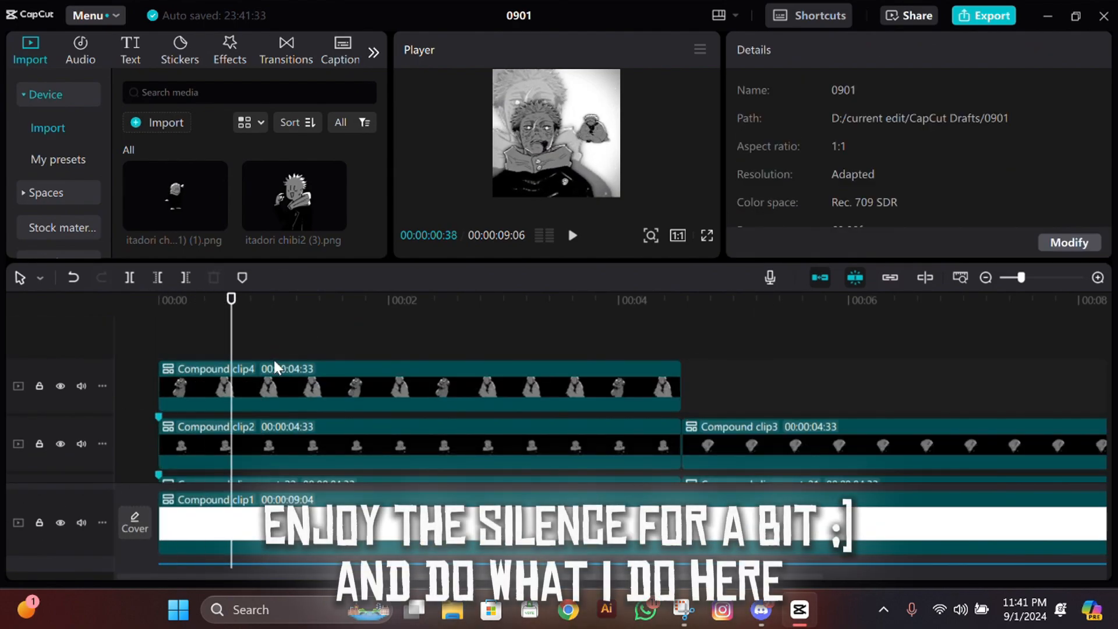
key(space)
click(326, 382)
scroll(326, 382, down, 3)
drag(281, 313, 286, 313)
scroll(286, 326, up, 3)
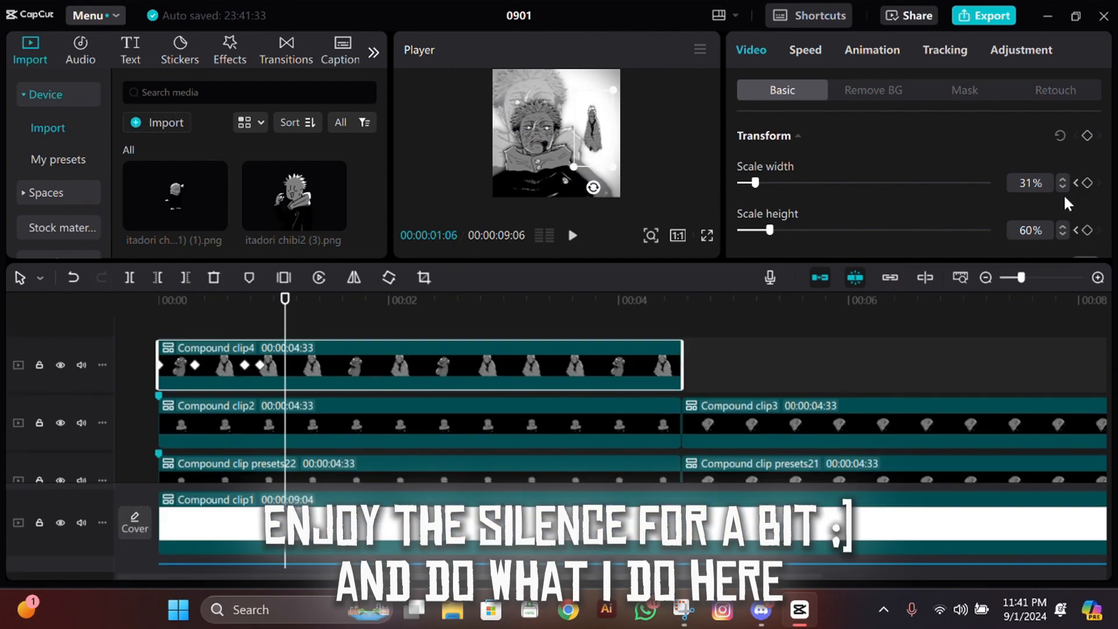
click(1063, 179)
click(1063, 187)
click(1032, 230)
text(67)
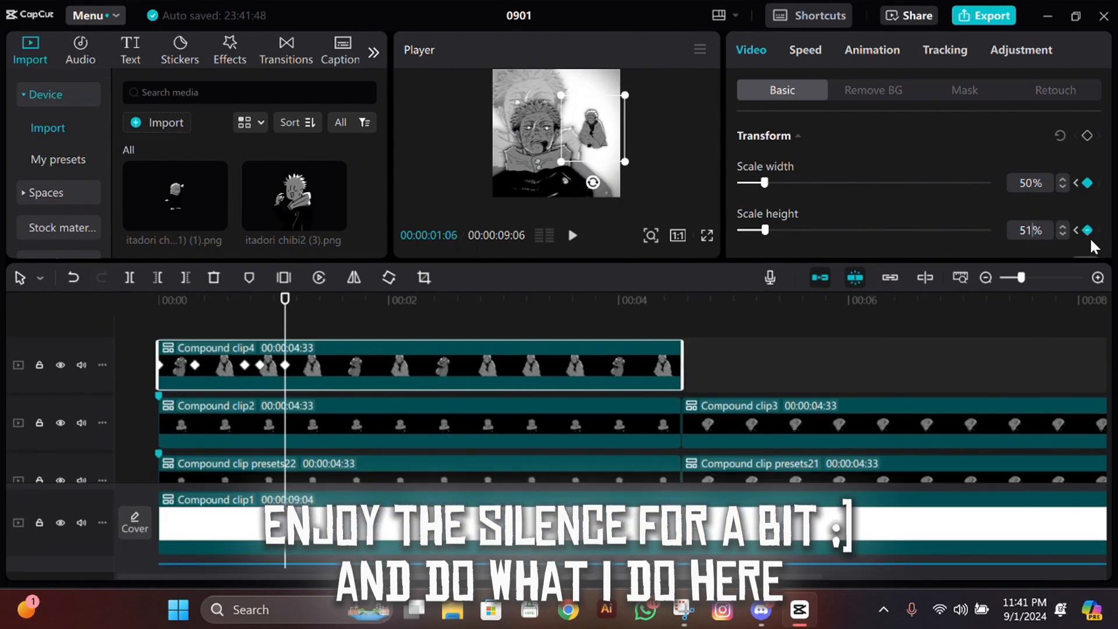
key(Down)
scroll(500, 420, up, 1)
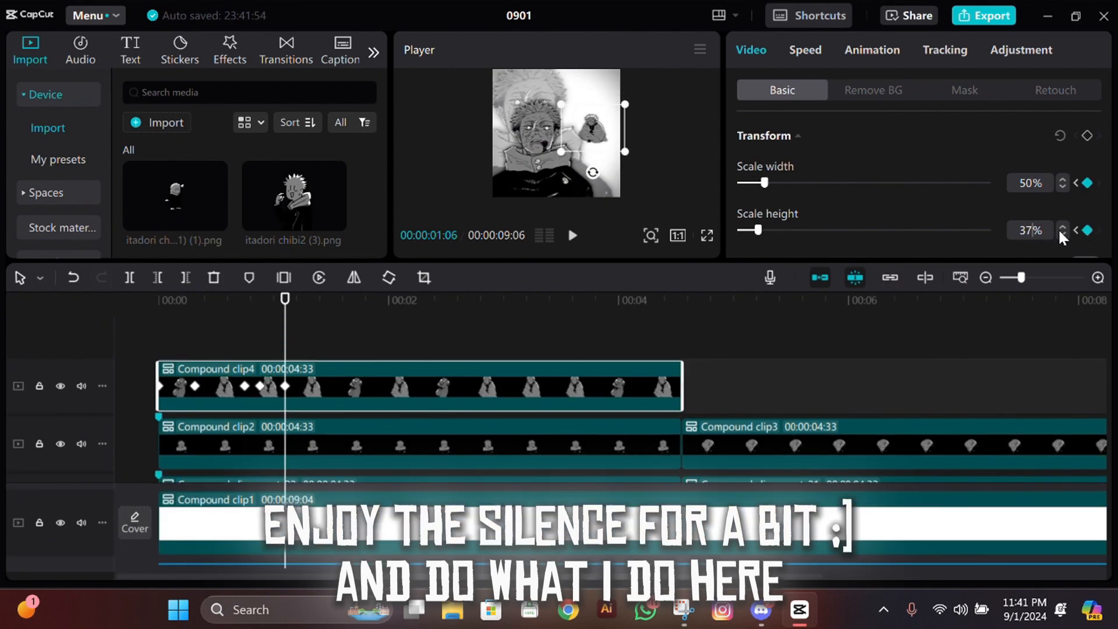
click(1061, 234)
click(1064, 180)
click(1064, 180)
Play back the opening to check the chibi's squash and stretch, returning to the fourth beat marker
click(161, 345)
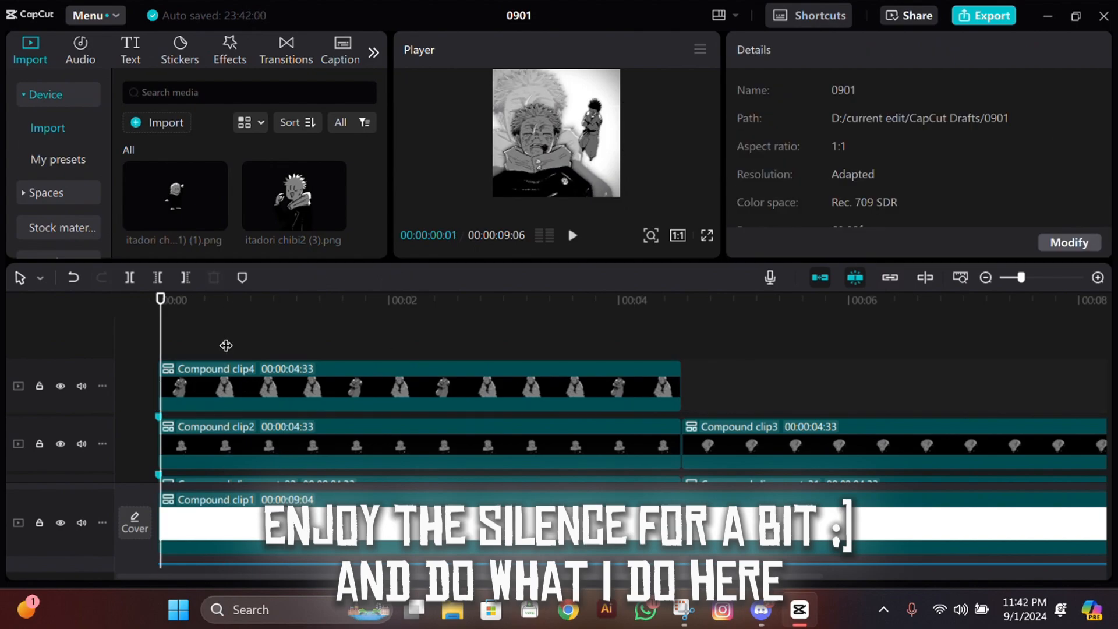
key(space)
key(space)
click(269, 366)
scroll(347, 355, down, 3)
scroll(347, 355, up, 1)
click(286, 300)
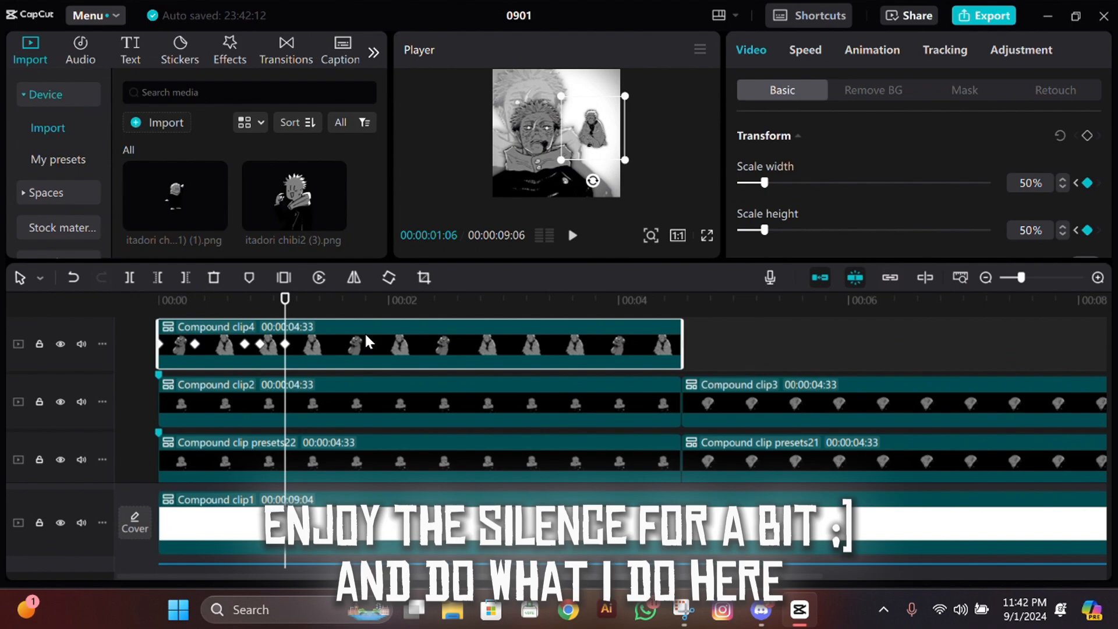
At the fifth beat marker (01:20), keyframe the chibi's scale width at about 60% and scale height at 30%
scroll(391, 333, down, 2)
key(Right)
key(Right)
key(Right)
key(Right)
key(Right)
key(Right)
key(Right)
key(Right)
key(Right)
key(Right)
key(Right)
key(Right)
key(Right)
key(Right)
key(Left)
key(Right)
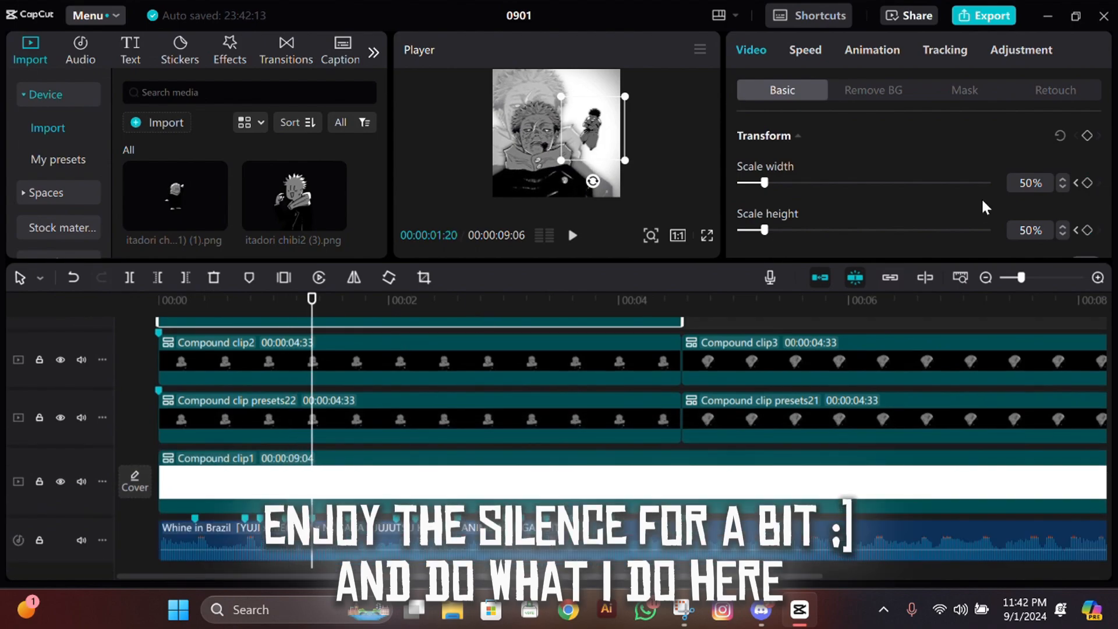
click(1086, 232)
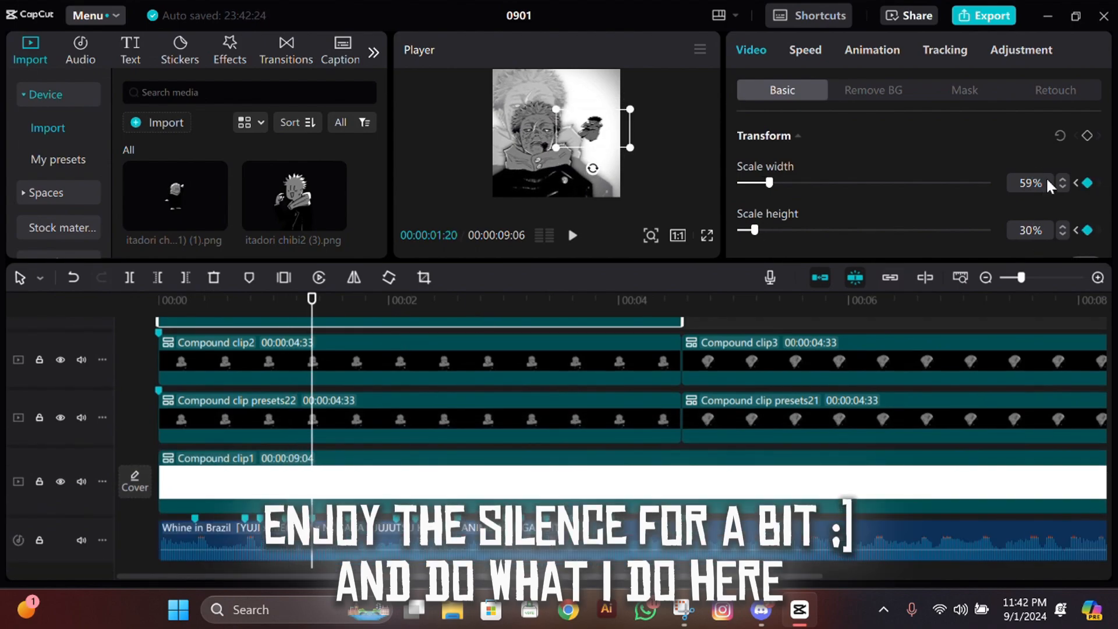
scroll(326, 411, up, 2)
At the sixth beat marker (01:39), keyframe the chibi's scale width and scale height at about 50%
click(246, 344)
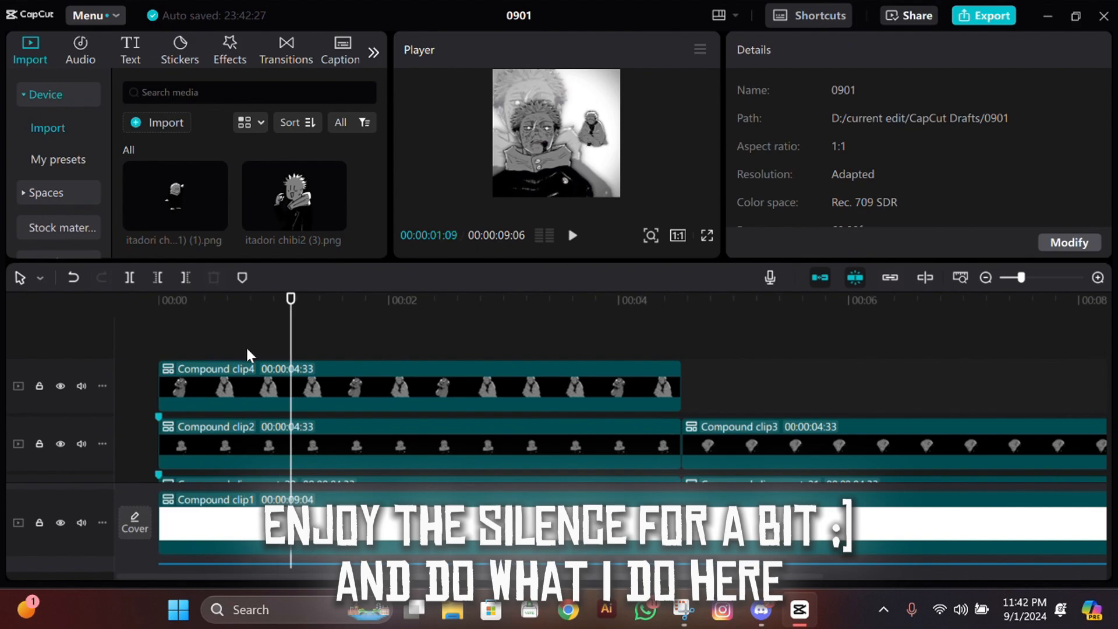
key(Right)
key(Right)
key(Right)
key(Right)
key(Right)
key(Right)
key(Right)
key(Right)
key(Right)
key(Right)
key(Right)
key(Right)
key(Right)
key(Right)
scroll(276, 363, down, 3)
drag(318, 299, 348, 305)
scroll(402, 361, up, 2)
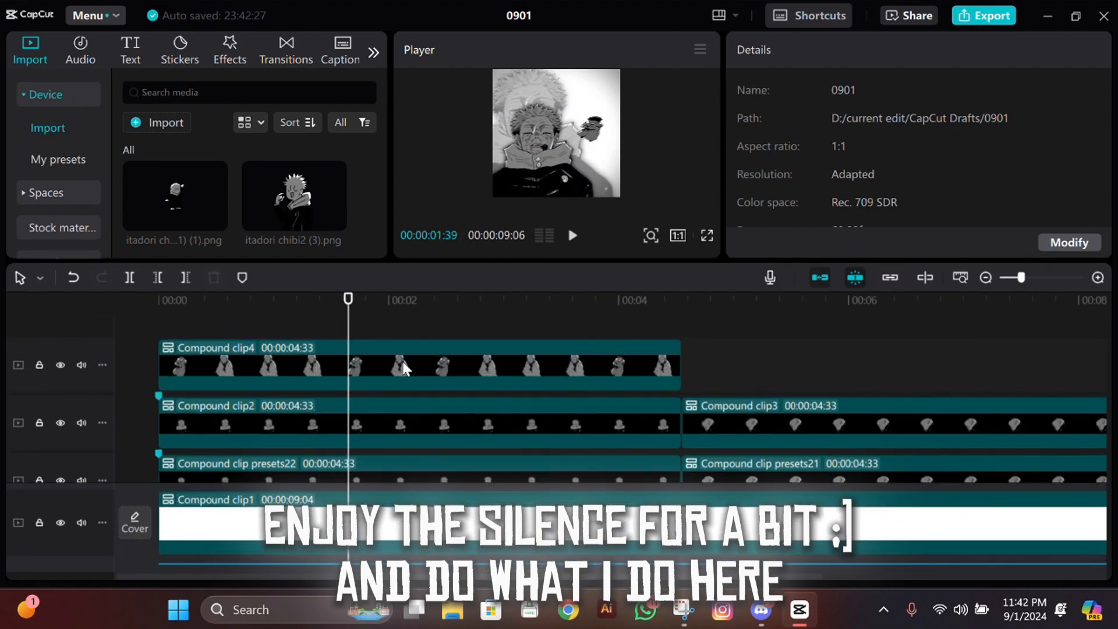
click(403, 367)
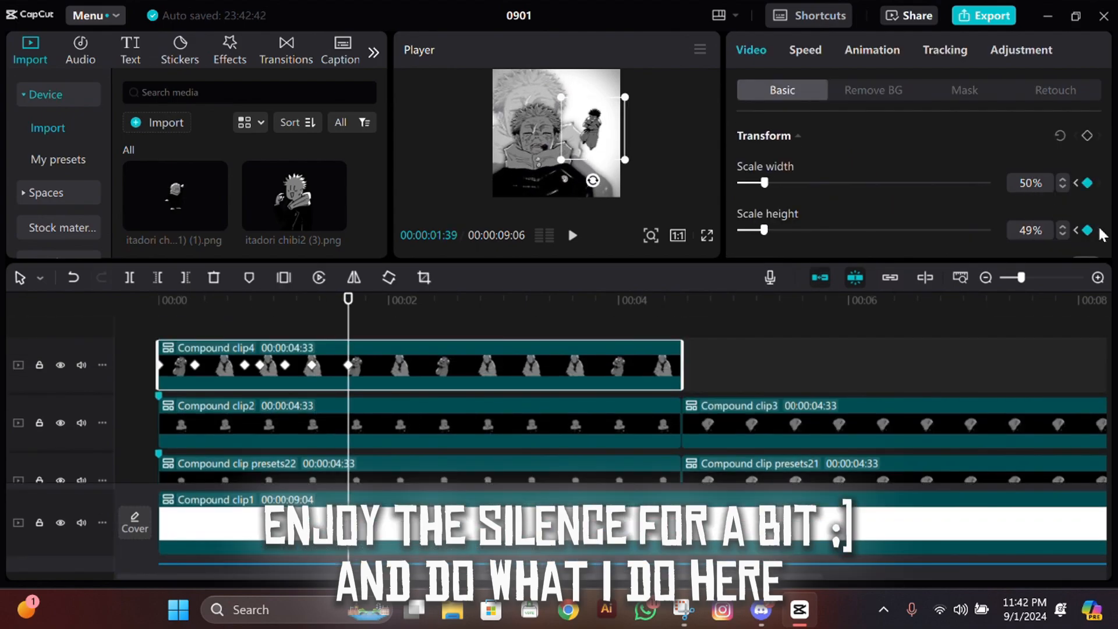
At the seventh beat marker (02:04), keyframe the chibi's scale width at 60% and height at 30%, and play back from the start
scroll(452, 332, down, 3)
click(396, 302)
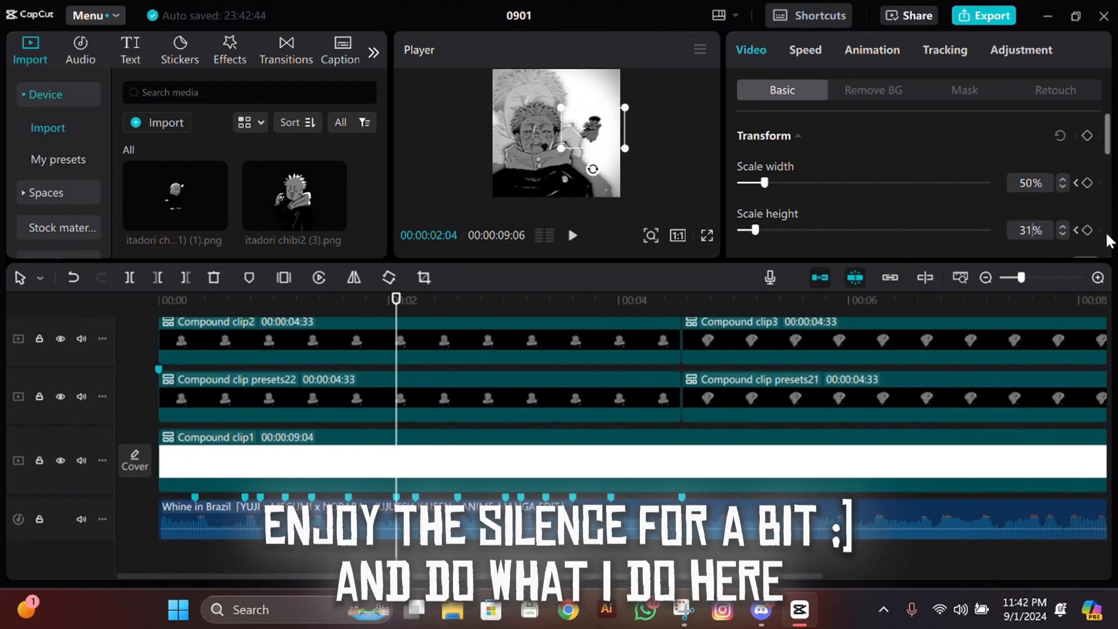
scroll(574, 437, up, 3)
click(160, 345)
key(space)
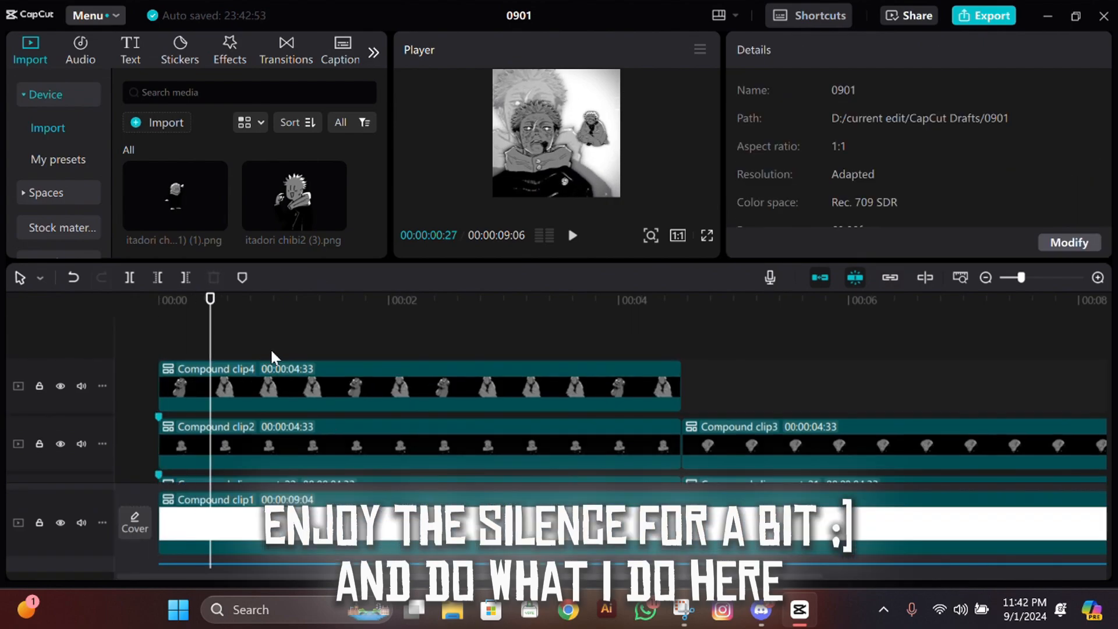
At the eighth beat marker (02:14), keyframe the chibi's scale width at 30% and scale height at 60%
click(295, 368)
scroll(491, 390, down, 3)
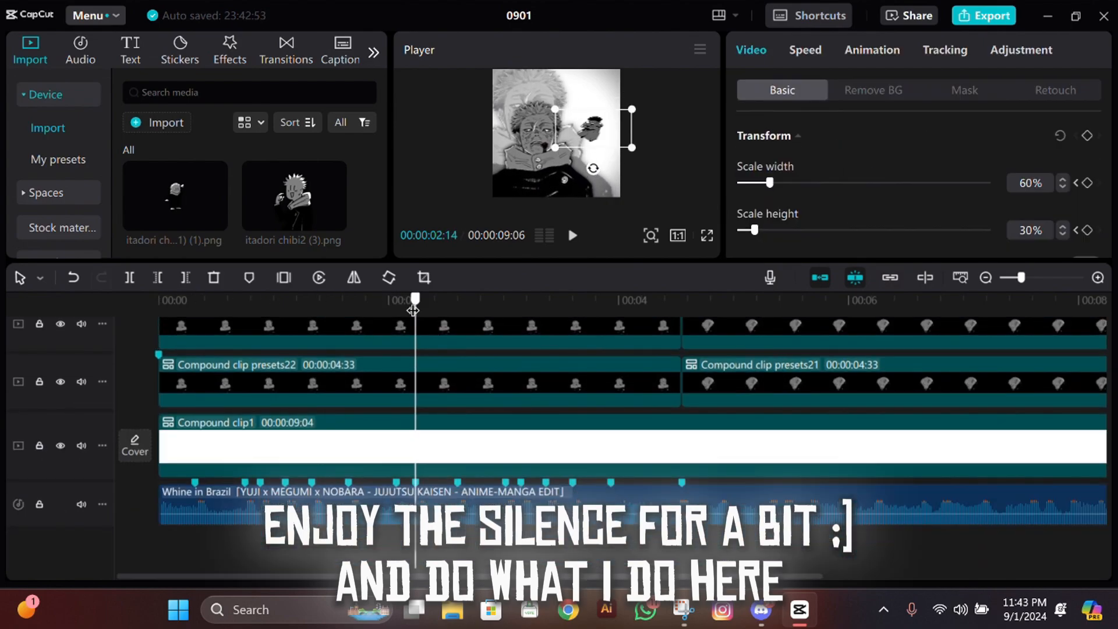
click(1041, 227)
text(60)
key(Return)
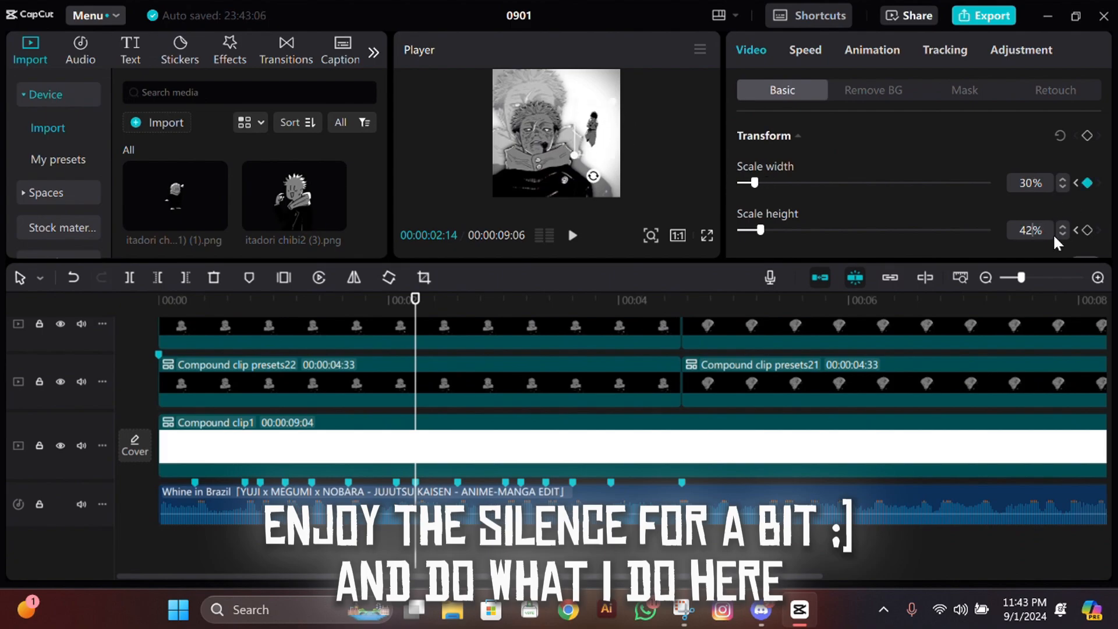
At the ninth beat marker (02:36), keyframe the chibi's scale width and scale height at 50%
scroll(432, 446, up, 3)
scroll(420, 408, up, 1)
click(355, 350)
key(space)
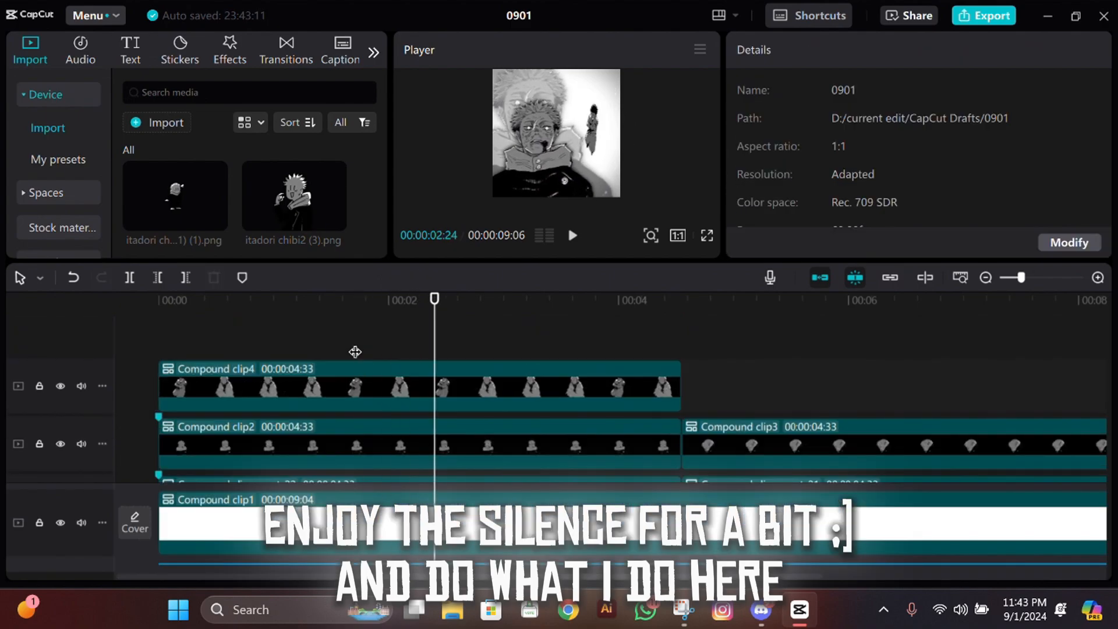
key(space)
click(408, 379)
scroll(437, 373, down, 3)
drag(452, 312, 458, 311)
scroll(466, 326, up, 2)
key(BackSpace)
key(BackSpace)
text(50)
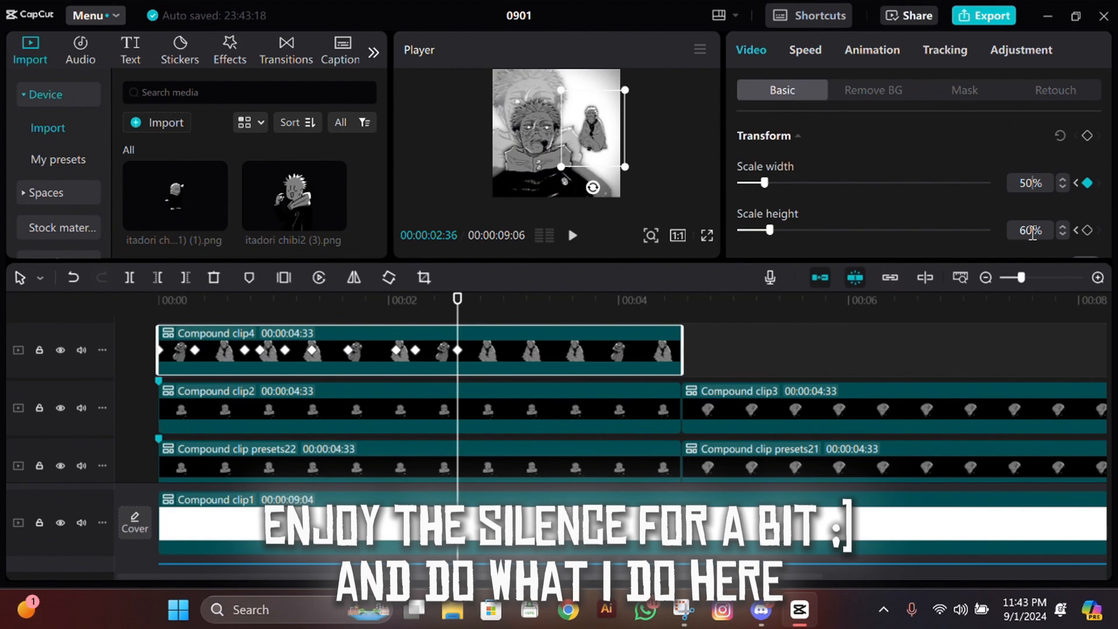
click(1030, 230)
key(BackSpace)
key(BackSpace)
text(50)
At the tenth beat marker (03:01), keyframe the chibi's scale width at about 60% and scale height at 30%
scroll(487, 444, down, 3)
scroll(487, 443, up, 3)
click(496, 300)
scroll(499, 300, down, 3)
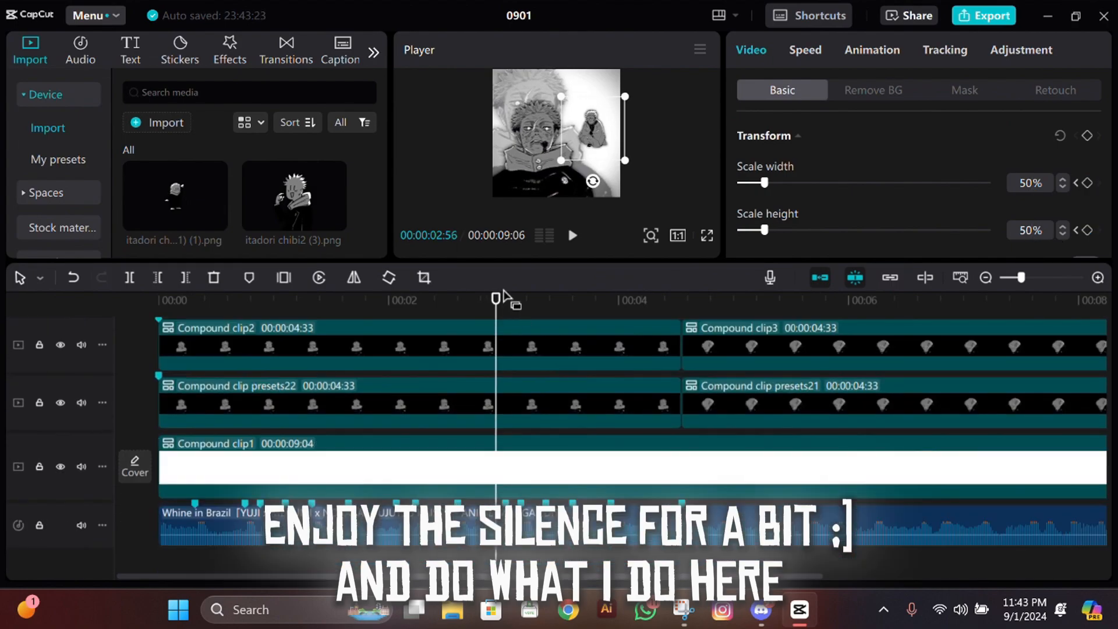
click(506, 299)
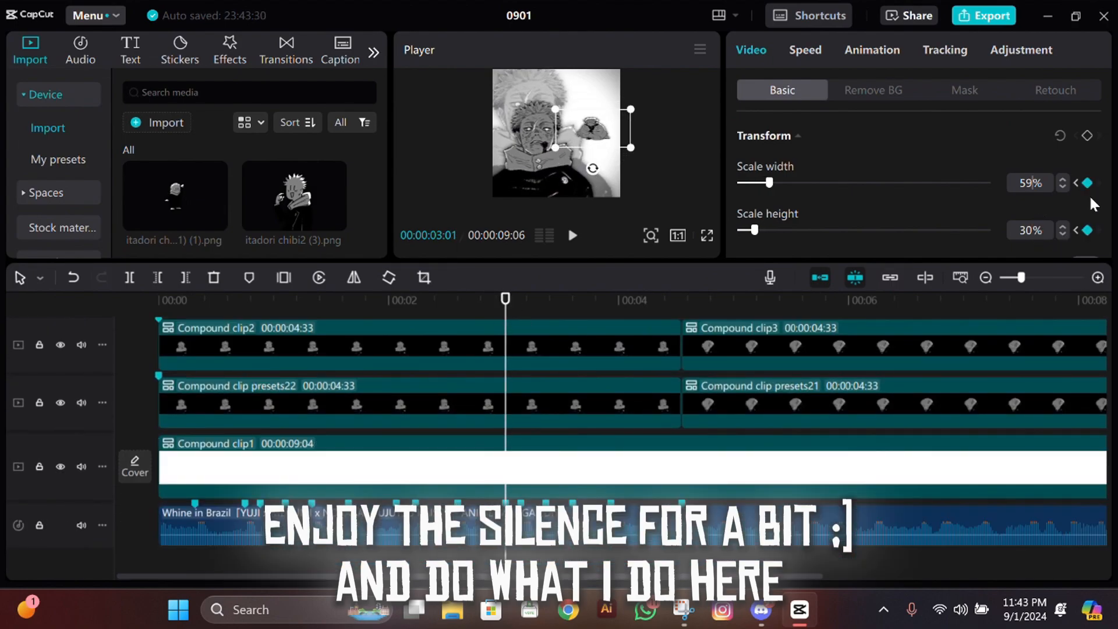
Continue the chibi's scale keyframes on the remaining beat markers, with 60% width and 30% height at 04:33
scroll(443, 361, up, 3)
click(340, 338)
key(Home)
key(space)
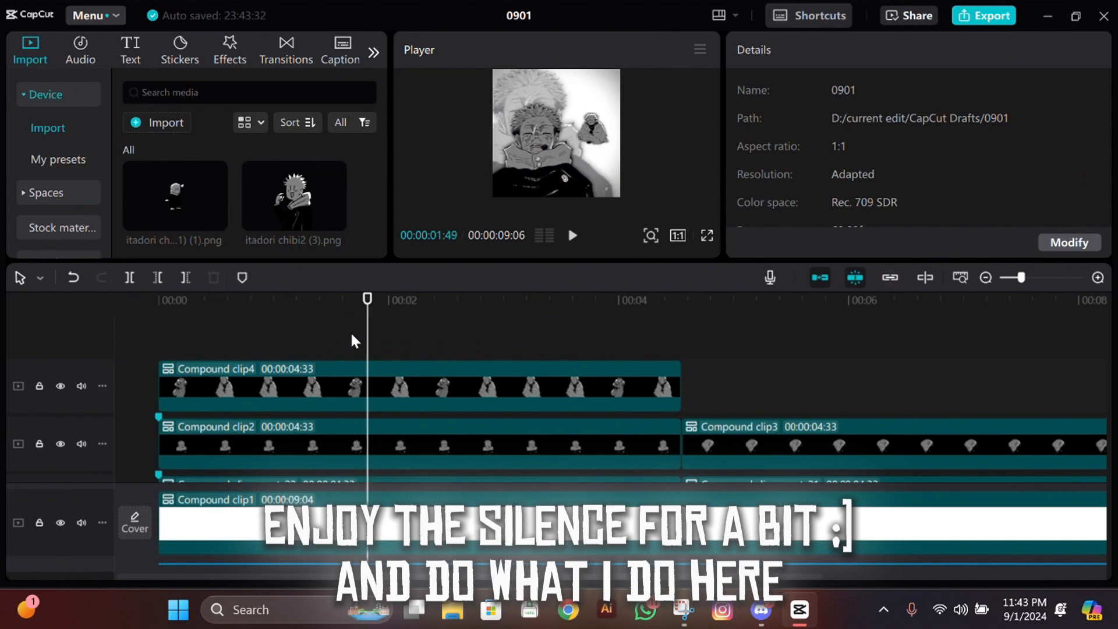
click(595, 376)
scroll(595, 376, down, 3)
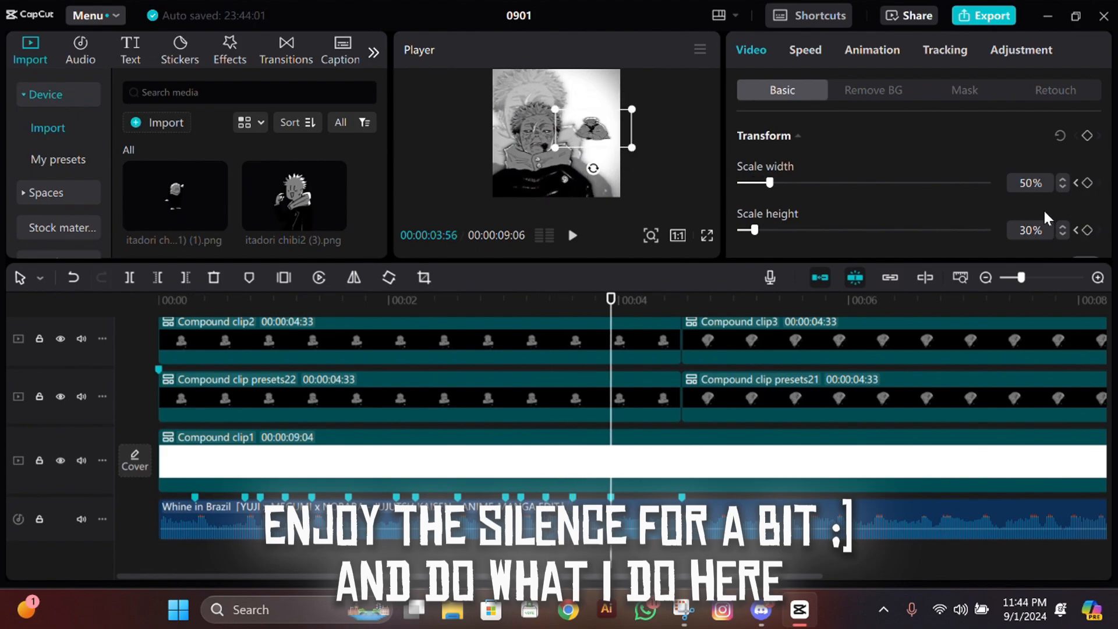
drag(673, 300, 682, 300)
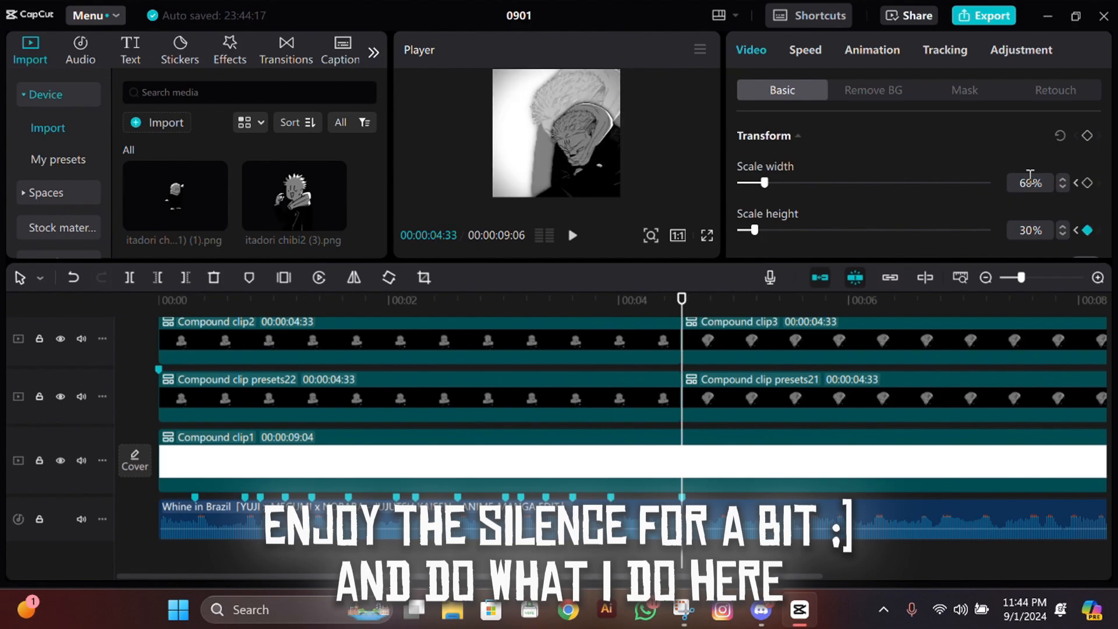
key(Return)
scroll(641, 432, up, 2)
Move the other layers clear of the chibi compound clip and split it into separate pieces at the beat markers
click(544, 351)
key(Home)
scroll(544, 353, down, 1)
drag(1021, 278, 1012, 278)
scroll(805, 408, down, 1)
drag(805, 410, 867, 373)
click(289, 300)
key(ctrl+b)
key(ctrl+b)
Ease the scale keyframe curves of the first chibi pieces by adjusting their curve handles
click(377, 430)
drag(1029, 278, 1047, 277)
click(614, 372)
click(532, 372)
click(759, 452)
drag(745, 419, 759, 420)
scroll(759, 420, right, 5)
Apply easing curves to the scale keyframes of the chibi pieces between 01:20 and 02:14
click(131, 417)
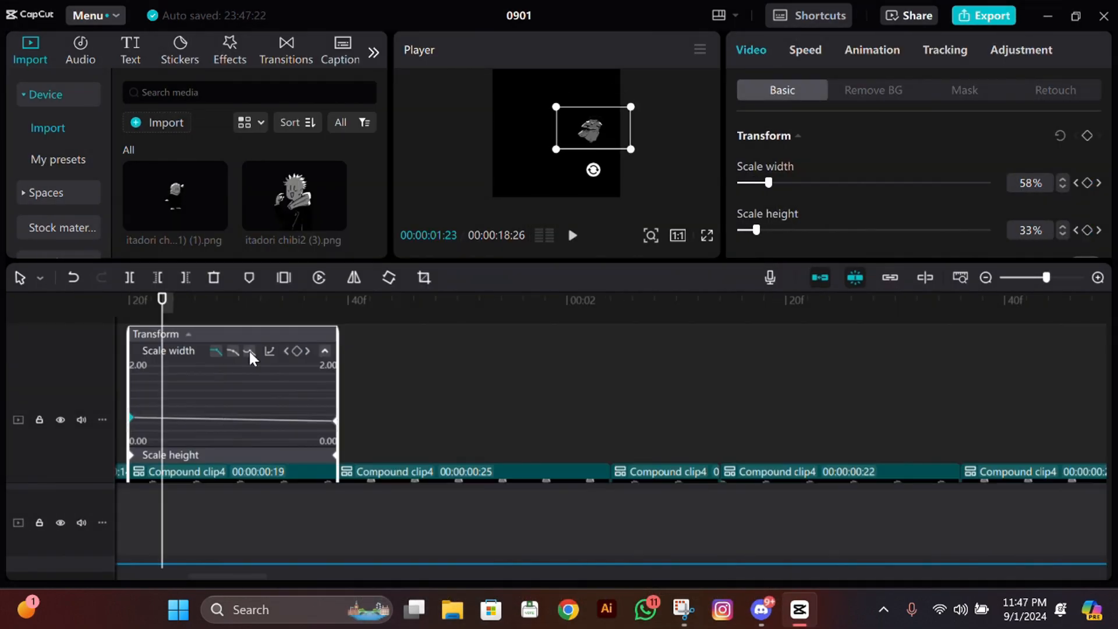
click(249, 352)
click(475, 472)
click(381, 403)
click(664, 452)
drag(629, 417, 651, 417)
Ease the scale width and height keyframe curves of the chibi pieces from about 02:14 onward
key(alt+k)
click(839, 385)
click(763, 434)
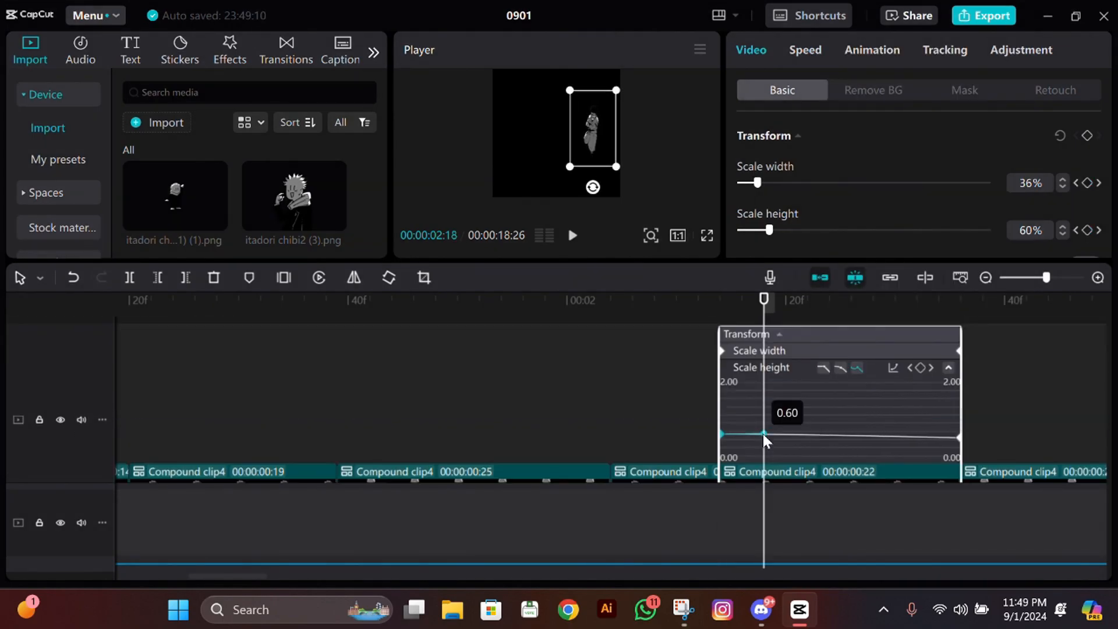
scroll(763, 435, right, 5)
click(380, 449)
click(622, 472)
click(623, 444)
click(719, 469)
Ease the scale keyframe curves of the chibi piece starting at 03:36 and of the final piece
scroll(926, 369, right, 5)
click(500, 449)
click(599, 386)
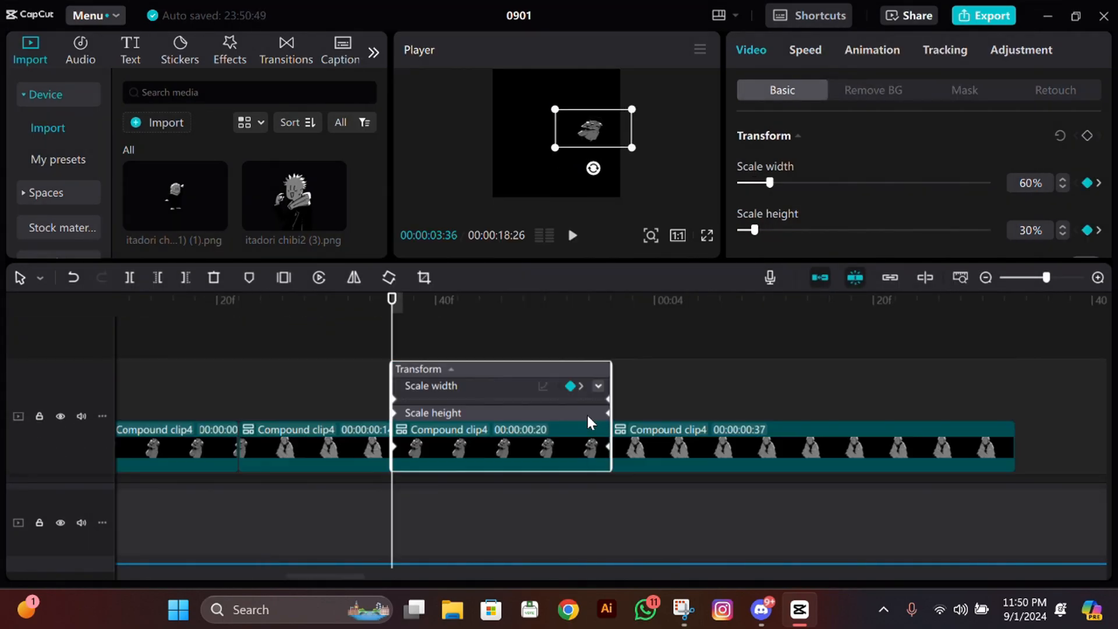
click(676, 388)
Move the displaced layers back to the timeline start and combine all chibi pieces into one compound clip
drag(1047, 278, 1004, 277)
drag(314, 396, 191, 396)
click(159, 300)
drag(1004, 278, 1016, 279)
drag(573, 410, 137, 312)
key(alt+g)
Pre-process the combined chibi compound clip and play the edit back
right_click(289, 373)
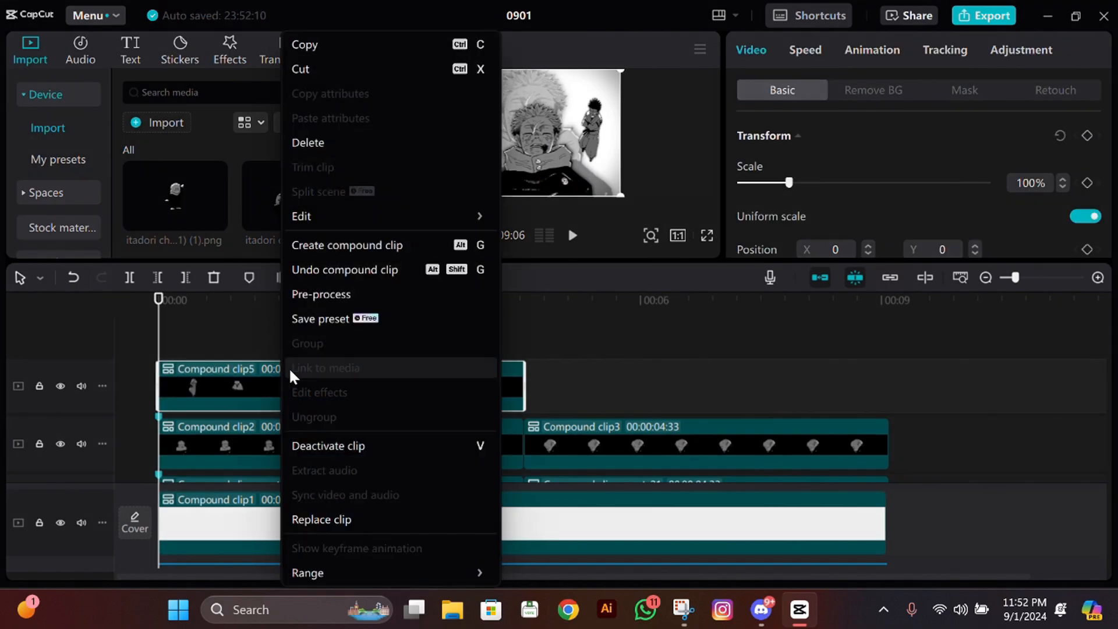
click(326, 293)
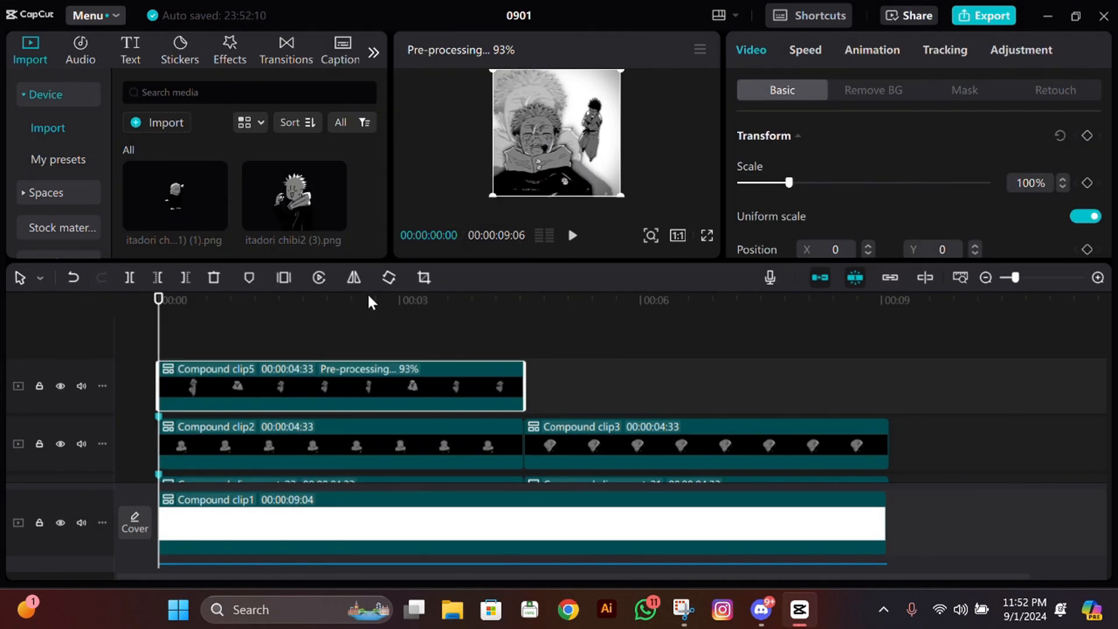
key(space)
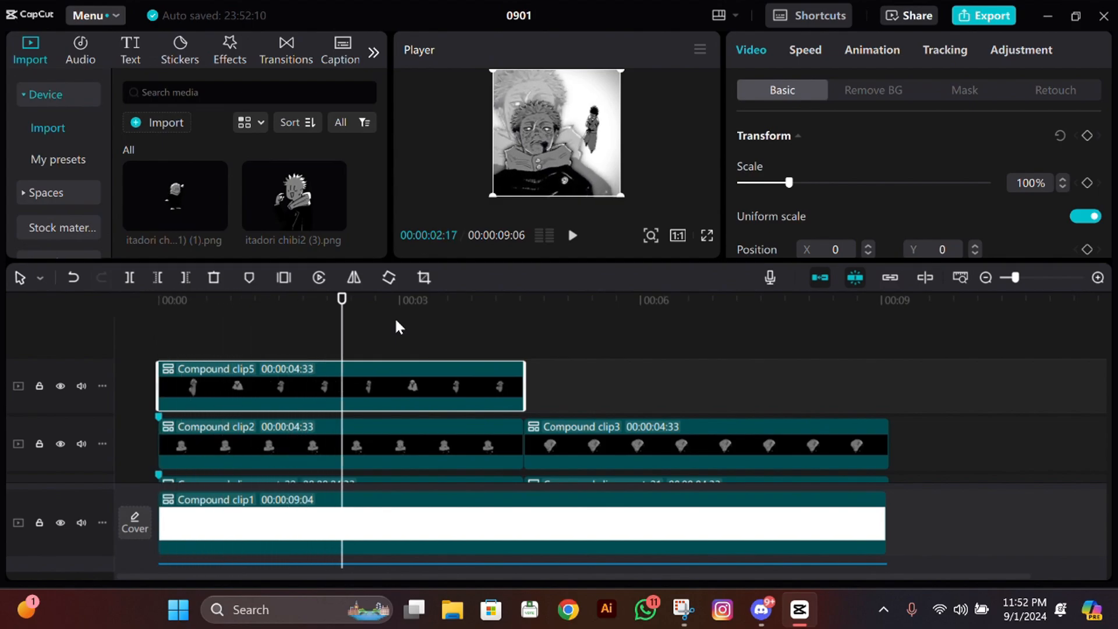
click(455, 370)
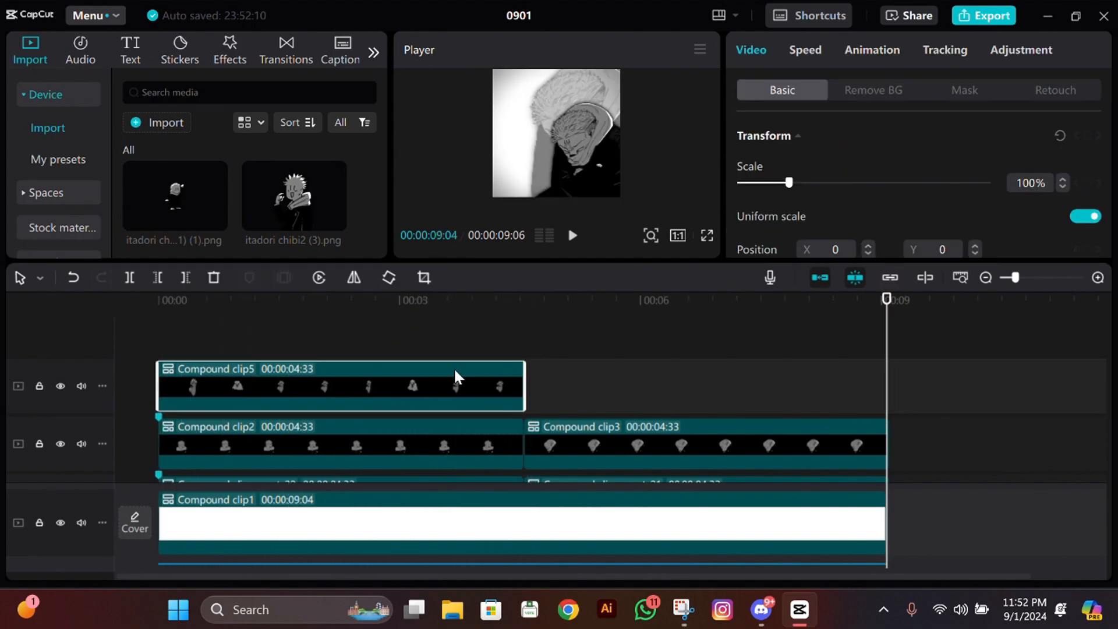
click(484, 339)
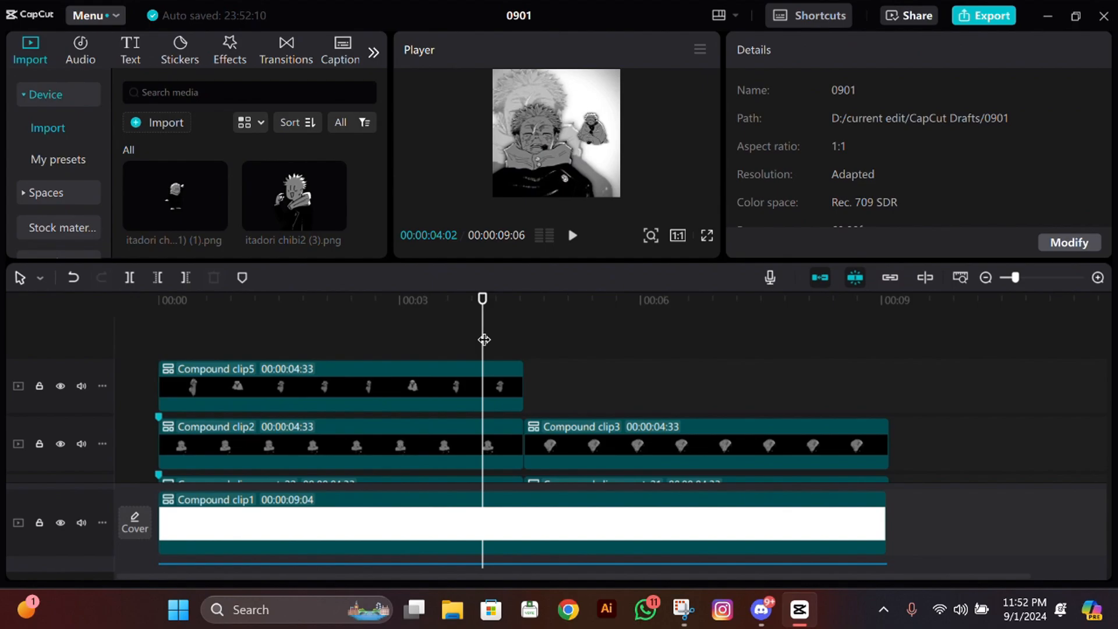
Duplicate the combined chibi compound clip directly after the original and open the copy for editing
click(448, 385)
key(ctrl+c)
key(ctrl+v)
double_click(705, 396)
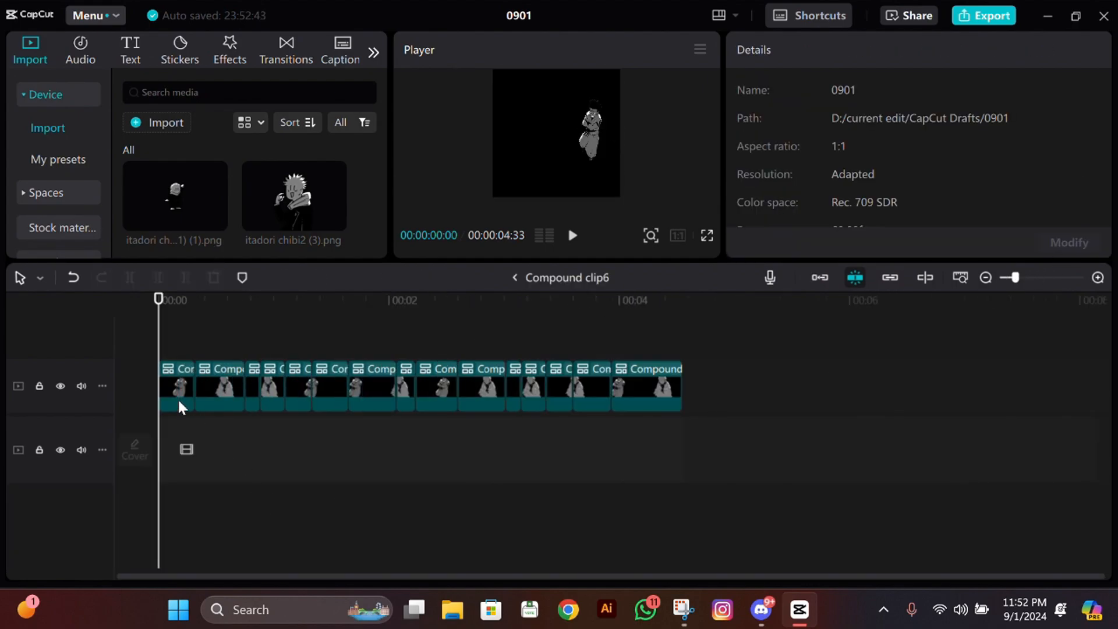
Inside the copy's first piece, add itadori chibi2 (3).png above the Sukuna images until 04:33 and scale it down to fit
double_click(177, 397)
drag(294, 195, 169, 350)
drag(504, 386, 471, 385)
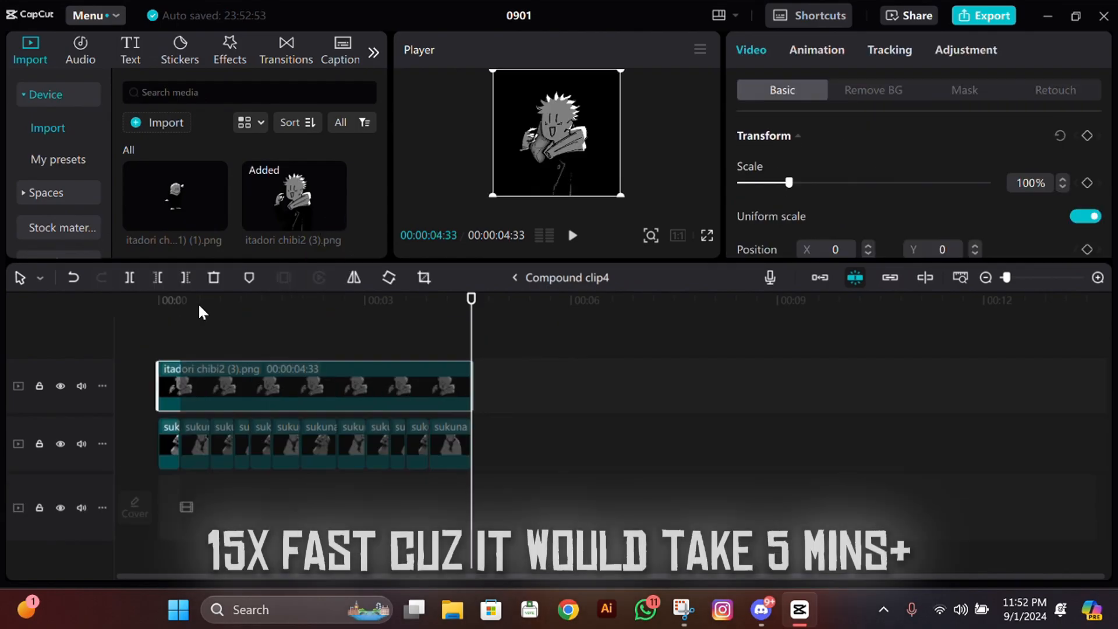
click(159, 301)
drag(493, 197, 514, 177)
drag(556, 137, 559, 133)
click(558, 326)
Add itadori chibi (1) (1).png on a layer above, enlarged to 125% at Y -26, and trim it to 04:33
drag(177, 201, 169, 349)
drag(607, 196, 616, 208)
drag(571, 150, 571, 154)
click(210, 326)
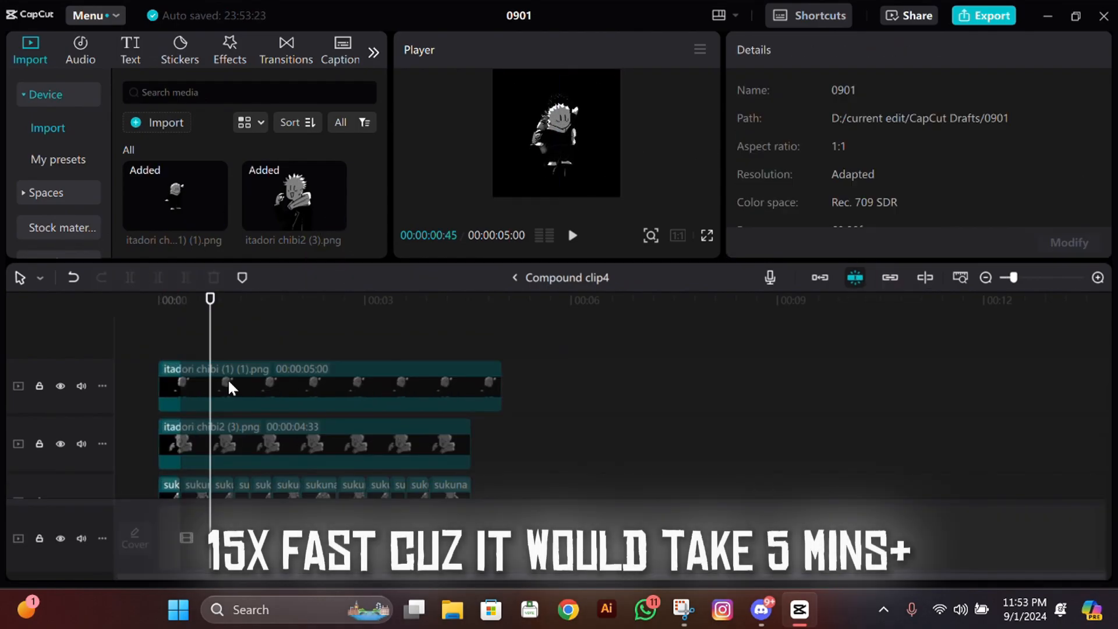
drag(503, 385, 471, 385)
Split both Itadori images at the Sukuna cut points and delete alternate pieces so the two poses alternate on one track
click(180, 301)
key(ctrl+b)
key(Delete)
click(180, 300)
key(ctrl+b)
key(Down)
key(ctrl+b)
key(Delete)
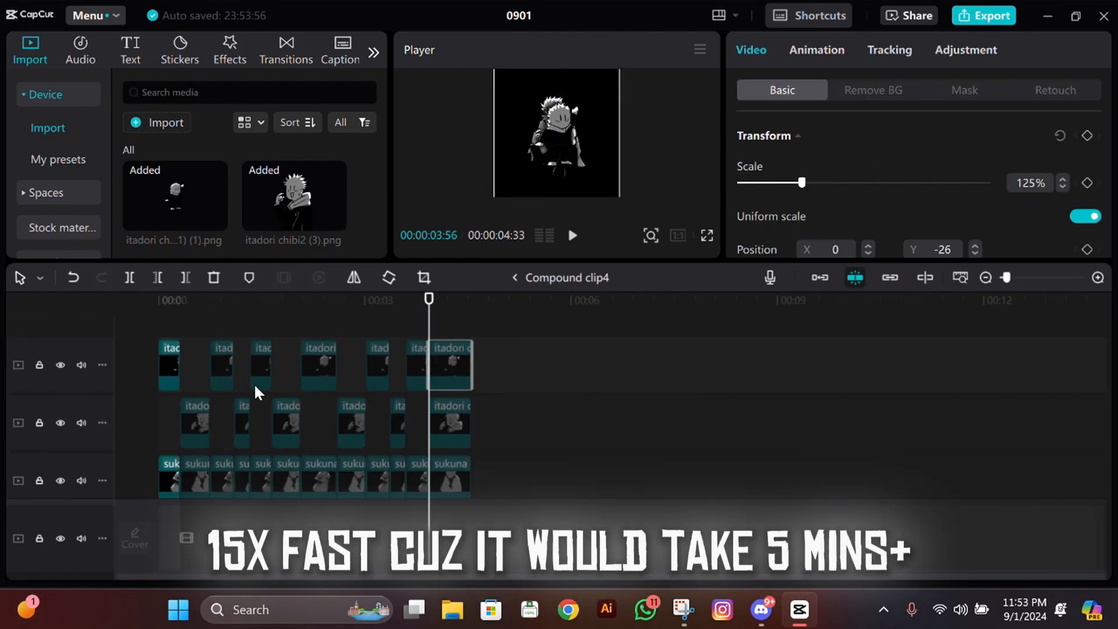
key(Delete)
drag(195, 428, 195, 370)
Replace the Sukuna images with the alternating Itadori images in the next chibi pieces of the duplicated compound clip
click(515, 278)
scroll(272, 390, up, 3)
click(244, 300)
double_click(288, 389)
key(Delete)
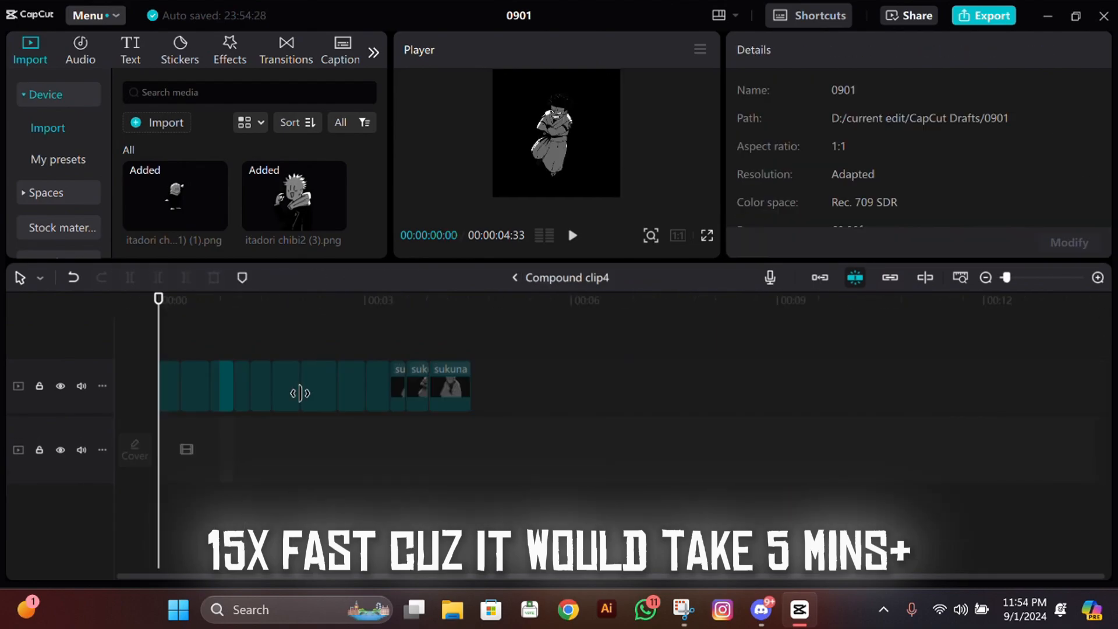
click(515, 278)
double_click(333, 390)
drag(145, 462, 501, 434)
key(Delete)
click(514, 278)
Delete the Sukuna images beneath the Itadori images in the middle chibi pieces
double_click(514, 387)
key(ctrl+z)
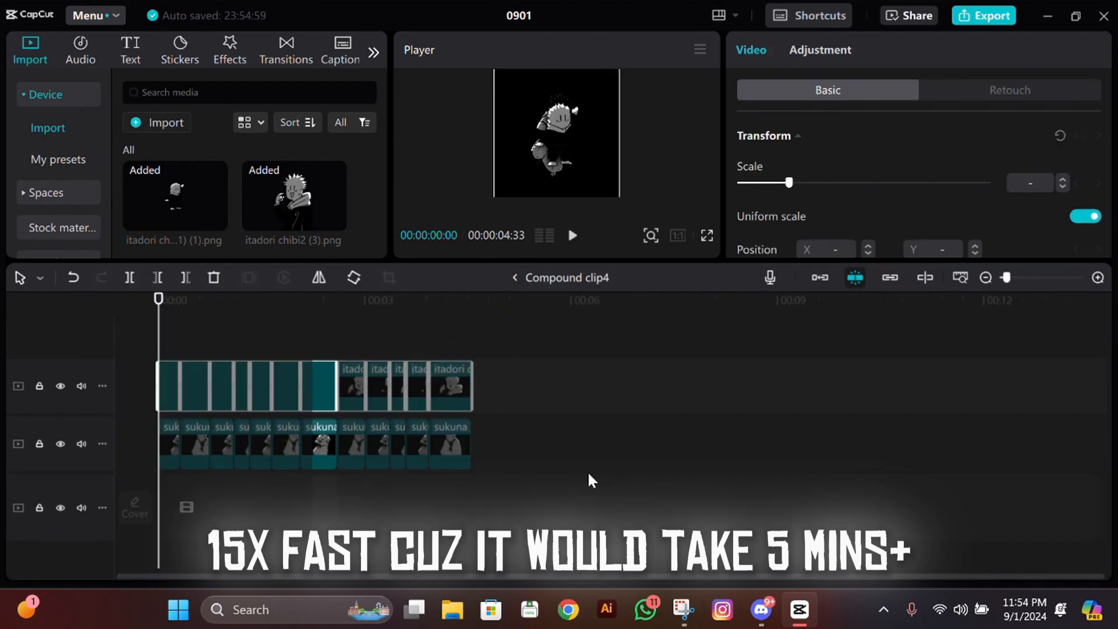
drag(575, 482, 48, 457)
key(Delete)
click(514, 278)
double_click(582, 389)
drag(638, 499, 13, 446)
key(Delete)
click(515, 278)
Swap the remaining chibi pieces up to 04:33 to the Itadori images and return to the main timeline
click(766, 387)
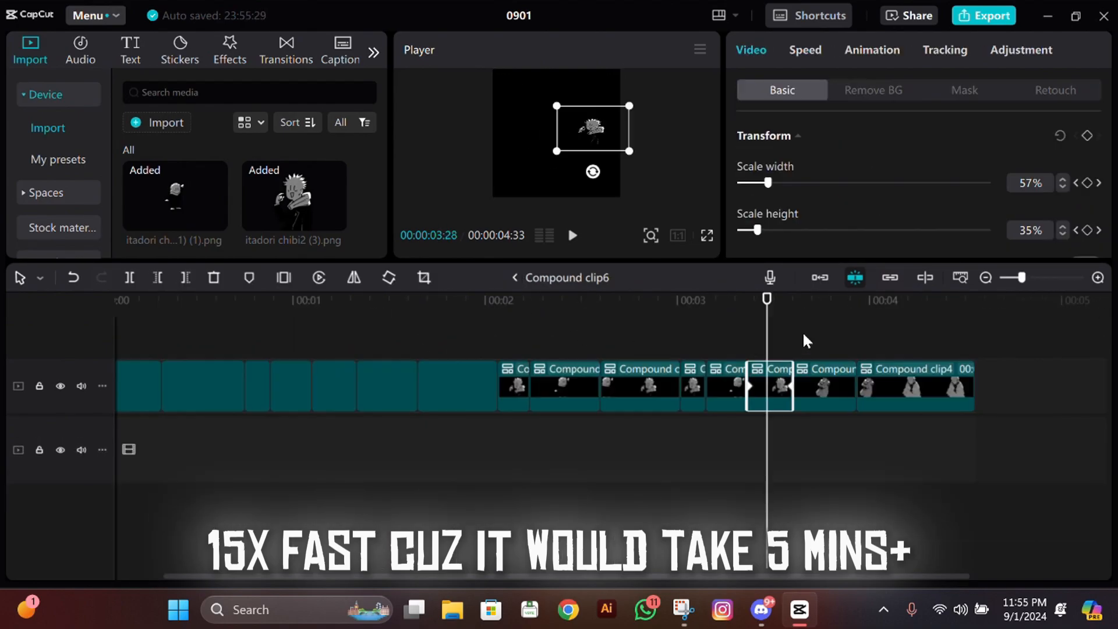
click(805, 300)
key(ctrl+v)
key(ctrl+z)
click(911, 387)
scroll(767, 384, down, 3)
key(ctrl+a)
click(487, 387)
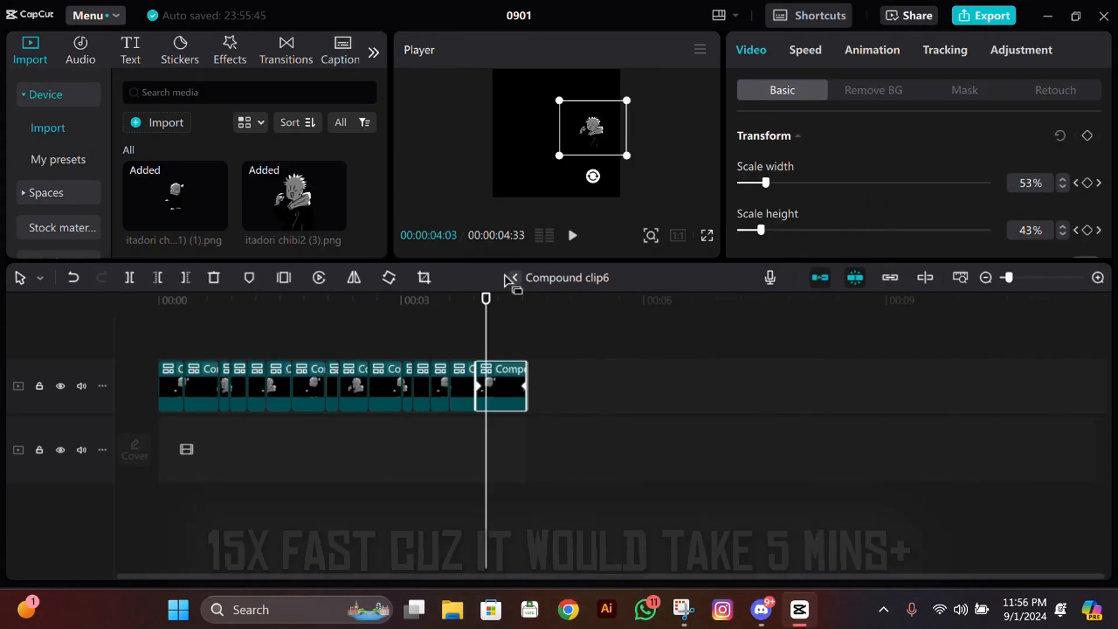
click(515, 278)
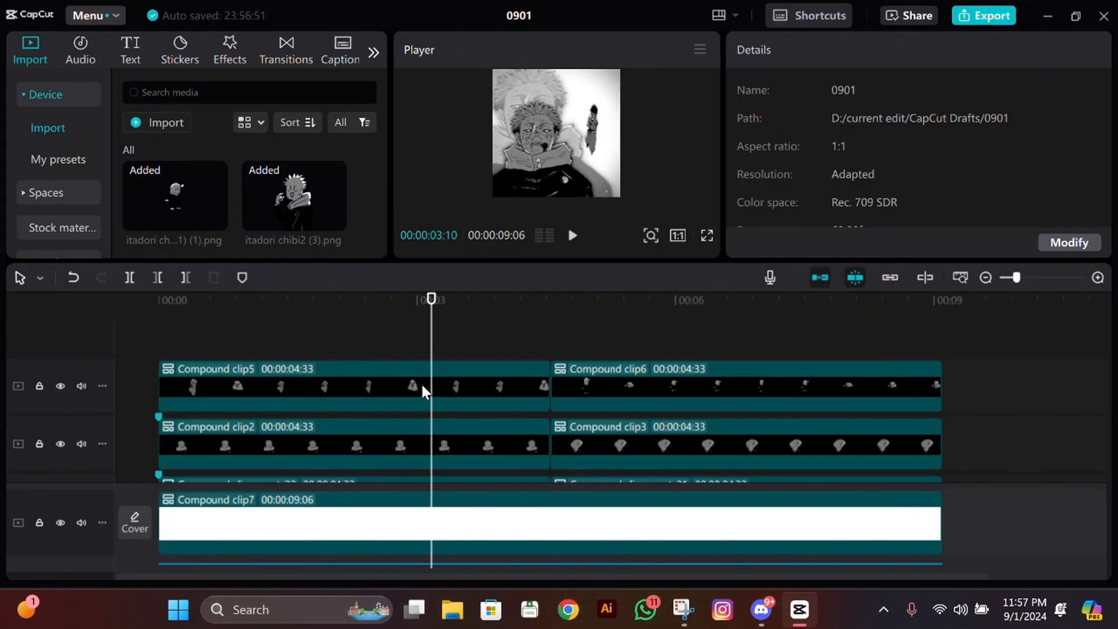
Select all visual layers and shift them past the end of the audio, leaving the audio track in place
click(419, 328)
scroll(420, 329, down, 4)
scroll(420, 329, up, 4)
click(207, 324)
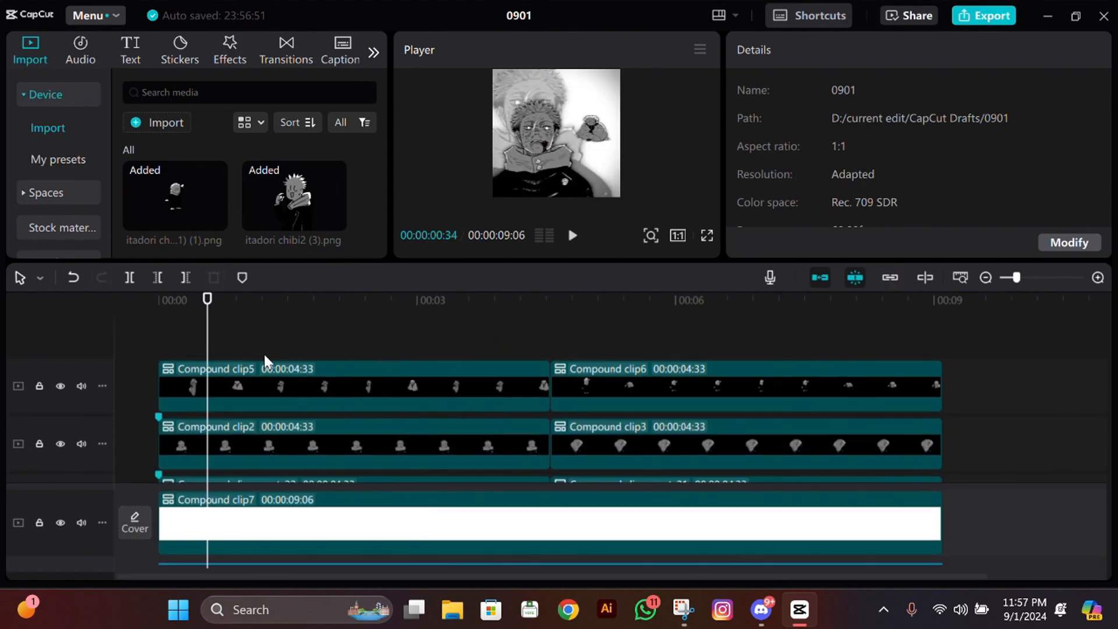
scroll(376, 401, down, 4)
click(1007, 278)
scroll(654, 448, up, 2)
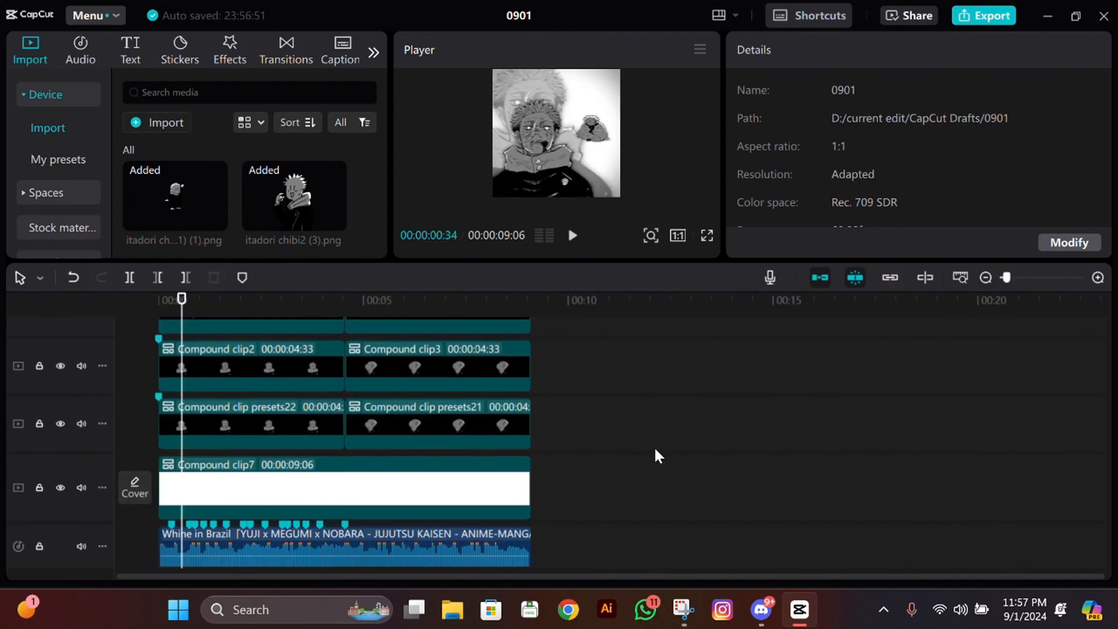
drag(647, 467, 164, 291)
scroll(547, 405, down, 3)
drag(238, 435, 739, 416)
click(244, 425)
Play the audio from the start and add timeline markers for the text timing
key(Home)
drag(1007, 278, 1028, 279)
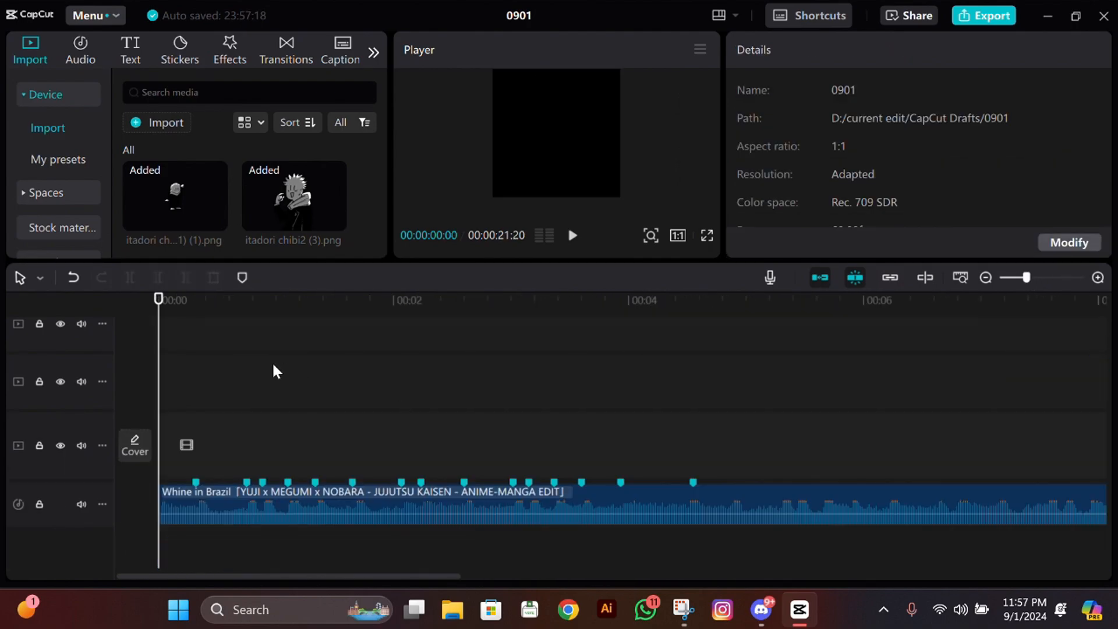
key(space)
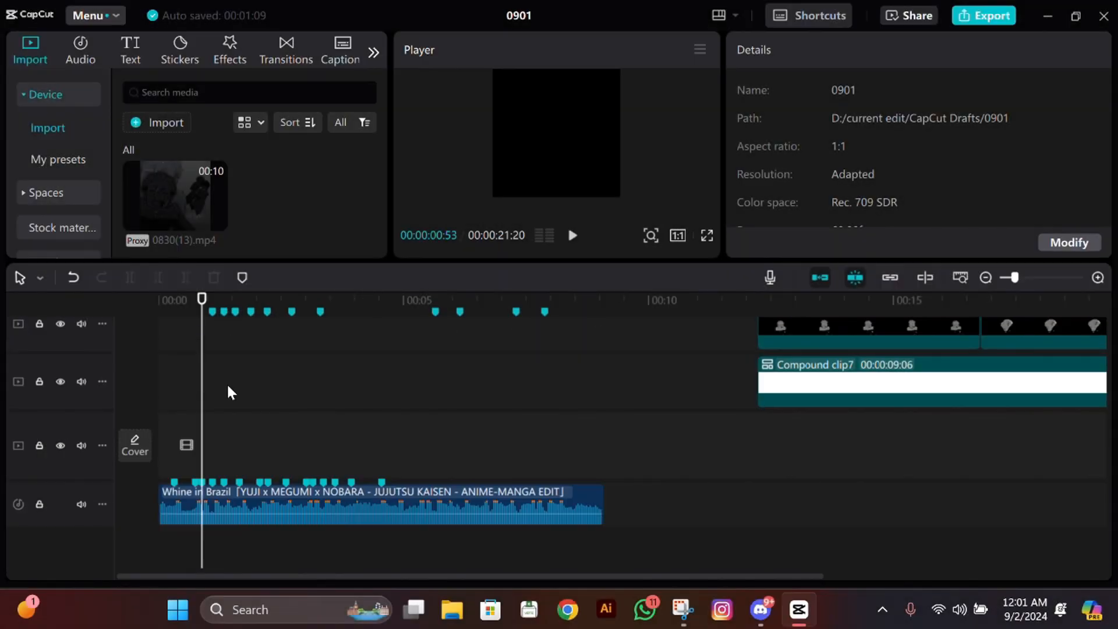
Add a default text clip at the 01:06 marker and extend it to 04:33
scroll(228, 386, up, 1)
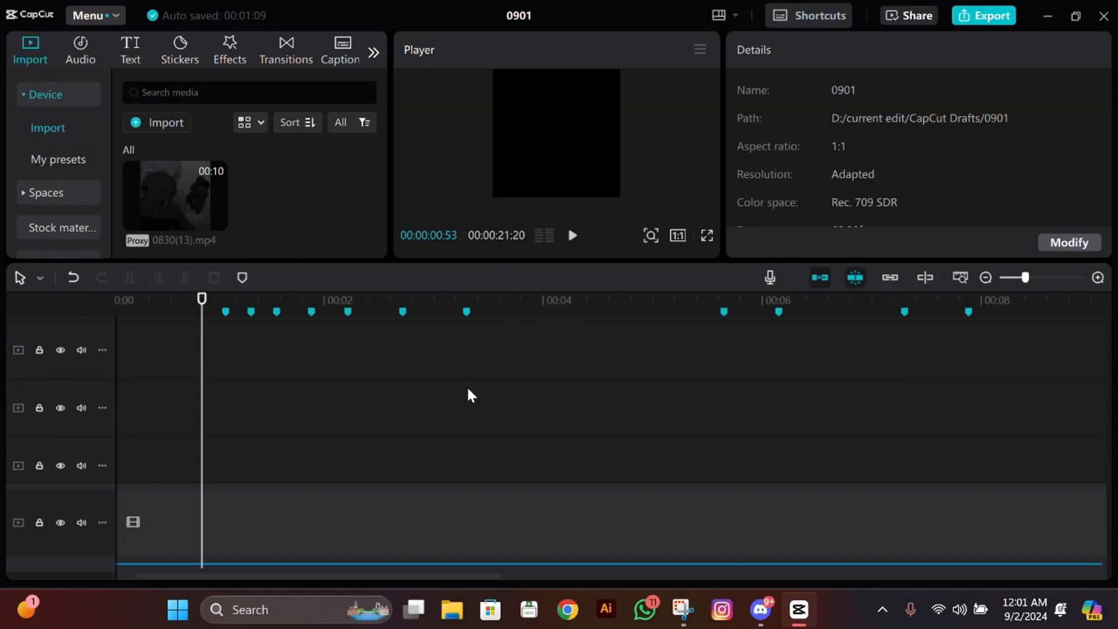
click(140, 48)
drag(145, 137, 227, 375)
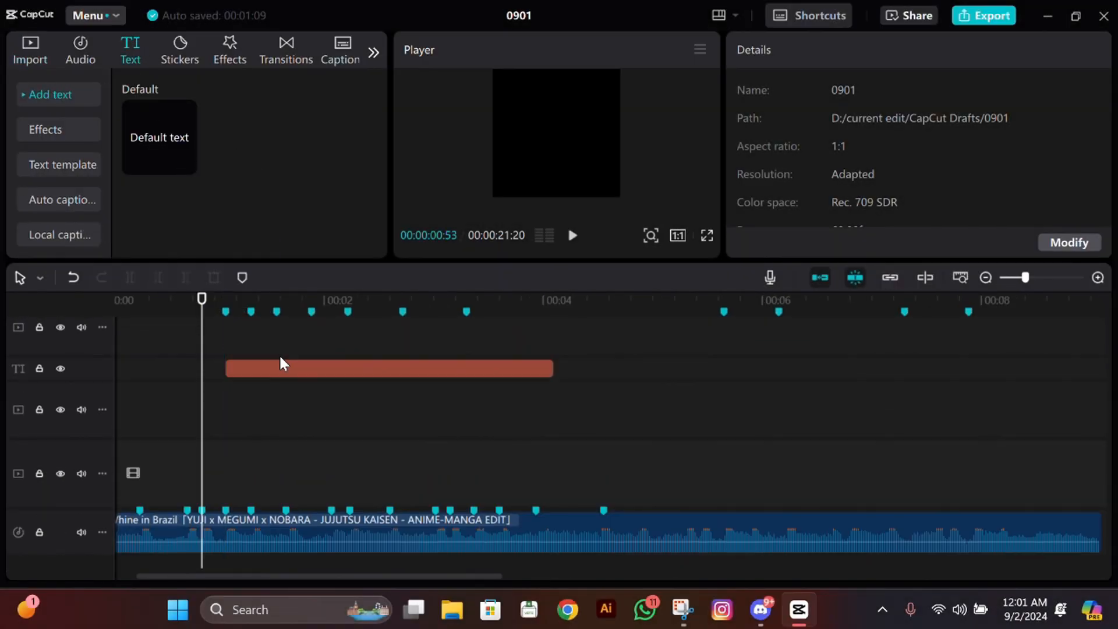
drag(553, 306, 603, 321)
click(556, 363)
drag(557, 364, 604, 366)
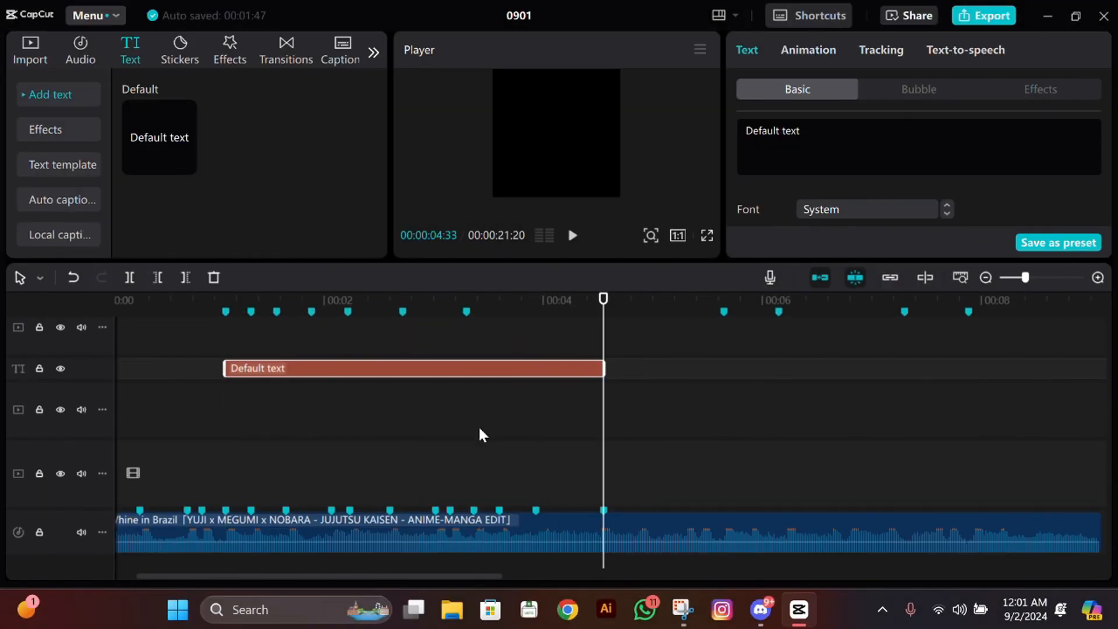
Set the text clip's font to Goudy Old Style Italic
drag(604, 300, 226, 387)
click(257, 369)
scroll(256, 373, up, 1)
scroll(876, 217, down, 1)
click(871, 208)
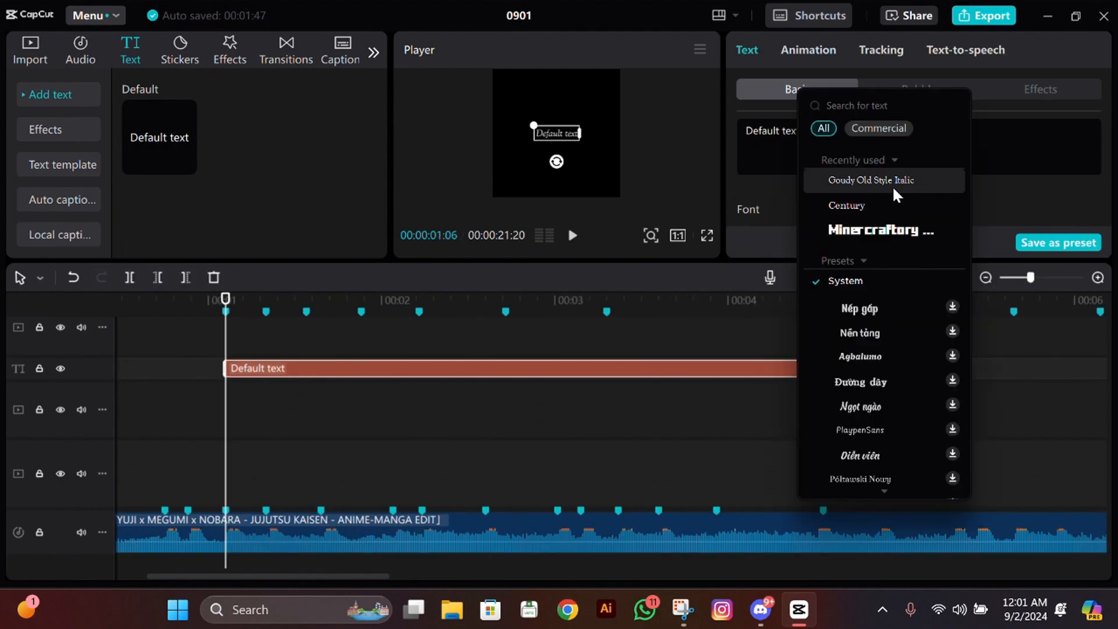
click(913, 179)
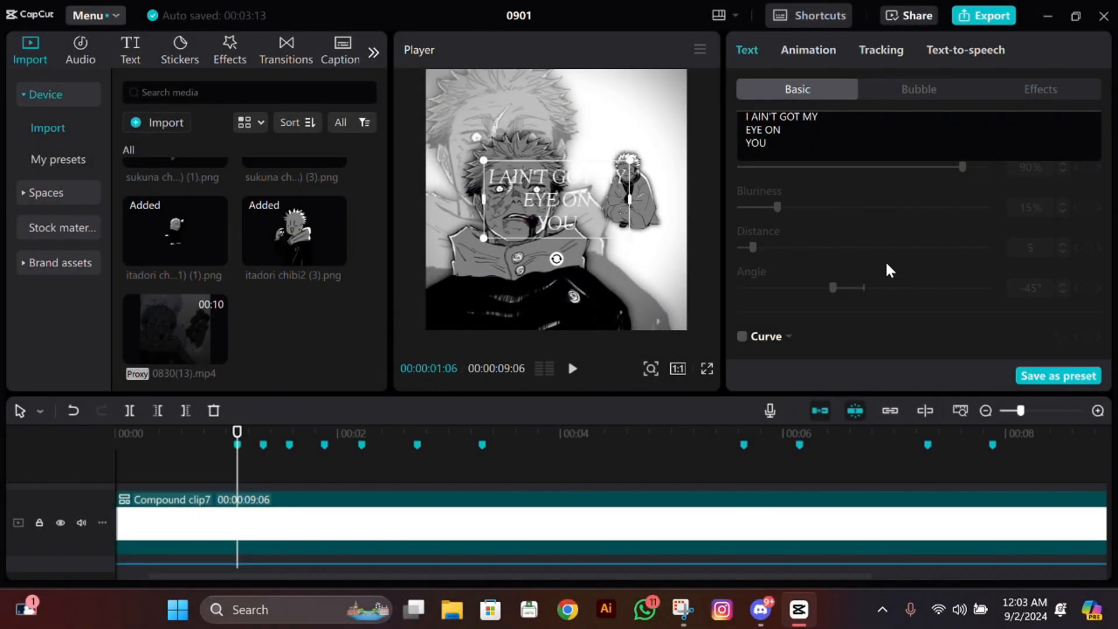
Enable a shadow on the lyric text with 100% opacity and a -77° angle
scroll(889, 271, up, 2)
click(743, 219)
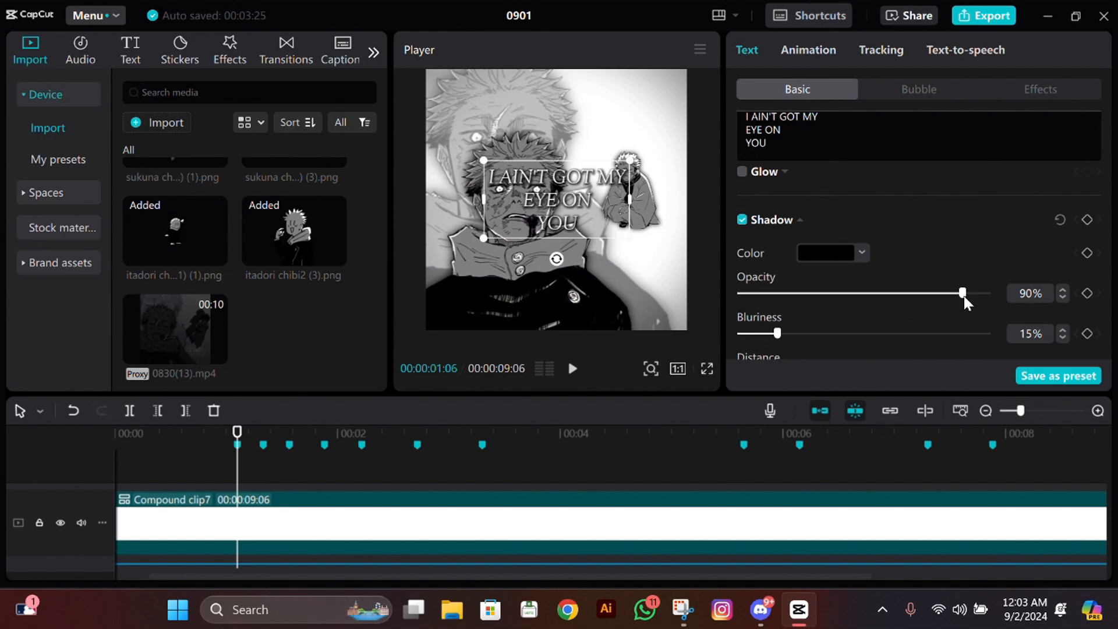
drag(962, 295, 989, 294)
scroll(807, 265, down, 2)
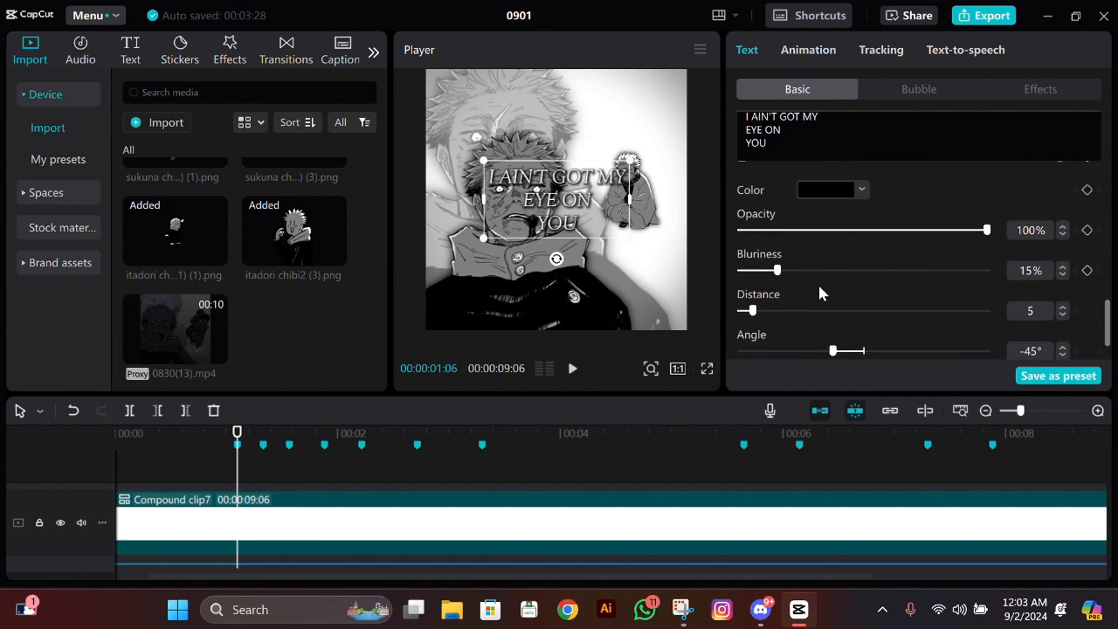
scroll(823, 293, down, 1)
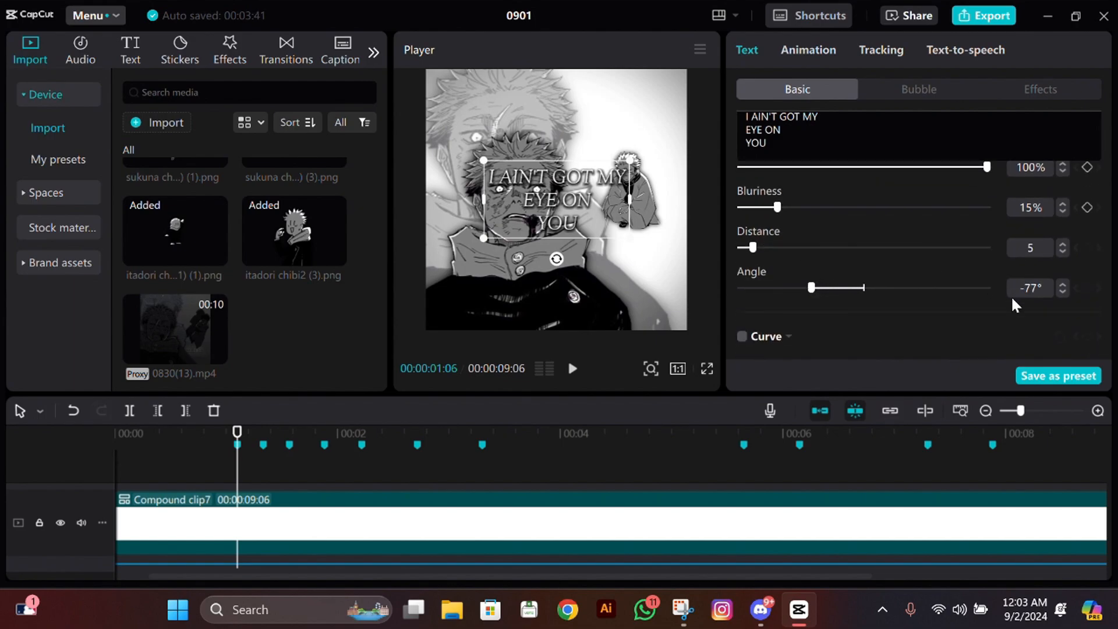
Enable a glow on the lyric text with its range at 100
scroll(932, 279, up, 2)
click(740, 242)
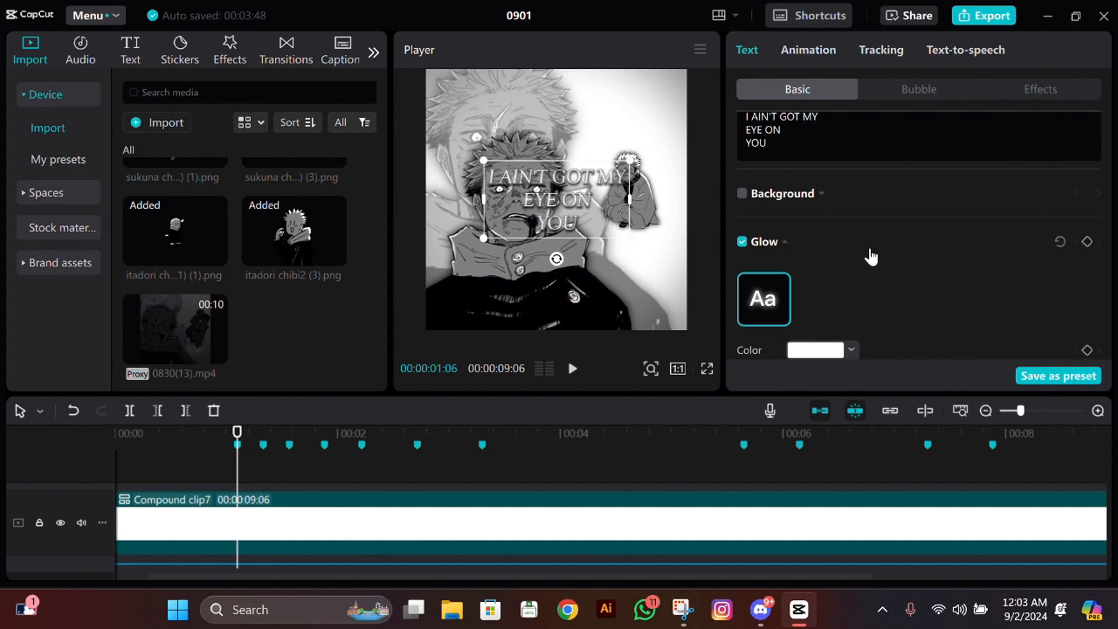
scroll(833, 265, down, 2)
drag(822, 314, 1085, 324)
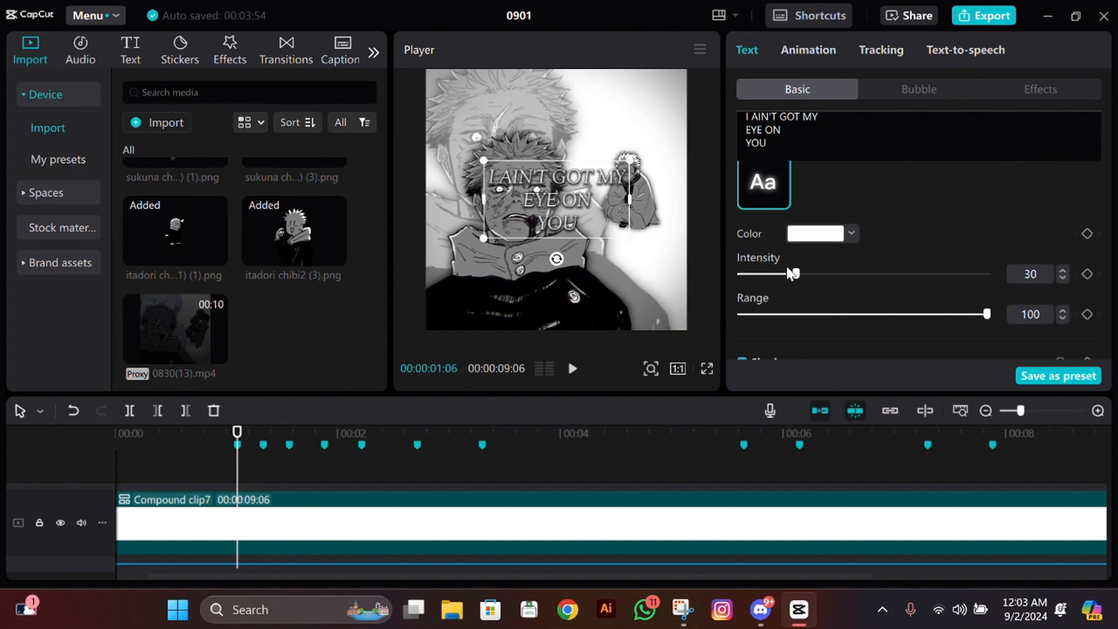
Set the lyric text's font size to 13 and place it above the chibi, beside the character's head
scroll(792, 274, up, 1)
scroll(798, 257, down, 4)
scroll(798, 256, up, 3)
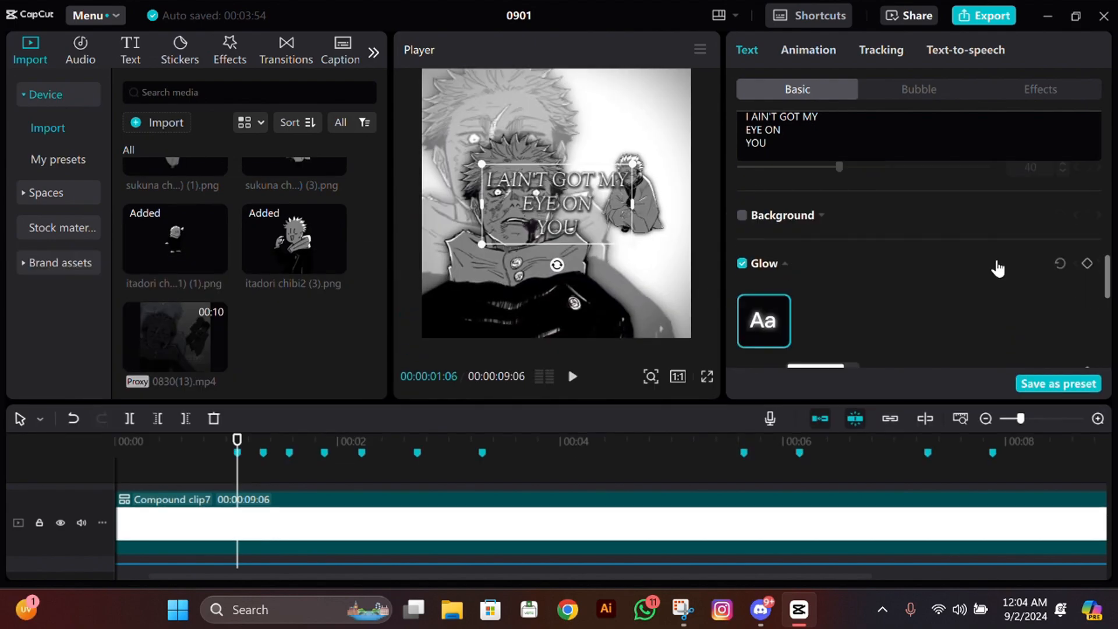
scroll(1037, 265, up, 12)
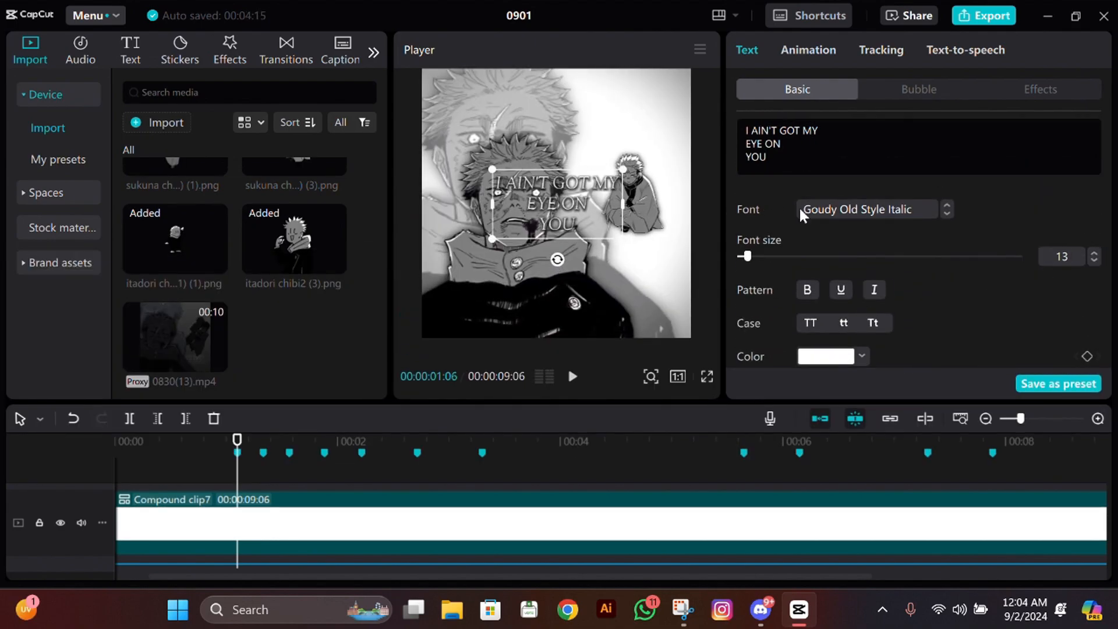
drag(560, 204, 599, 123)
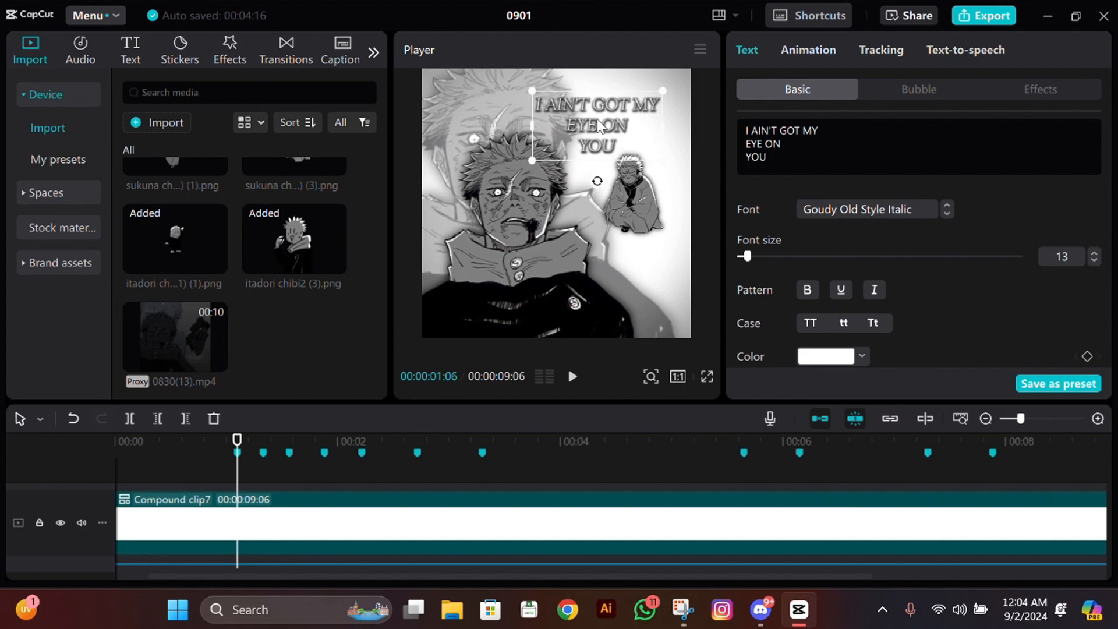
Try font size 12 on the lyric text and set it back to 13
scroll(468, 465, down, 2)
scroll(1069, 258, down, 1)
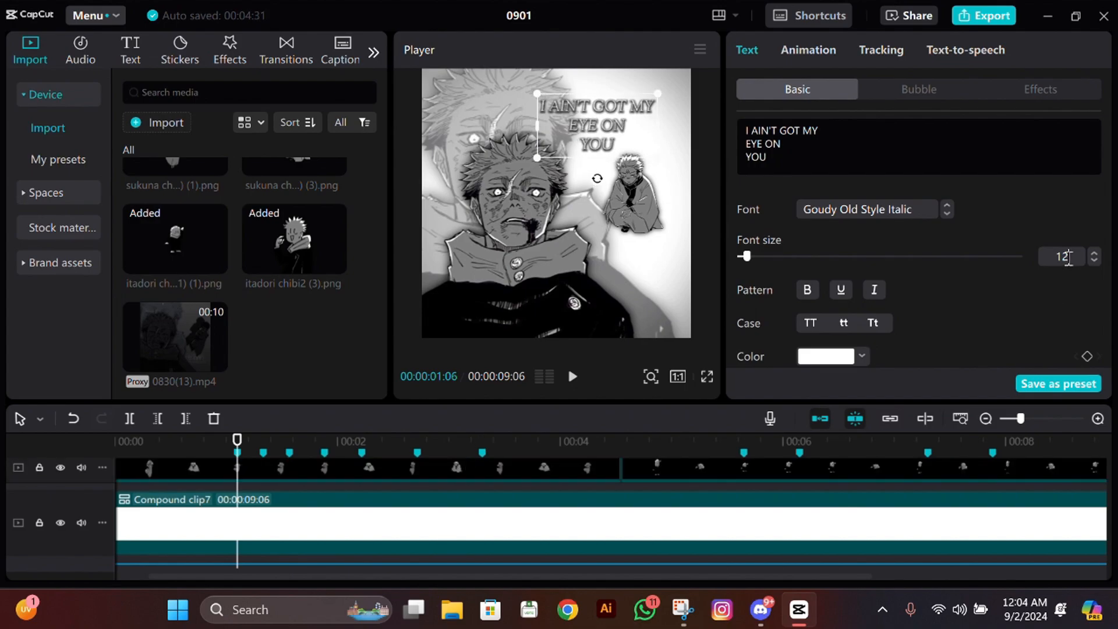
scroll(1069, 258, up, 1)
scroll(1069, 258, down, 1)
scroll(1069, 258, up, 1)
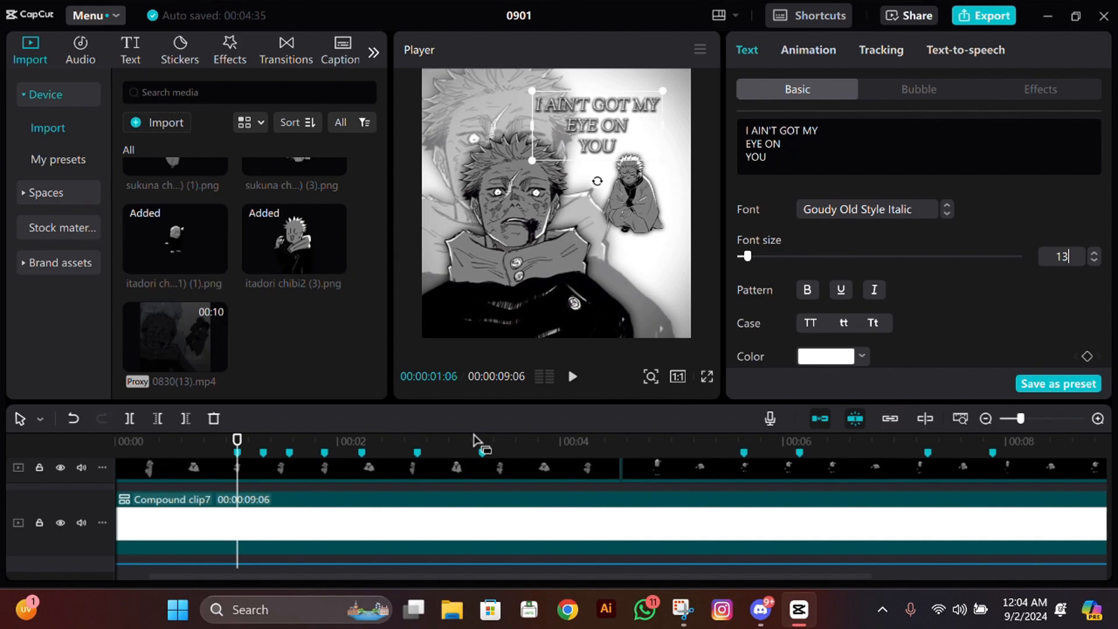
Enlarge the timeline area, duplicate the lyric text clip and reduce the copy to the single word "I"
drag(492, 402, 523, 149)
scroll(447, 409, up, 2)
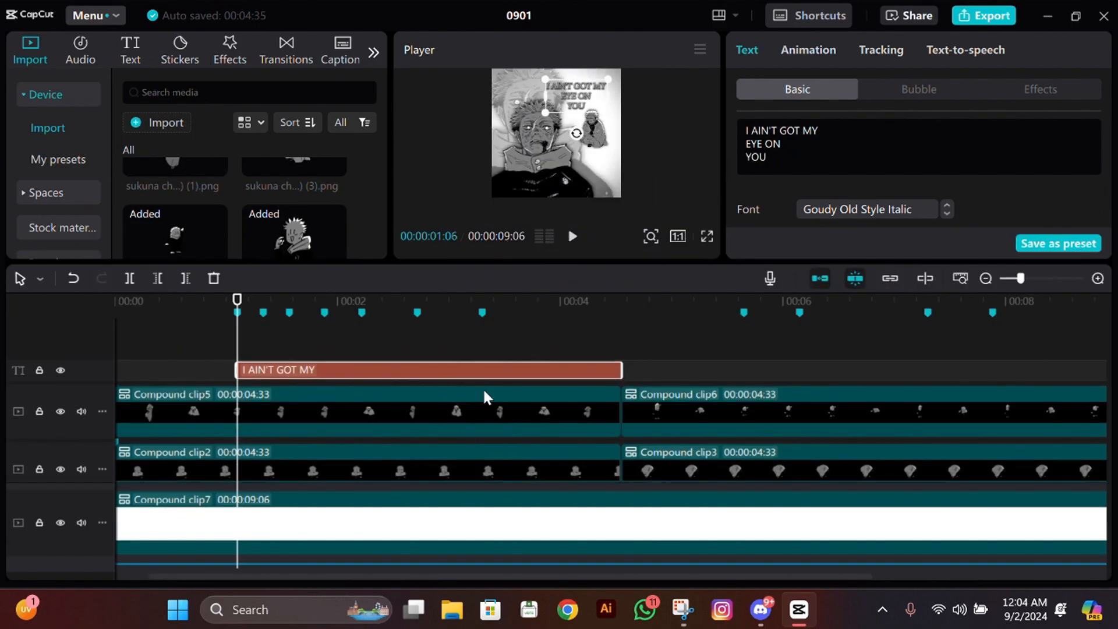
key(ctrl+v)
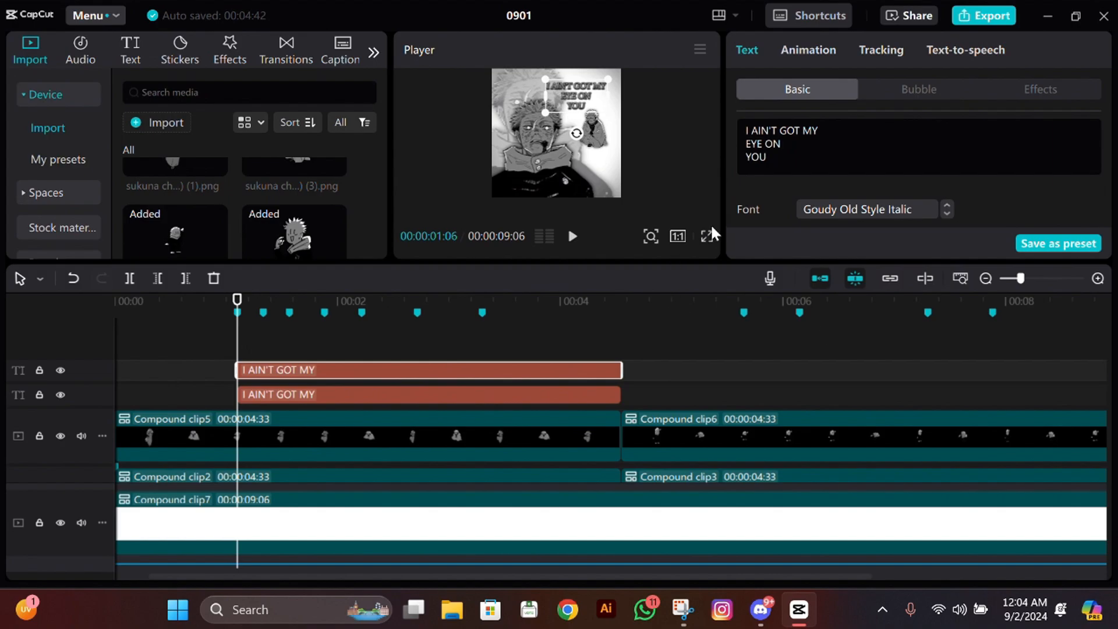
scroll(612, 103, up, 6)
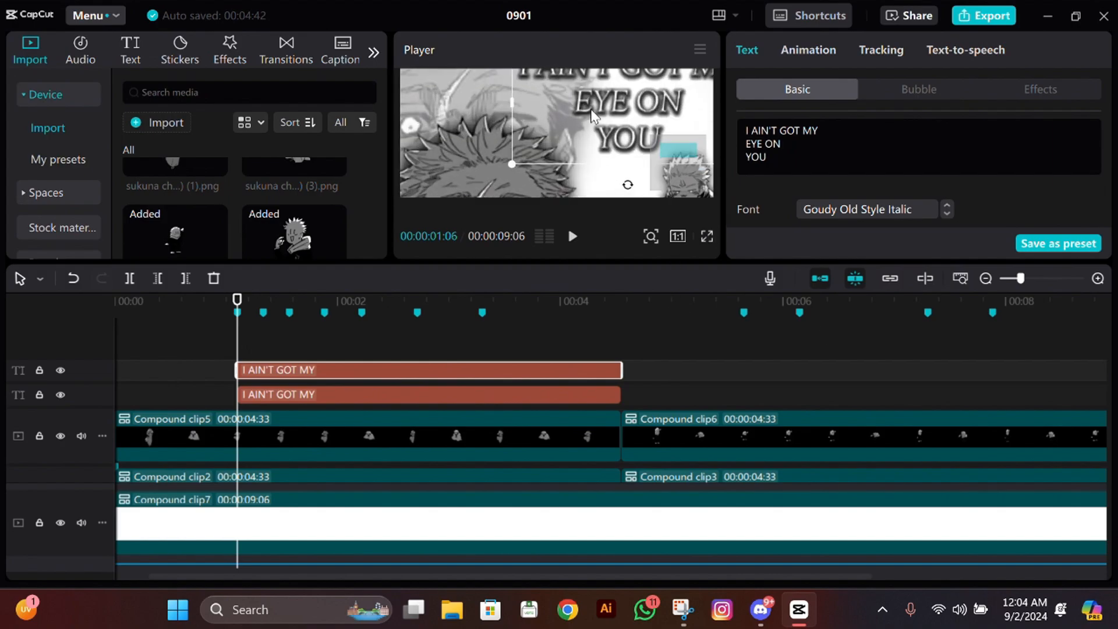
scroll(592, 109, right, 3)
scroll(591, 109, up, 3)
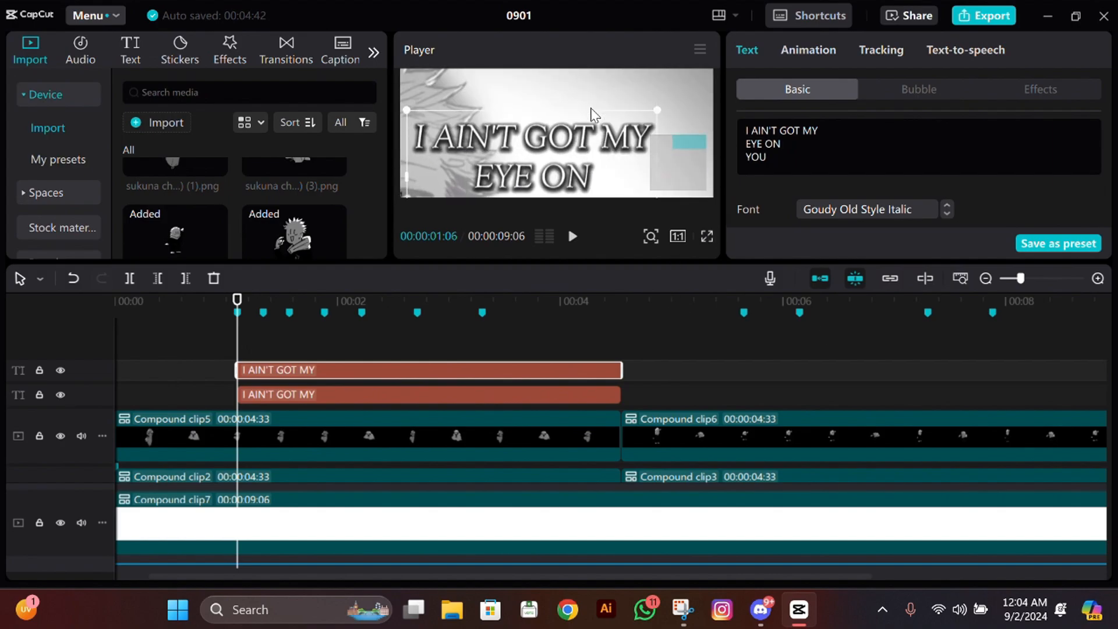
drag(787, 136, 756, 120)
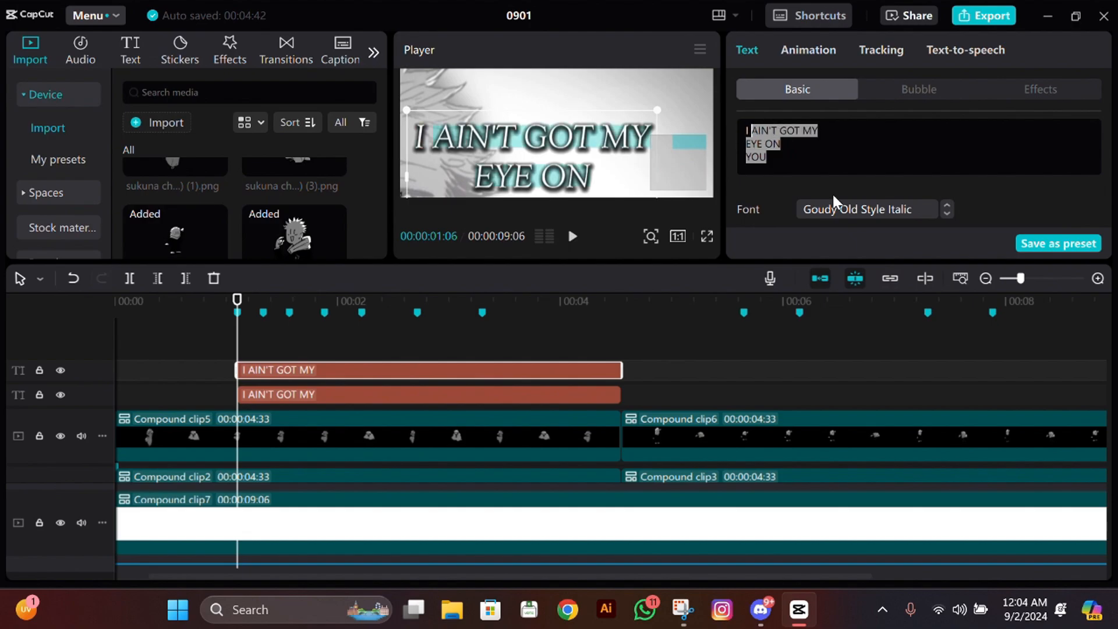
key(BackSpace)
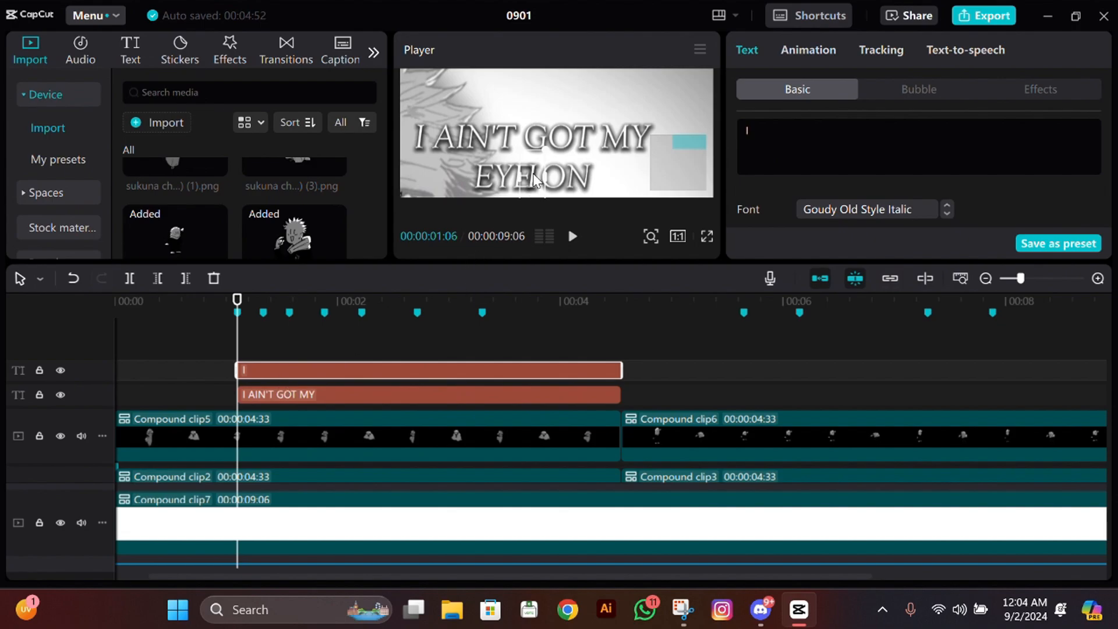
Align the "I" text exactly over the first letter of the full lyric line
drag(508, 166, 424, 137)
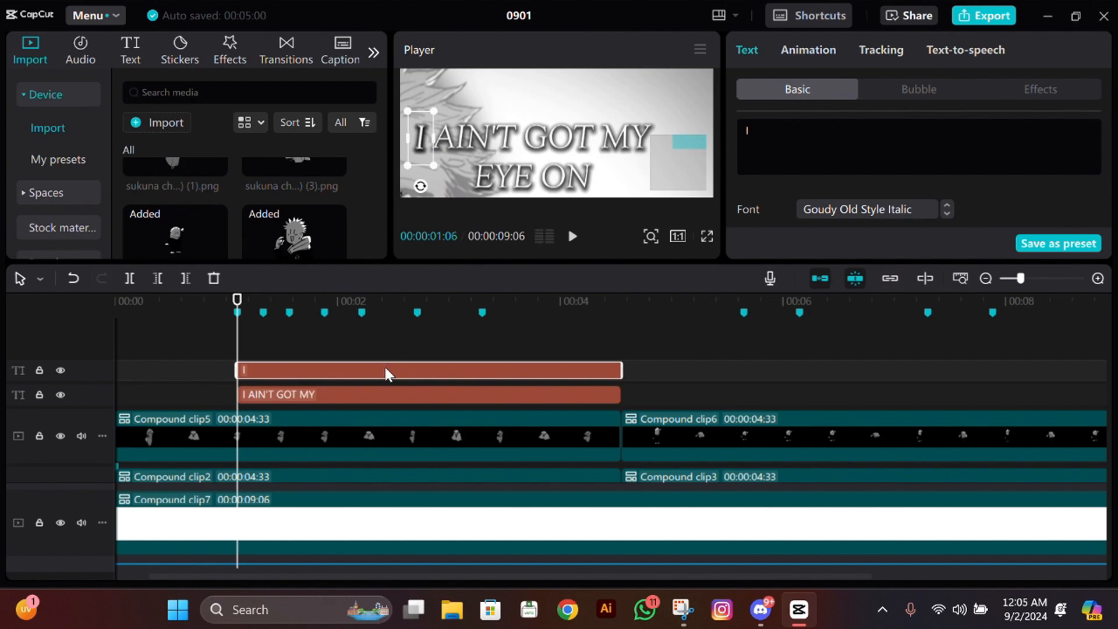
key(ctrl+z)
drag(530, 170, 416, 138)
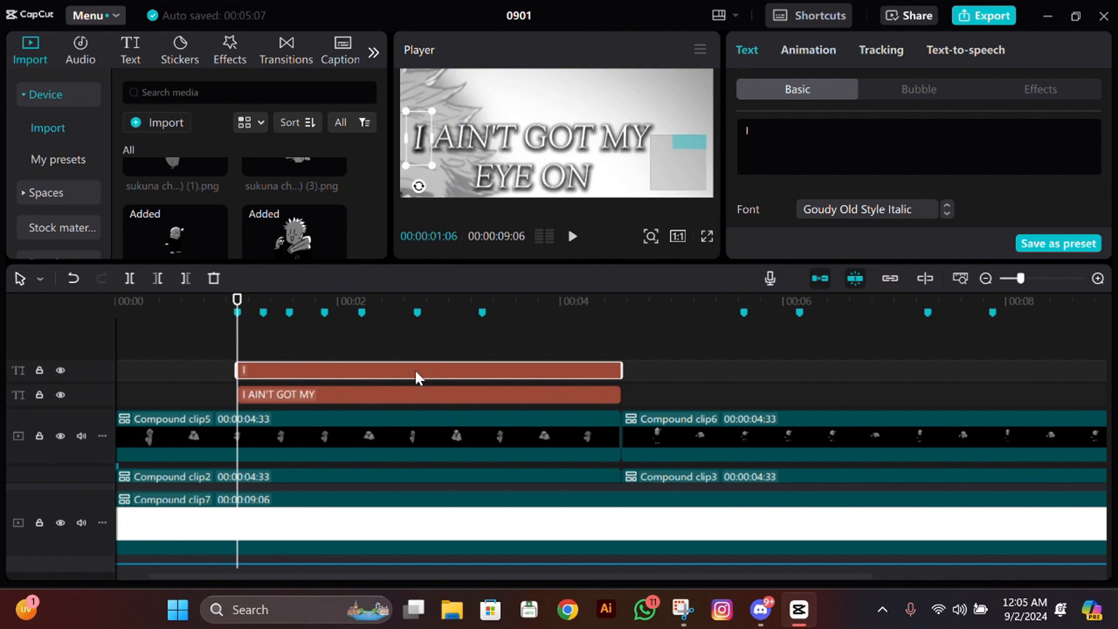
Duplicate the "I" text, change the copy to "AIN'T" and align it over the matching word in the full lyric
key(ctrl+c)
key(ctrl+v)
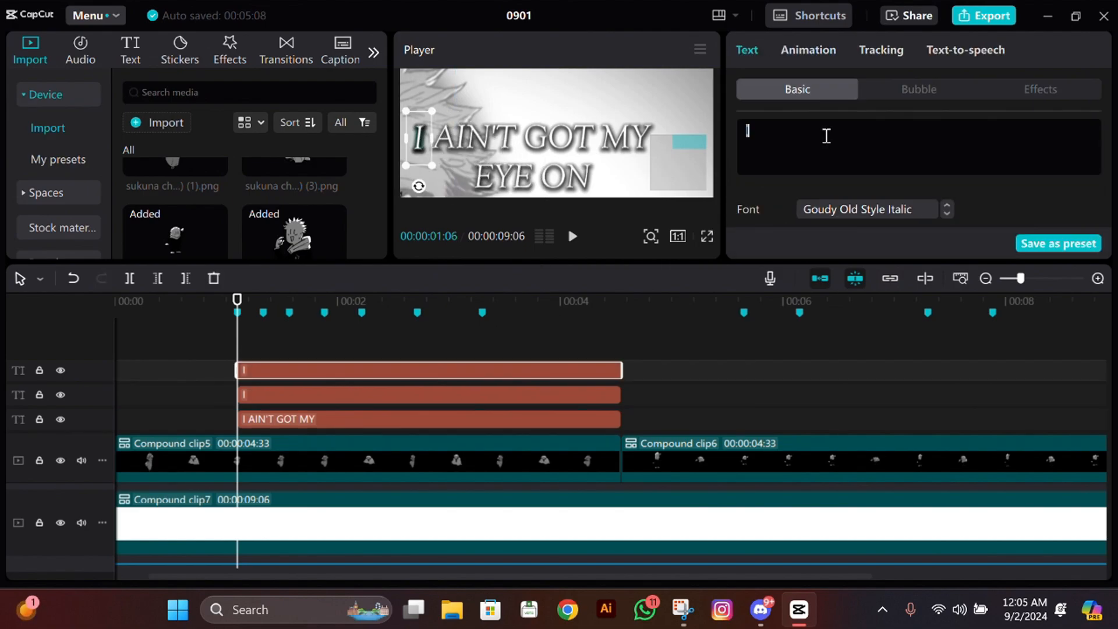
text(AIN'T)
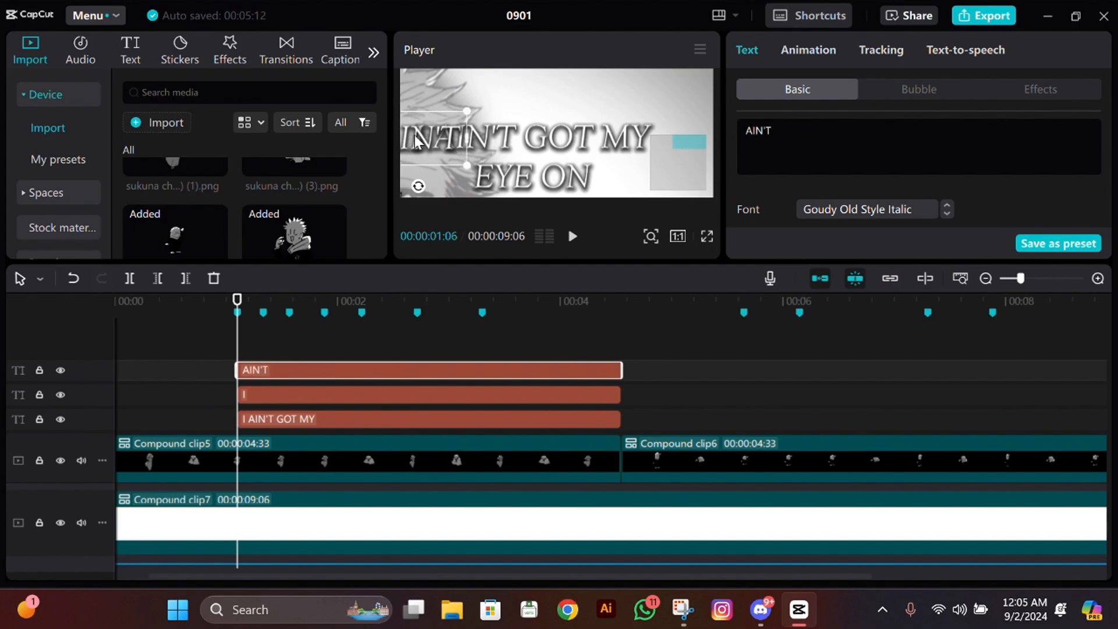
drag(415, 139, 468, 138)
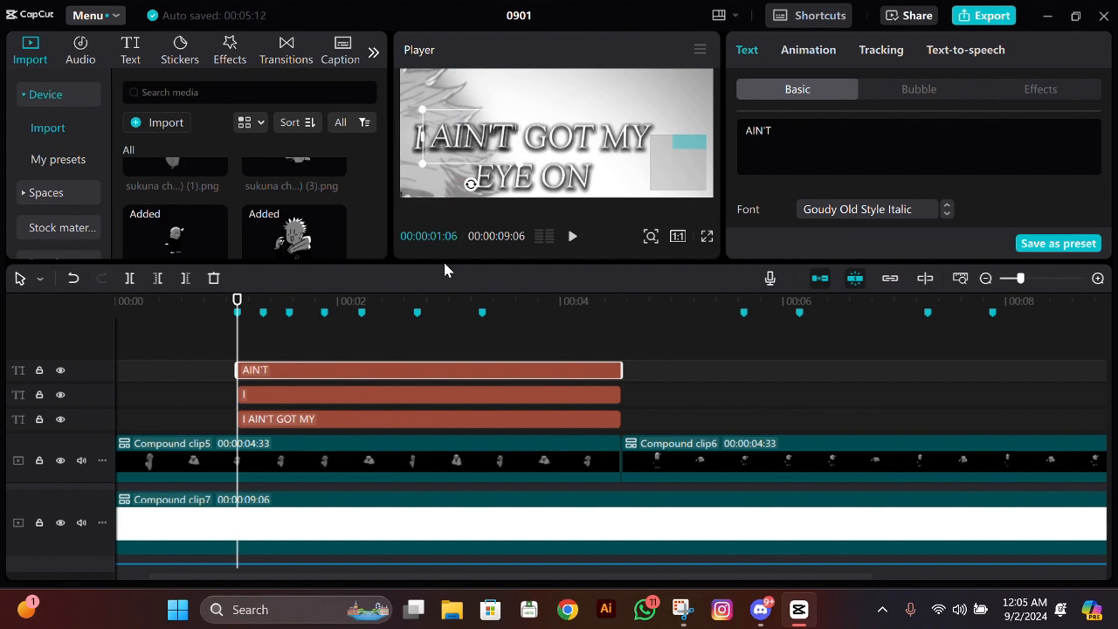
Create further word copies reading "GOT", "MY", "EYE", "ON" and "YOU", each aligned over its matching word in the lyric
key(ctrl+c)
key(ctrl+v)
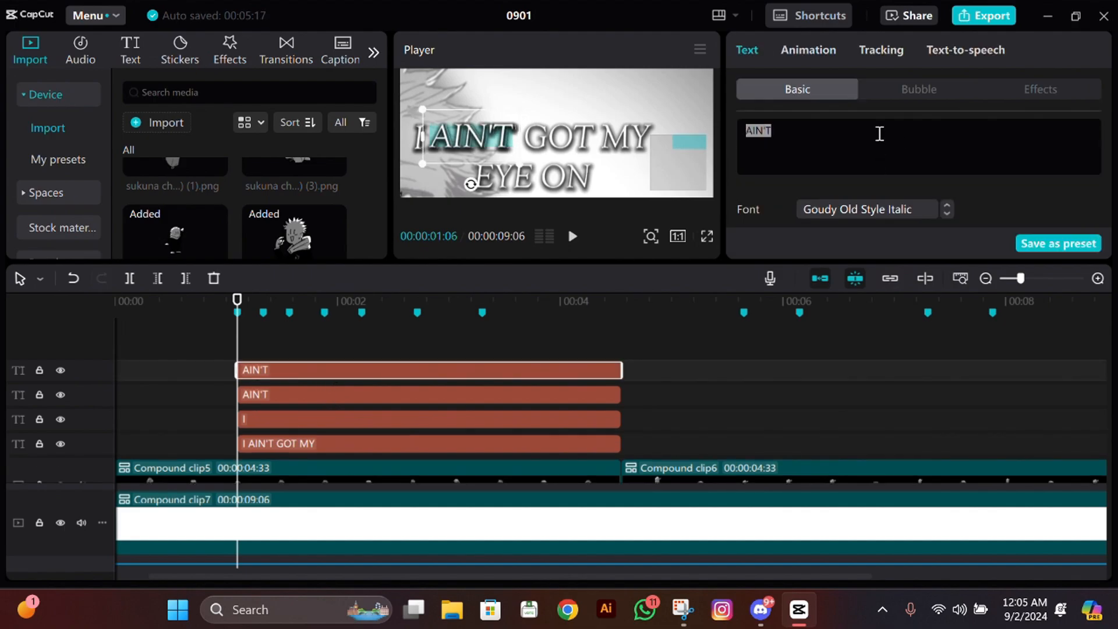
text(GOT)
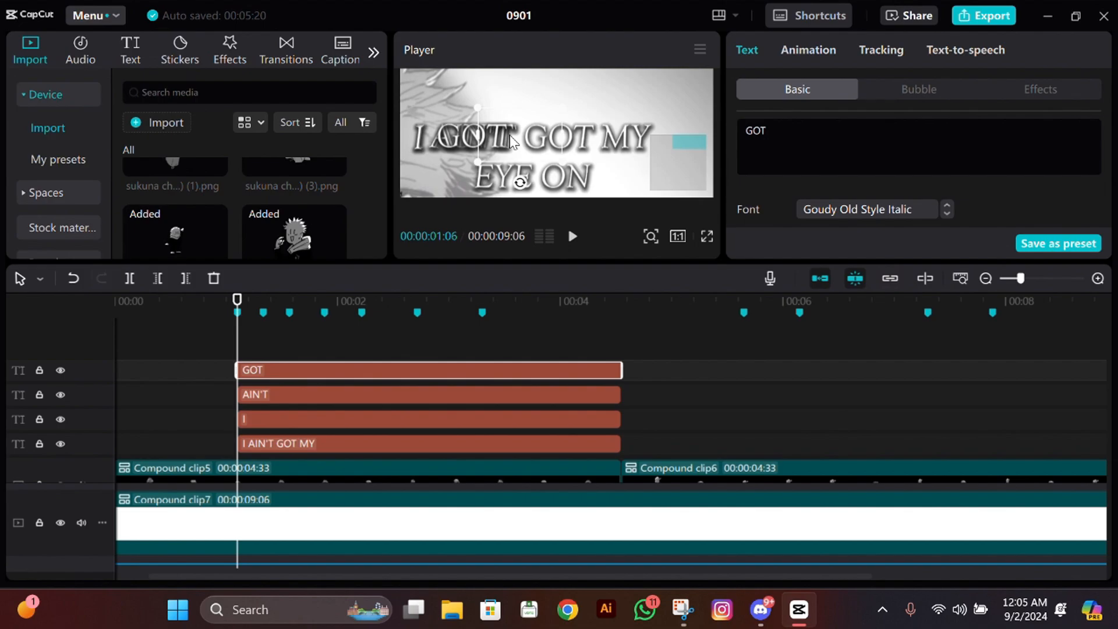
key(ctrl+v)
double_click(826, 143)
drag(512, 142, 481, 195)
text(MYEYEONYOU)
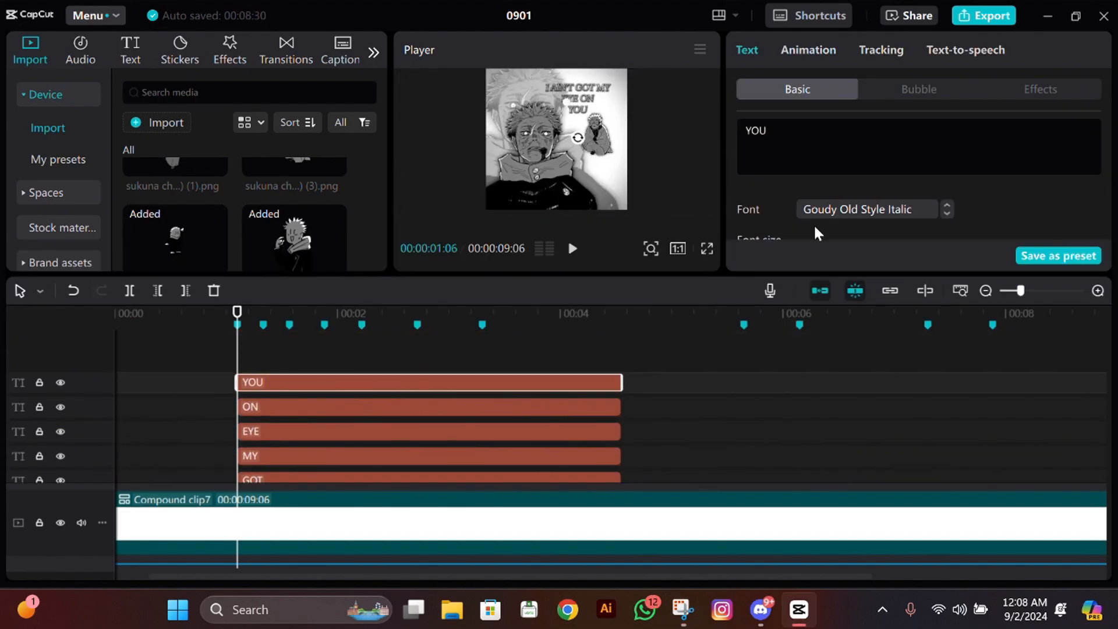
Change the fill color of the "YOU" text to light blue 00D4FF
scroll(842, 215, down, 2)
click(862, 182)
click(864, 331)
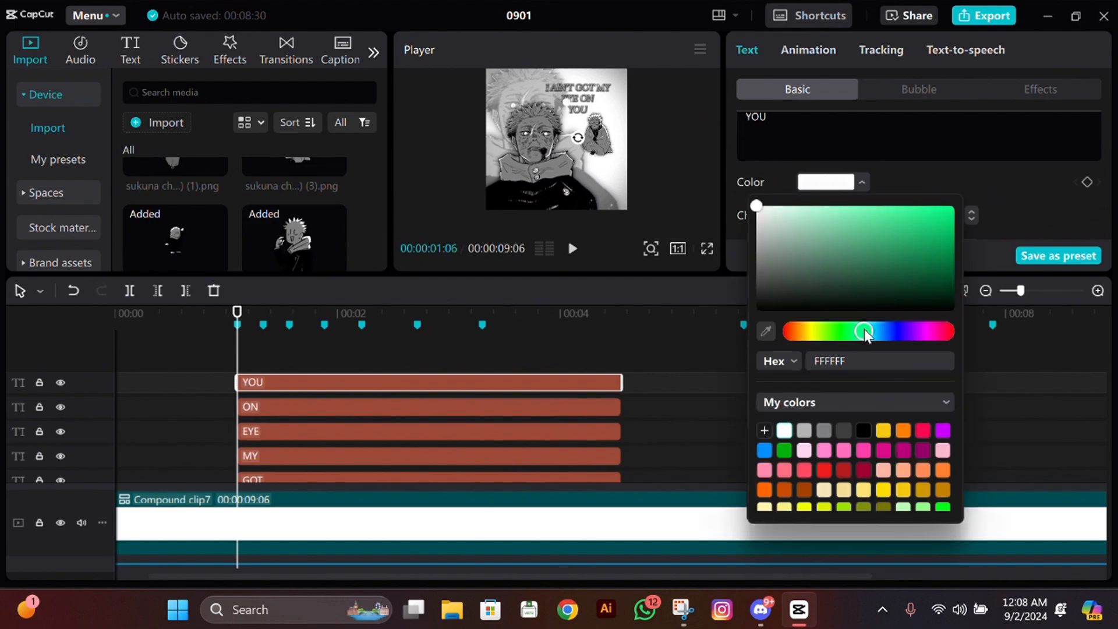
drag(864, 331, 883, 335)
click(953, 207)
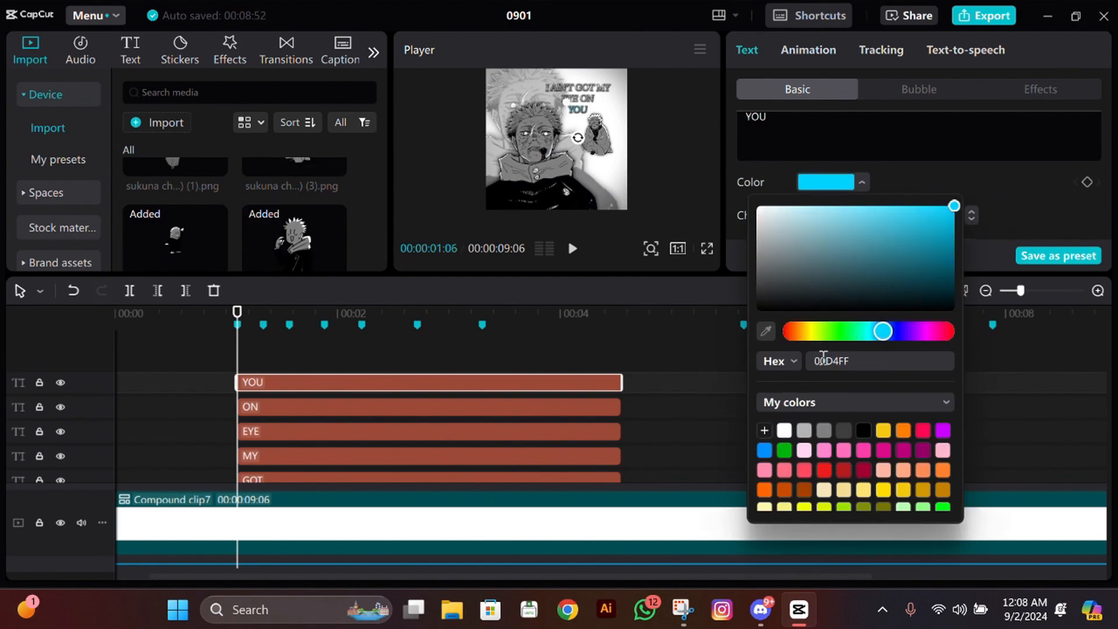
click(1001, 215)
Set the glow color of the "YOU" text to 00D4FF and check it up close in the preview
scroll(809, 230, down, 12)
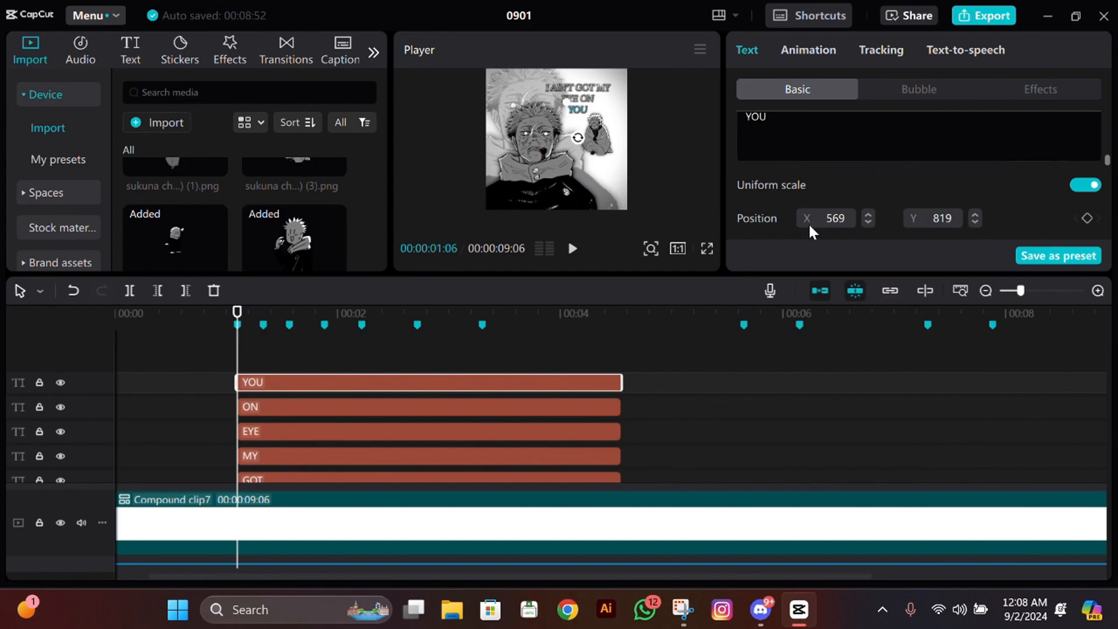
click(813, 162)
click(843, 340)
text(00D4FF)
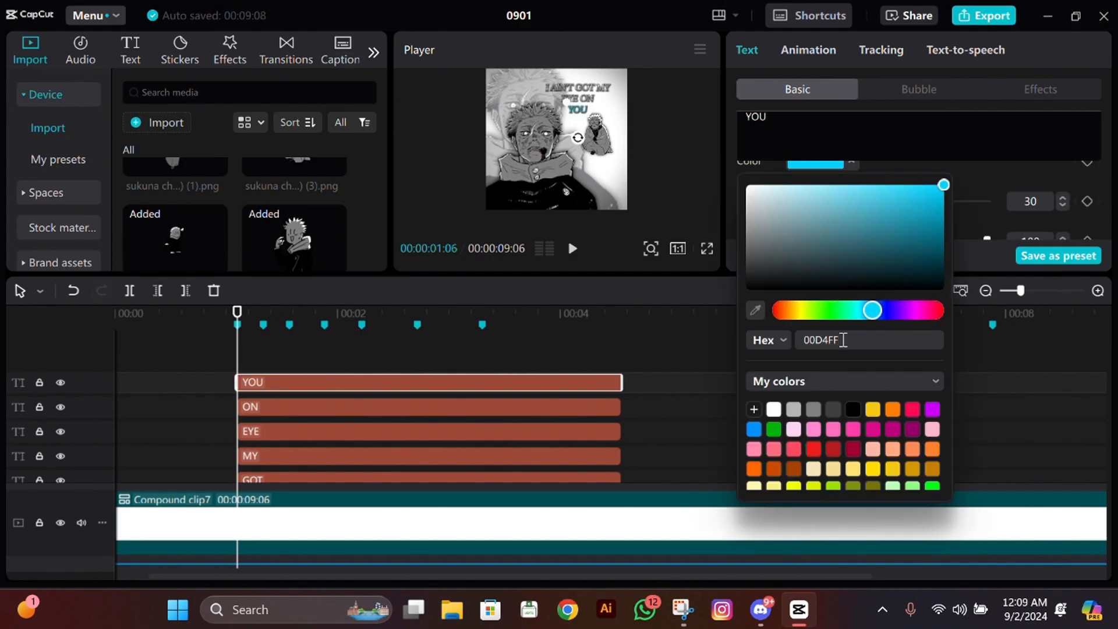
click(748, 154)
scroll(612, 137, up, 5)
scroll(613, 137, down, 3)
scroll(613, 136, up, 2)
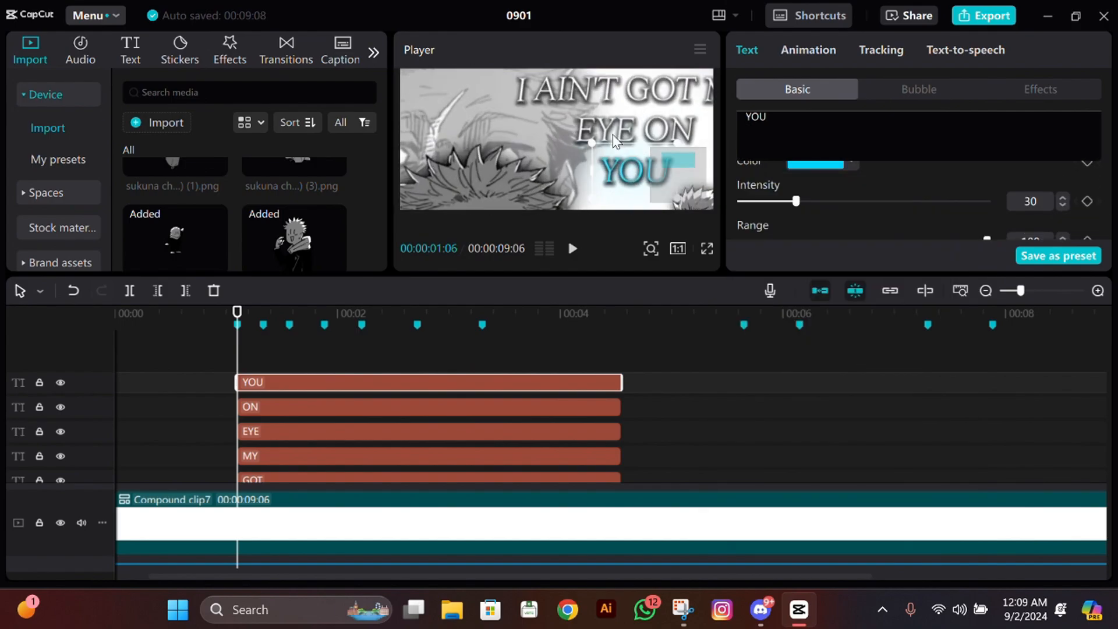
Duplicate the set of word texts and set the lower set's shadow to 0% blurriness, distance 9 and a -45° angle
scroll(612, 137, down, 4)
scroll(613, 137, down, 3)
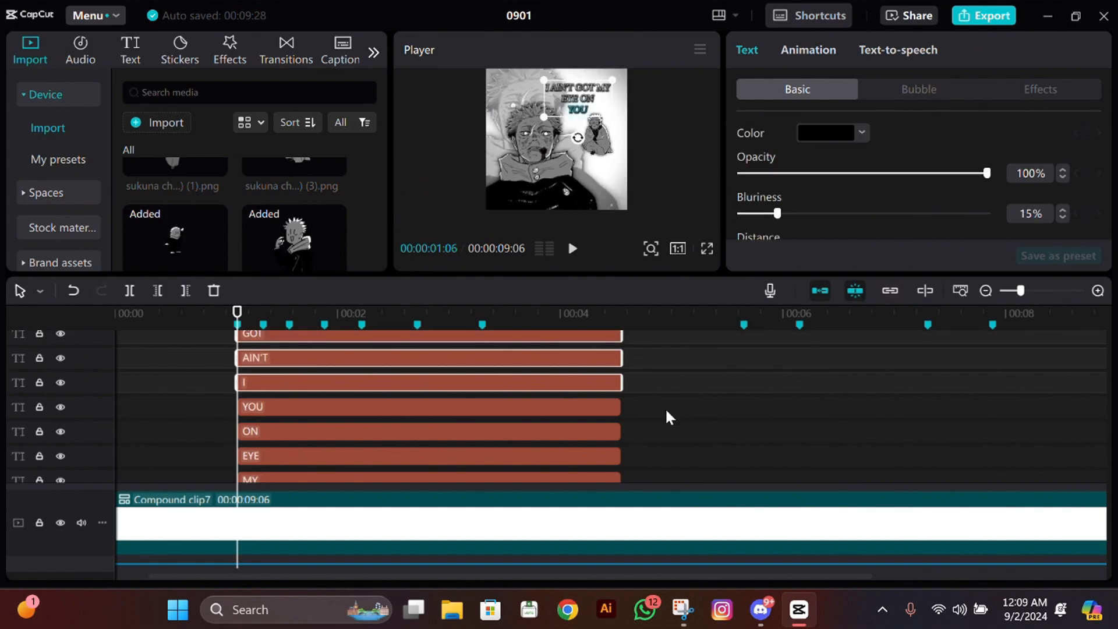
drag(665, 408, 537, 428)
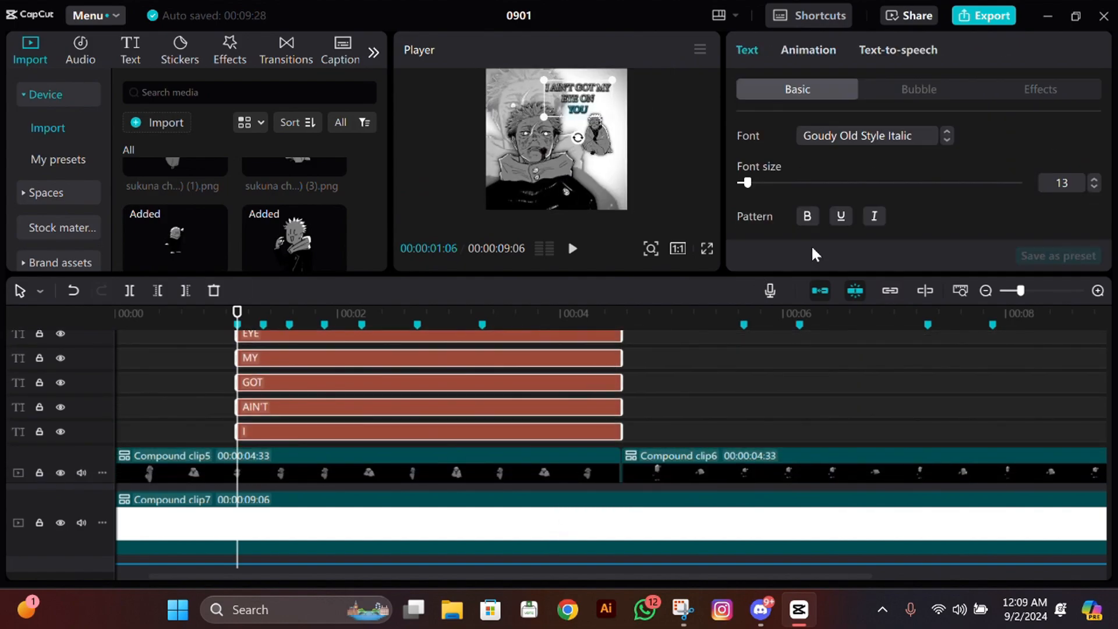
scroll(980, 212, down, 6)
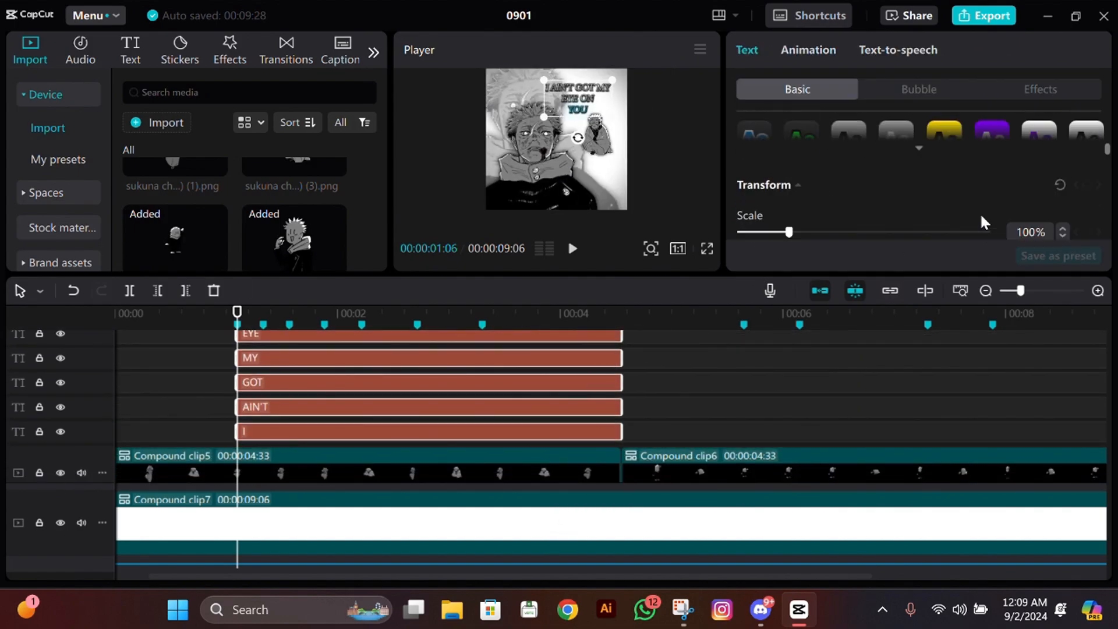
scroll(930, 198, down, 5)
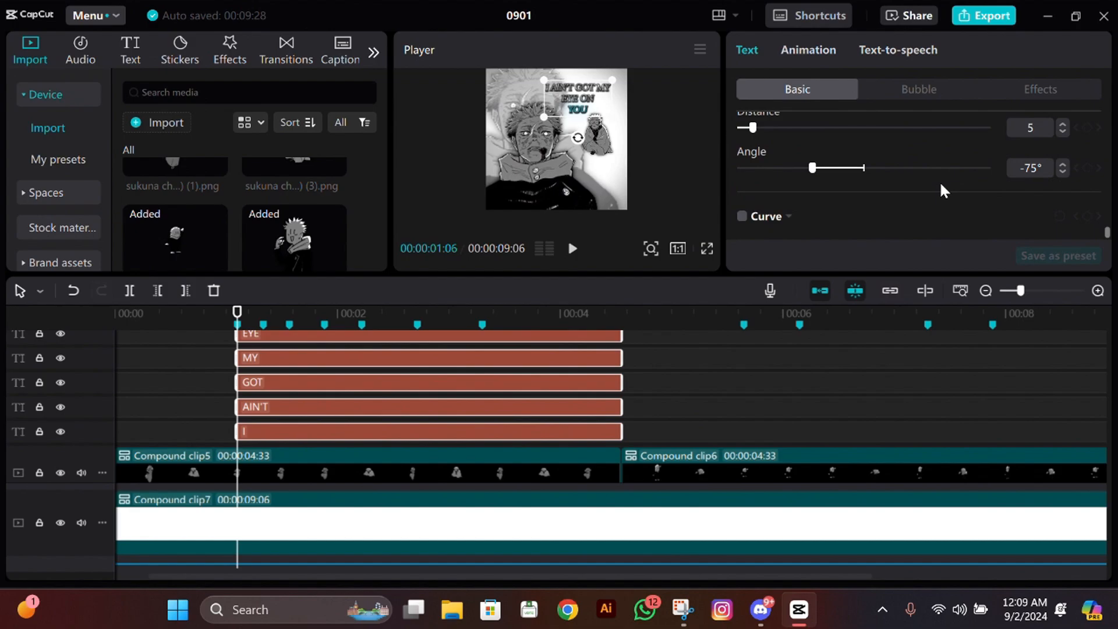
scroll(1064, 191, up, 4)
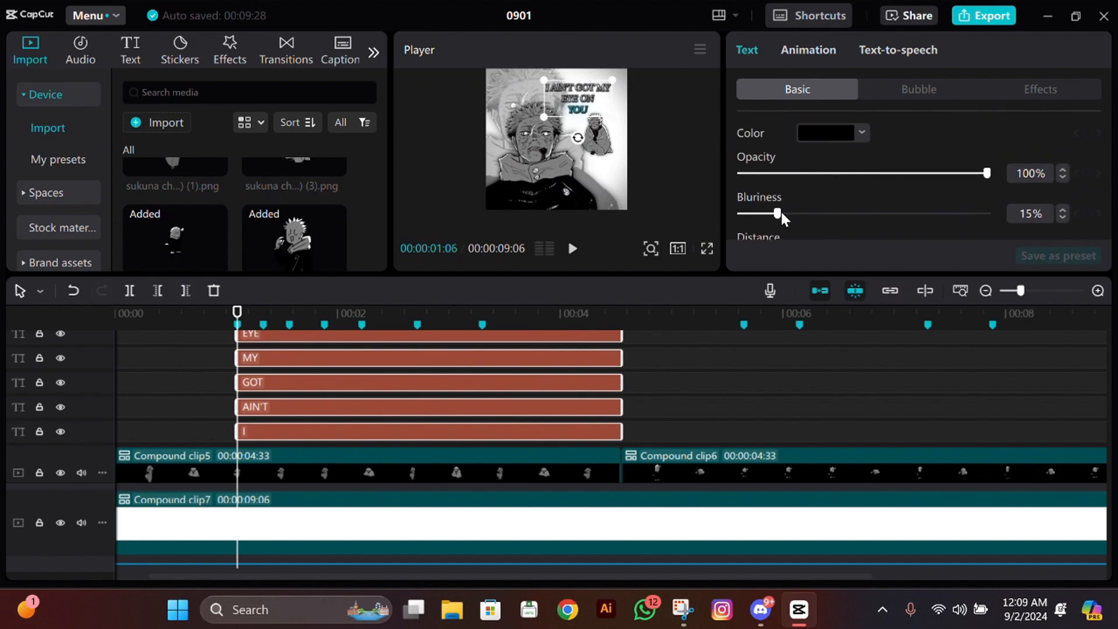
scroll(872, 215, down, 1)
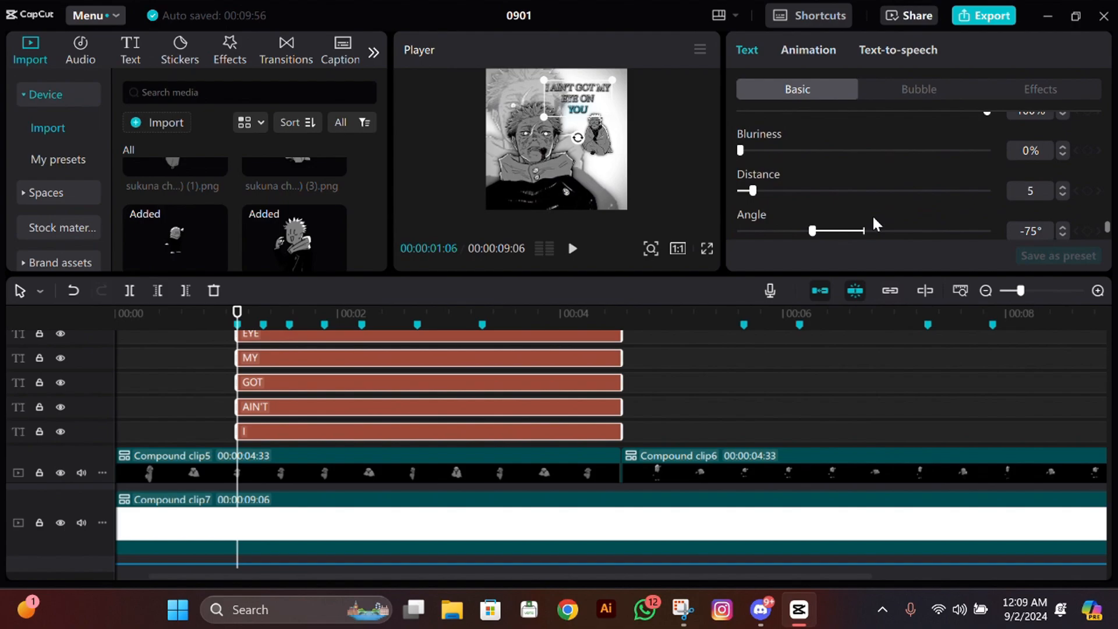
click(832, 231)
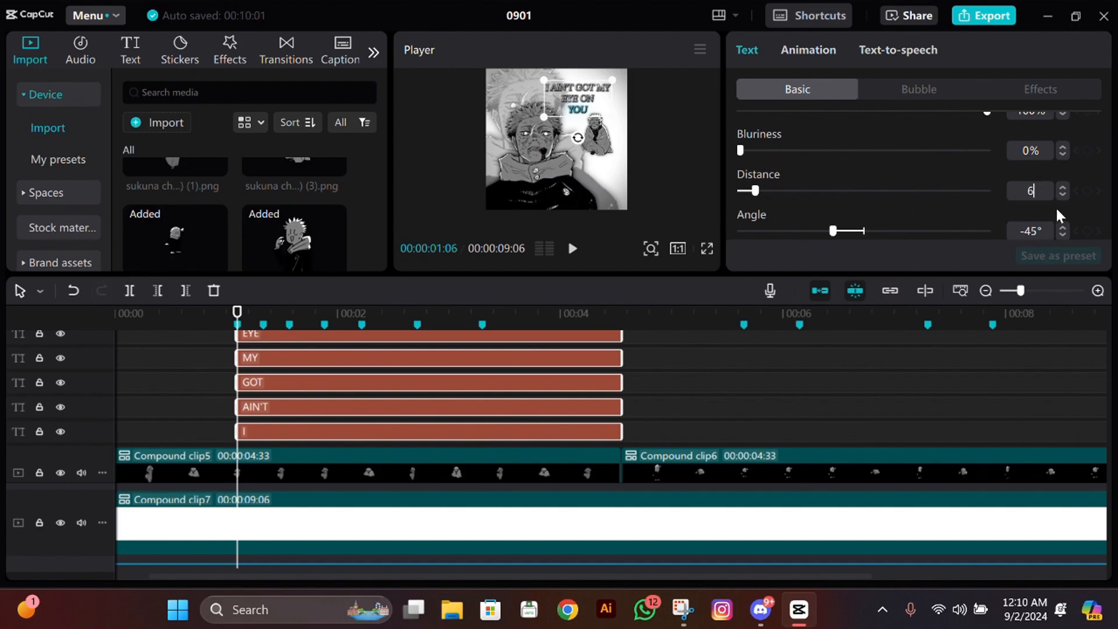
key(Up)
scroll(550, 97, up, 5)
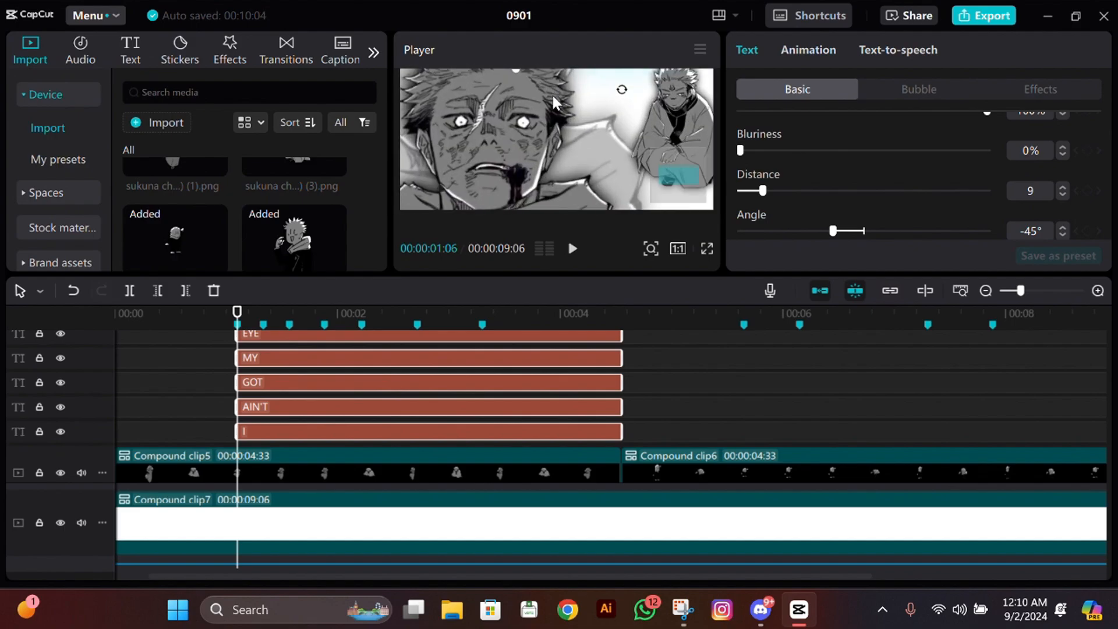
scroll(556, 98, up, 2)
scroll(556, 98, right, 1)
scroll(557, 103, up, 2)
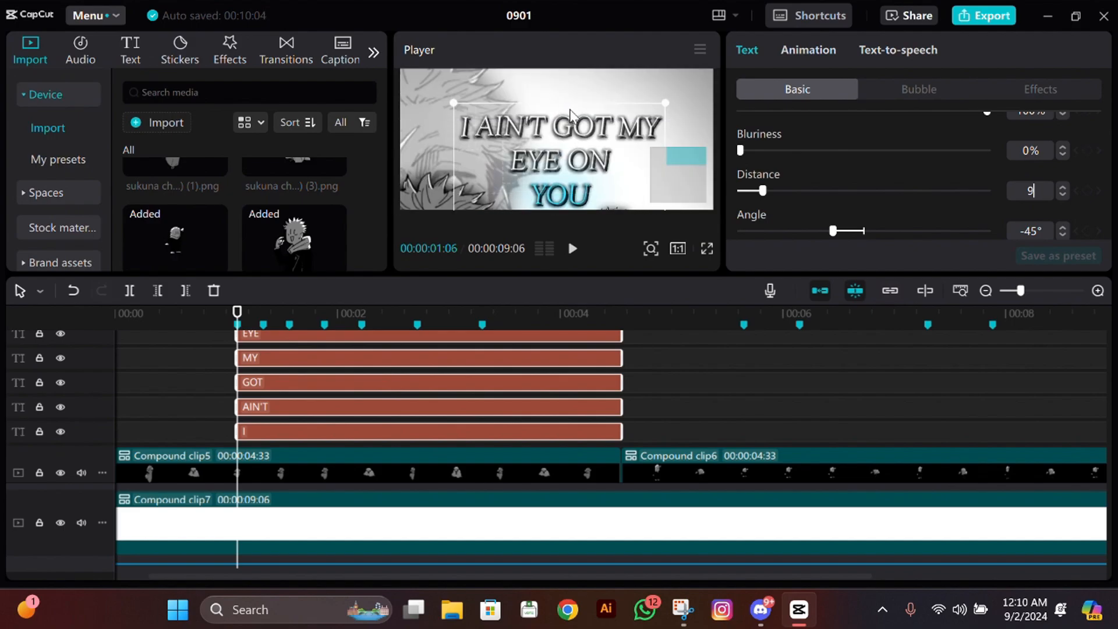
scroll(575, 119, down, 7)
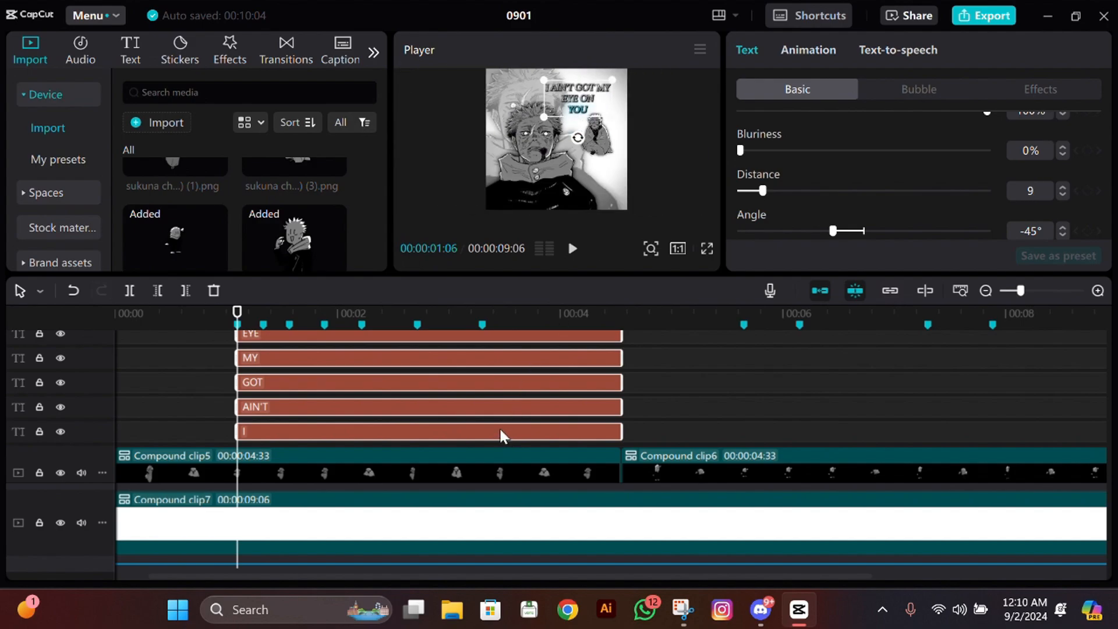
Select the lower set of word texts again and set their shadow to 0% blurriness, distance 5 and a -50° angle
drag(658, 429, 563, 383)
scroll(559, 358, up, 3)
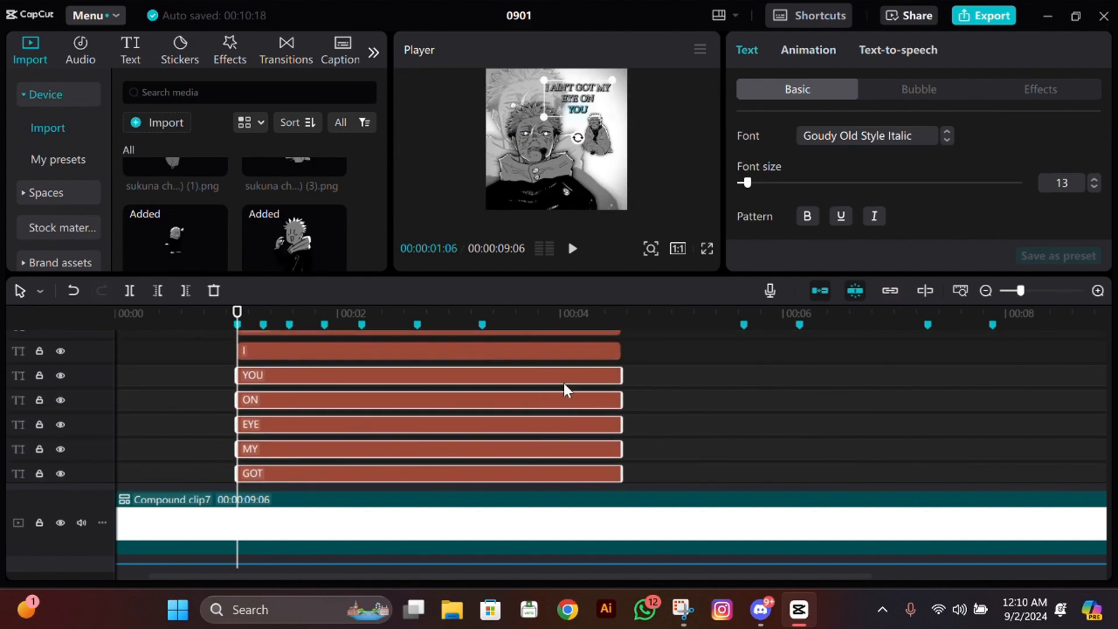
scroll(611, 402, up, 2)
click(658, 418)
scroll(473, 368, down, 3)
drag(659, 418, 463, 408)
scroll(1014, 197, down, 12)
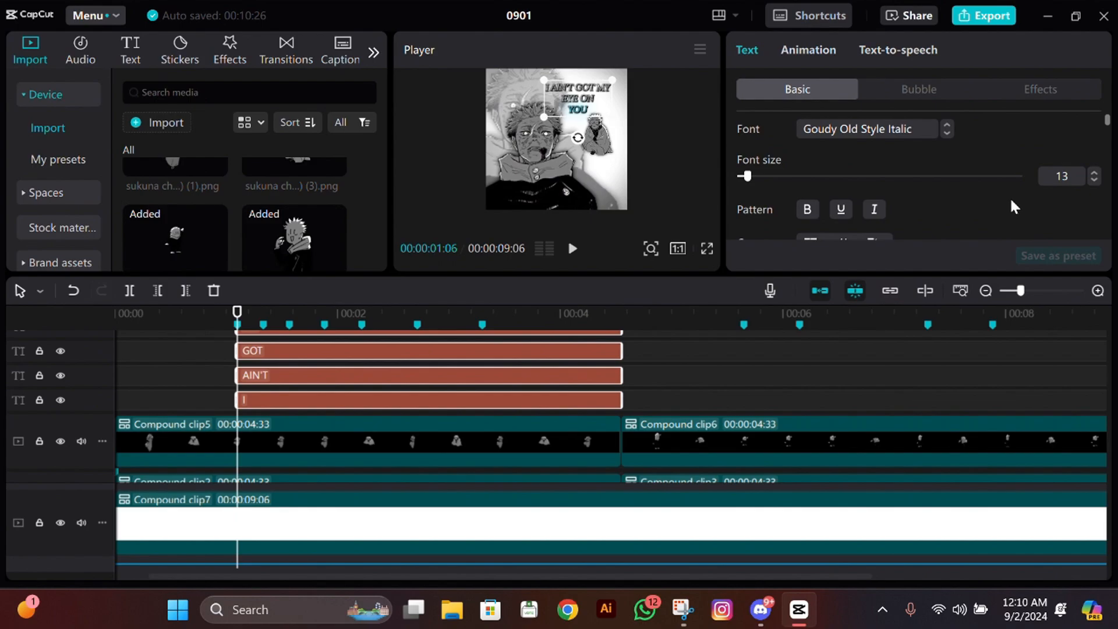
scroll(1022, 195, down, 5)
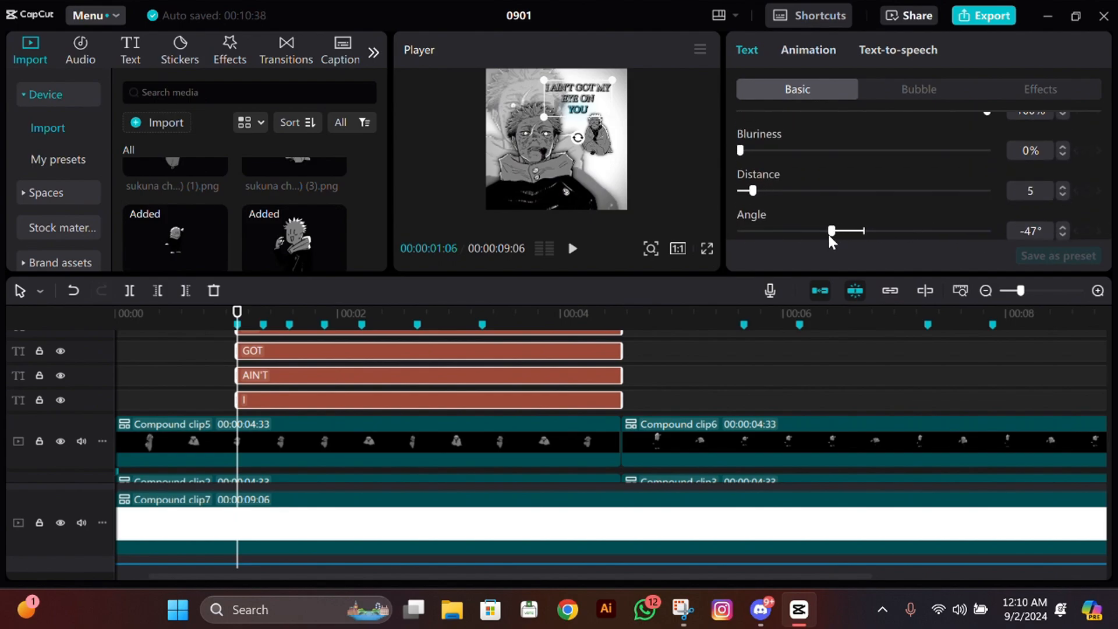
drag(829, 235, 828, 236)
drag(1038, 232, 964, 236)
text(-50)
Inspect the shadow of the lyric words up close in the preview and deselect the word texts
scroll(600, 131, up, 5)
scroll(604, 122, up, 4)
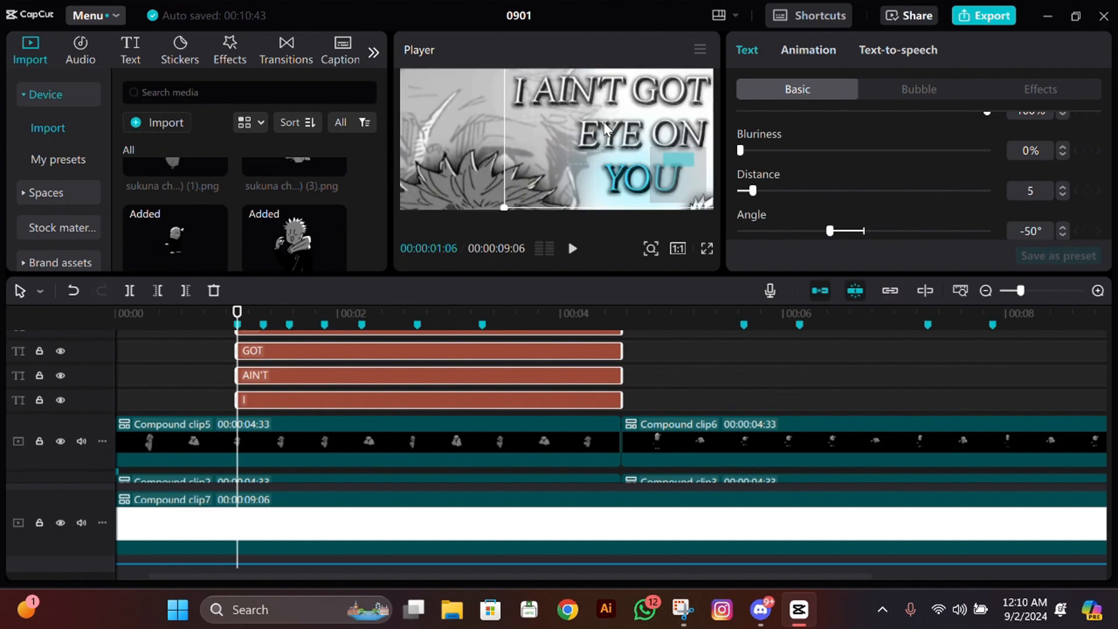
scroll(611, 124, down, 5)
scroll(612, 125, up, 5)
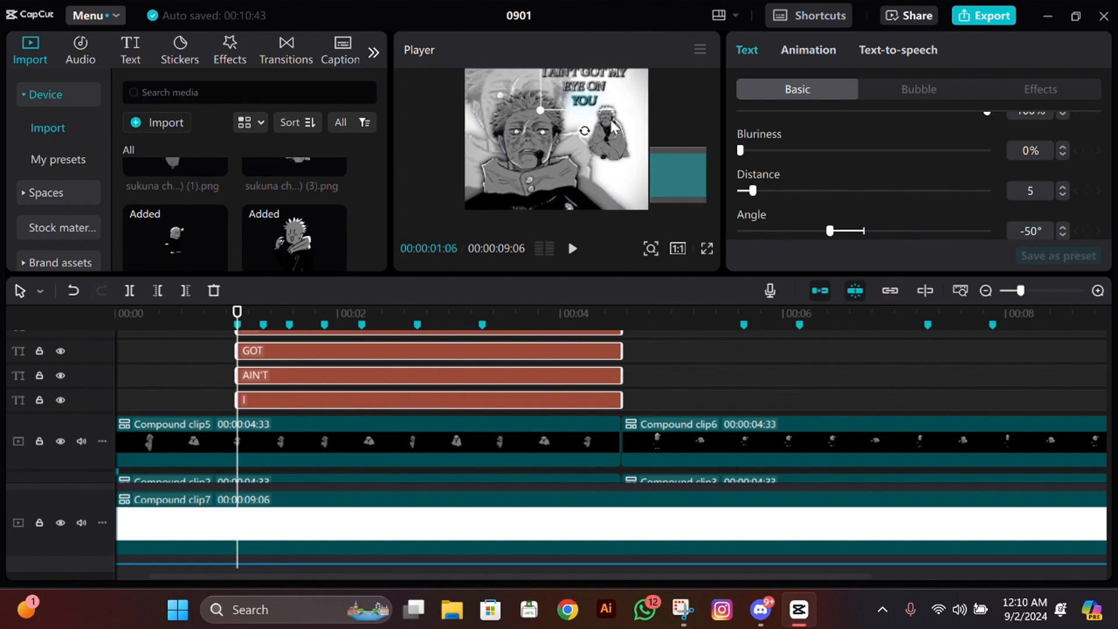
scroll(612, 127, down, 5)
scroll(228, 390, up, 2)
click(227, 391)
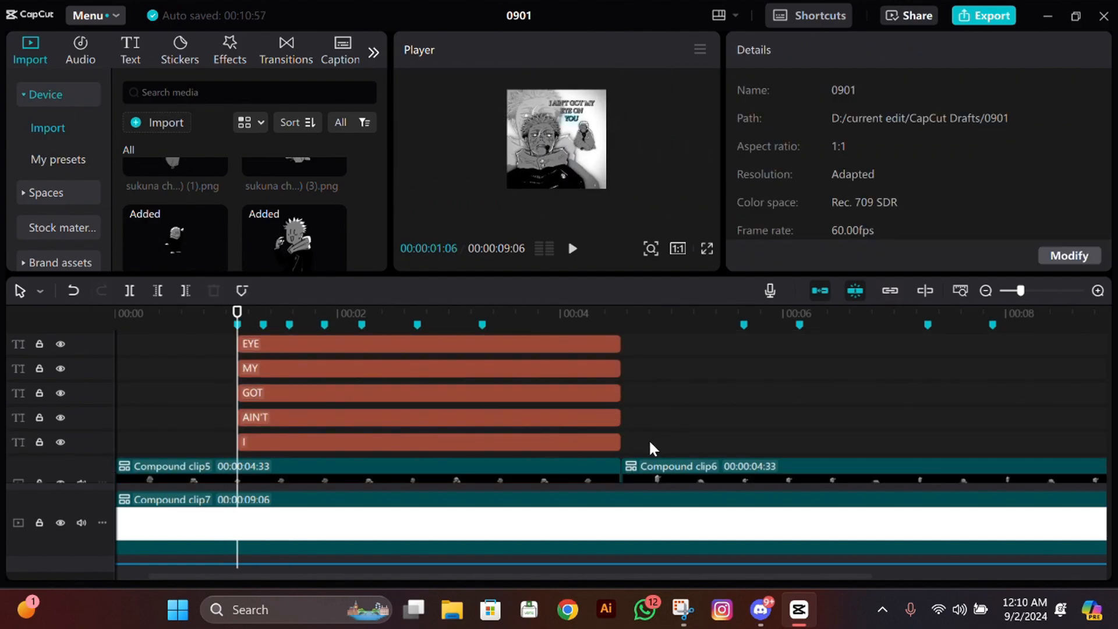
Paste another copy of the lyric word texts and select the lowest set
drag(649, 442, 608, 400)
key(ctrl+v)
scroll(607, 400, up, 4)
scroll(608, 400, down, 1)
drag(681, 359, 542, 450)
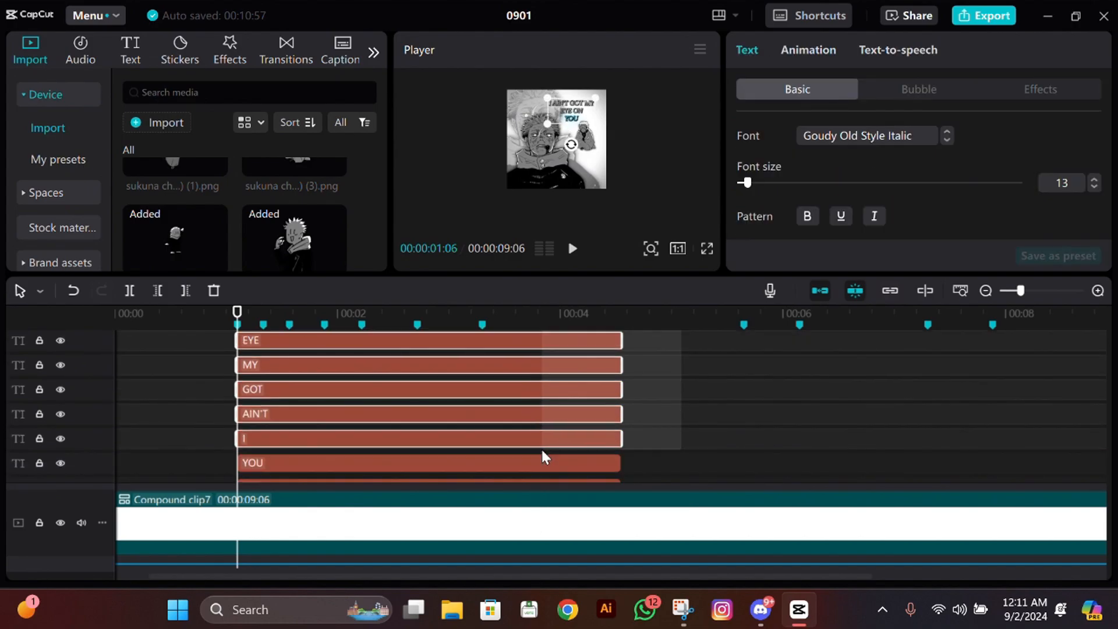
scroll(539, 396, down, 2)
mouse_move(540, 396)
mouse_down()
mouse_move(646, 527)
mouse_move(494, 427)
mouse_move(540, 402)
mouse_up()
scroll(978, 217, down, 1)
Set the glow color of the lowest word texts to black (000000) and check it up close in the preview
scroll(868, 201, down, 10)
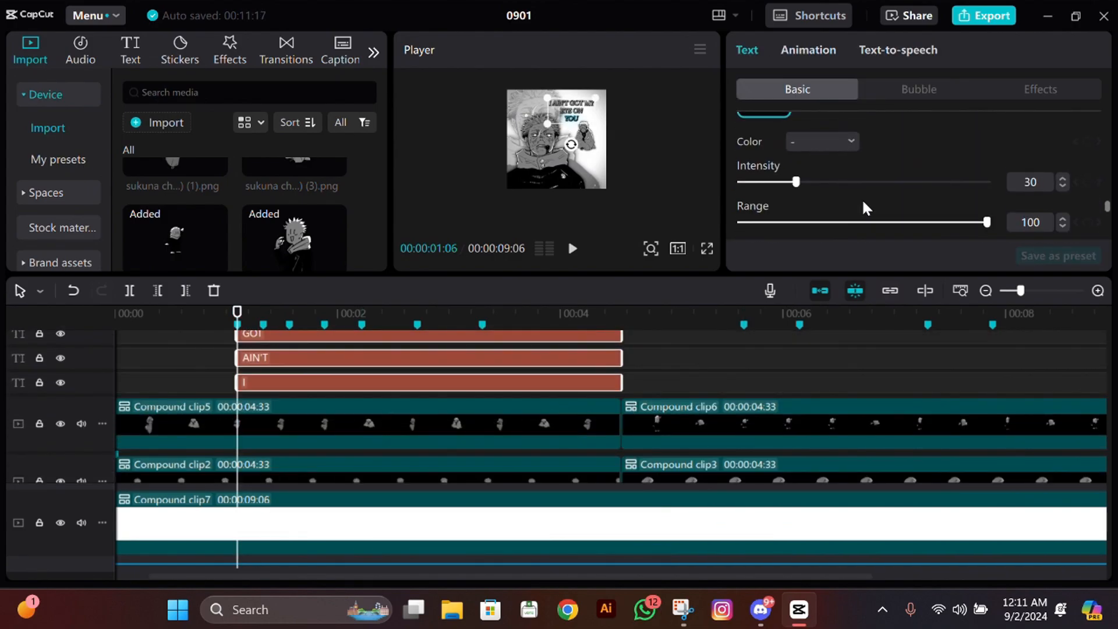
scroll(868, 204, up, 4)
scroll(863, 204, down, 3)
click(832, 225)
drag(862, 291, 720, 382)
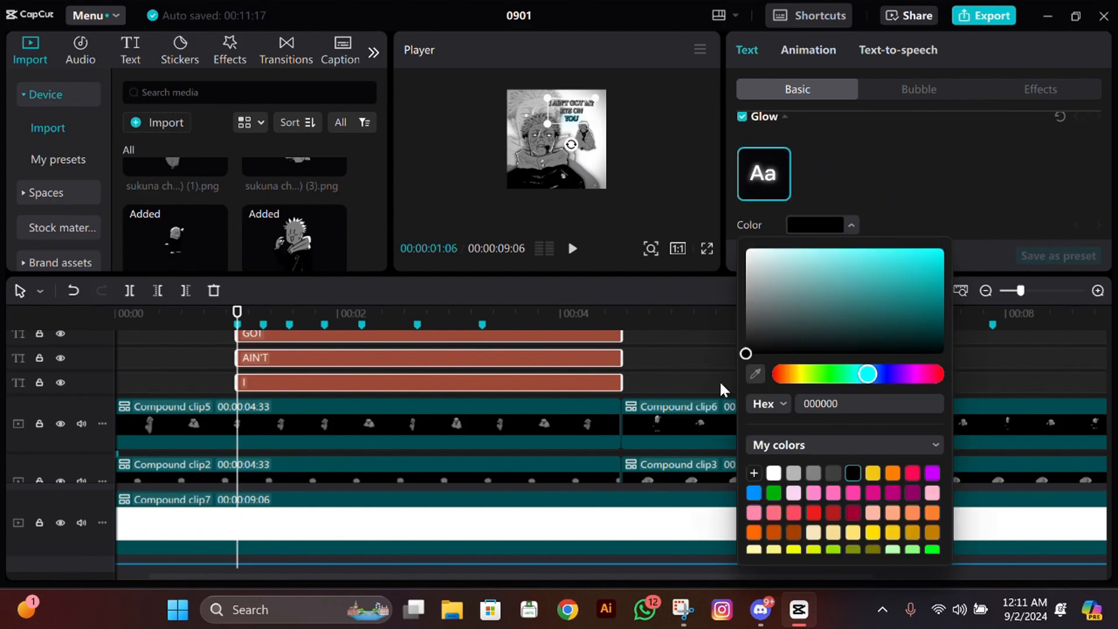
click(621, 140)
scroll(619, 133, up, 6)
scroll(621, 142, up, 3)
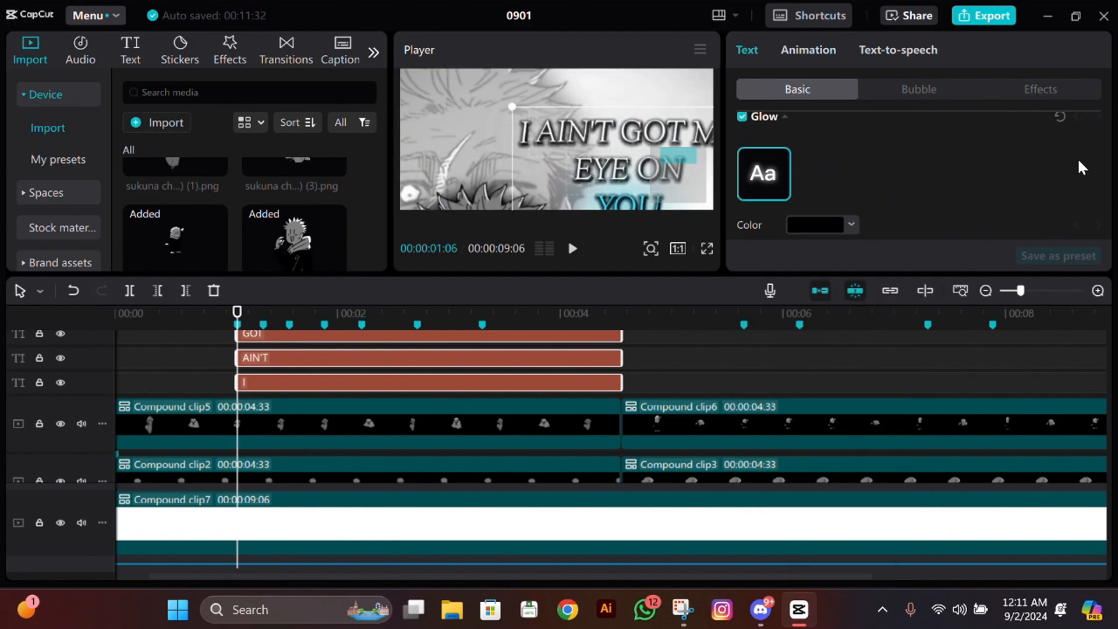
Duplicate the black-glow set of word texts at the same start time
scroll(1095, 181, down, 3)
key(ctrl+c)
key(ctrl+v)
scroll(614, 157, down, 5)
scroll(614, 158, up, 1)
scroll(613, 157, down, 1)
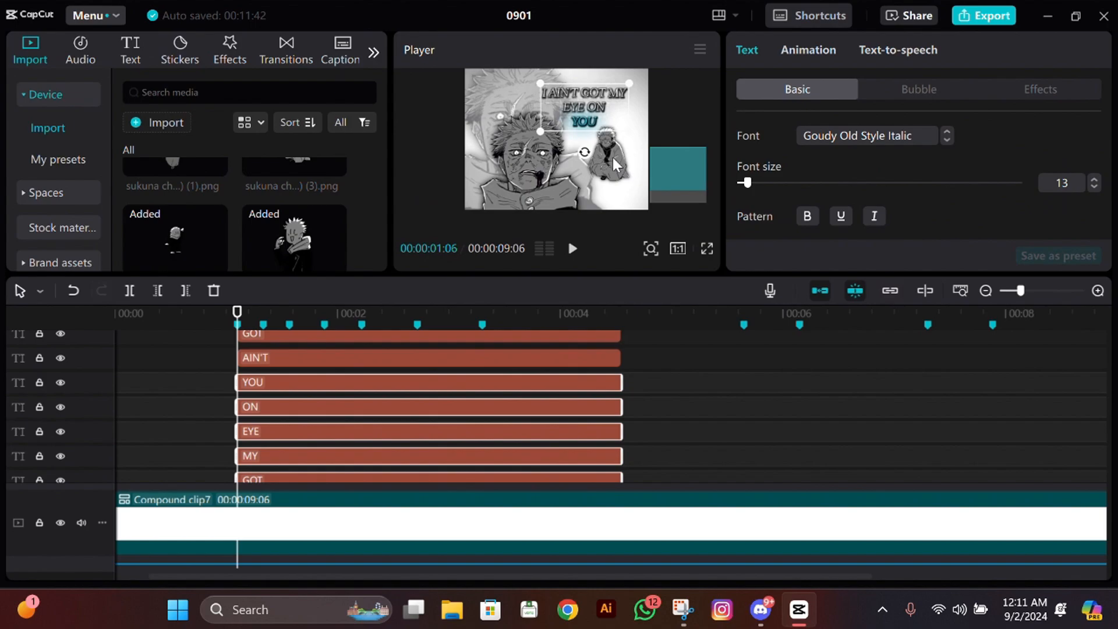
scroll(614, 156, up, 5)
scroll(613, 156, up, 3)
scroll(674, 377, down, 4)
scroll(647, 400, up, 5)
Select the lowest set of word texts and reduce their shadow opacity to 0%
drag(680, 426, 550, 372)
scroll(542, 348, up, 1)
scroll(937, 201, down, 10)
scroll(926, 186, up, 2)
click(868, 225)
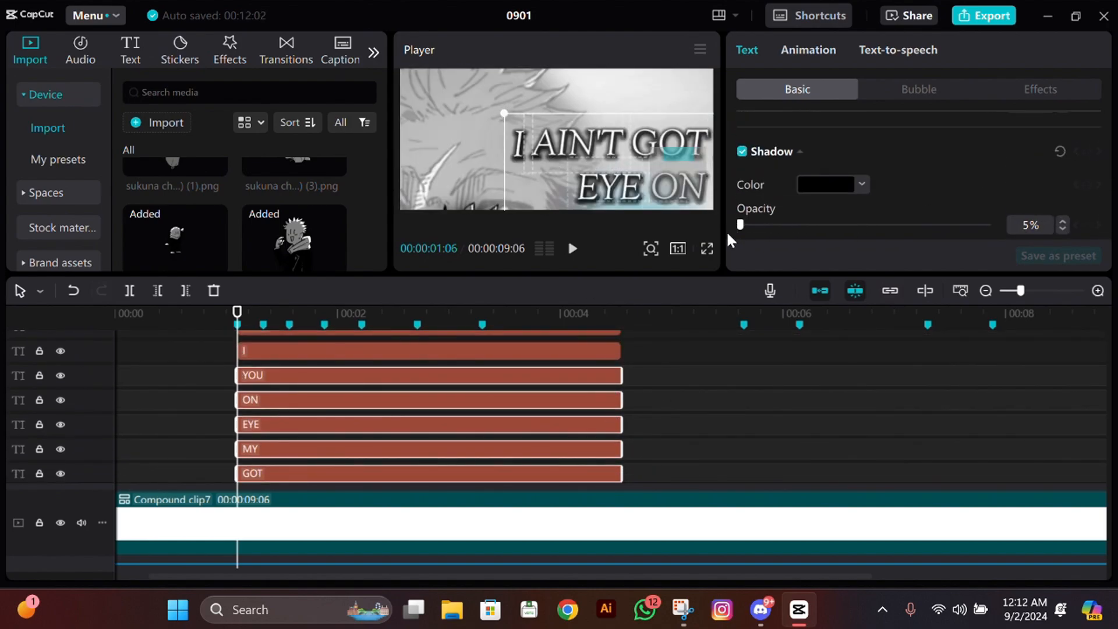
drag(728, 234, 722, 230)
Try scaling down and moving the selected word texts in the preview and deselect them
drag(505, 113, 553, 113)
drag(646, 144, 594, 125)
drag(589, 274, 588, 266)
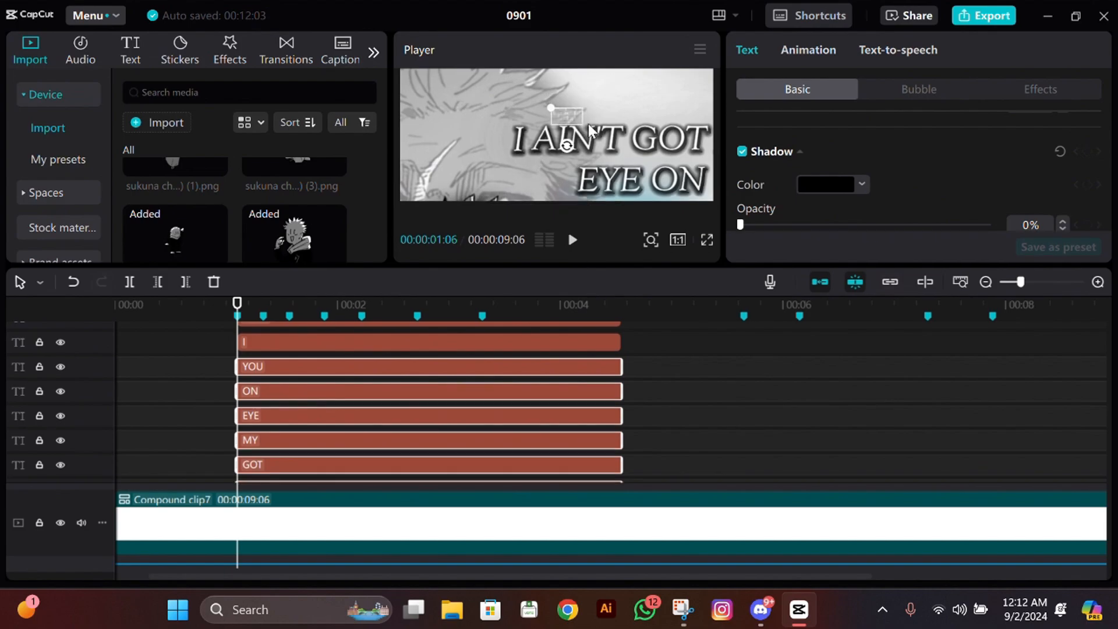
click(404, 296)
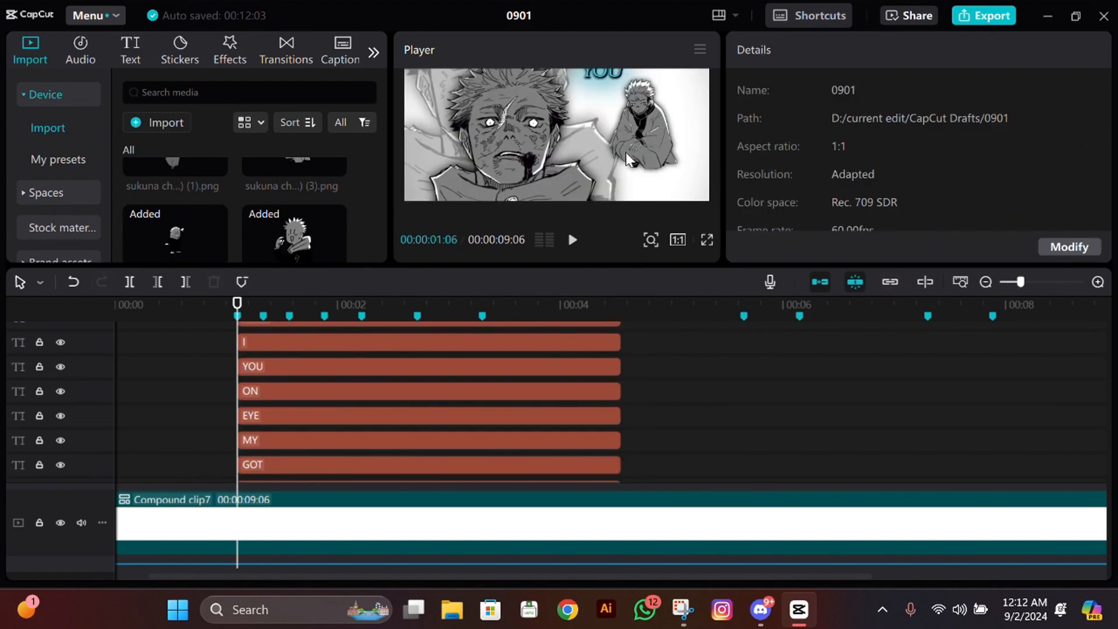
scroll(645, 409, down, 2)
Trim the starts of all "AIN'T" layers to the second beat marker and of the words after it to the third marker
click(550, 473)
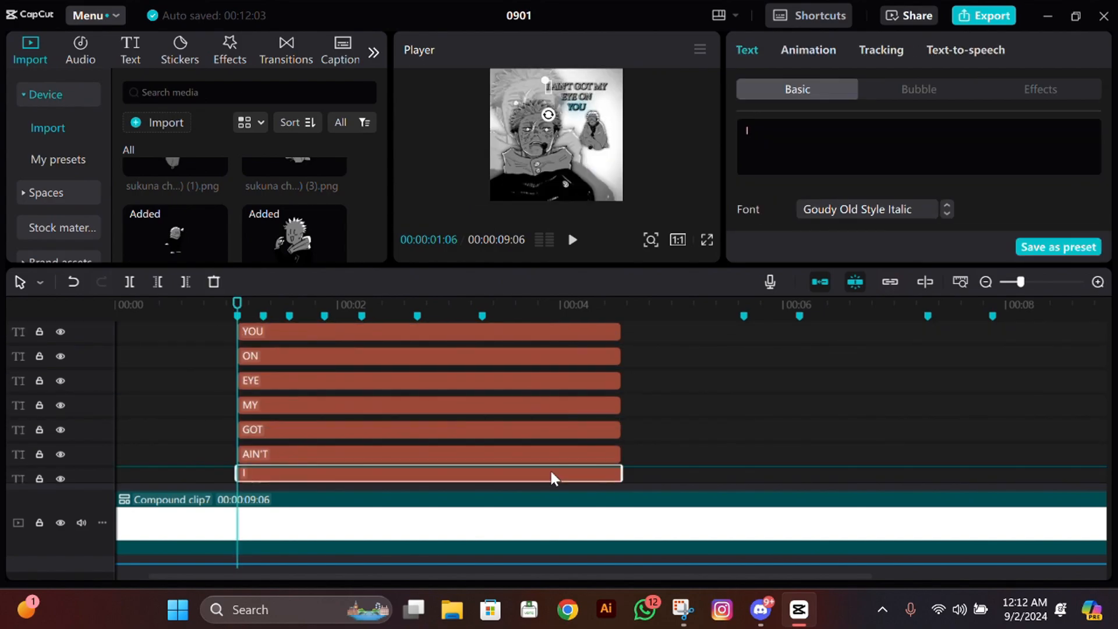
drag(666, 473, 506, 302)
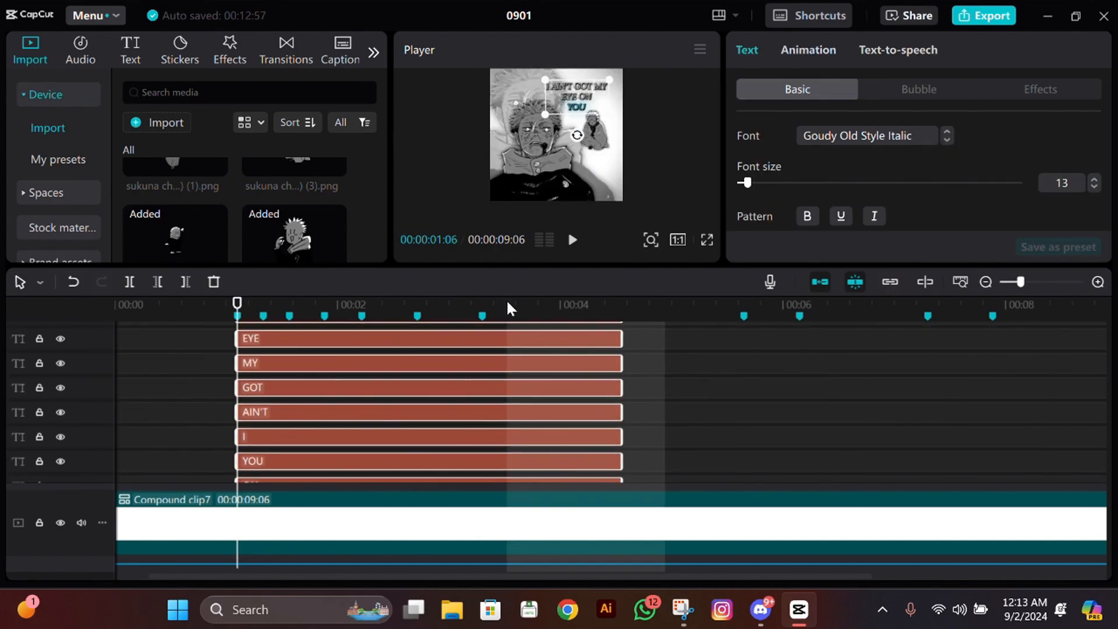
click(263, 315)
ctrl+click(268, 438)
key(q)
ctrl+click(347, 404)
click(290, 316)
key(q)
scroll(347, 373, up, 2)
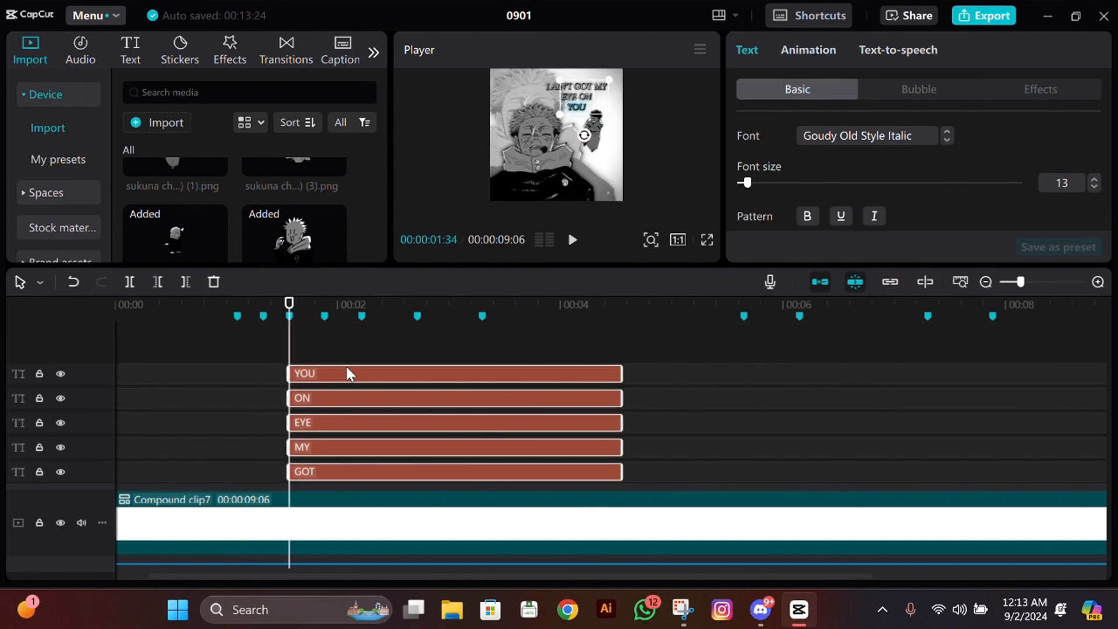
scroll(347, 374, down, 2)
Trim the starts of the "MY", "EYE", "ON" and "YOU" layers to the fourth through seventh beat markers, one word per marker
ctrl+click(353, 407)
click(324, 315)
key(q)
ctrl+click(367, 429)
click(362, 316)
key(q)
ctrl+click(417, 416)
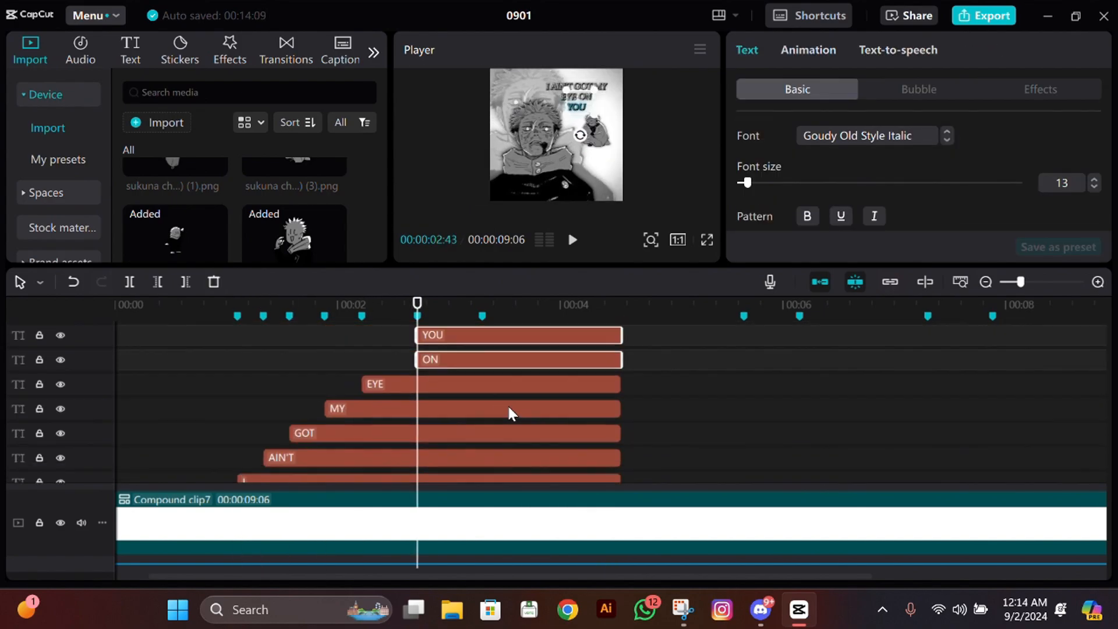
ctrl+click(507, 359)
click(482, 315)
key(q)
Apply the Fade In text animation to the "YOU", "ON" and "EYE" texts
click(808, 50)
click(832, 153)
click(482, 365)
click(808, 50)
click(832, 152)
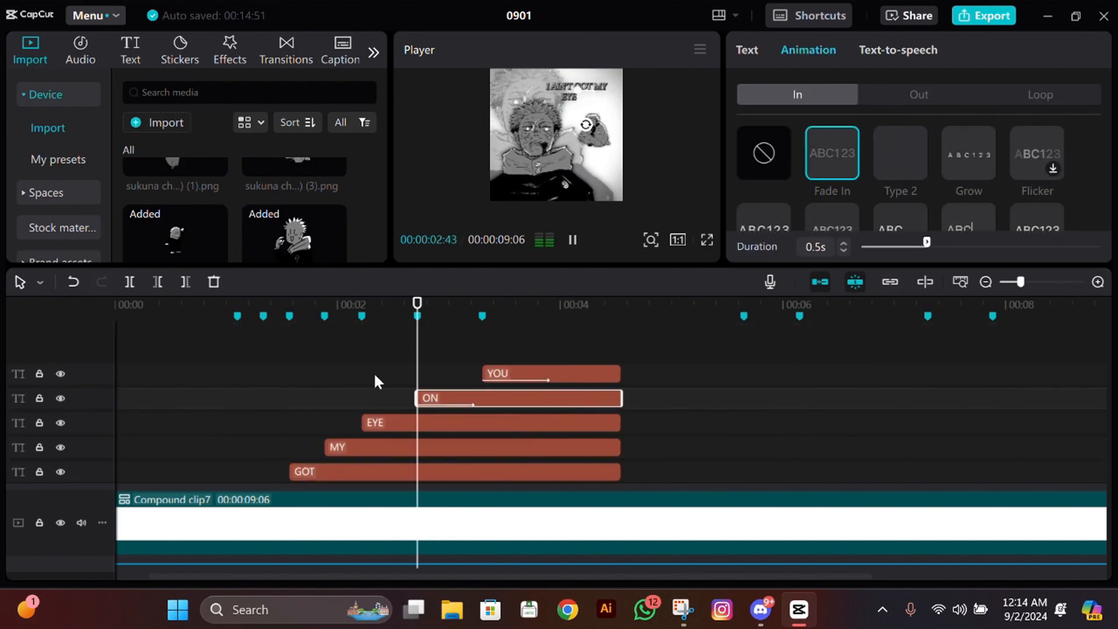
scroll(375, 379, down, 1)
click(375, 371)
click(808, 50)
click(833, 152)
Apply the Fade In animation to the "MY", "GOT", "AIN'T" and "I" texts and play back the lyrics
click(339, 389)
scroll(345, 379, down, 1)
click(808, 50)
click(832, 153)
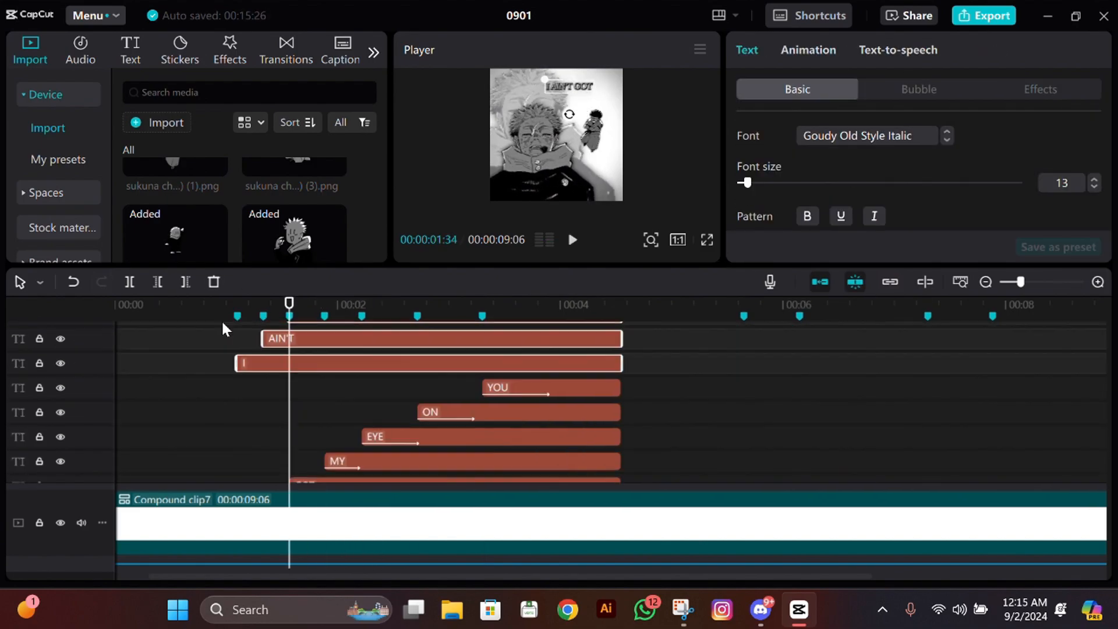
scroll(254, 373, up, 2)
drag(332, 456, 255, 381)
click(809, 50)
click(832, 153)
click(233, 384)
key(space)
scroll(545, 411, down, 2)
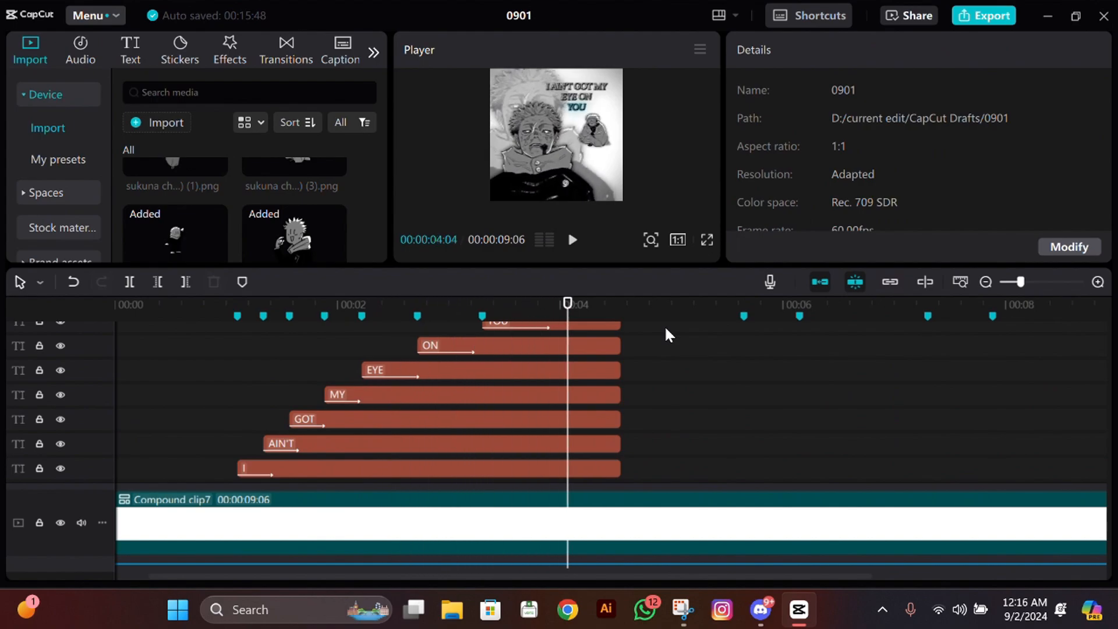
Combine all the word texts into one compound clip and pre-process it
scroll(676, 347, up, 1)
scroll(677, 347, down, 4)
scroll(678, 347, up, 2)
drag(666, 398, 538, 327)
key(alt+g)
click(541, 386)
right_click(540, 386)
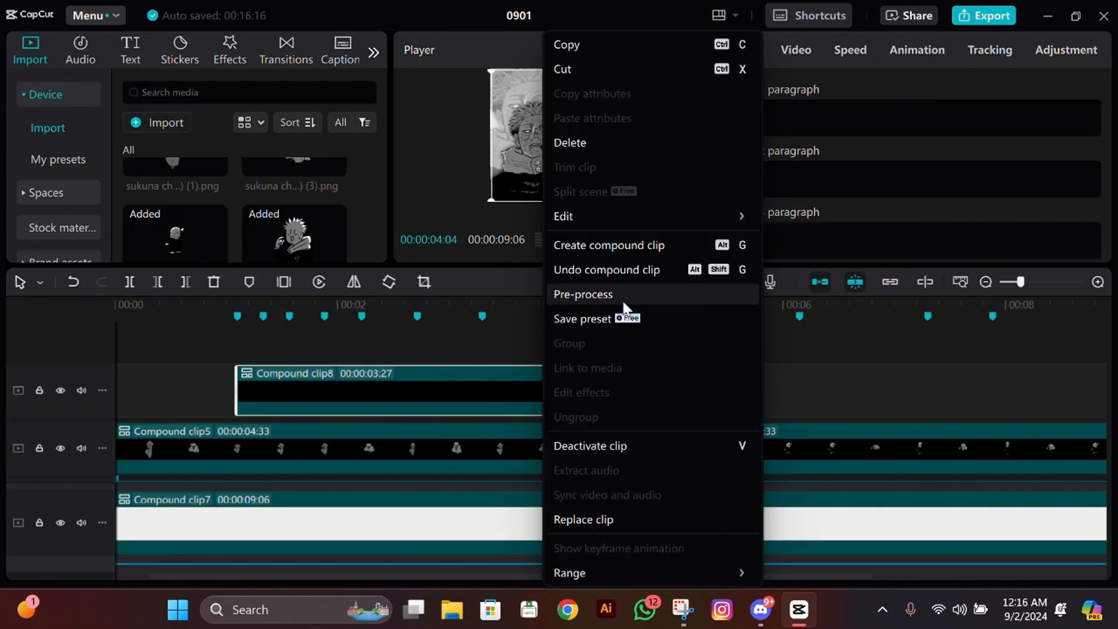
click(625, 294)
click(1009, 282)
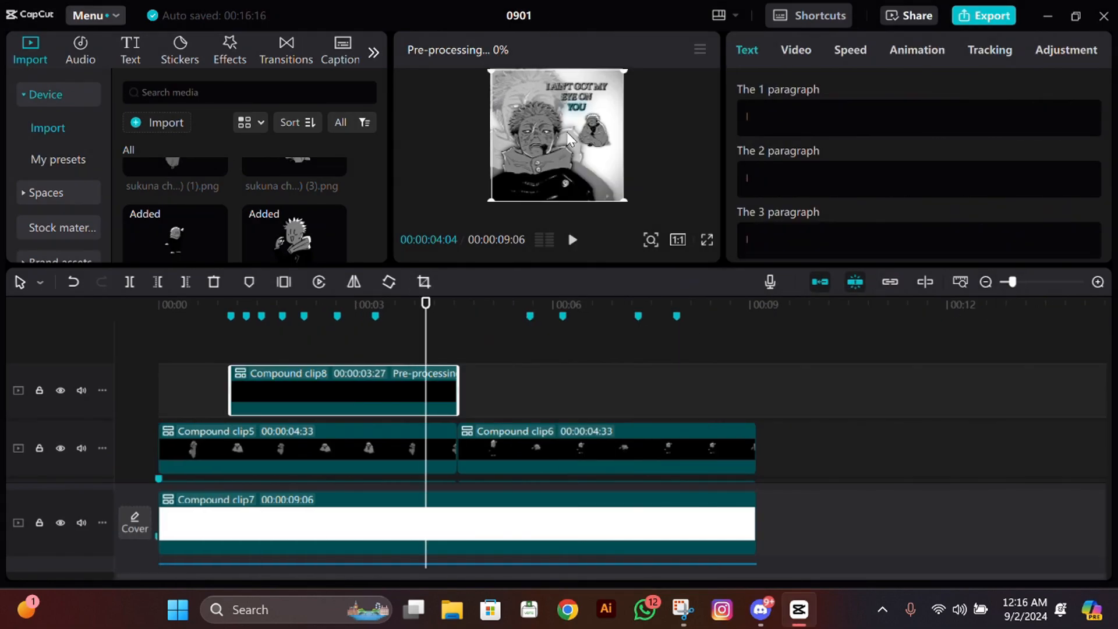
click(257, 335)
key(Down)
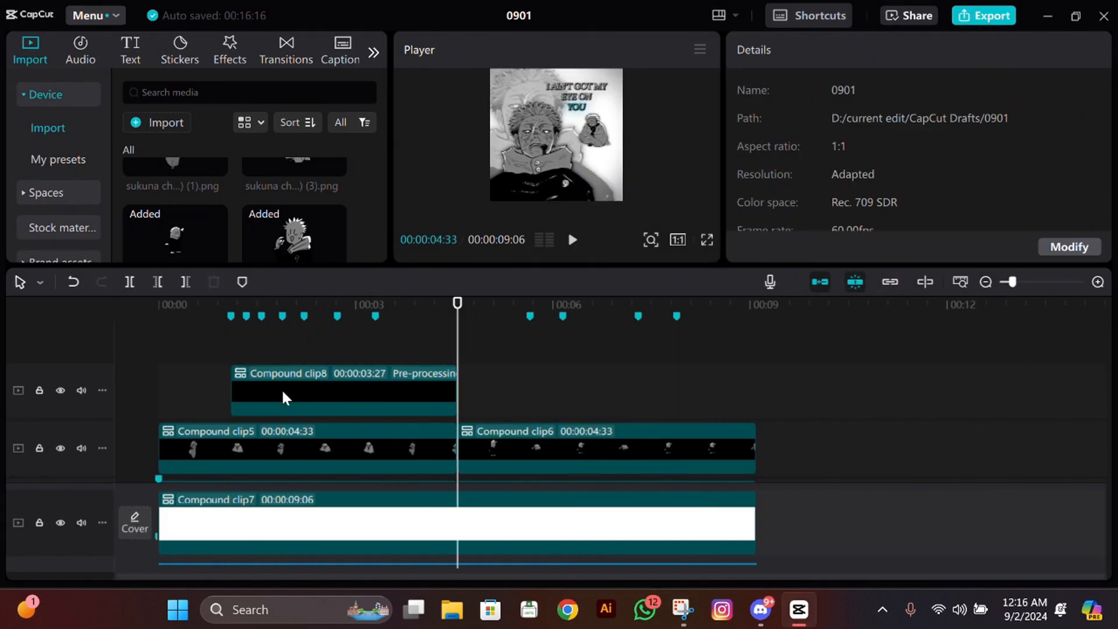
click(282, 391)
key(Up)
click(499, 347)
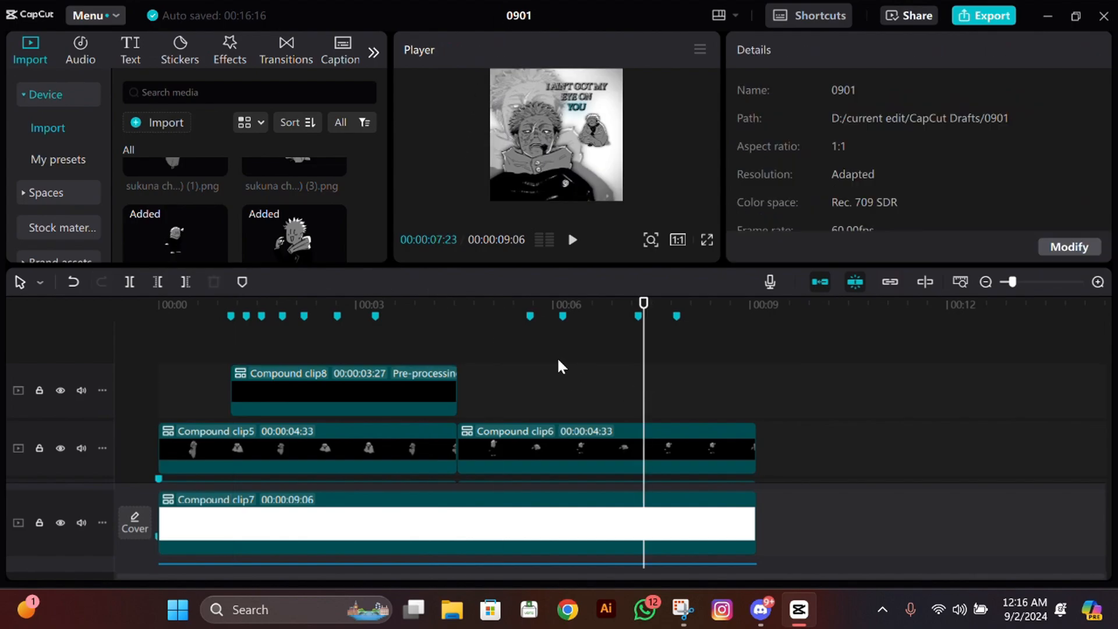
click(337, 333)
click(337, 369)
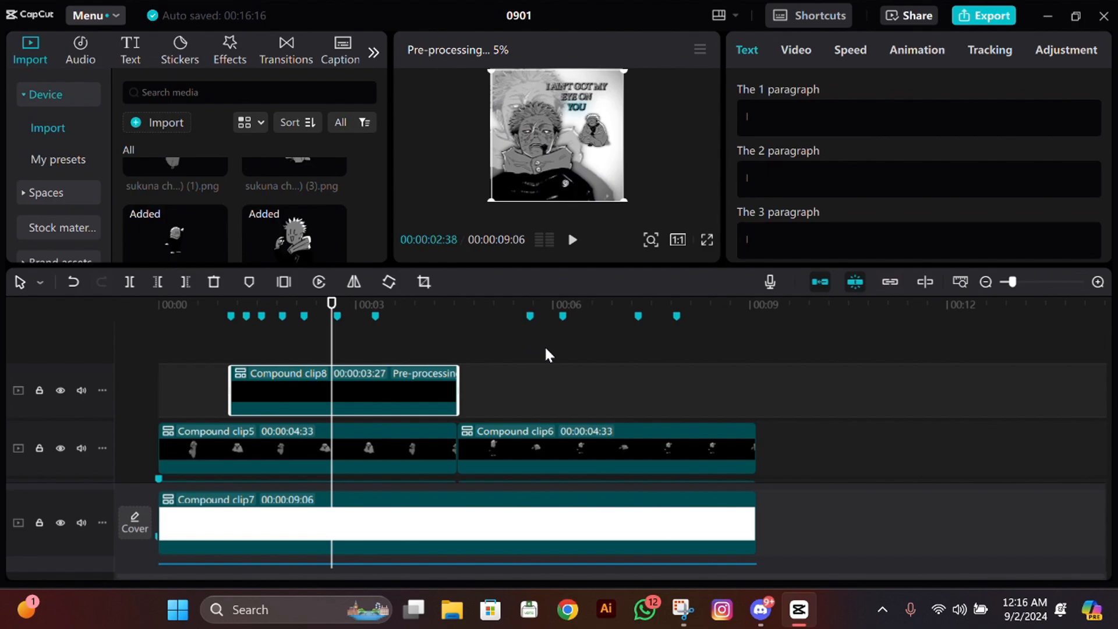
click(606, 390)
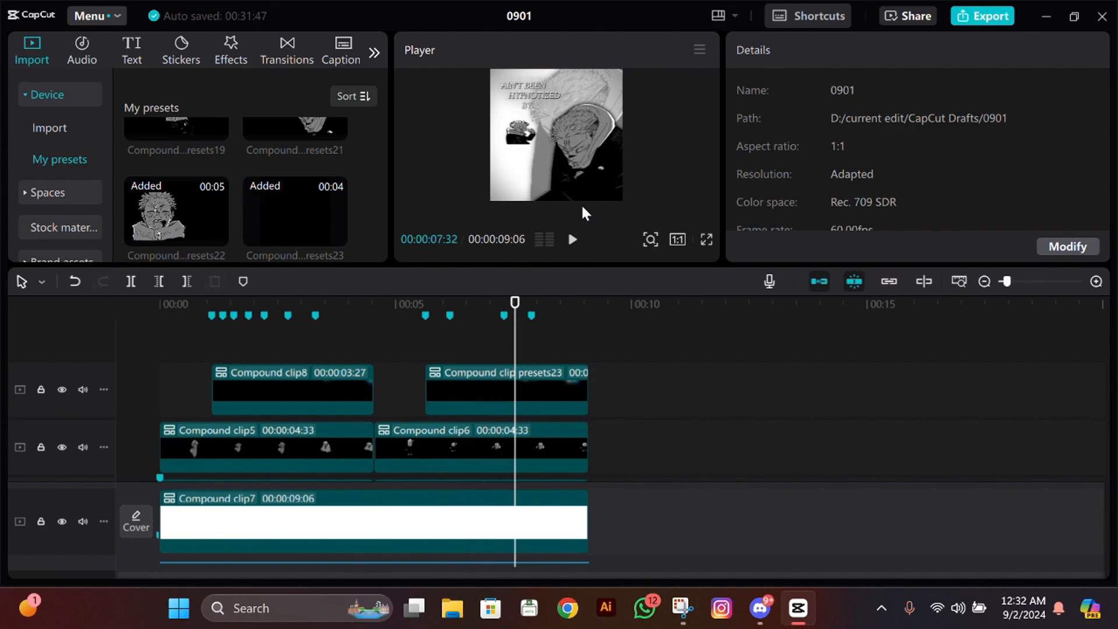
Duplicate the two chibi compound clips, Compound clip5 and Compound clip6, onto a track above from the timeline start
click(265, 349)
scroll(44, 367, down, 3)
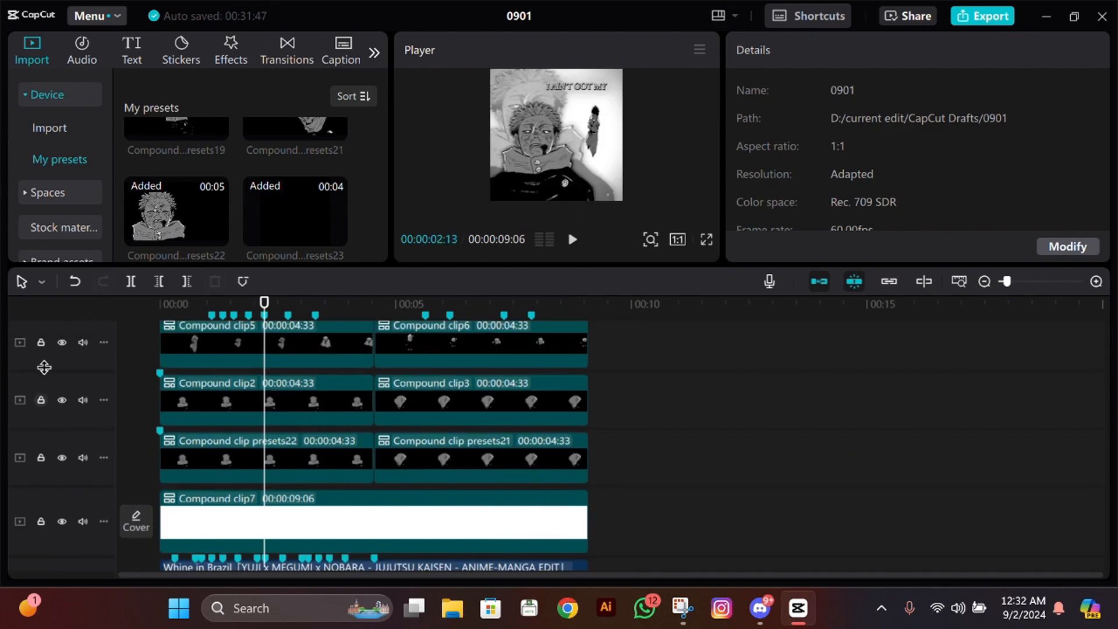
scroll(424, 446, up, 4)
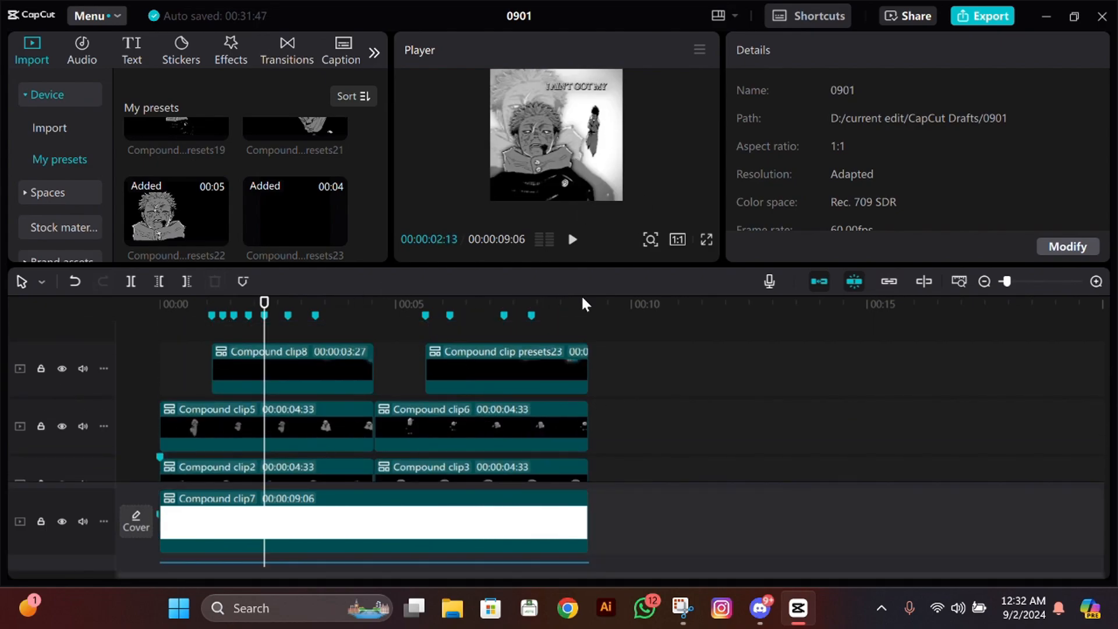
drag(581, 436, 194, 435)
key(ctrl+c)
key(Home)
key(ctrl+v)
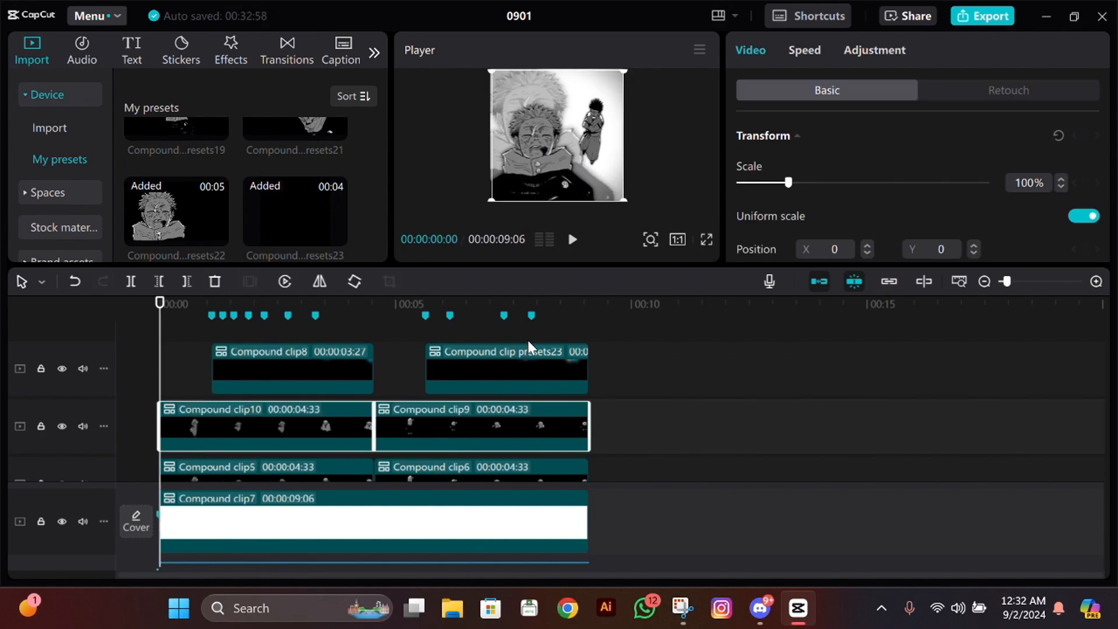
Turn the lower chibi copies, Compound clip5 and Compound clip6, black by pulling the Luma curve's highlight point to the bottom
scroll(641, 402, down, 2)
drag(666, 414, 245, 431)
click(879, 51)
click(1071, 93)
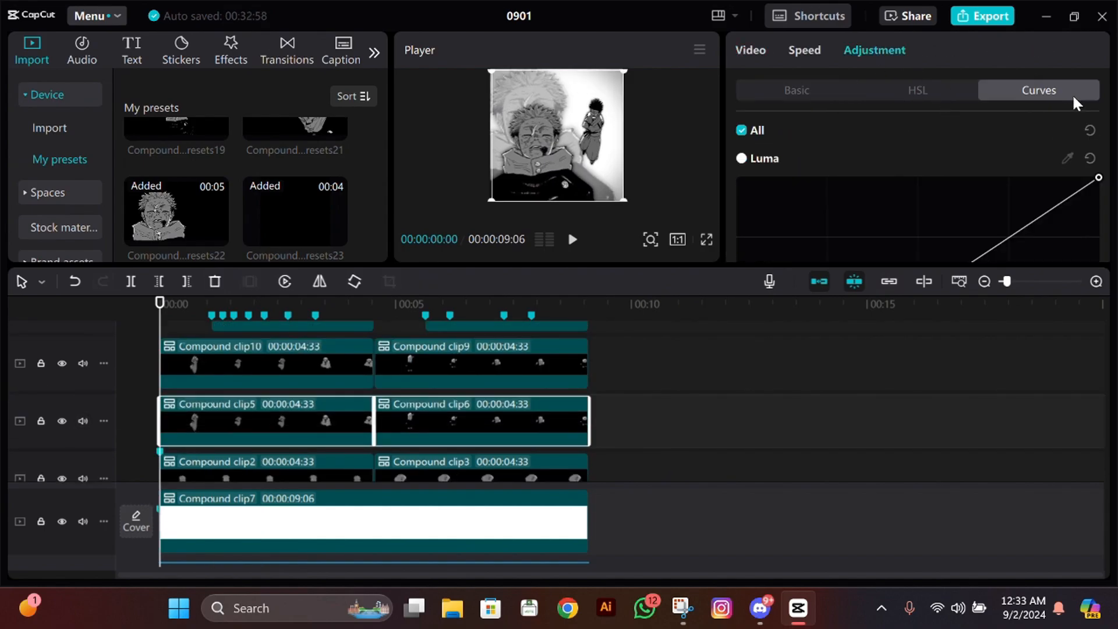
scroll(1082, 116, down, 3)
scroll(1084, 119, up, 3)
scroll(1051, 204, down, 3)
scroll(1055, 198, up, 1)
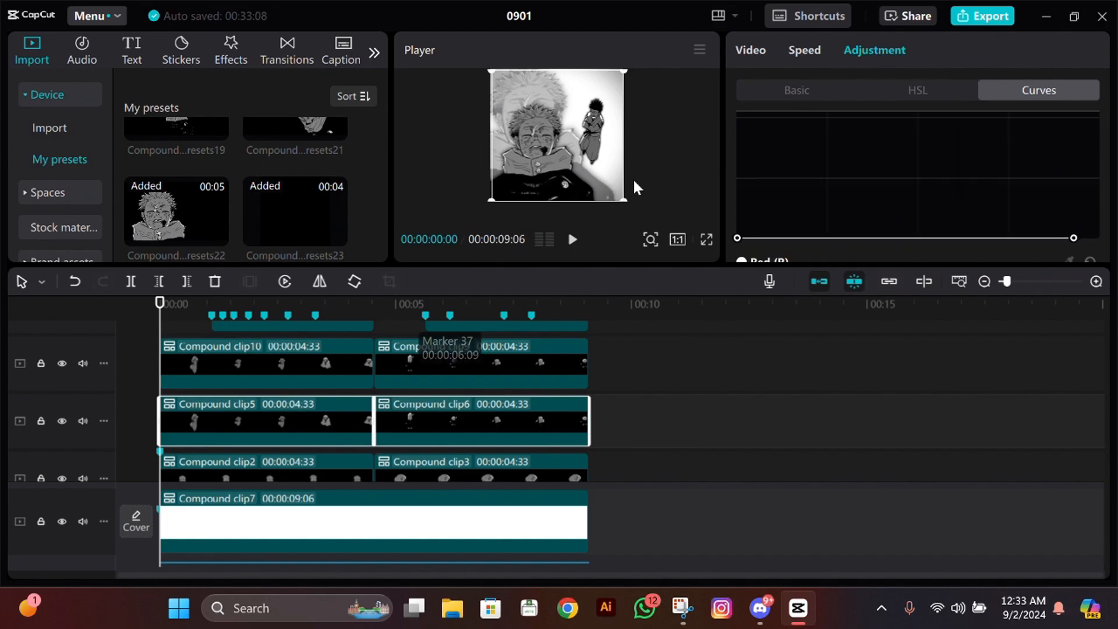
Offset the blackened Compound clip5 from the chibi above it in the preview to form a drop shadow
click(751, 51)
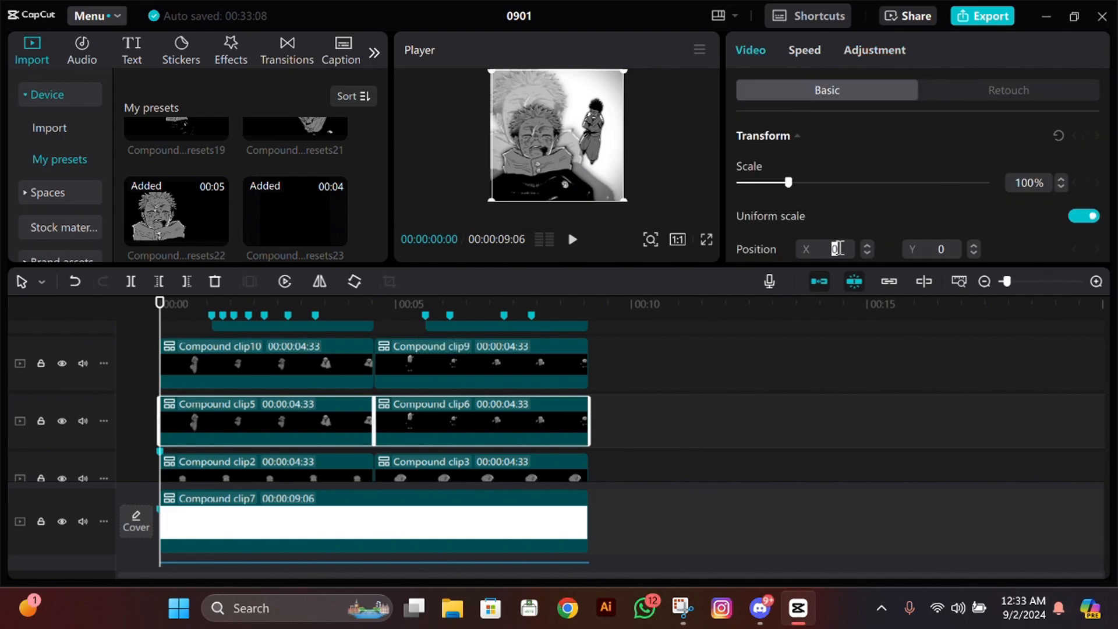
click(352, 420)
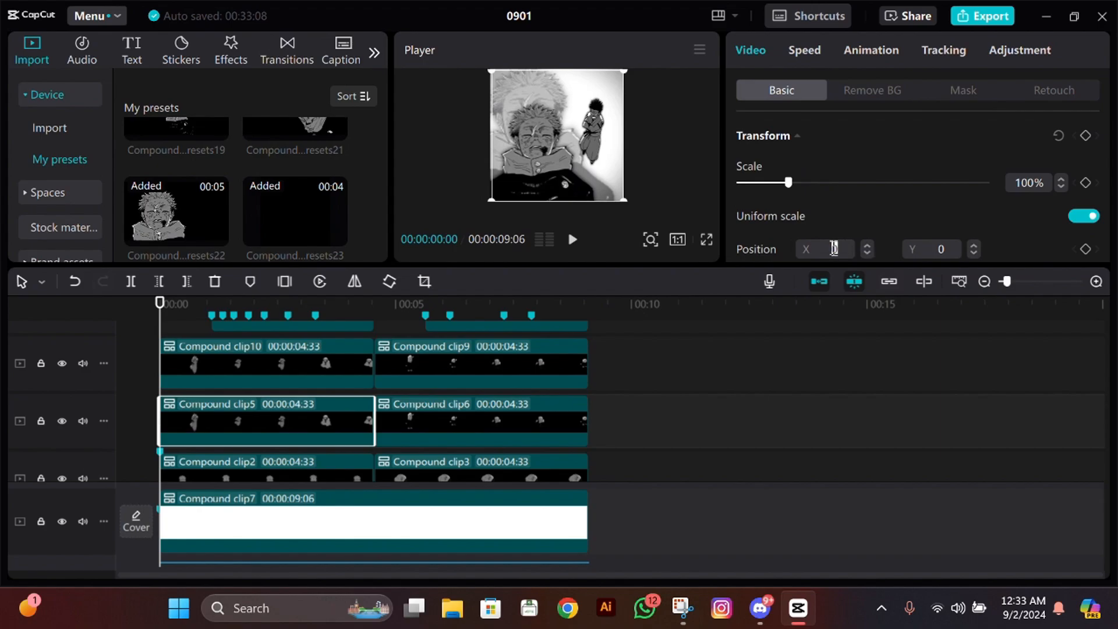
drag(589, 136, 570, 133)
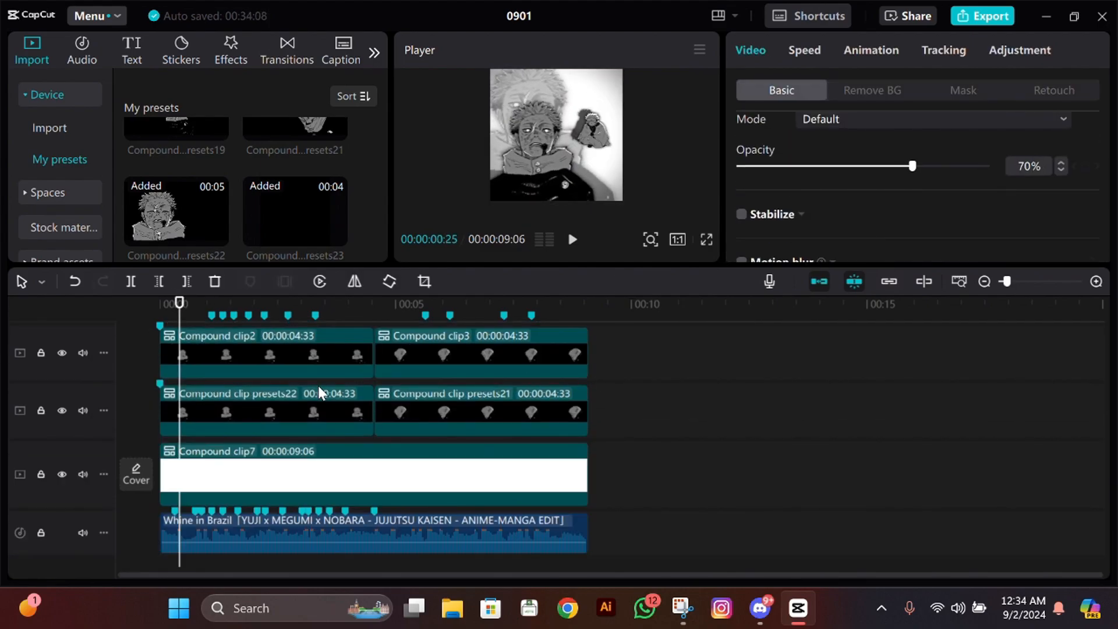
Mark the span of Compound clip presets22 as the export range and open the export settings
click(318, 391)
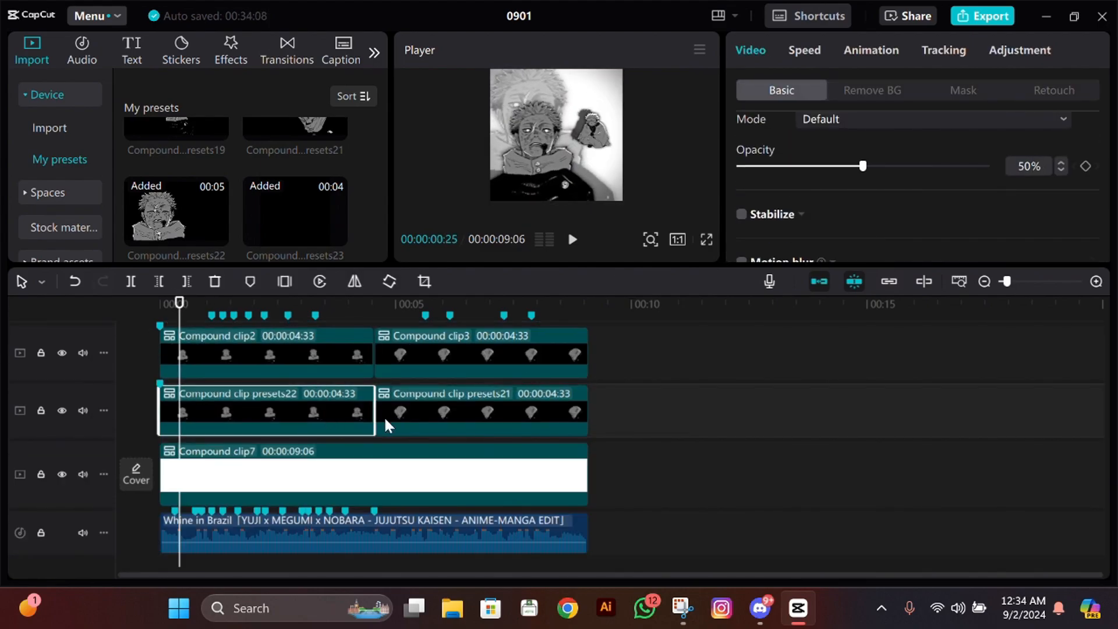
key(space)
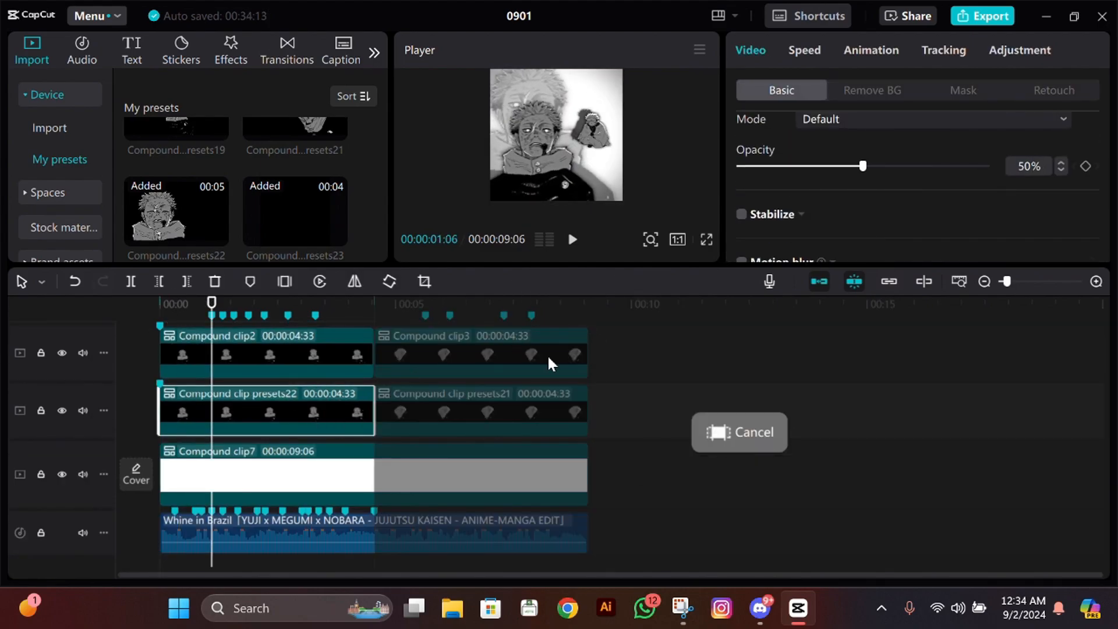
click(535, 311)
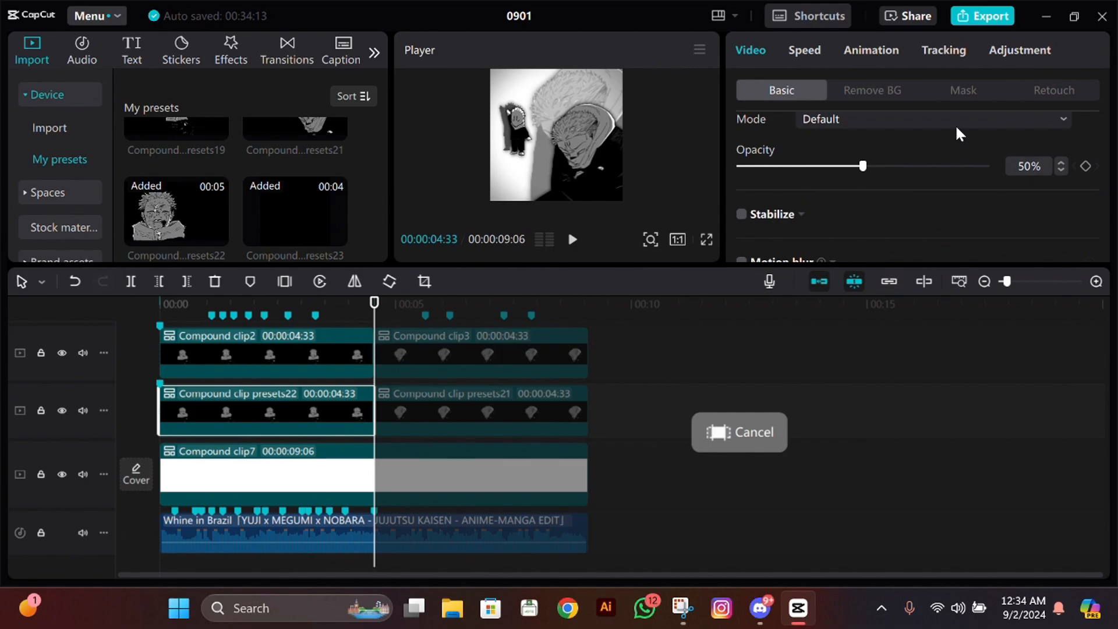
click(985, 19)
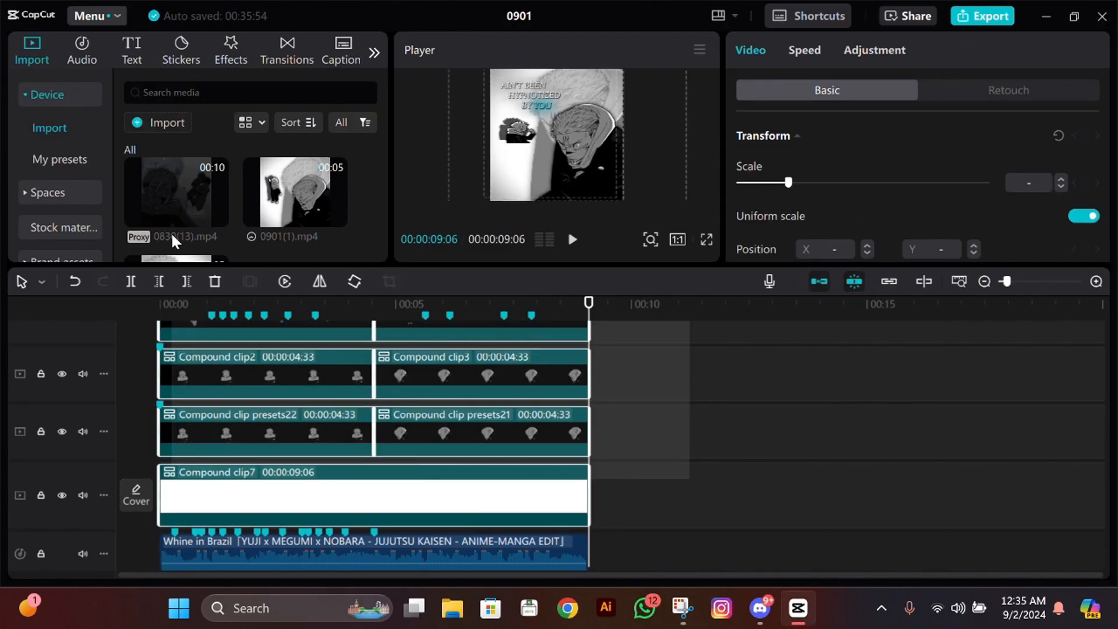
Place the exported 0901.mp4 and 0901(1).mp4 clips back to back at the timeline start above the audio
scroll(793, 480, up, 3)
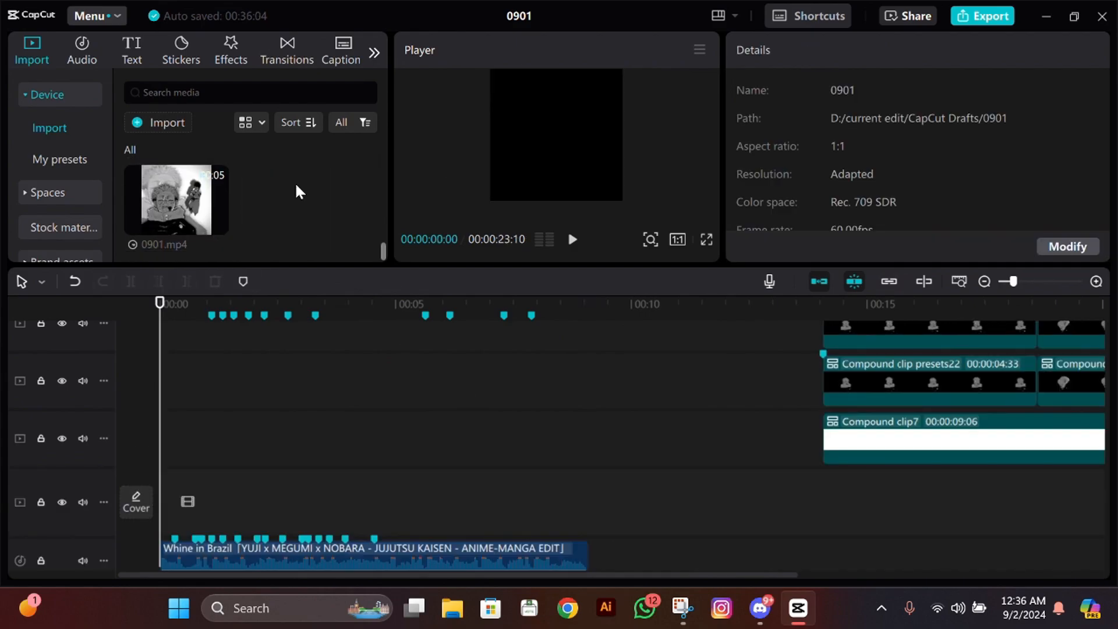
scroll(333, 387, down, 1)
click(336, 204)
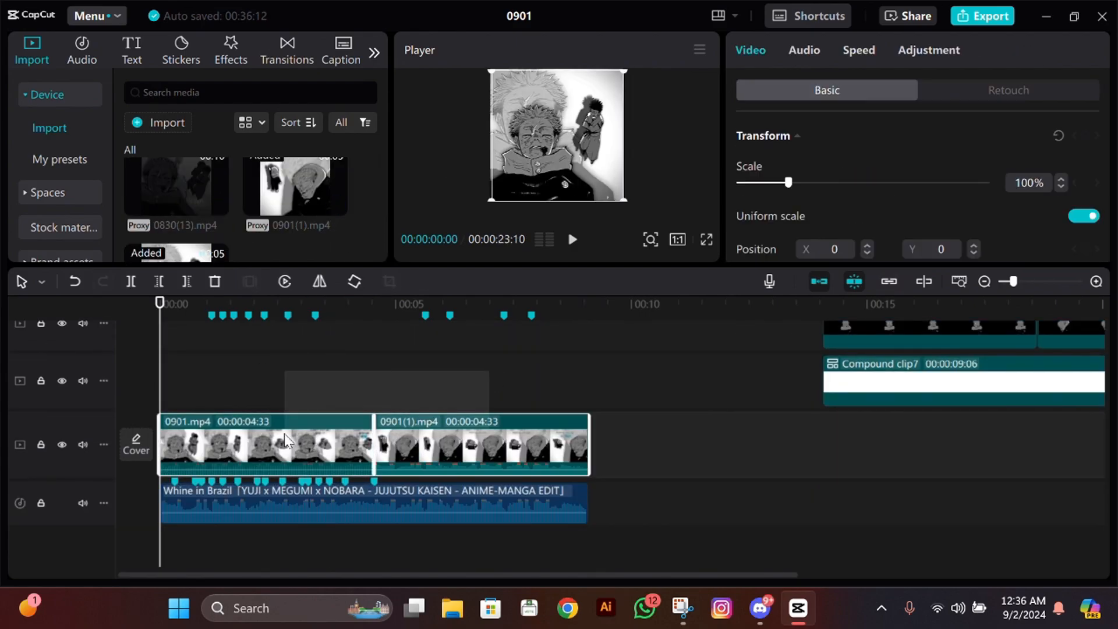
Enlarge the scale of both 0901.mp4 and 0901(1).mp4 on the timeline to about 108%
drag(235, 514, 230, 507)
key(Delete)
scroll(287, 240, down, 2)
click(303, 484)
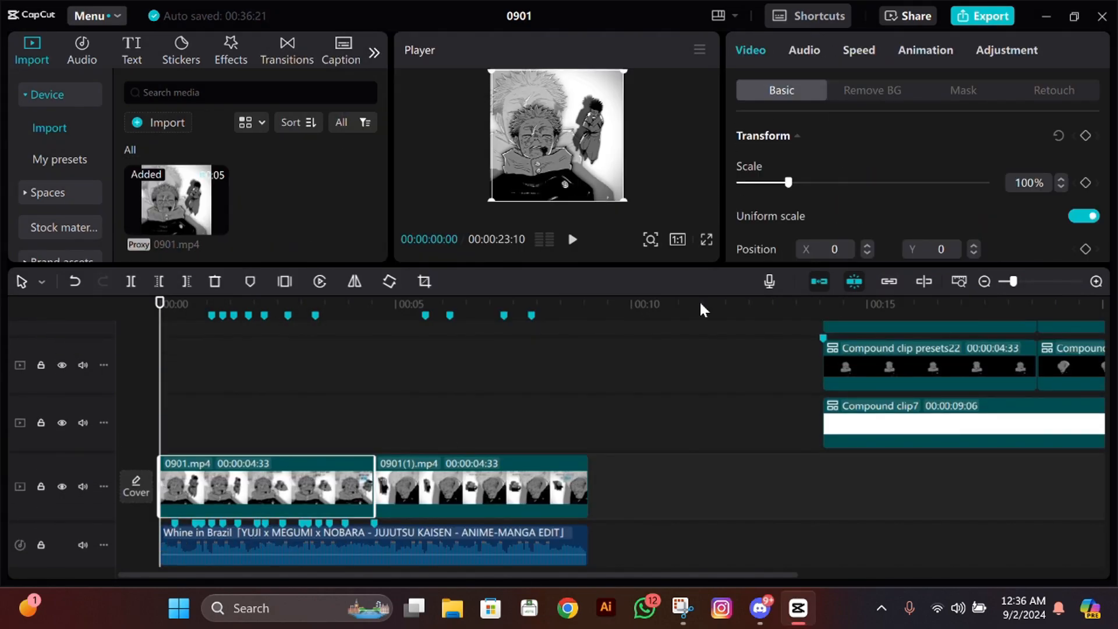
drag(441, 421, 320, 464)
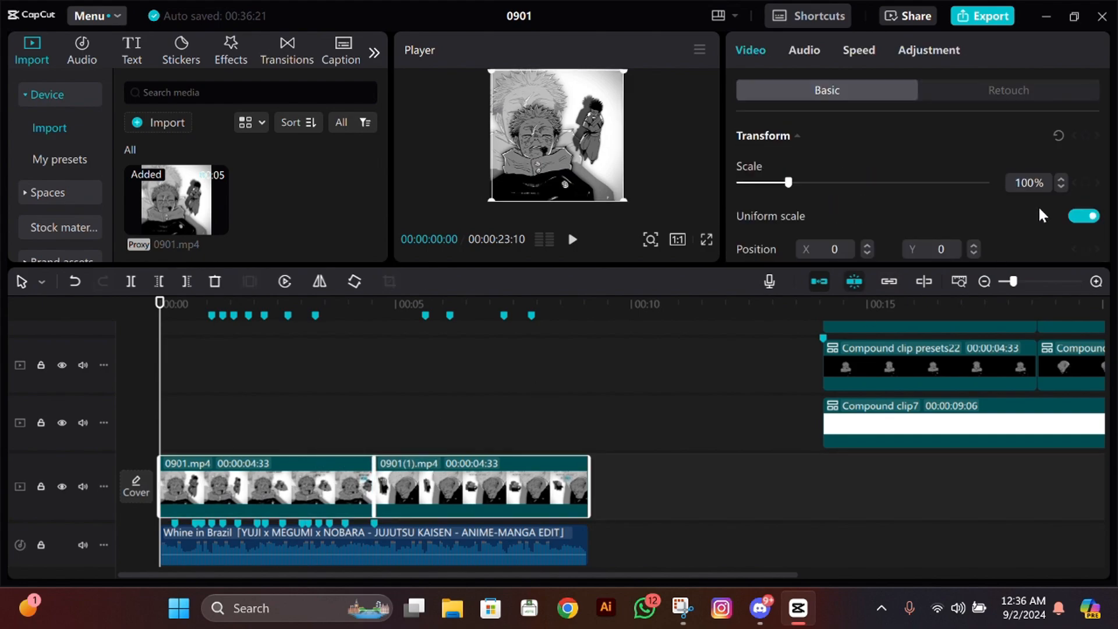
scroll(1029, 189, up, 4)
scroll(1026, 185, up, 3)
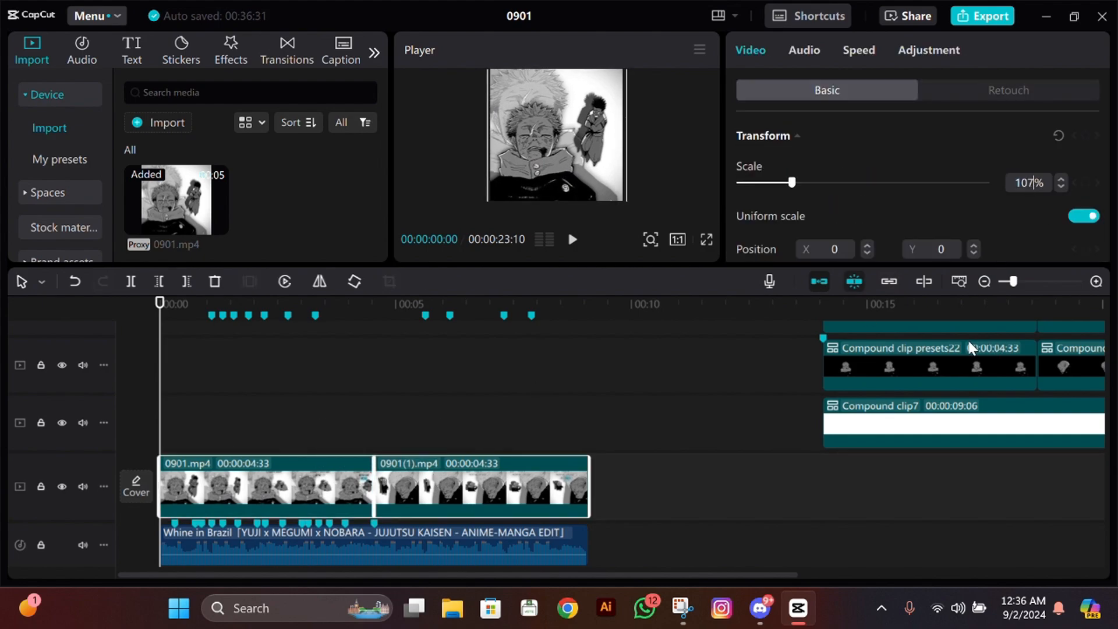
Add scale and rotation keyframes to 0901.mp4 at 00:00:01:15, keeping a scale keyframe at the clip's start
click(374, 432)
drag(375, 432, 460, 425)
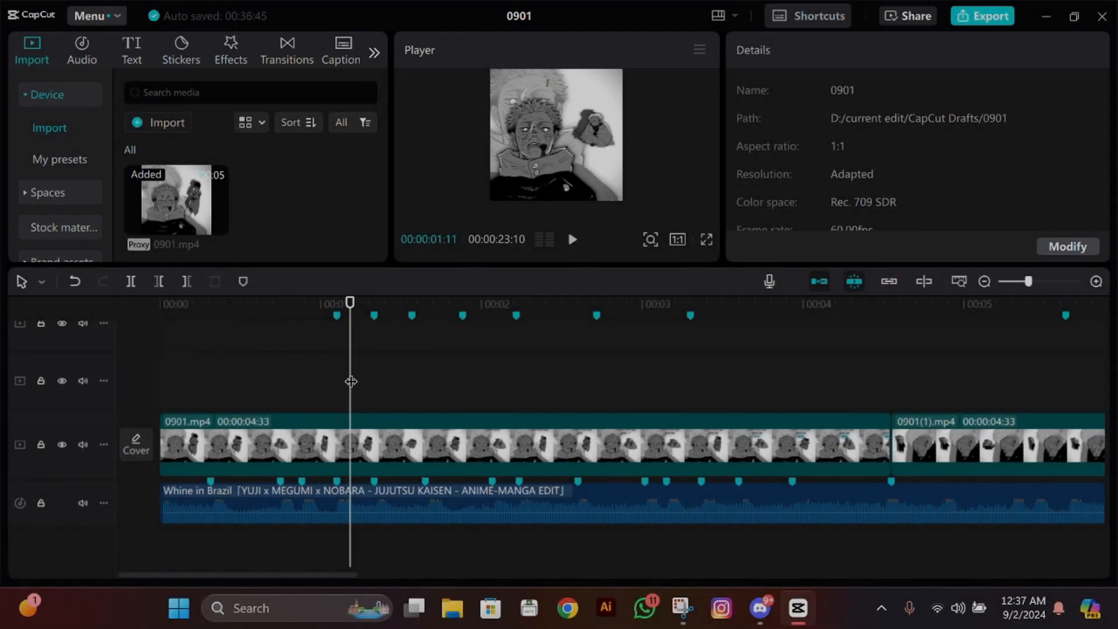
drag(351, 382, 361, 380)
click(351, 472)
scroll(1086, 192, down, 2)
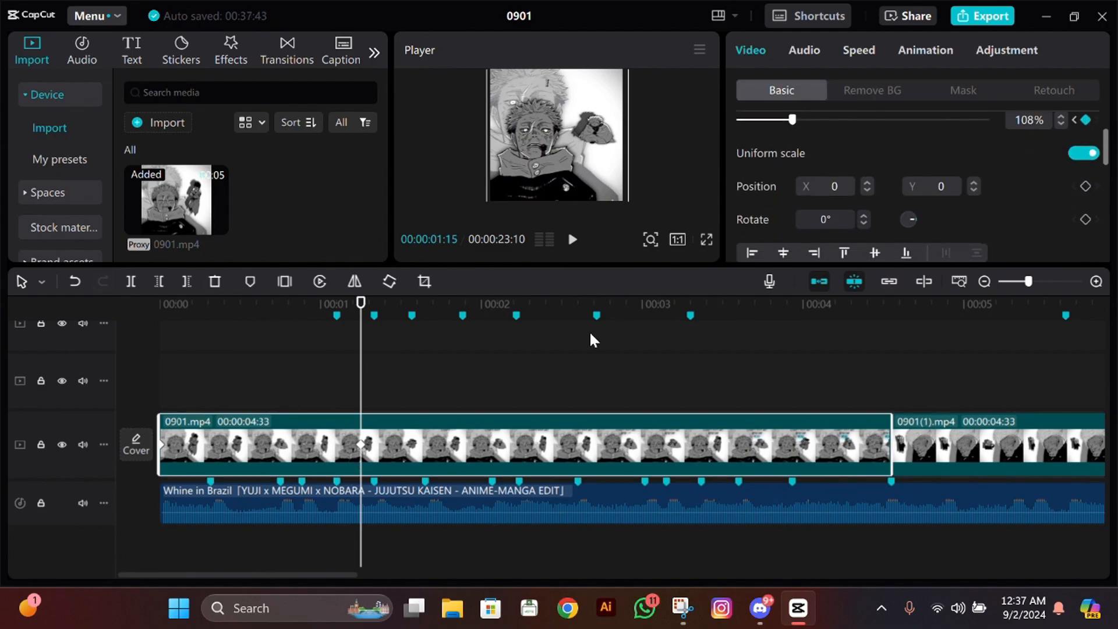
click(160, 306)
click(1099, 121)
click(1086, 219)
key(Home)
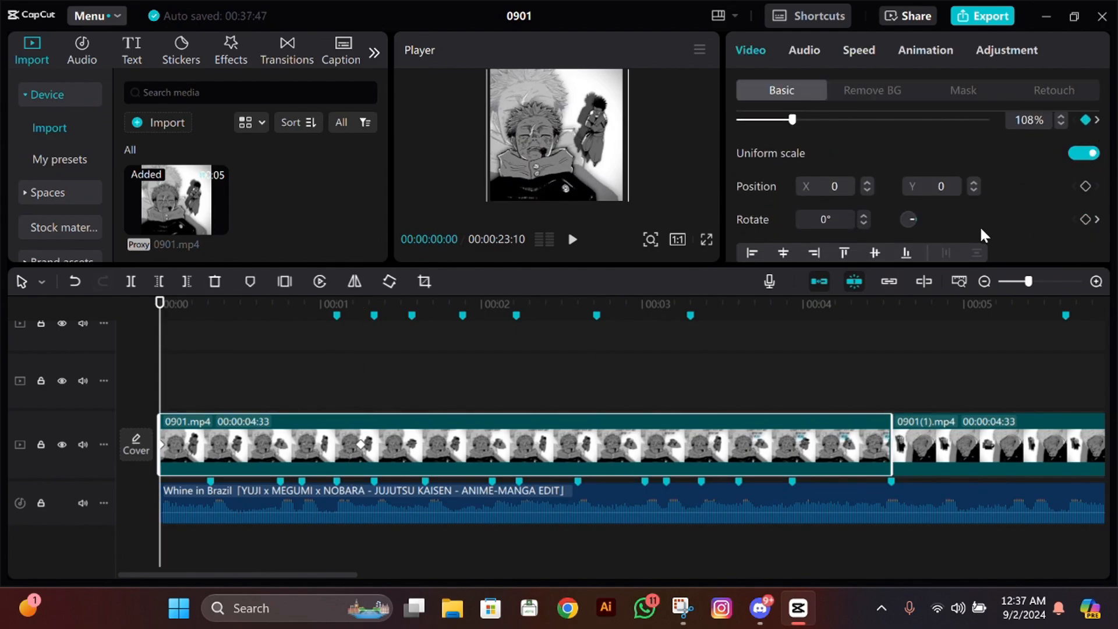
At the start of 0901.mp4, set the scale to 145% and the rotation to 30°, and preview the move
drag(794, 120, 807, 117)
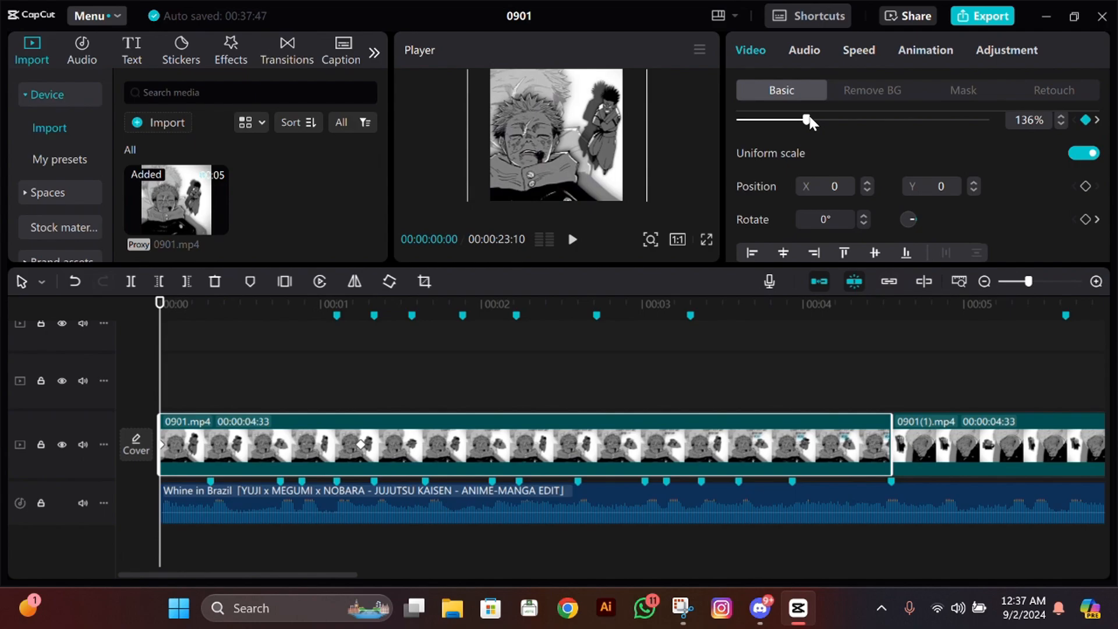
drag(1035, 117, 809, 206)
drag(913, 224, 910, 218)
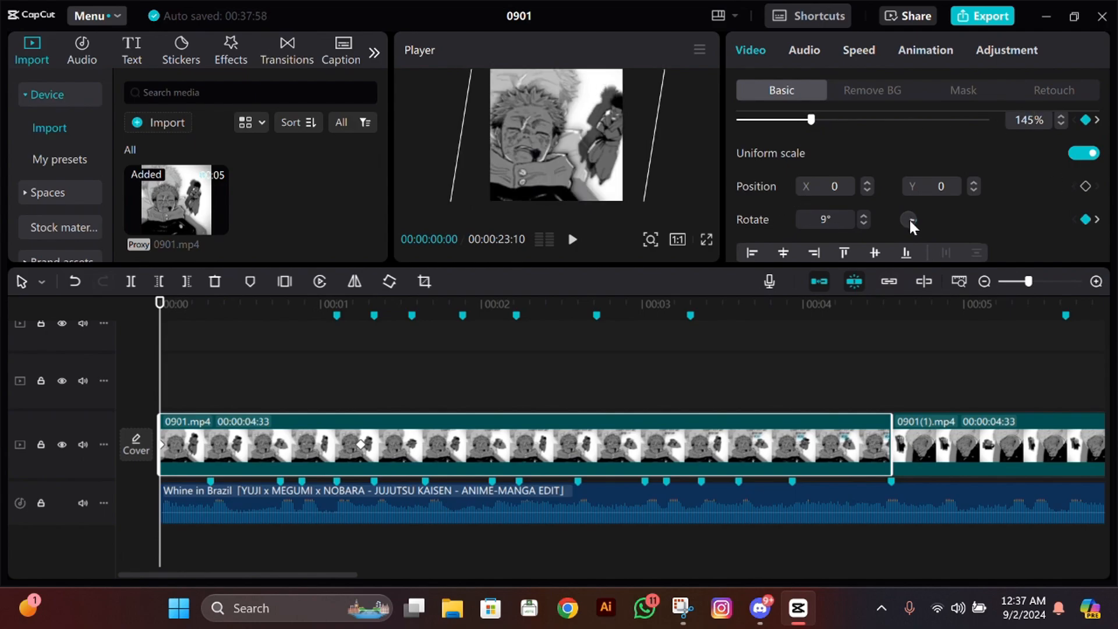
click(837, 219)
text(30)
key(Return)
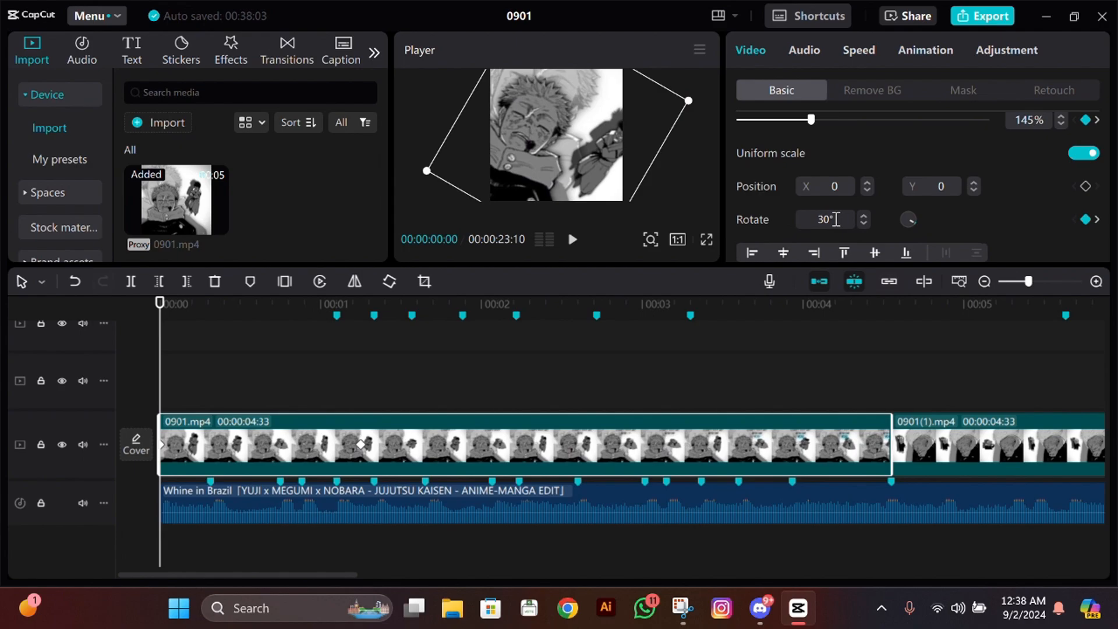
key(space)
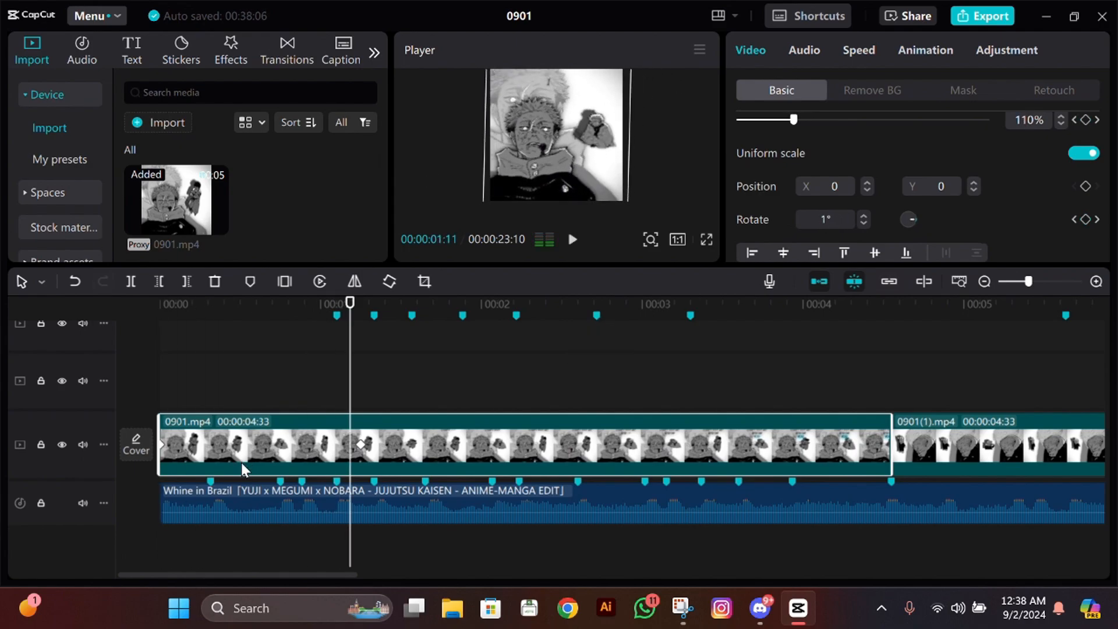
Show the keyframe graph of 0901.mp4 and work on the scale curve between the start and the 00:00:01:15 keyframe
right_click(336, 442)
click(396, 547)
click(401, 442)
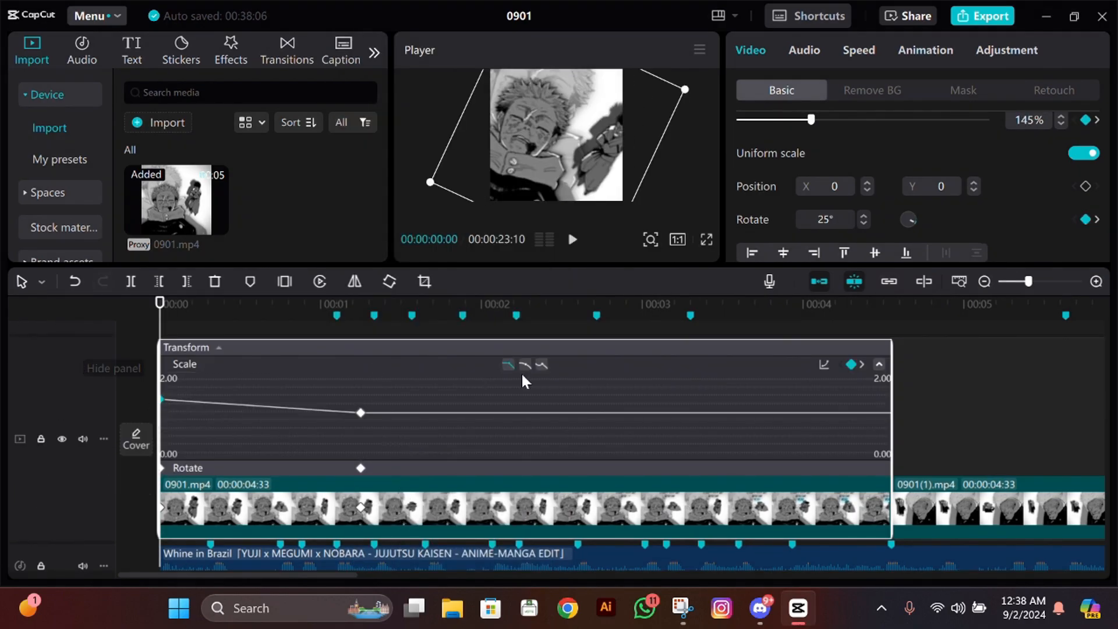
key(Right)
key(Right)
key(Right)
key(Right)
key(Right)
key(Right)
key(Right)
key(Right)
drag(240, 399, 182, 428)
click(361, 413)
Give the rotation curve of 0901.mp4 a smooth ease-out into the 00:00:01:15 keyframe
click(427, 465)
click(541, 383)
click(361, 433)
click(540, 383)
click(280, 432)
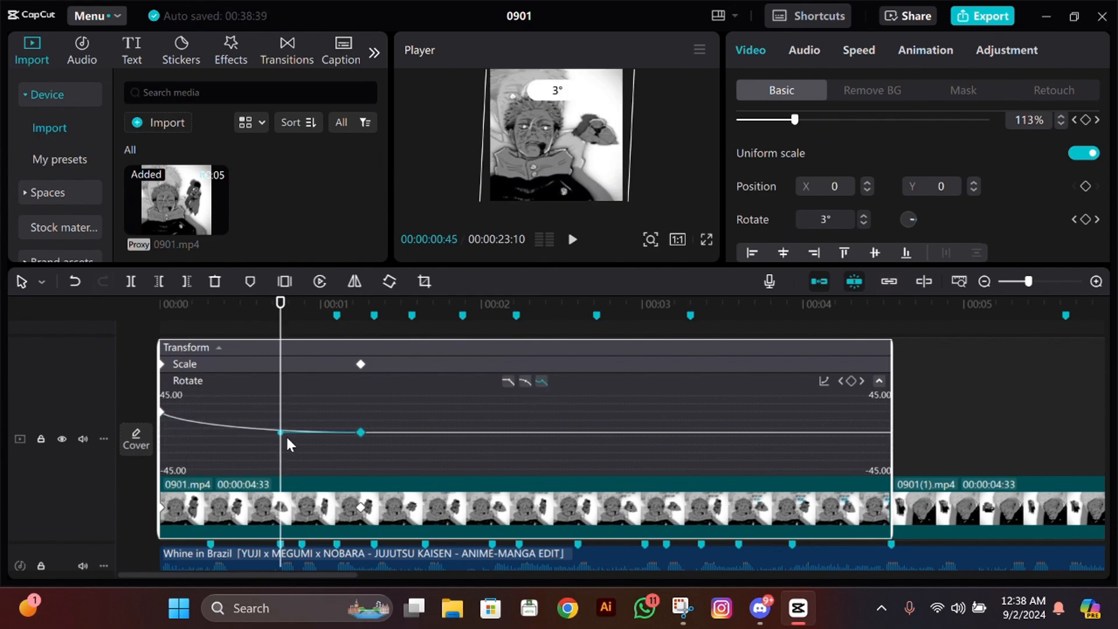
Shape the scale curve of 0901.mp4 with the same smooth ease-out, collapse the graph and preview from the start
click(297, 364)
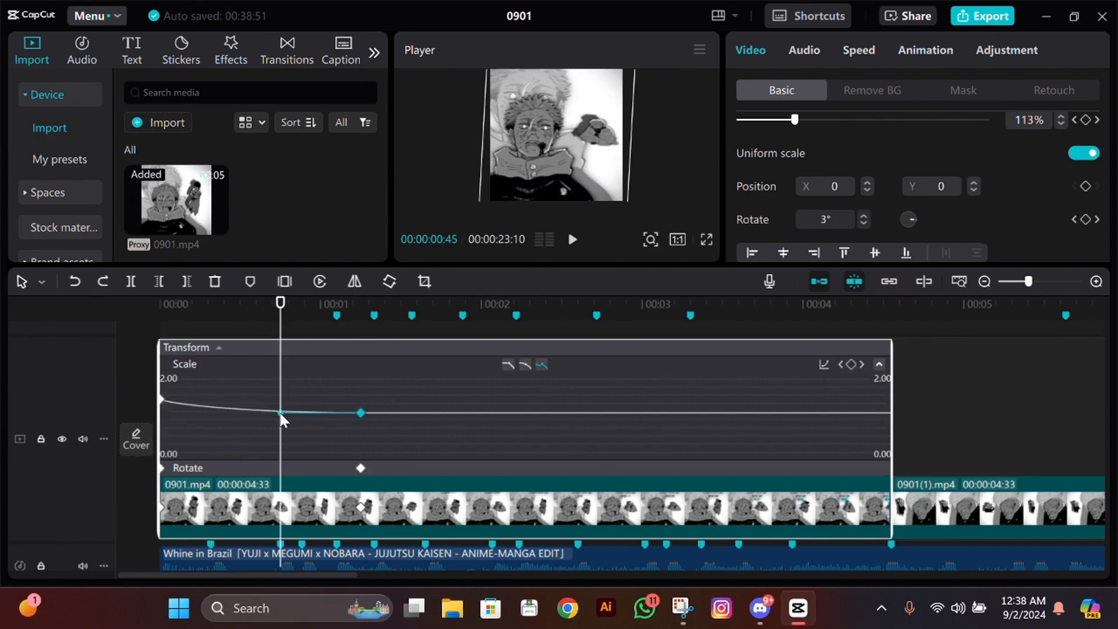
drag(280, 413, 298, 435)
click(248, 350)
key(Home)
key(space)
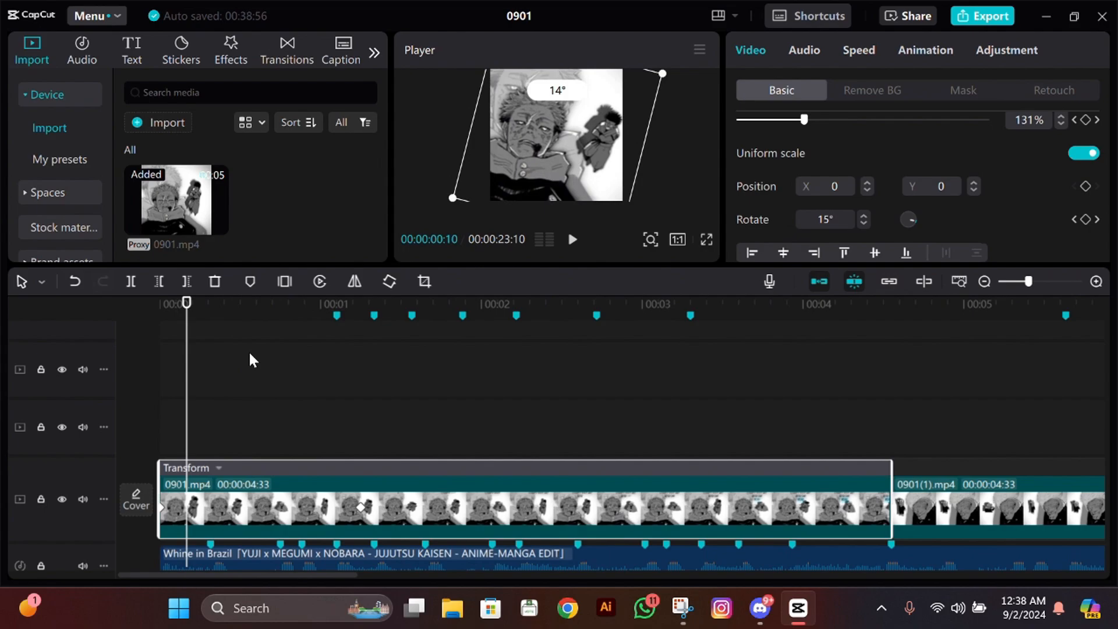
key(Home)
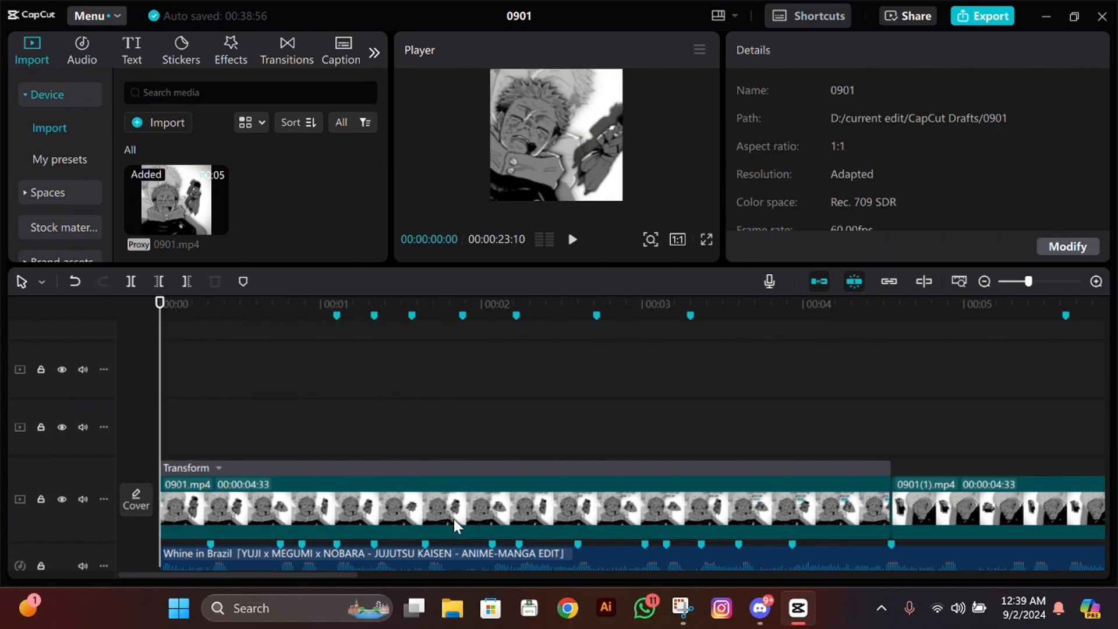
Add position keyframes to 0901.mp4 at the clip's start and at 00:00:00:38
double_click(453, 519)
scroll(453, 520, down, 2)
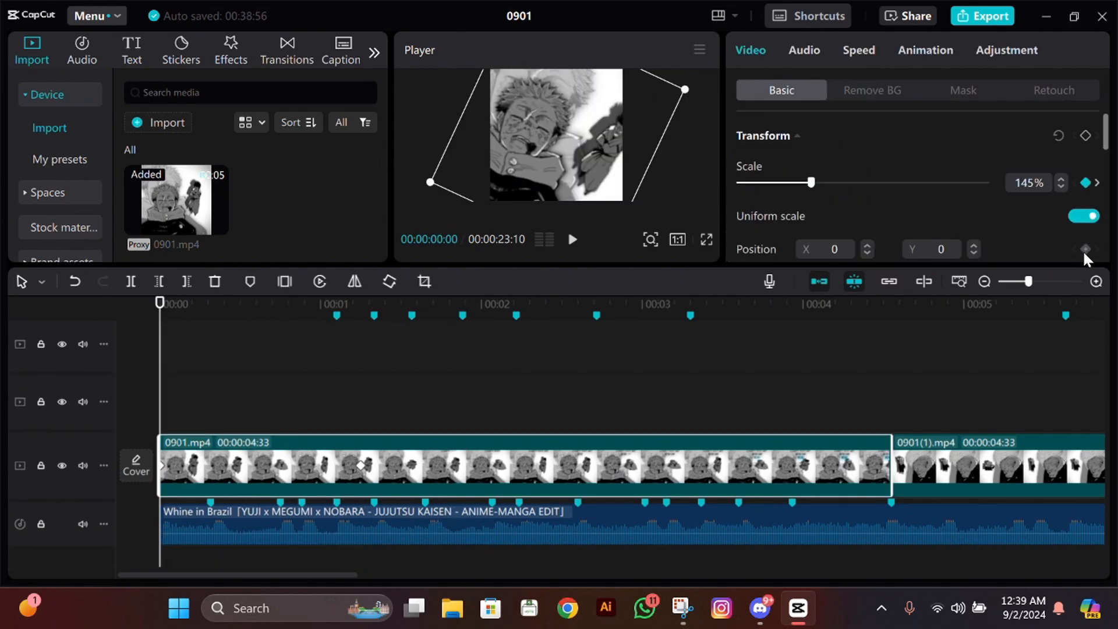
scroll(1083, 250, down, 1)
key(space)
click(268, 396)
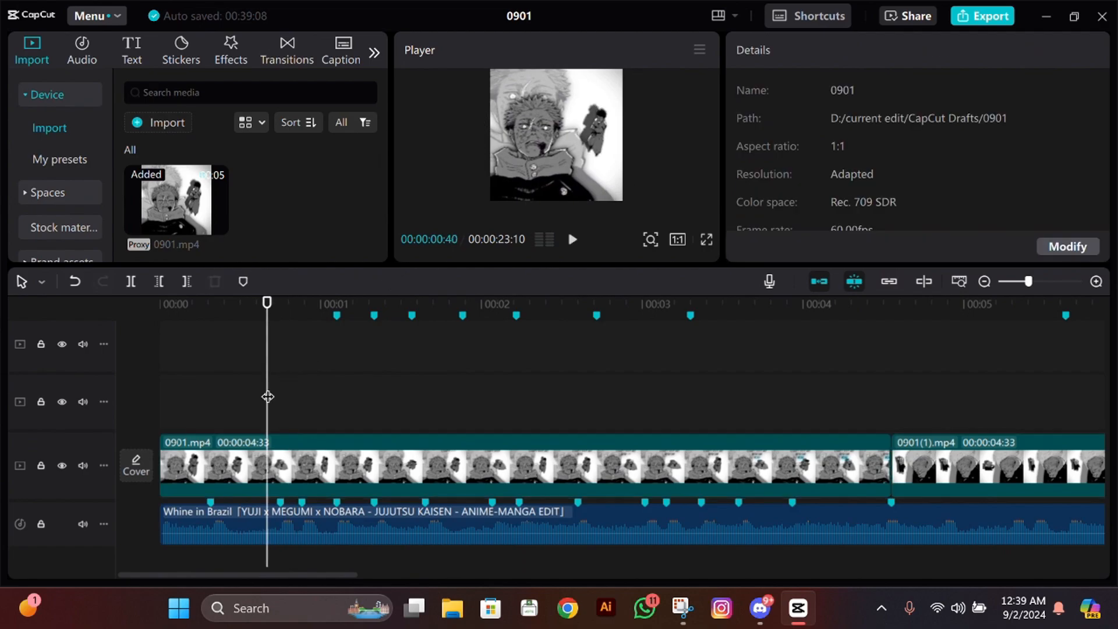
mouse_move(267, 396)
mouse_down()
mouse_move(274, 411)
mouse_move(260, 406)
mouse_up()
click(295, 459)
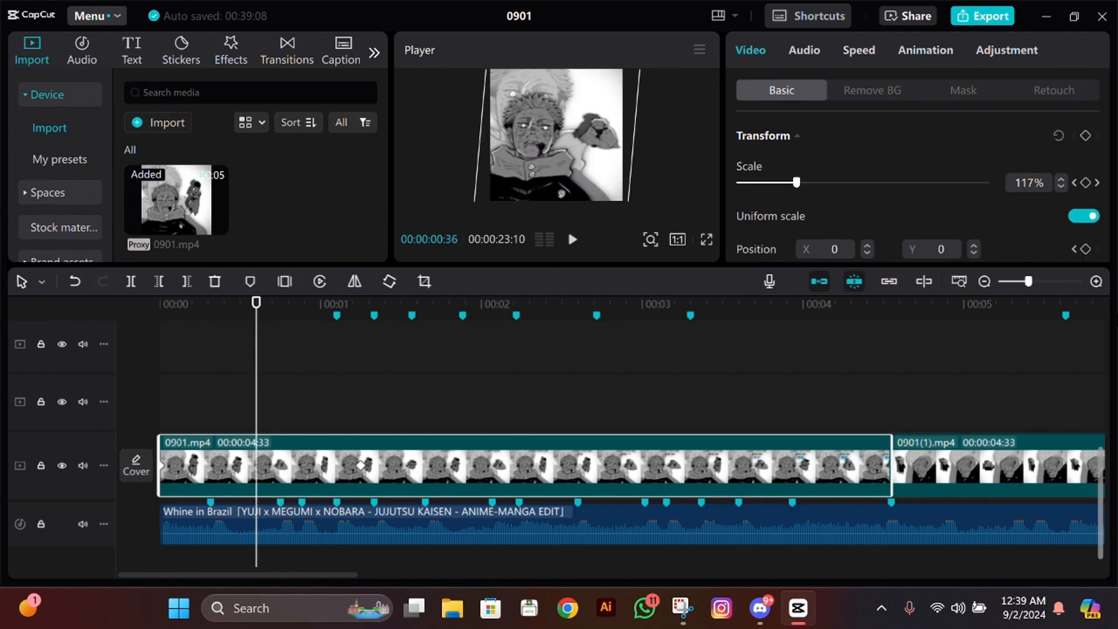
key(Right)
key(Right)
click(1086, 249)
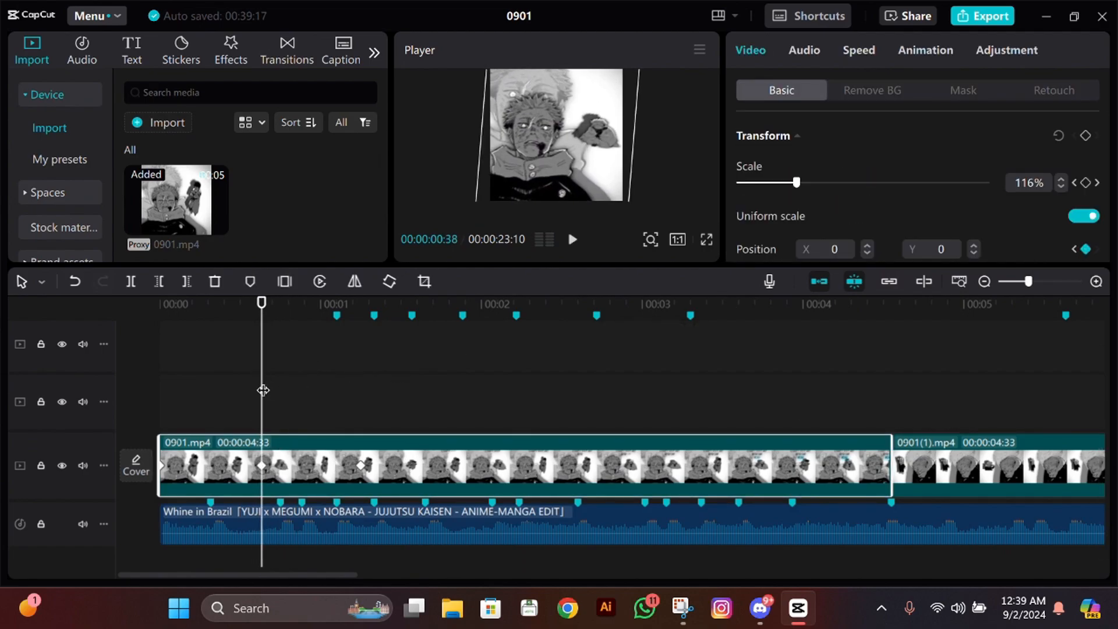
Add a position keyframe at 00:00:01:13 and set the 00:00:00:38 keyframe's position to X 30, Y -50
drag(263, 389, 345, 388)
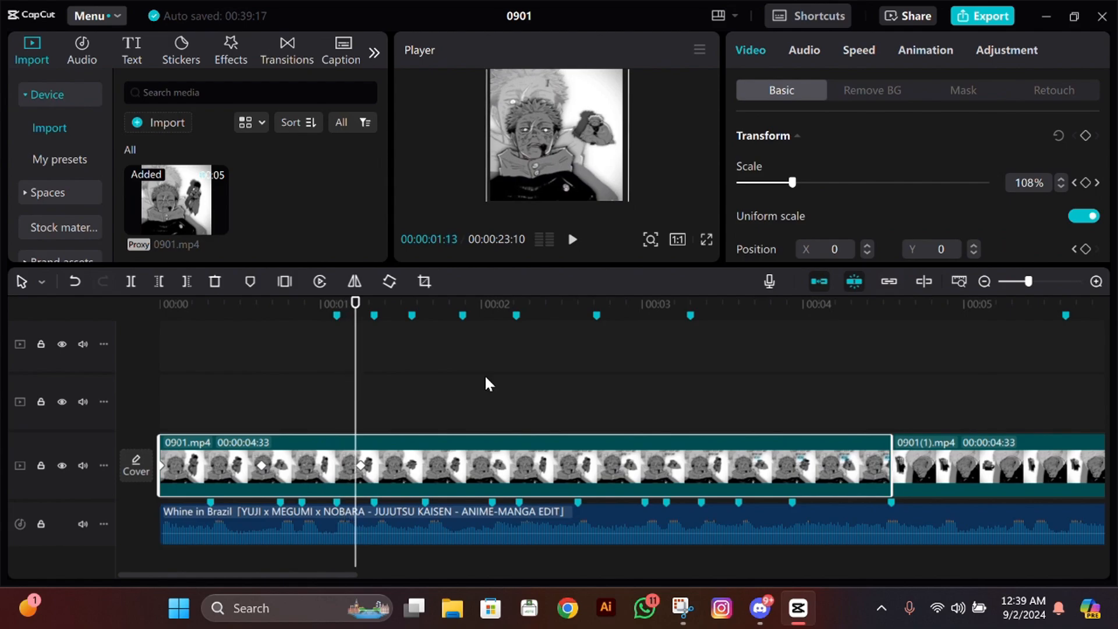
click(1076, 250)
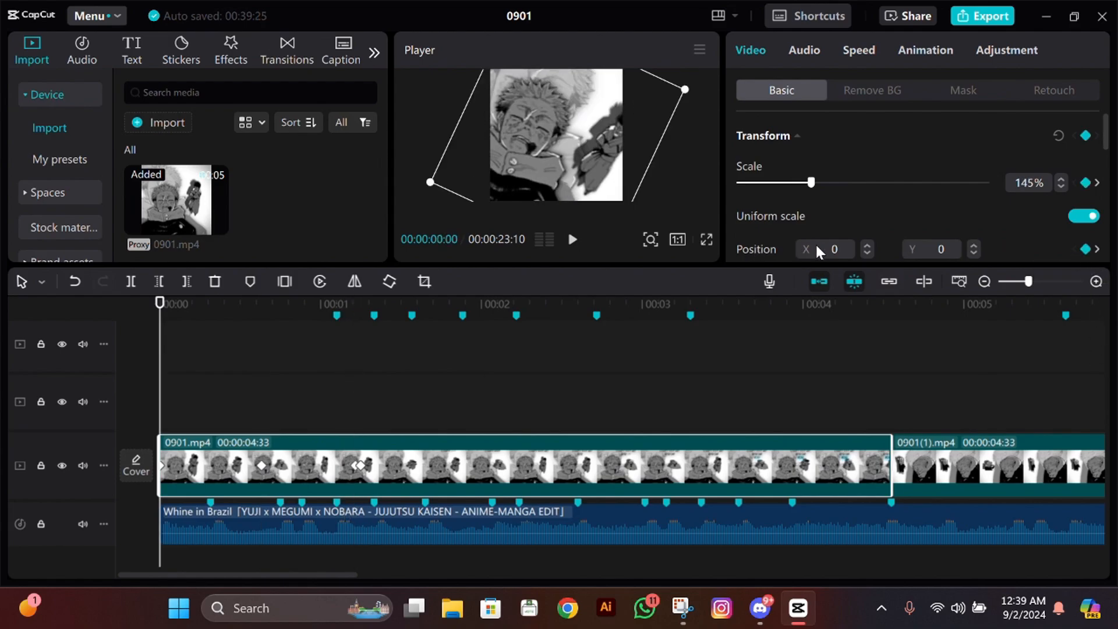
click(1100, 255)
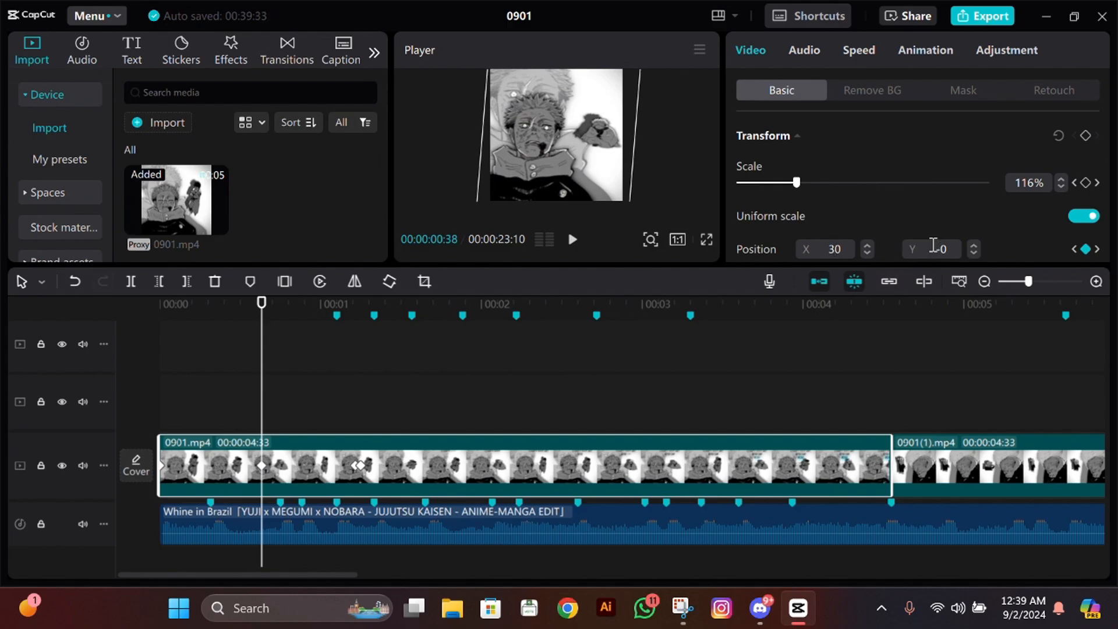
text(5)
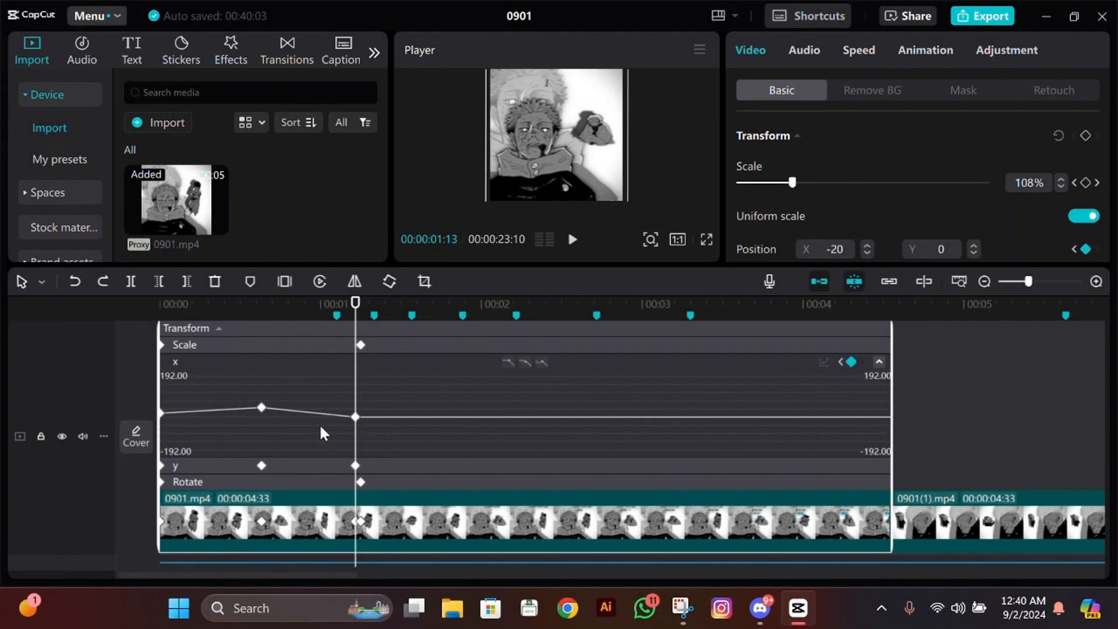
Replace the X position keyframe at 00:00:01:13 with a pasted copy of the X keyframe sequence
drag(426, 443, 94, 353)
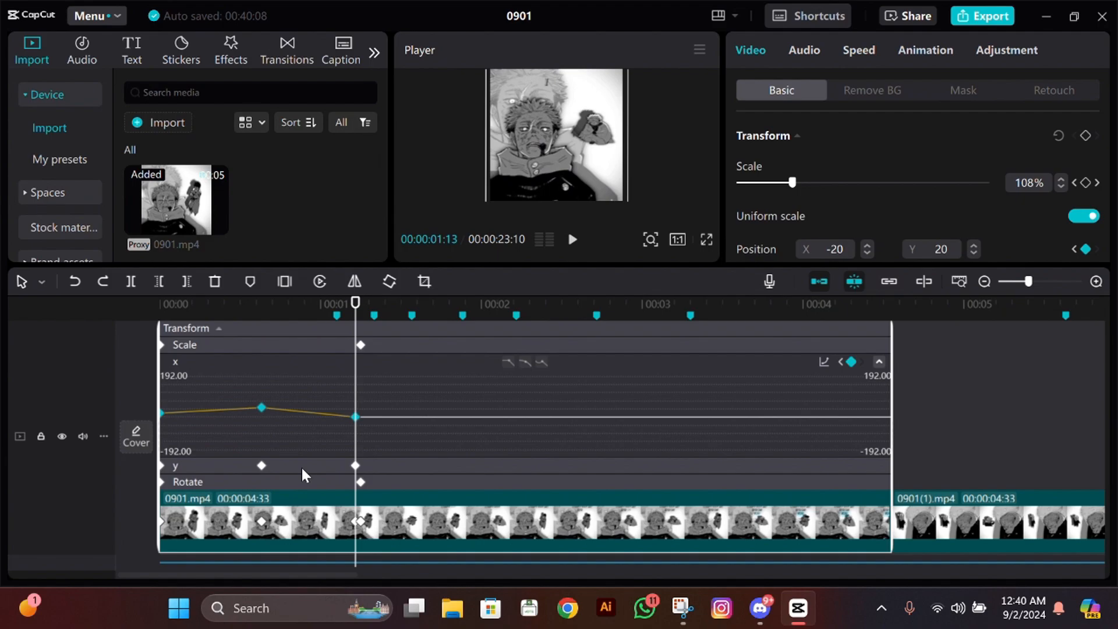
click(356, 417)
key(Delete)
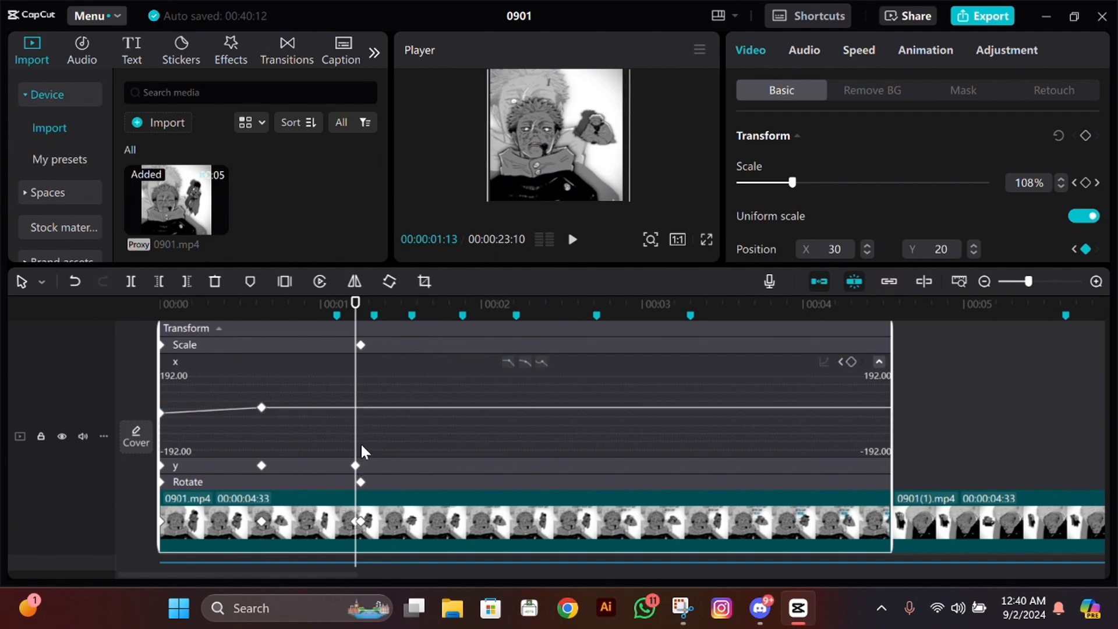
key(ctrl+v)
Delete the Y position keyframe at 00:00:01:13 and paste a copy of the first two Y keyframes there
click(376, 464)
drag(394, 454, 325, 385)
key(Delete)
drag(338, 452, 85, 344)
key(ctrl+c)
key(ctrl+v)
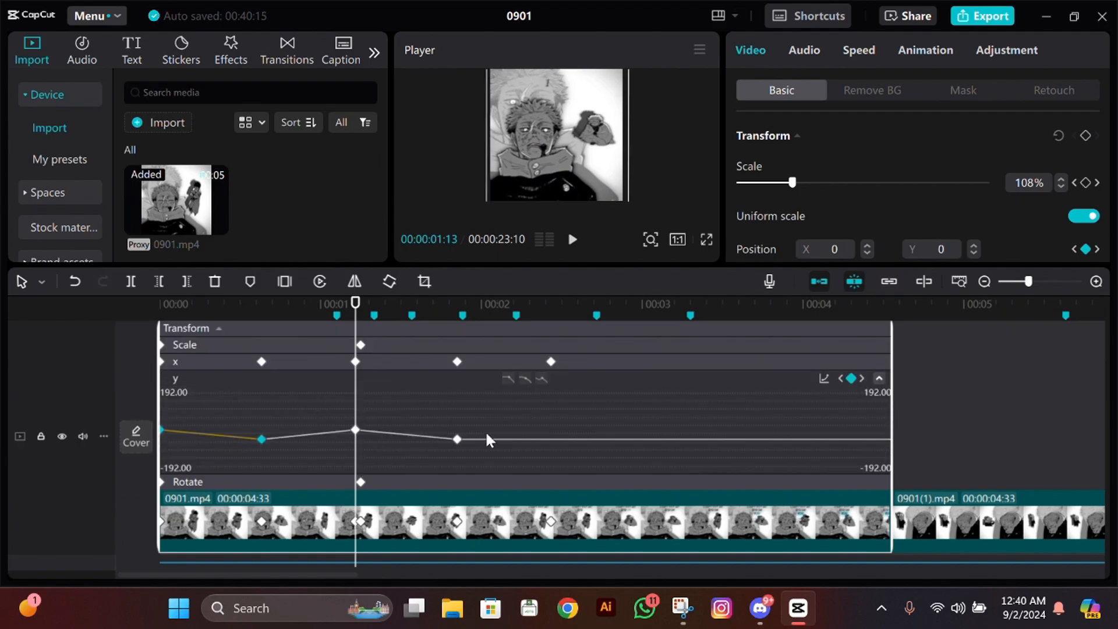
Copy the Y and X position keyframe patterns and repeat them from 00:00:02:26 across the rest of 0901.mp4
drag(500, 460, 75, 418)
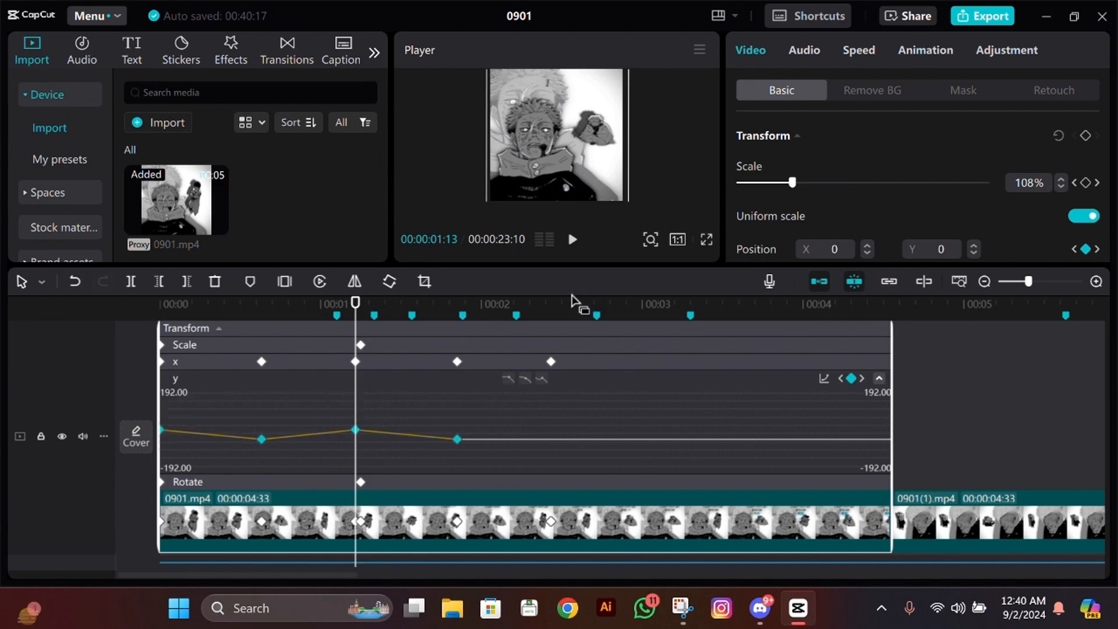
key(ctrl+c)
click(551, 303)
key(ctrl+v)
click(644, 362)
drag(638, 440, 140, 378)
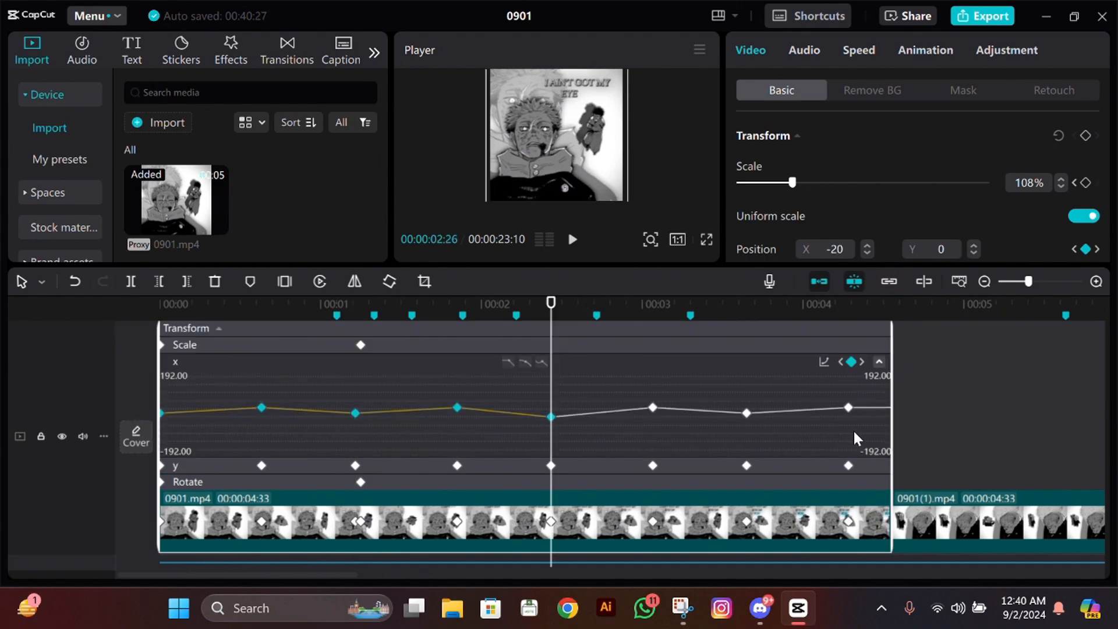
Shift the second, third and fourth position keyframes of 0901.mp4 earlier, starting at about half a second
drag(263, 522, 246, 529)
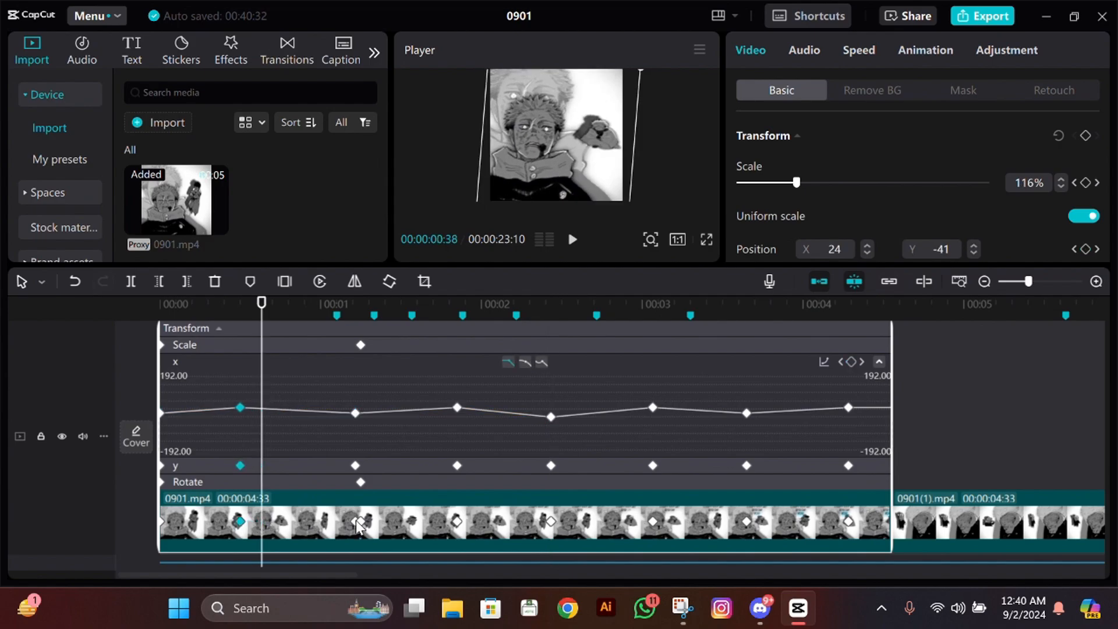
click(357, 522)
click(354, 523)
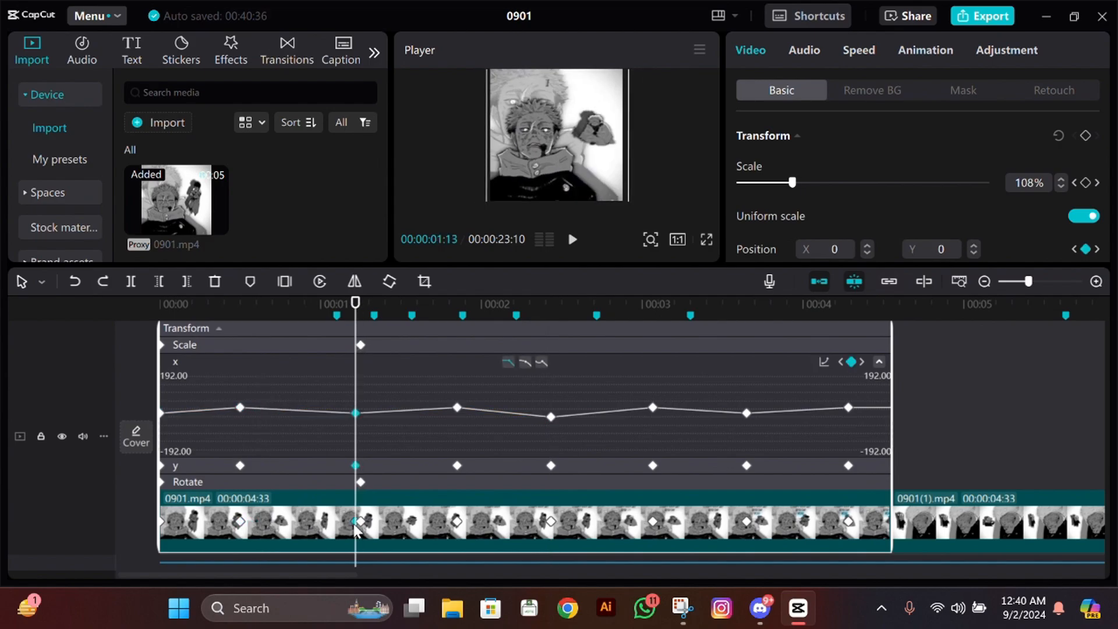
drag(457, 522, 439, 529)
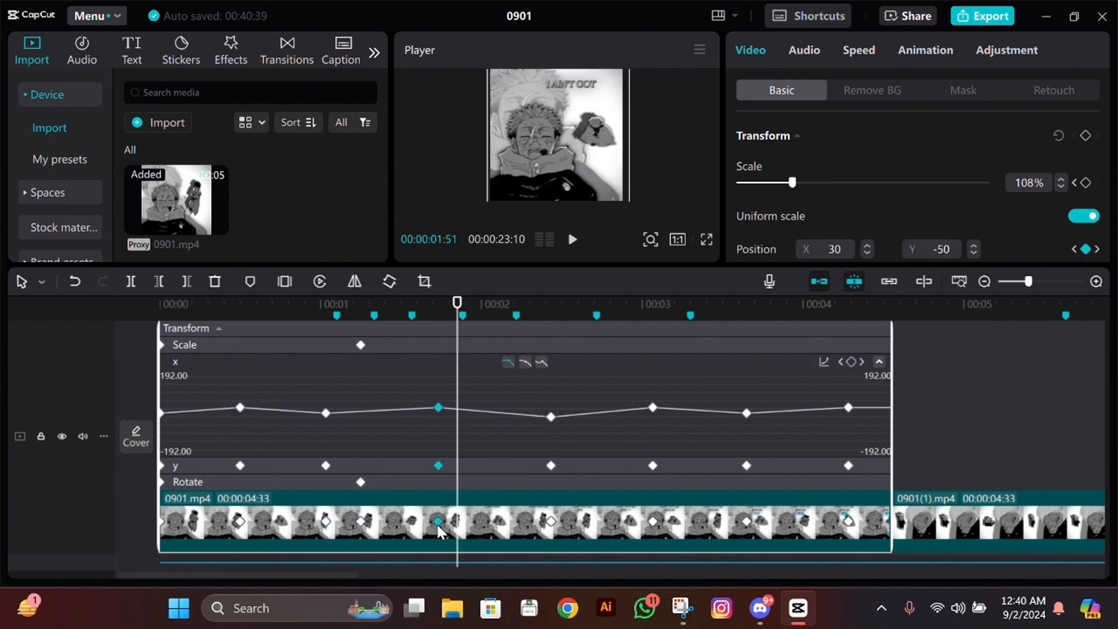
click(428, 526)
Shift the last four X and Y position keyframes of 0901.mp4 earlier to match the tighter spacing
click(549, 526)
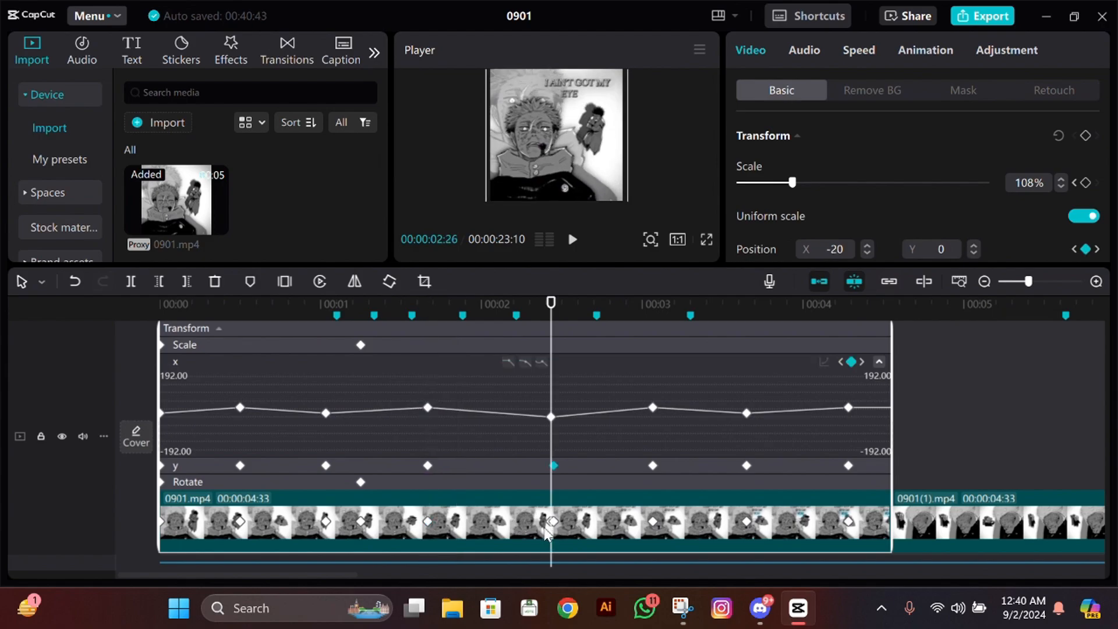
drag(562, 471, 521, 468)
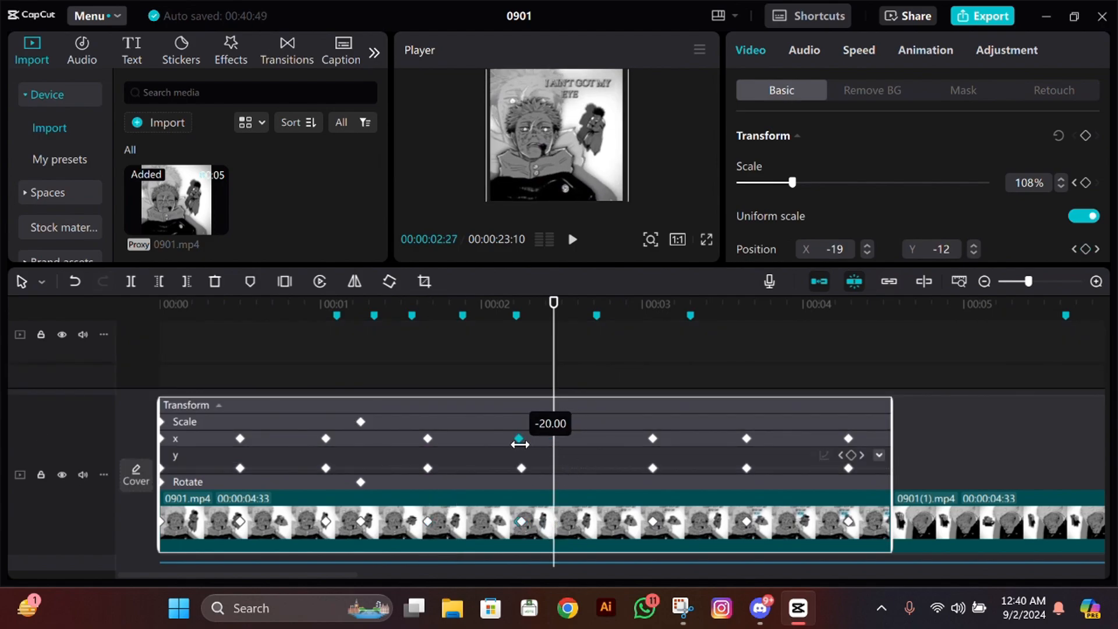
drag(649, 526, 614, 526)
drag(746, 526, 708, 526)
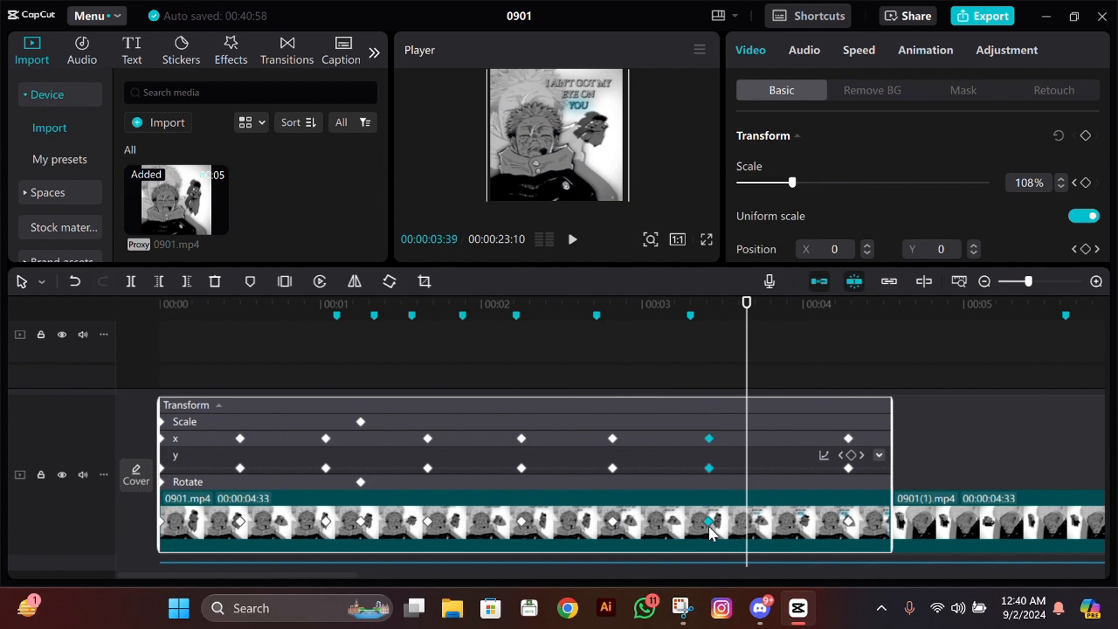
drag(848, 522, 802, 523)
Set the last position keyframe of 0901.mp4 to X -20, Y 10 and smooth the X curve through its keyframes
click(946, 249)
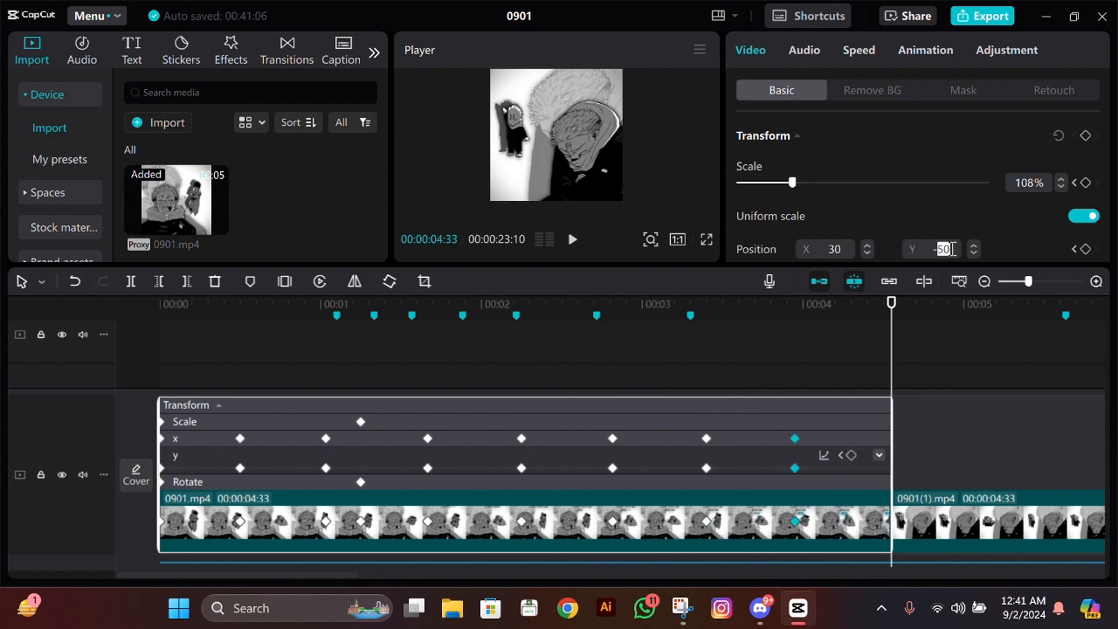
click(438, 438)
click(879, 439)
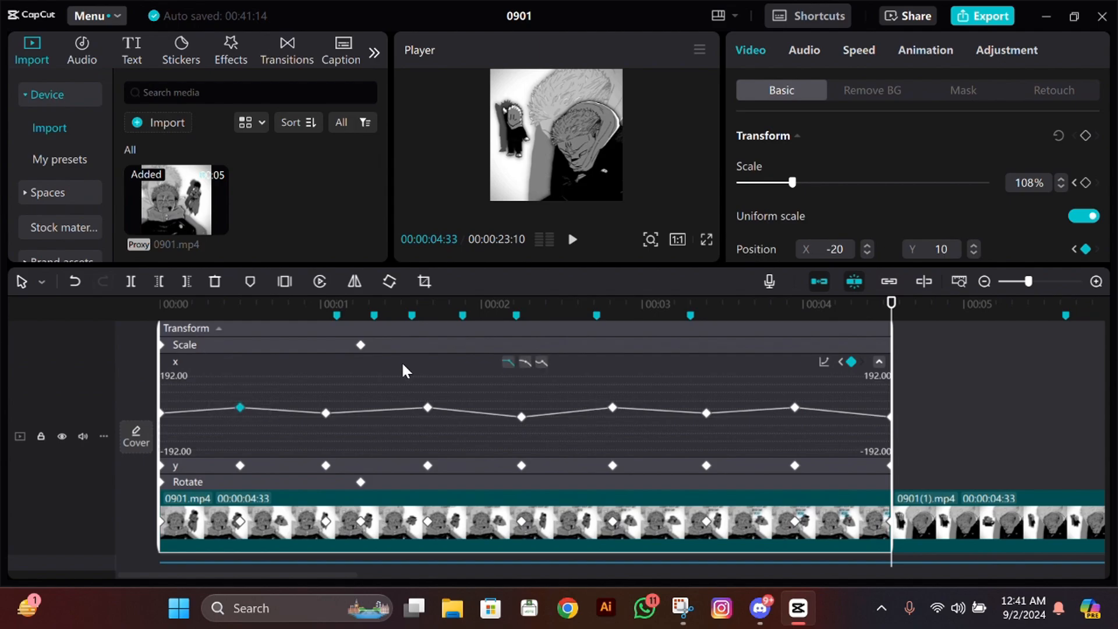
drag(453, 423, 389, 370)
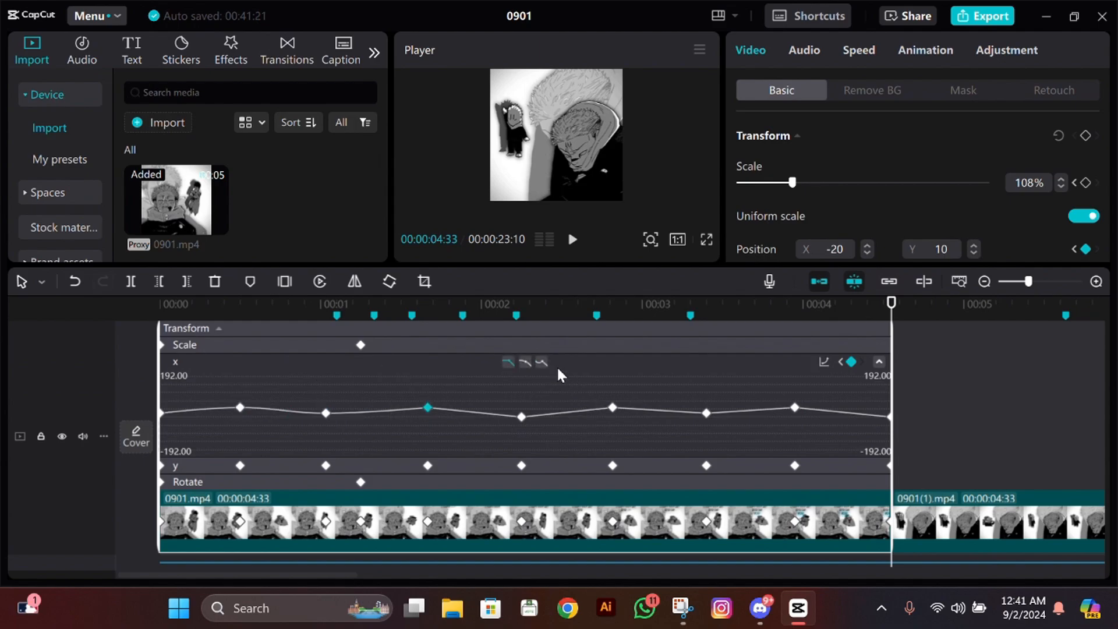
click(542, 363)
drag(558, 435, 501, 370)
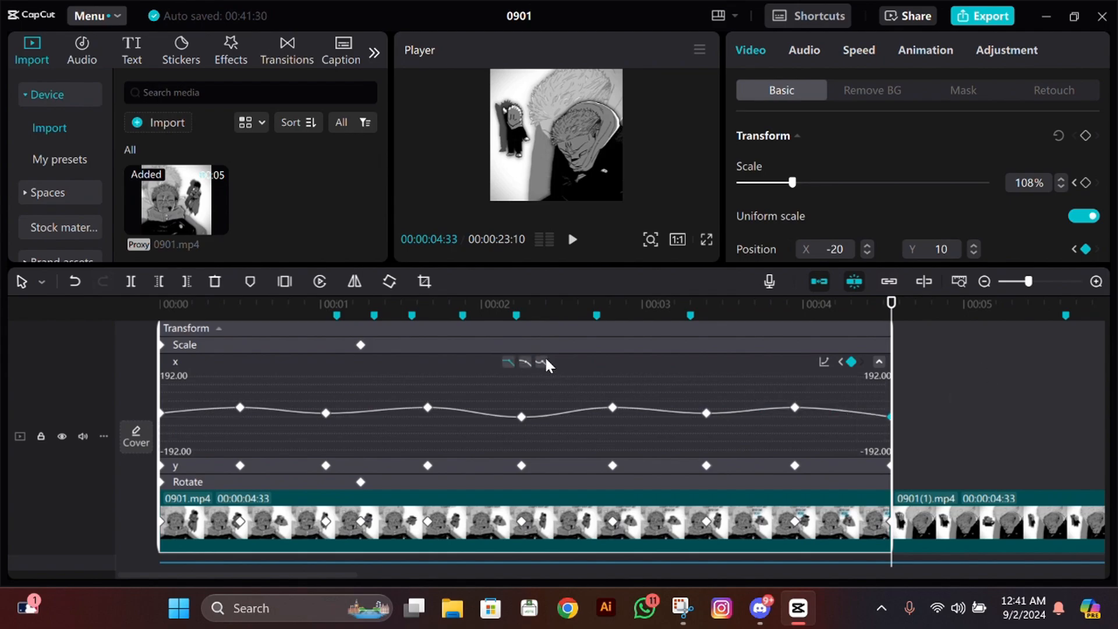
Set the position keyframes of 0901.mp4 at 00:00:01:02, 00:00:02:15 and 00:00:03:24 to X -20, Y 10
drag(317, 305, 324, 309)
scroll(833, 184, down, 2)
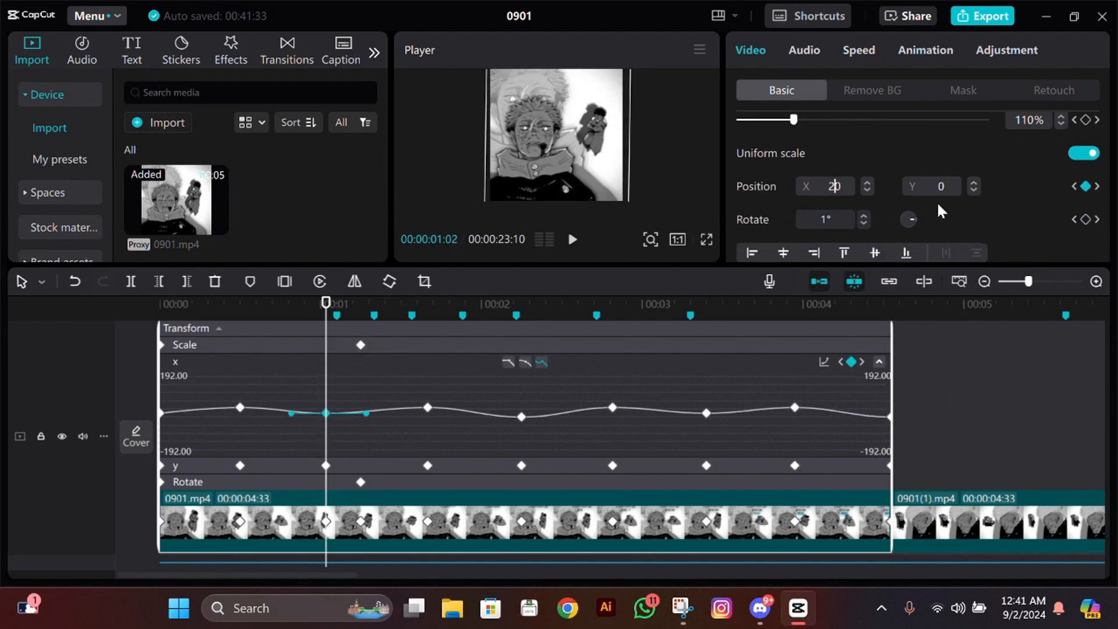
click(828, 186)
text(-)
click(939, 186)
text(1)
click(523, 307)
click(938, 186)
text(1)
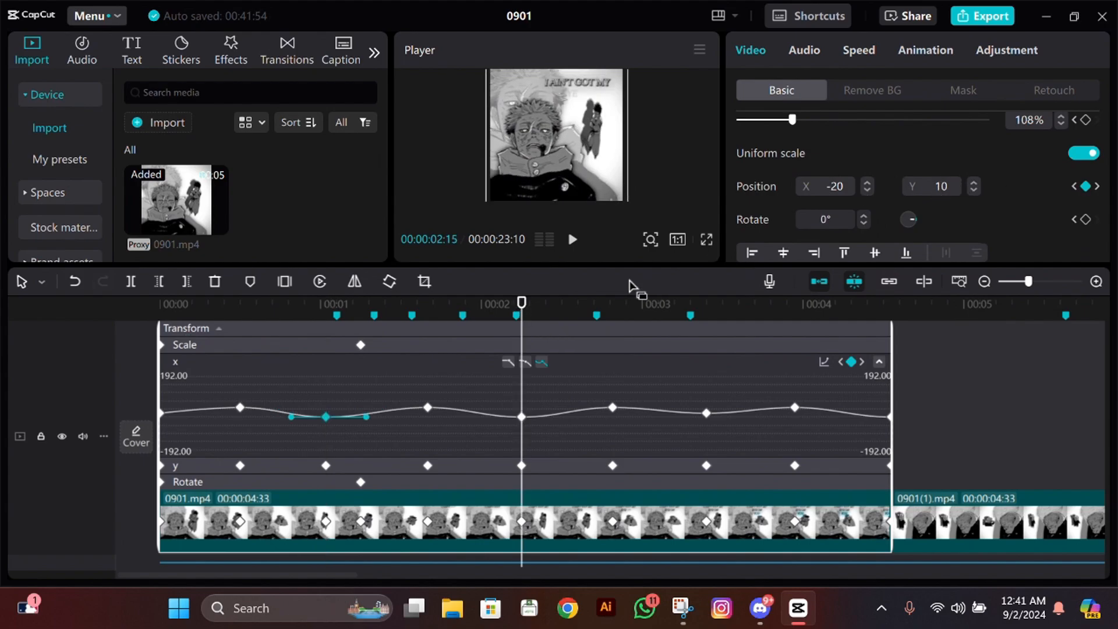
drag(623, 304, 707, 305)
Smooth the Y position curve of 0901.mp4 with the wave curve type through all its keyframes
click(848, 461)
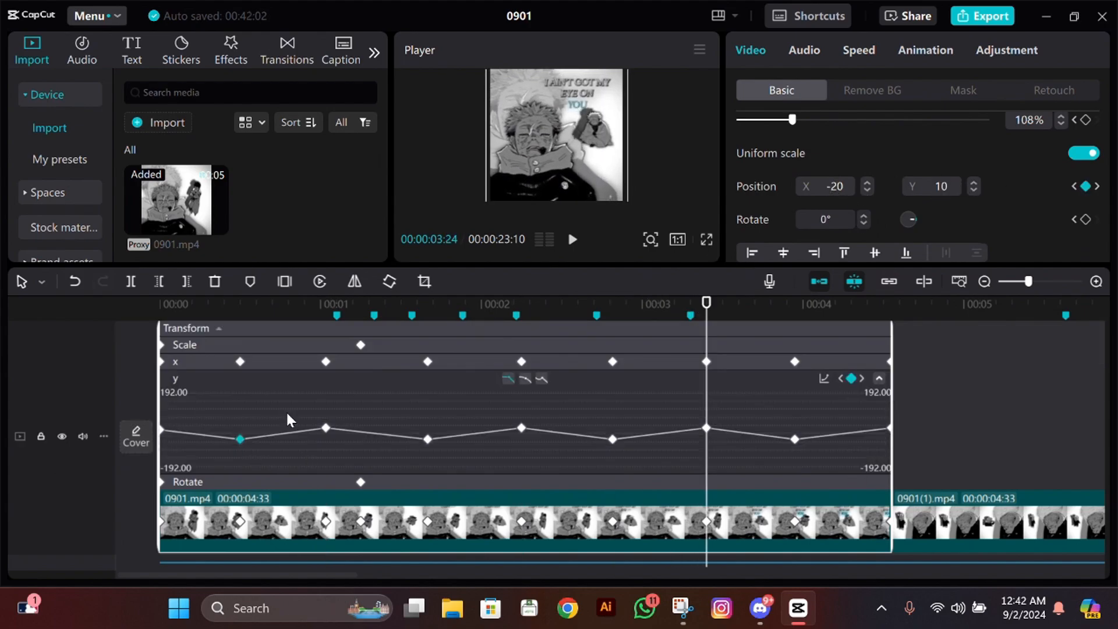
click(541, 378)
drag(349, 452, 303, 405)
click(542, 379)
drag(451, 454, 402, 406)
click(542, 378)
drag(544, 449, 501, 402)
click(542, 378)
drag(639, 454, 590, 396)
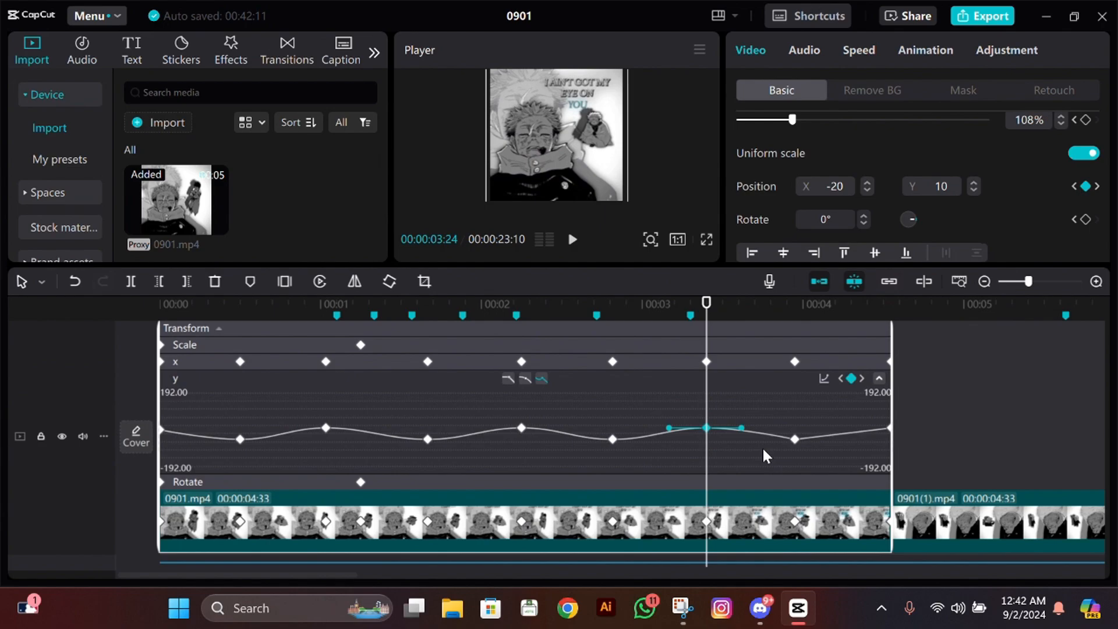
drag(803, 459, 728, 399)
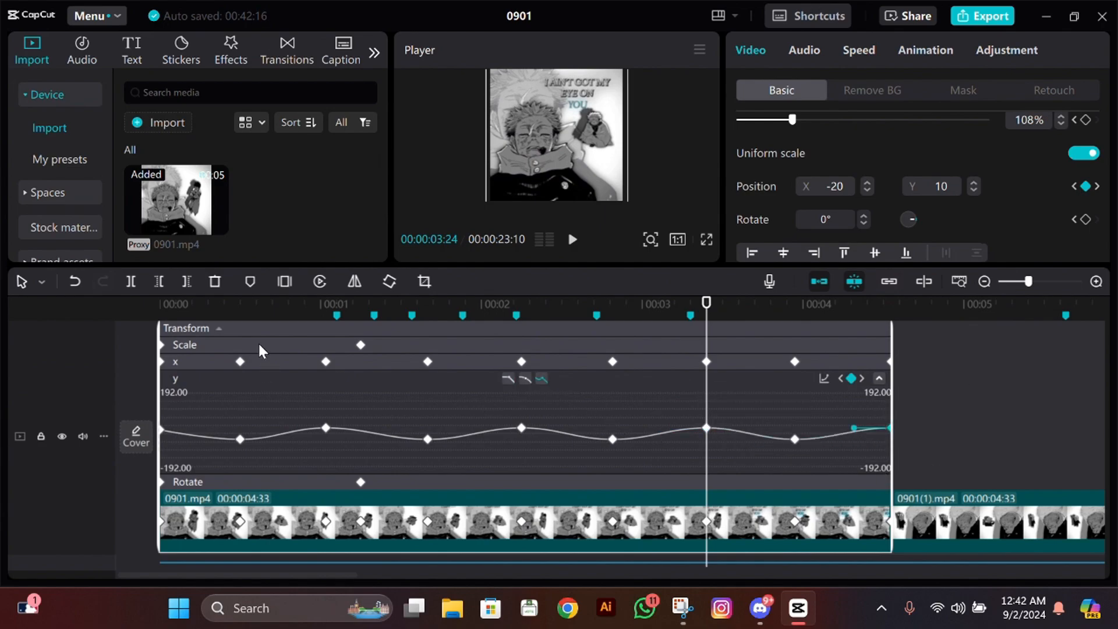
Collapse the keyframe view of 0901.mp4 and play the clip from the start to check the position sway
click(219, 328)
drag(531, 265, 532, 259)
key(Home)
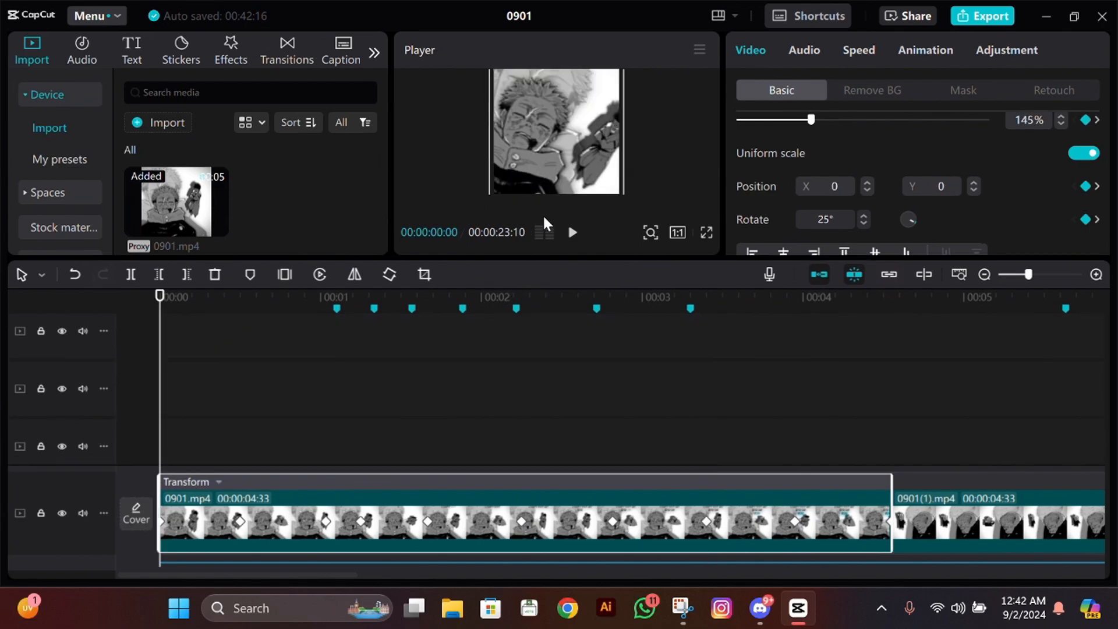
key(space)
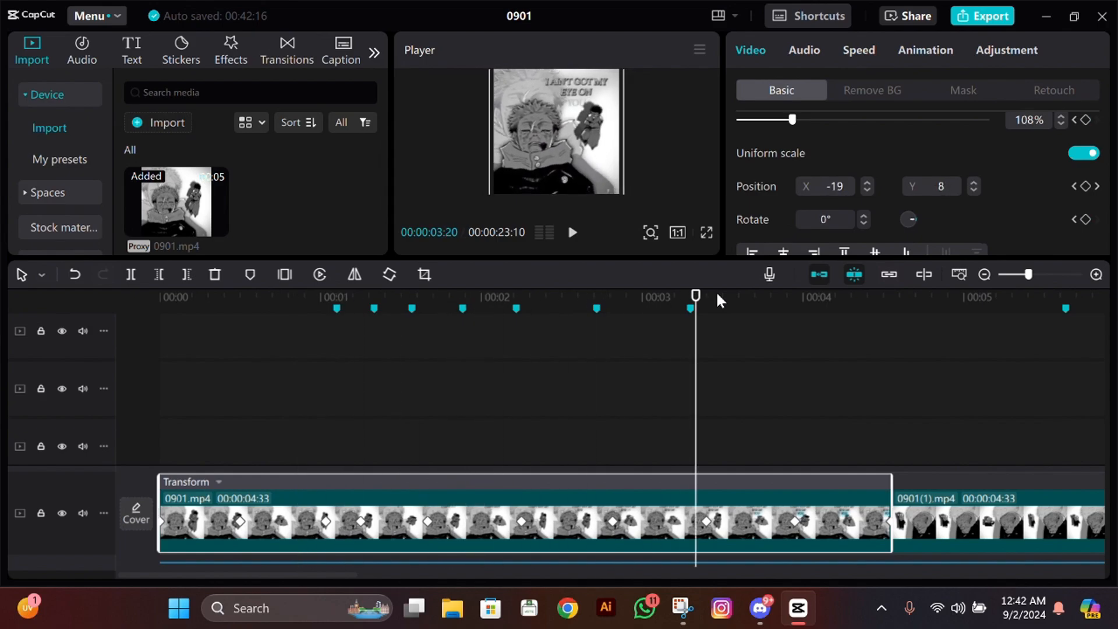
Copy all X position keyframes of 0901.mp4 and paste them at the start of 0901(1).mp4
click(1013, 275)
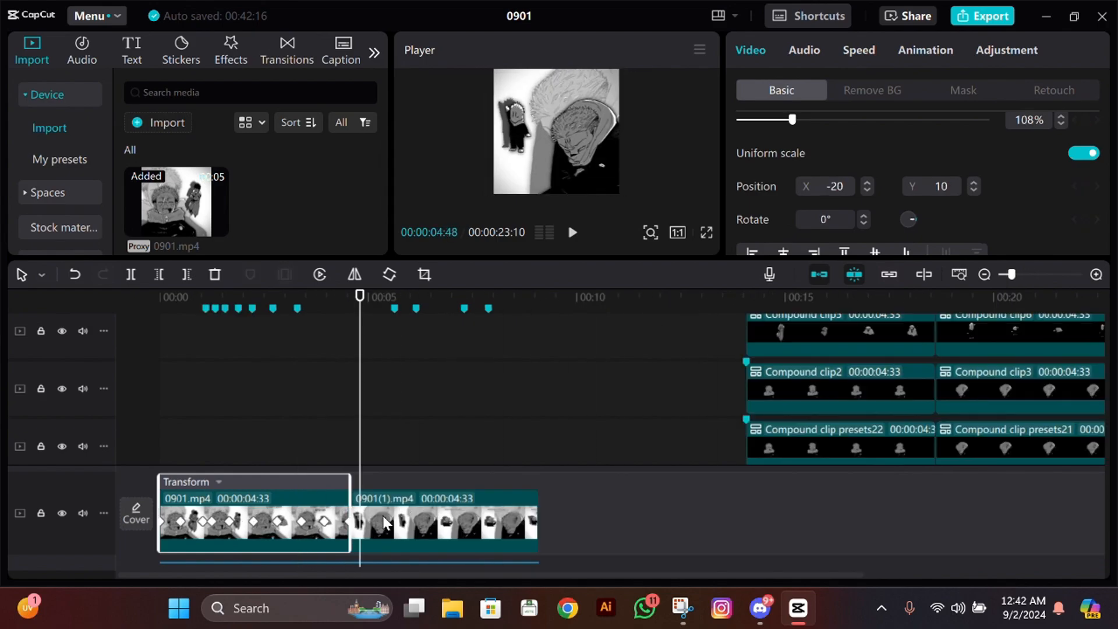
click(353, 521)
click(217, 483)
click(337, 441)
drag(336, 442, 160, 396)
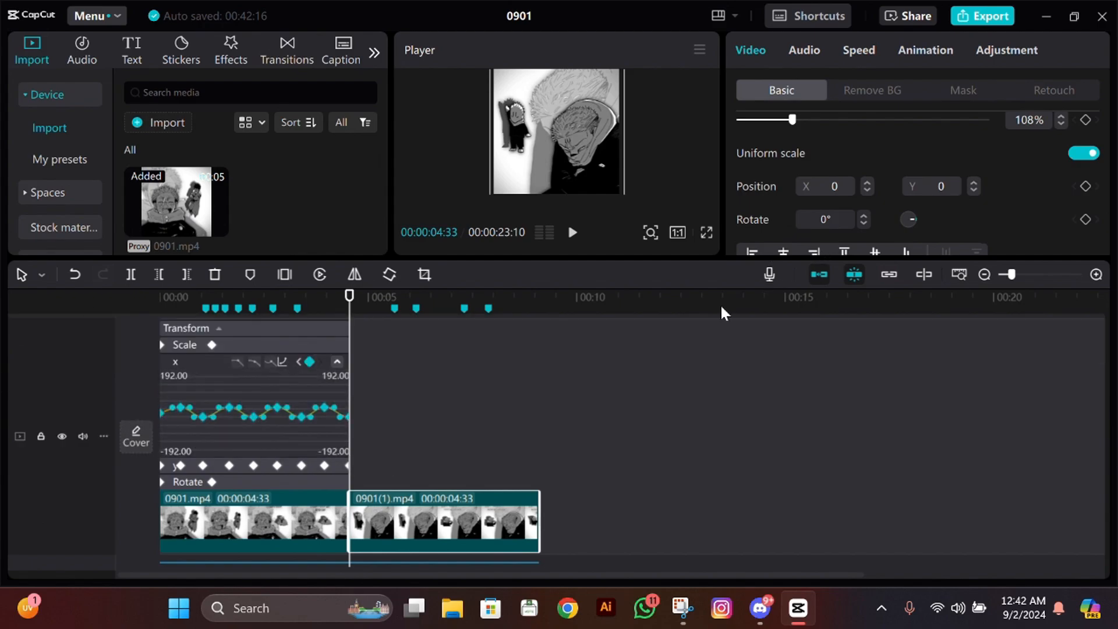
key(v)
key(ctrl+z)
drag(317, 439, 80, 350)
Copy the Y position and scale keyframes of 0901.mp4 to the start of 0901(1).mp4
click(336, 465)
click(337, 465)
drag(335, 455, 209, 330)
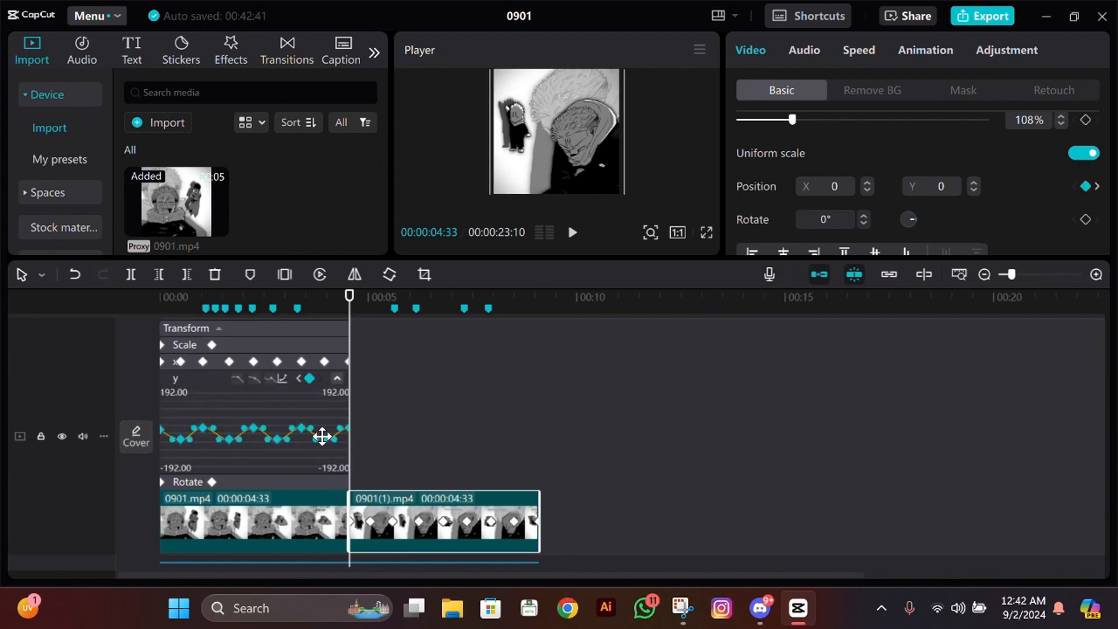
click(295, 347)
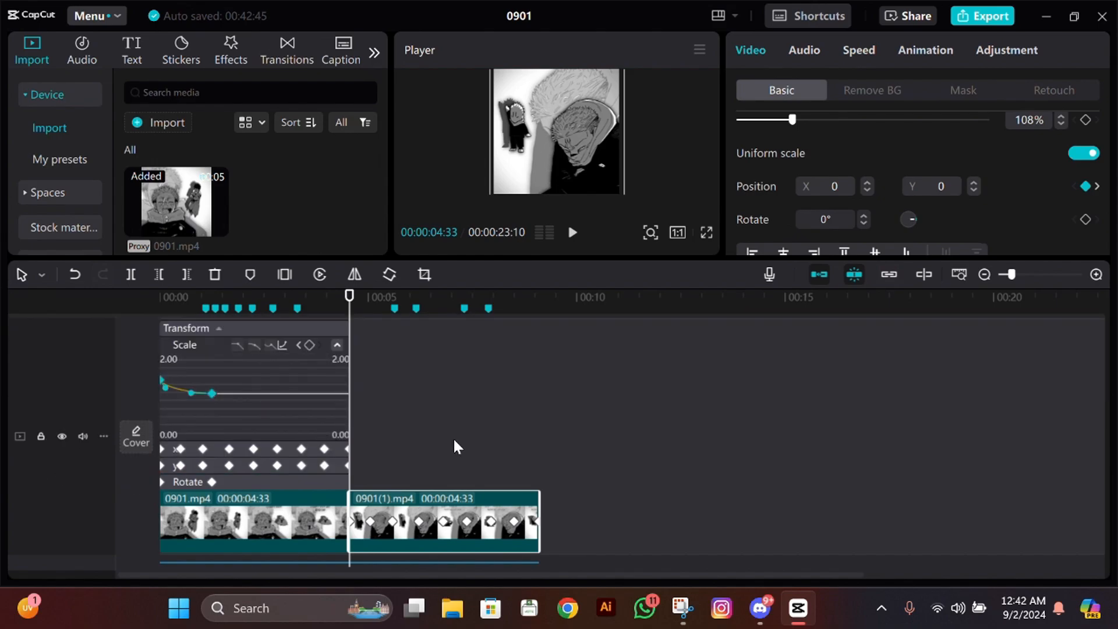
click(255, 511)
click(254, 512)
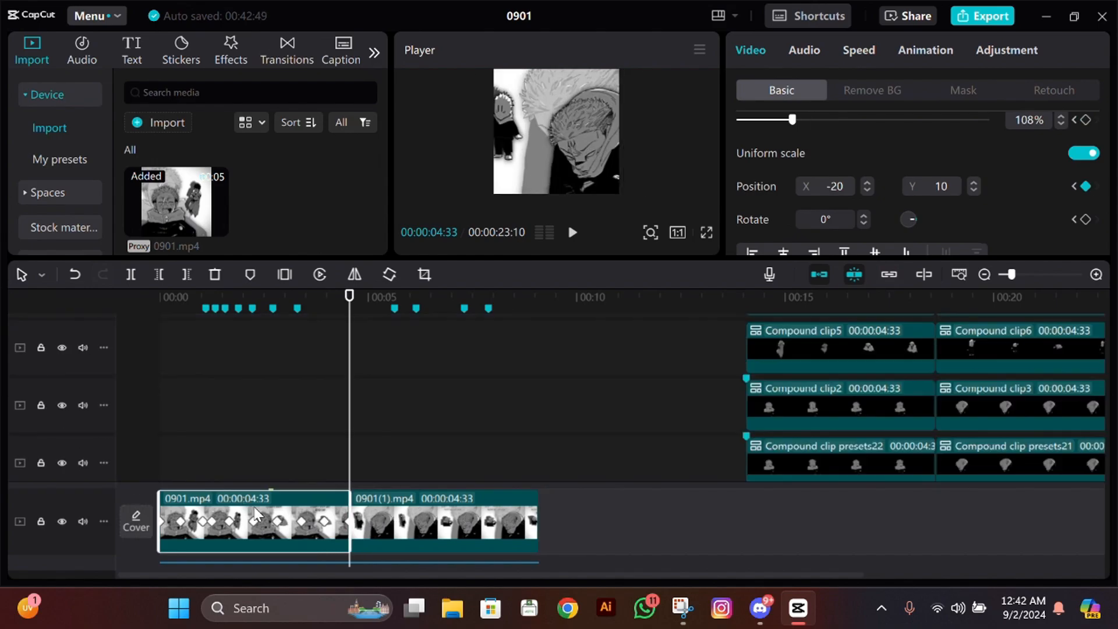
Keyframe the rotation of 0901(1).mp4 from -25° at its start to 0° at the second scale keyframe, 00:00:05:48
click(393, 492)
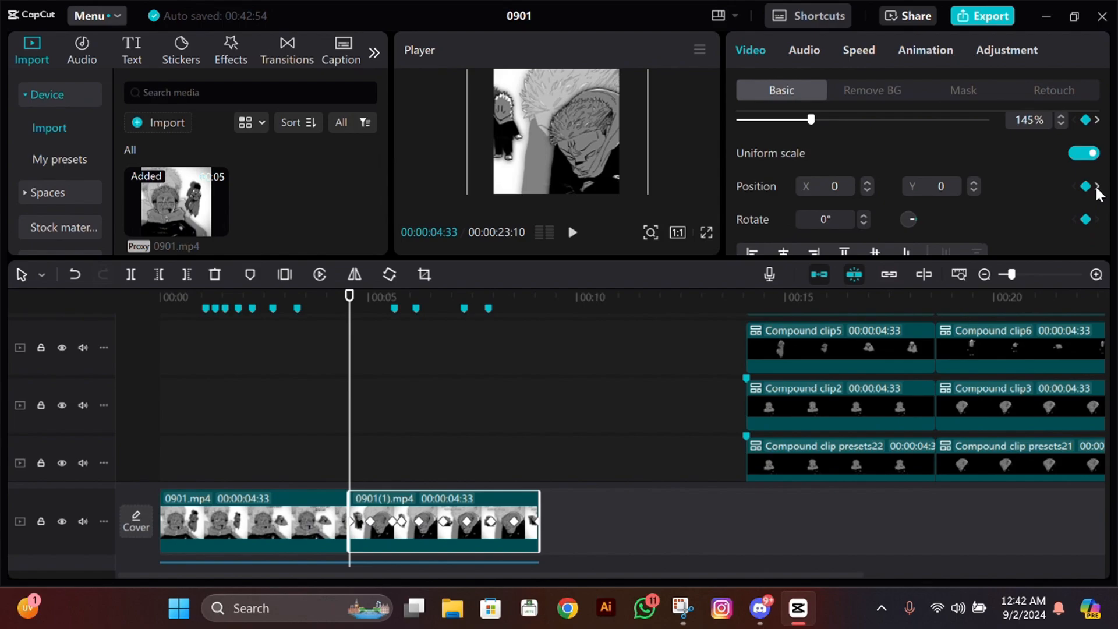
click(1098, 121)
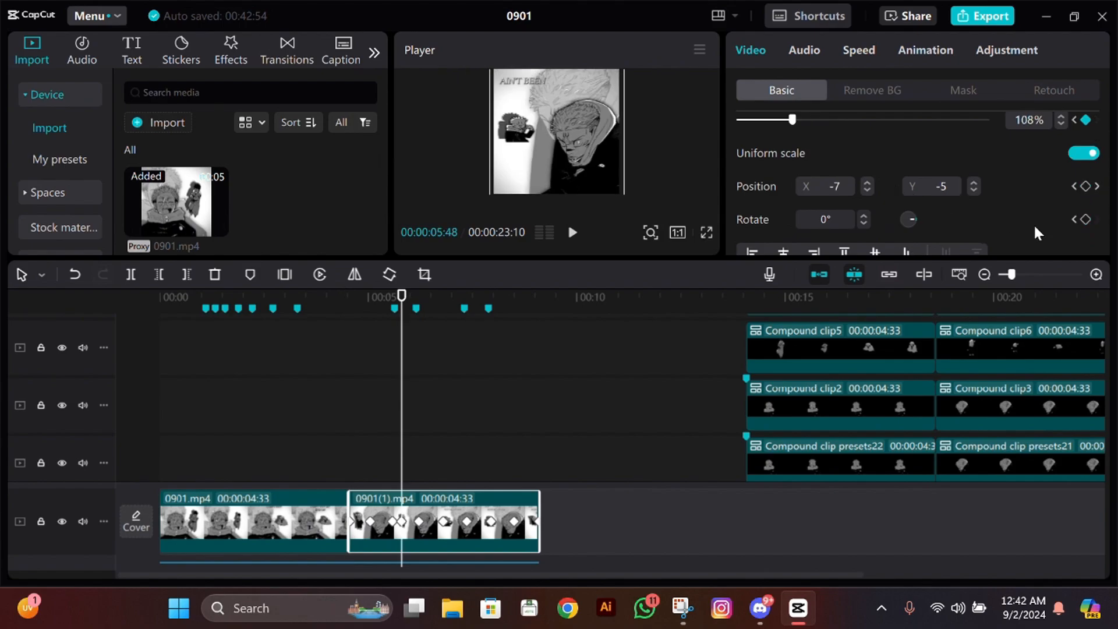
click(1073, 218)
click(838, 224)
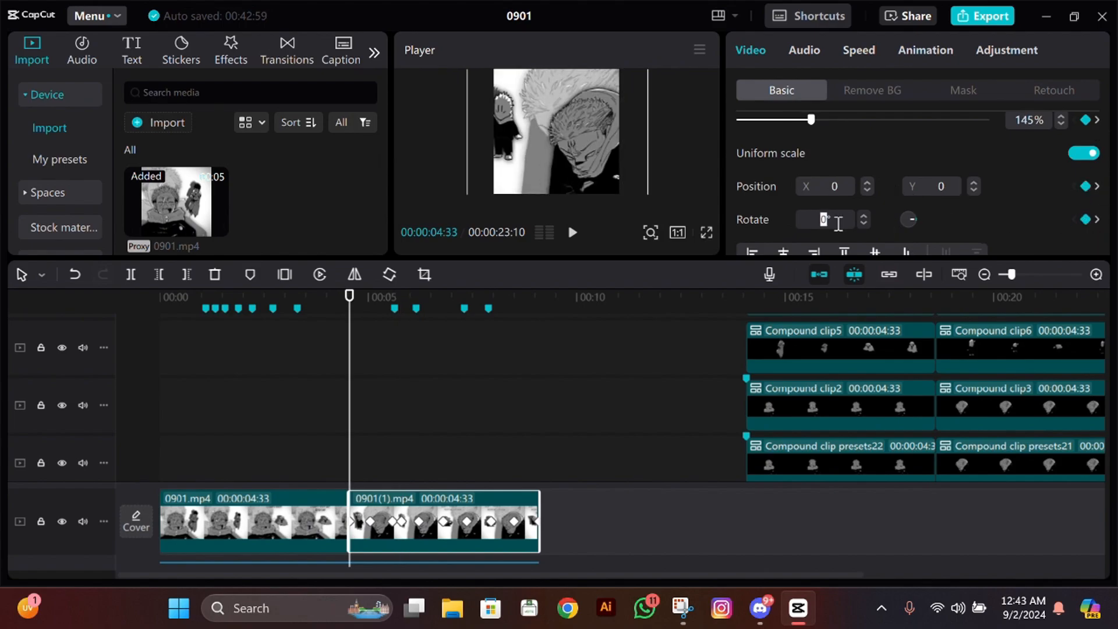
text(-25)
key(Return)
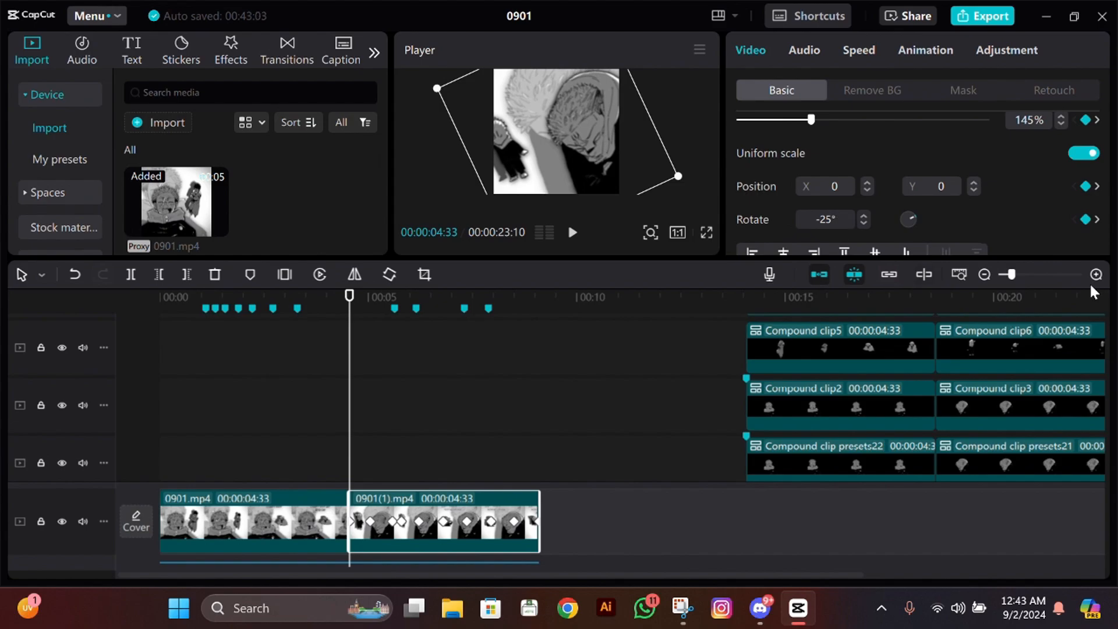
Show the keyframes of 0901(1).mp4 and reshape the rotation curve between its two keyframes, then preview the motion
click(1017, 276)
right_click(485, 508)
click(539, 545)
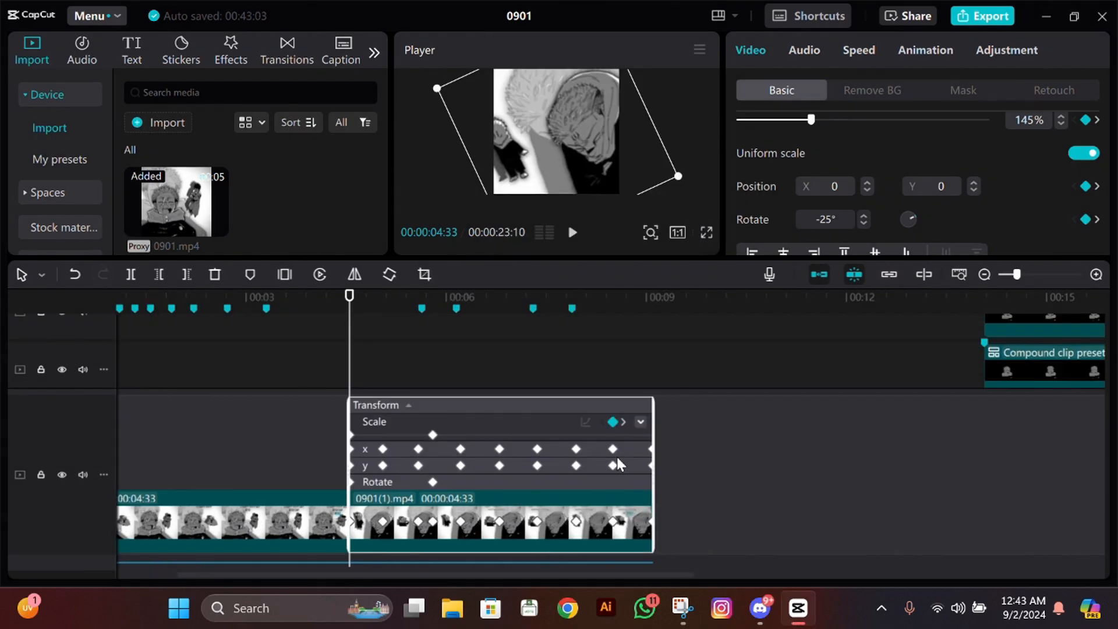
click(640, 467)
click(1025, 274)
click(367, 463)
click(632, 395)
click(495, 446)
drag(408, 464, 367, 457)
click(352, 465)
key(space)
key(space)
Add a Fade In and a fade-out animation to 0901.mp4
click(1018, 274)
click(160, 373)
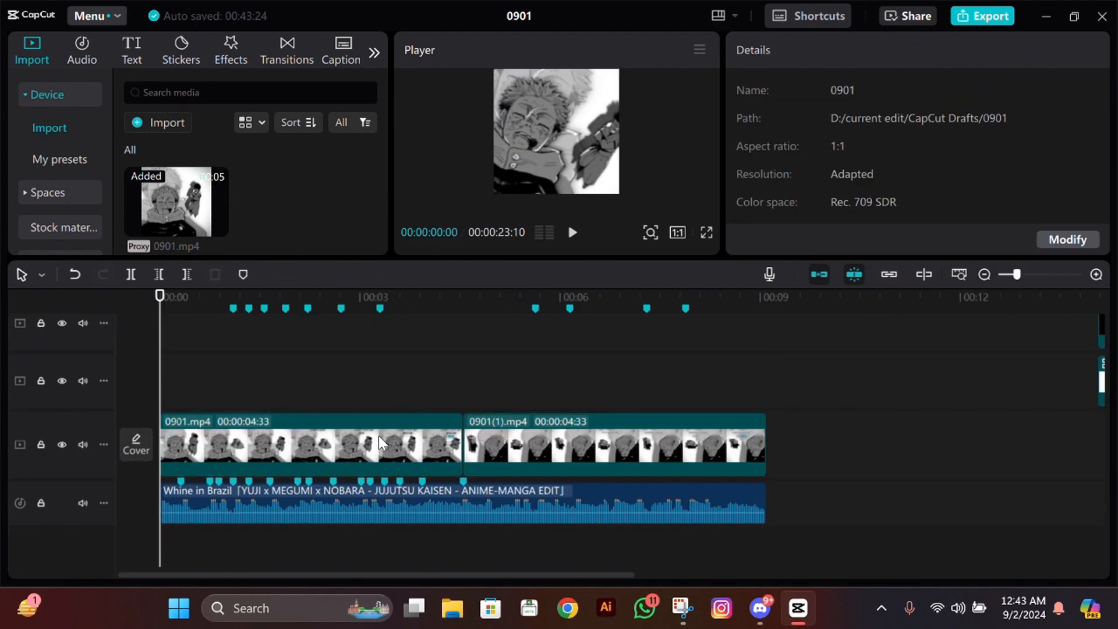
click(379, 437)
click(925, 51)
click(831, 147)
click(919, 90)
click(832, 147)
Add a 0.5 s Fade In and a fade-out animation to 0901(1).mp4
click(524, 446)
click(796, 90)
click(832, 147)
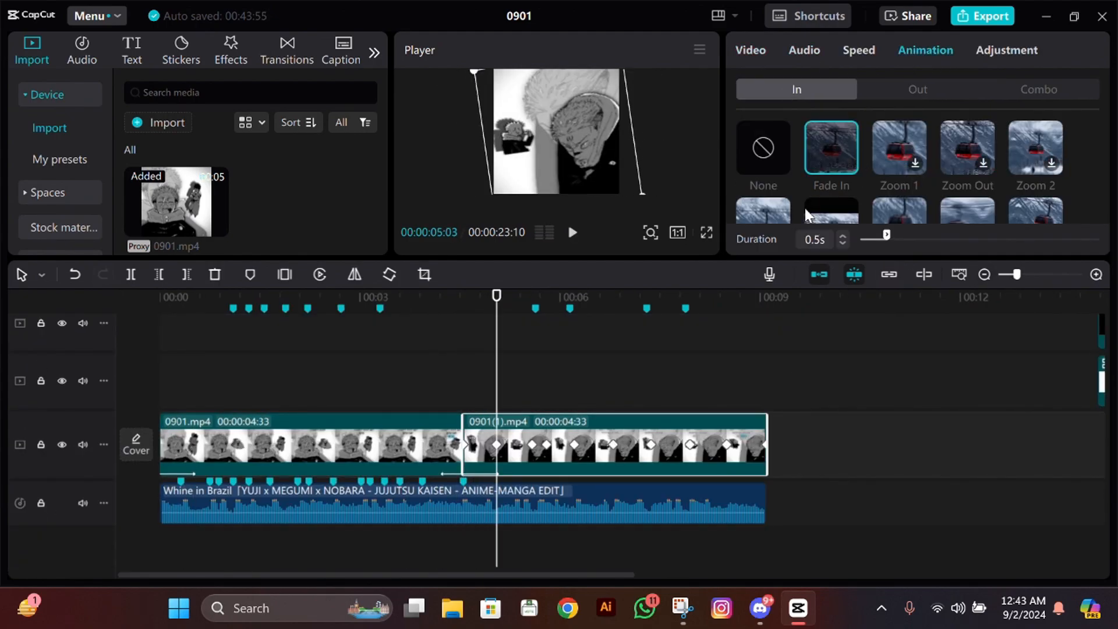
click(733, 379)
click(745, 446)
click(918, 90)
click(831, 147)
Play both clips from the start of the timeline to check the fades and keyframed motion
click(341, 379)
click(161, 393)
key(space)
mouse_move(1017, 274)
mouse_down()
mouse_move(1001, 274)
mouse_move(1014, 274)
mouse_up()
click(160, 350)
key(space)
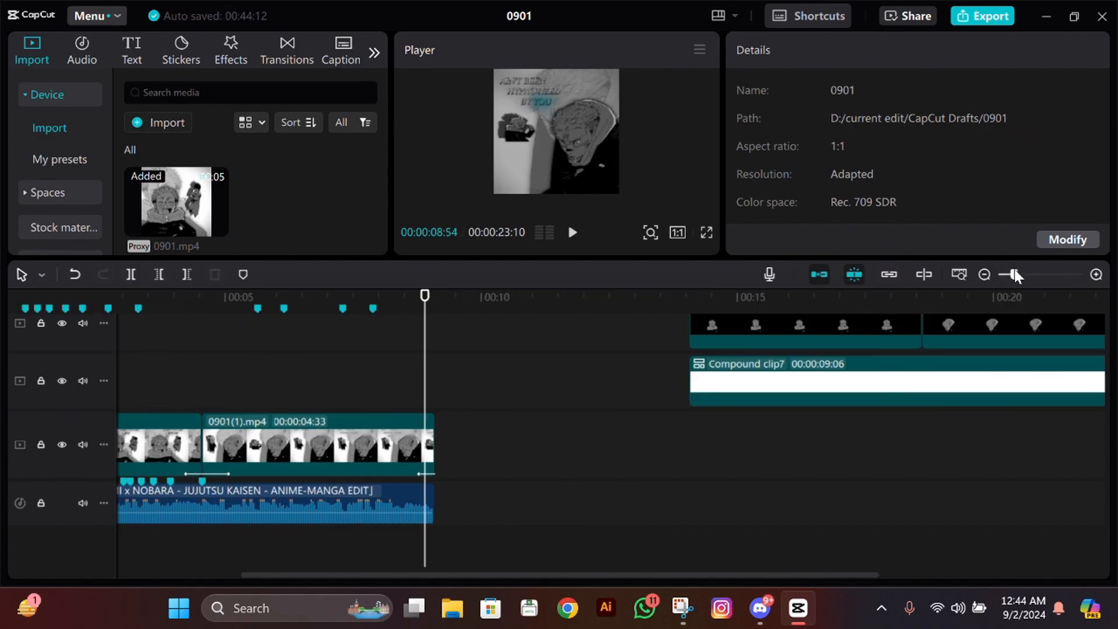
Select 0901.mp4 and 0901(1).mp4 together and set their Vignette adjustment to 6
drag(390, 575, 266, 575)
click(239, 378)
click(336, 428)
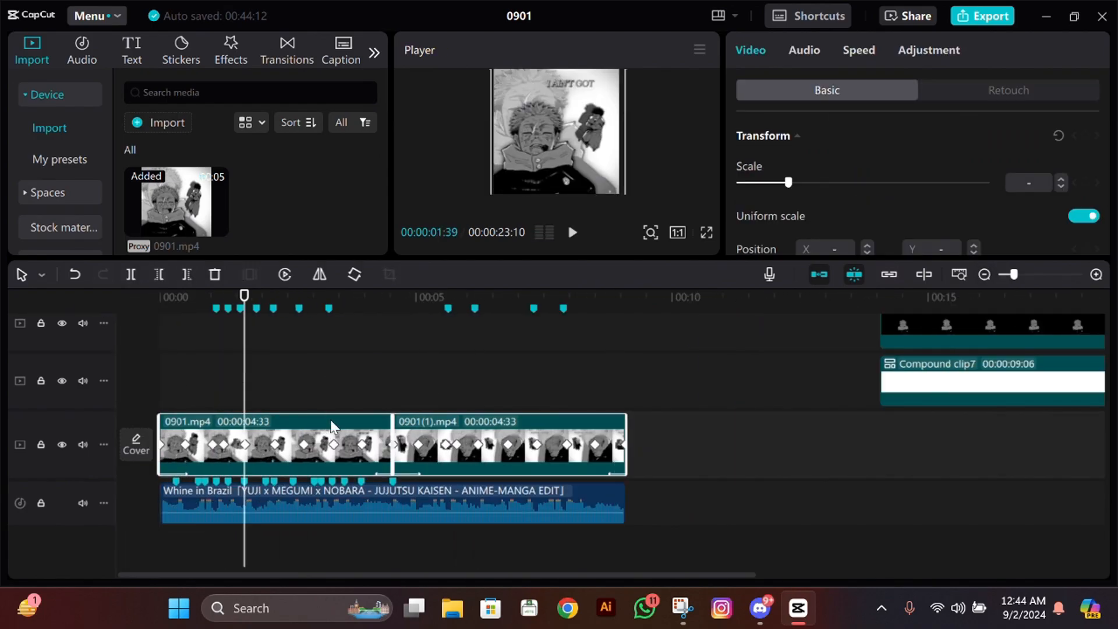
click(928, 50)
click(797, 90)
scroll(956, 151, down, 10)
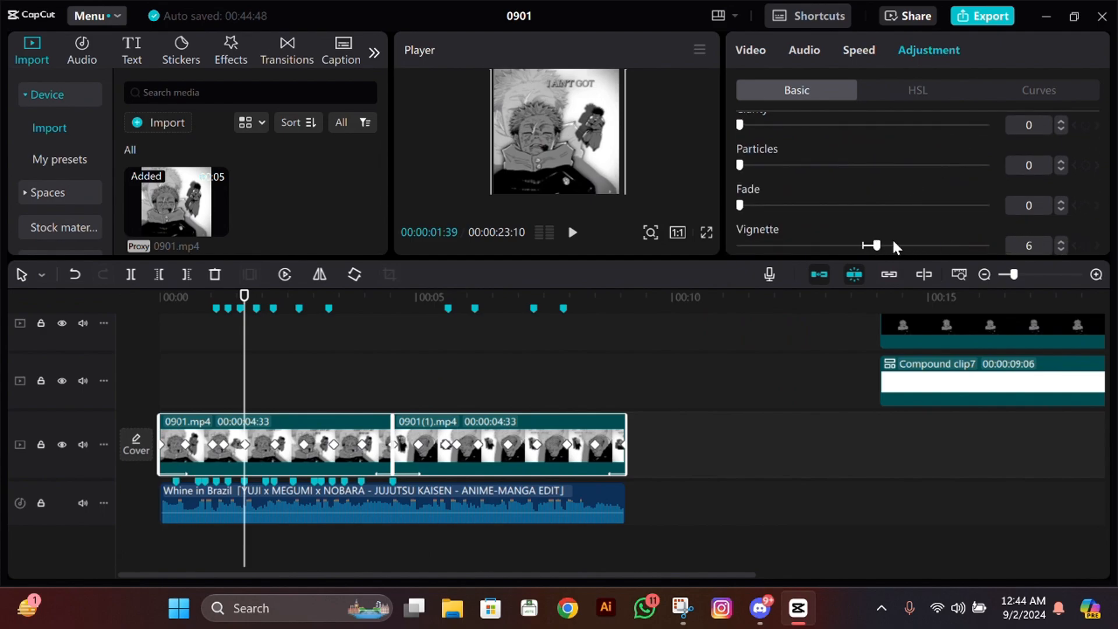
Import the gradient overlay image and the 5mm overlay video into the project media
click(160, 347)
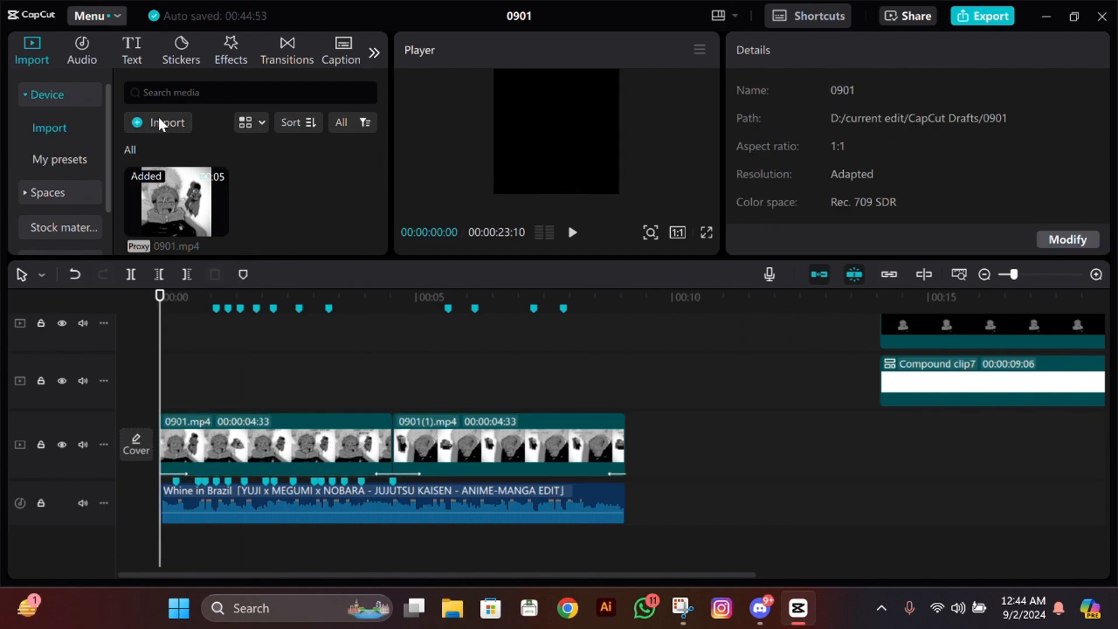
scroll(303, 192, down, 2)
Set the colour temperature of 0901.mp4 and 0901(1).mp4 together to -12
drag(228, 371, 482, 431)
click(361, 298)
click(1022, 96)
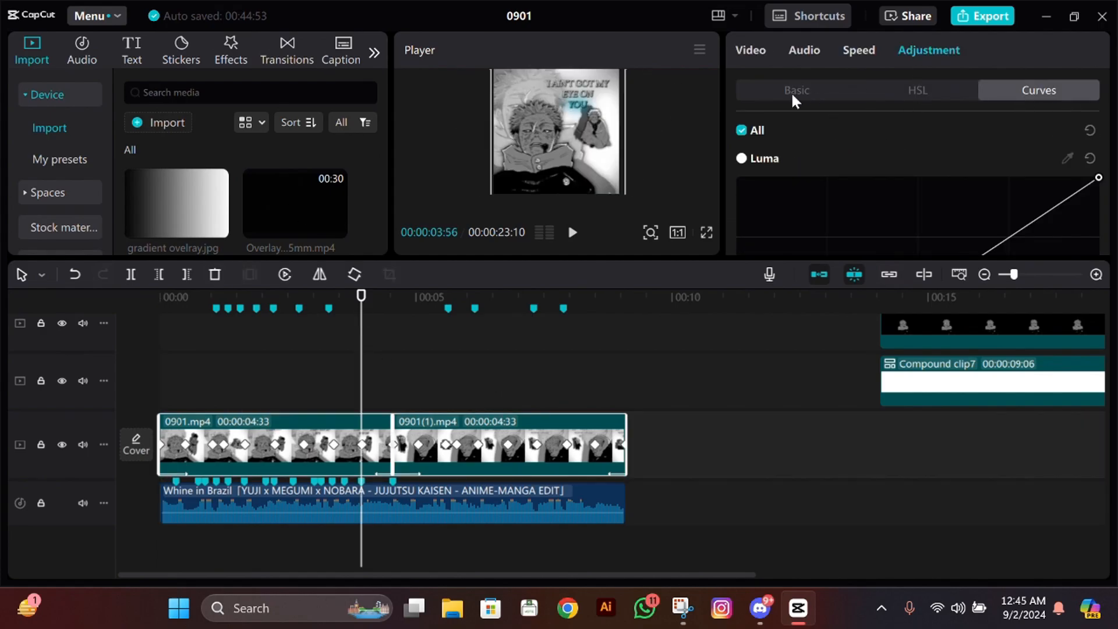
click(791, 92)
scroll(945, 162, down, 5)
drag(863, 176, 827, 178)
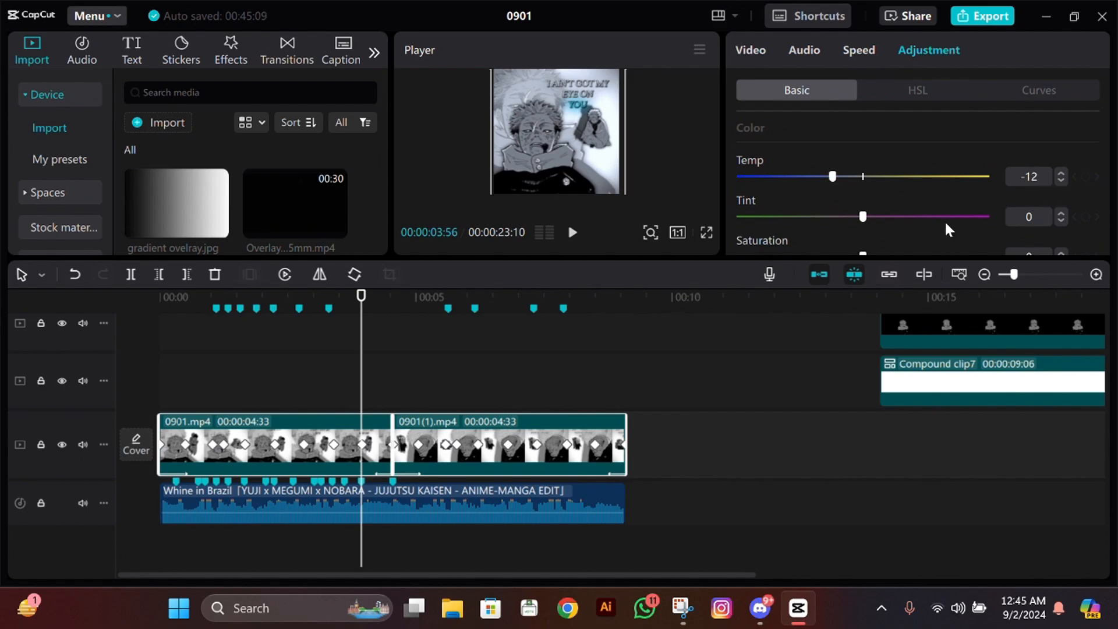
Set the Exposure of both clips to -7 and their Contrast to 10
scroll(932, 216, down, 4)
drag(862, 153, 847, 153)
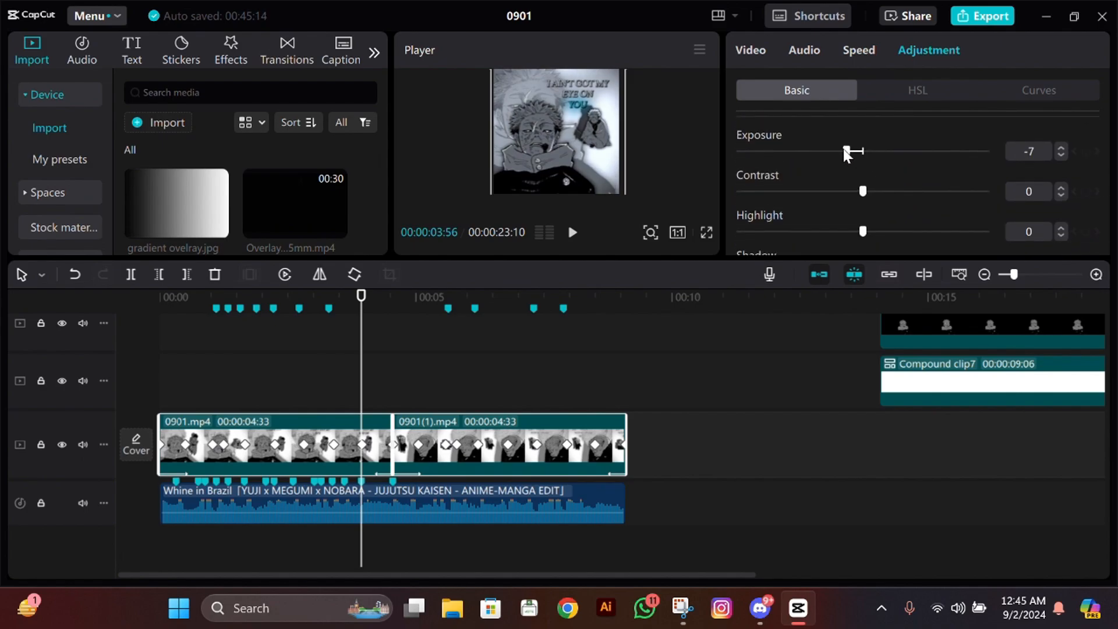
drag(894, 192, 888, 193)
scroll(892, 193, down, 3)
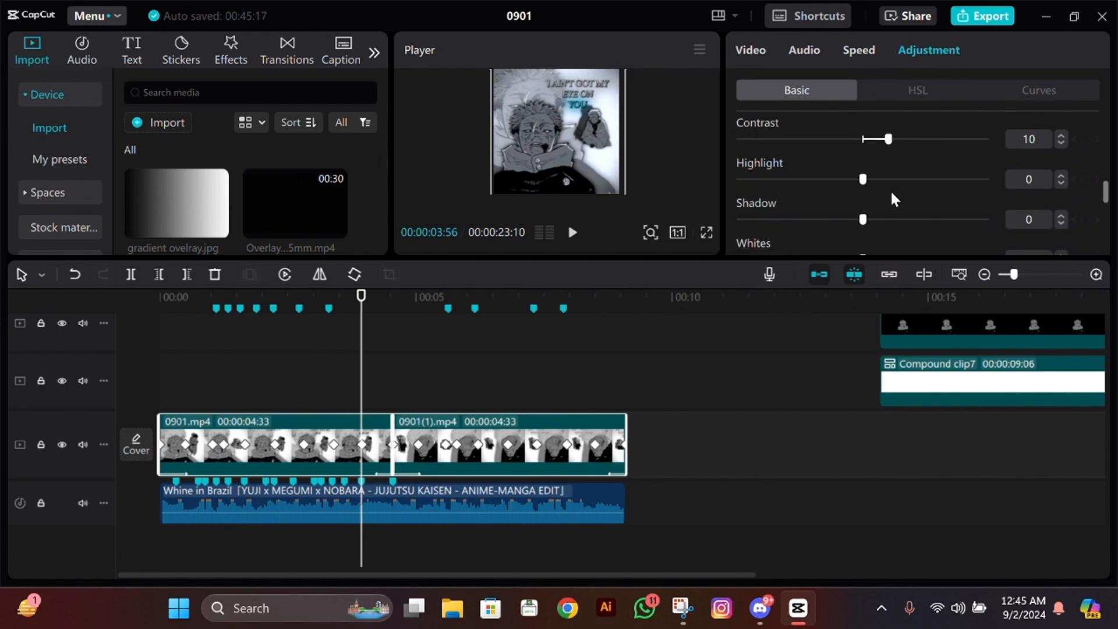
click(893, 248)
drag(893, 249, 896, 251)
Place gradient ovelray.jpg on the track above both clips and extend it to 00:00:09:06
drag(176, 202, 163, 384)
drag(429, 382, 627, 383)
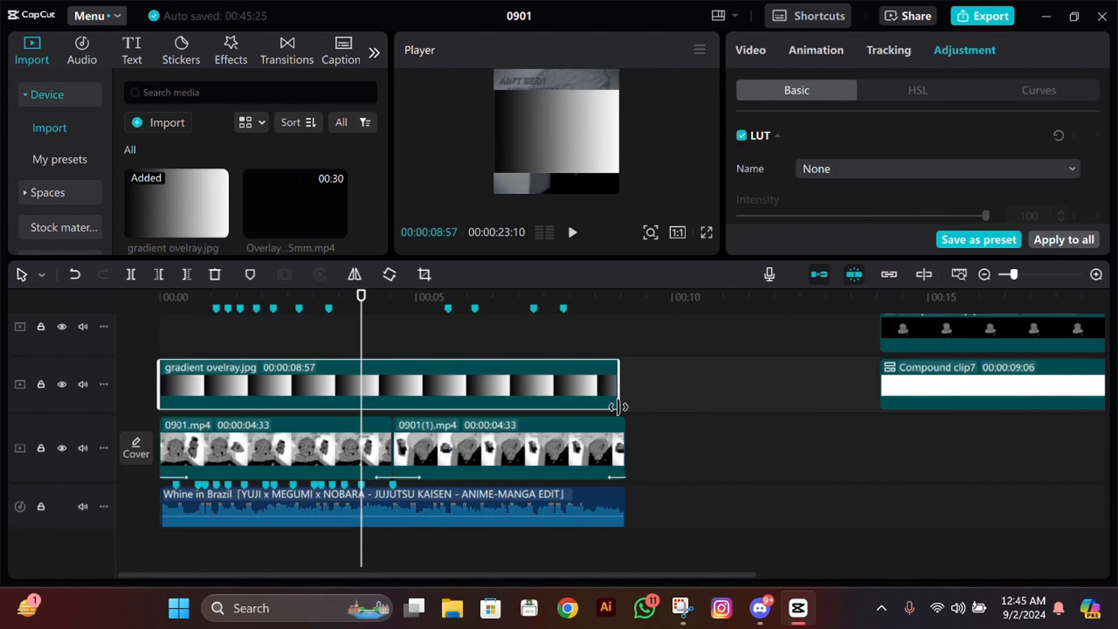
Rotate the gradient image a quarter turn with its dark end at the bottom and enlarge it to cover the frame
drag(556, 193, 630, 133)
click(750, 51)
drag(789, 183, 833, 175)
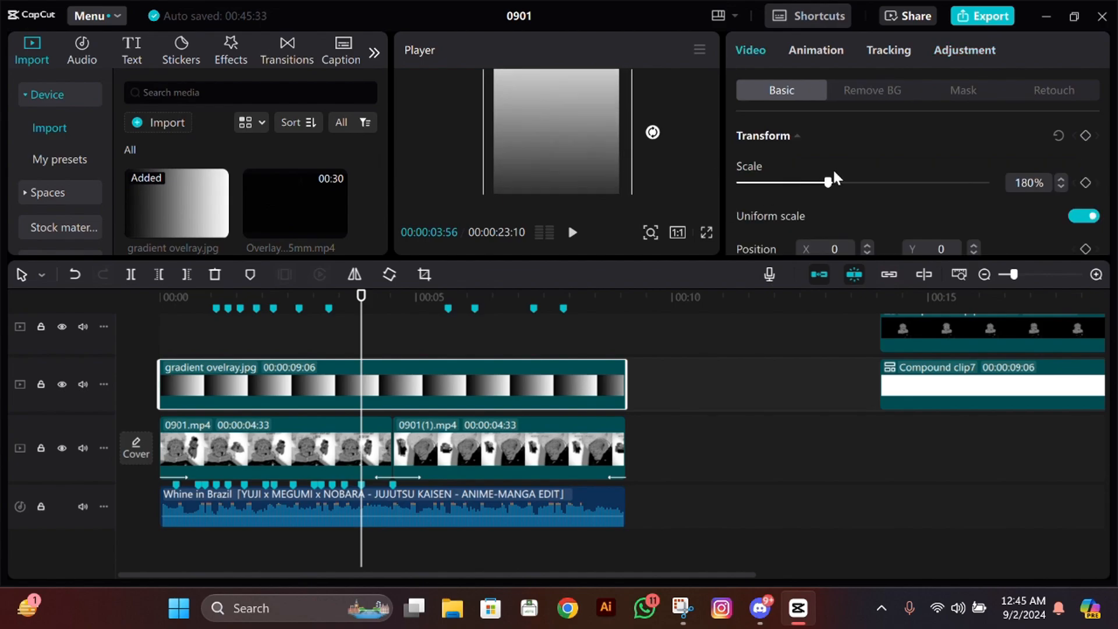
Set the blend mode of the gradient image to Overlay
scroll(815, 209, down, 5)
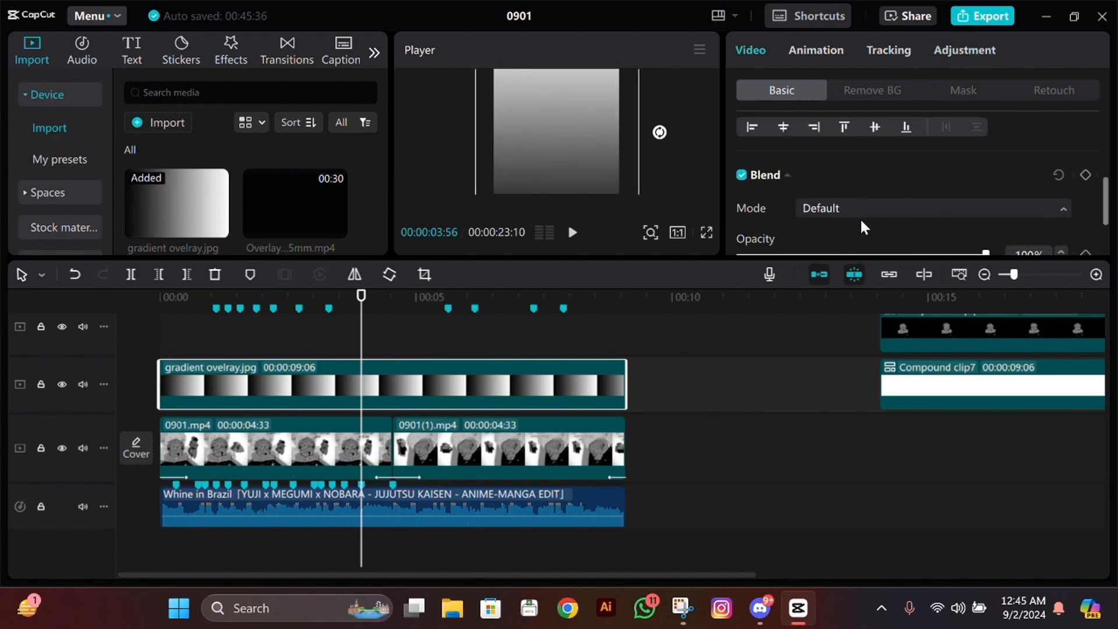
click(861, 210)
click(874, 347)
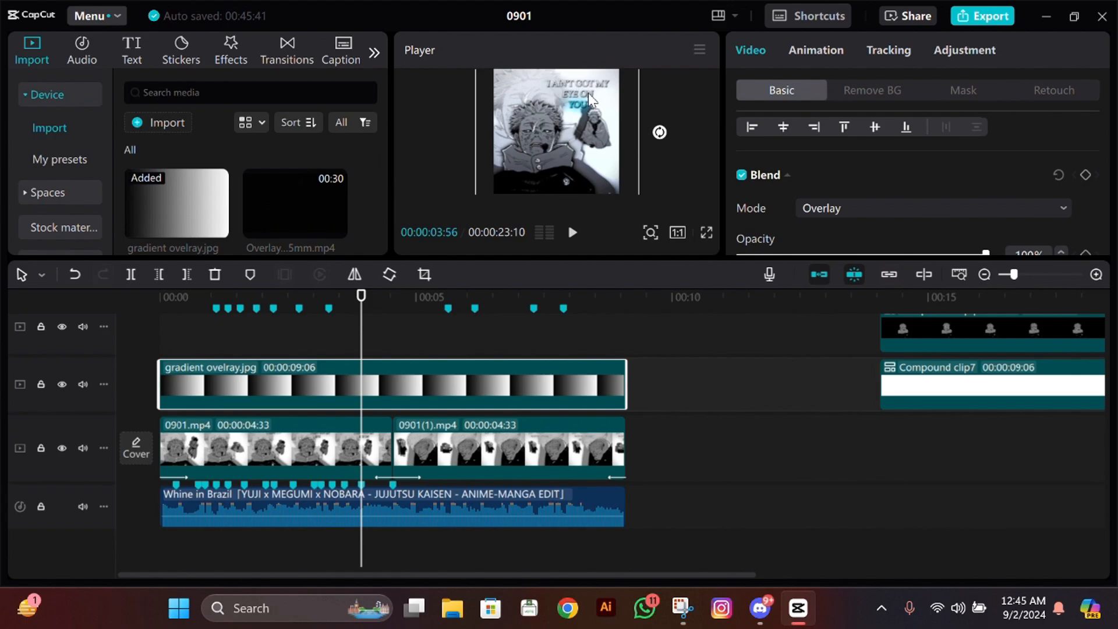
Place the black scratch-and-dust overlay video on a track above the gradient and scale it to 203%
scroll(288, 180, up, 1)
scroll(288, 219, down, 2)
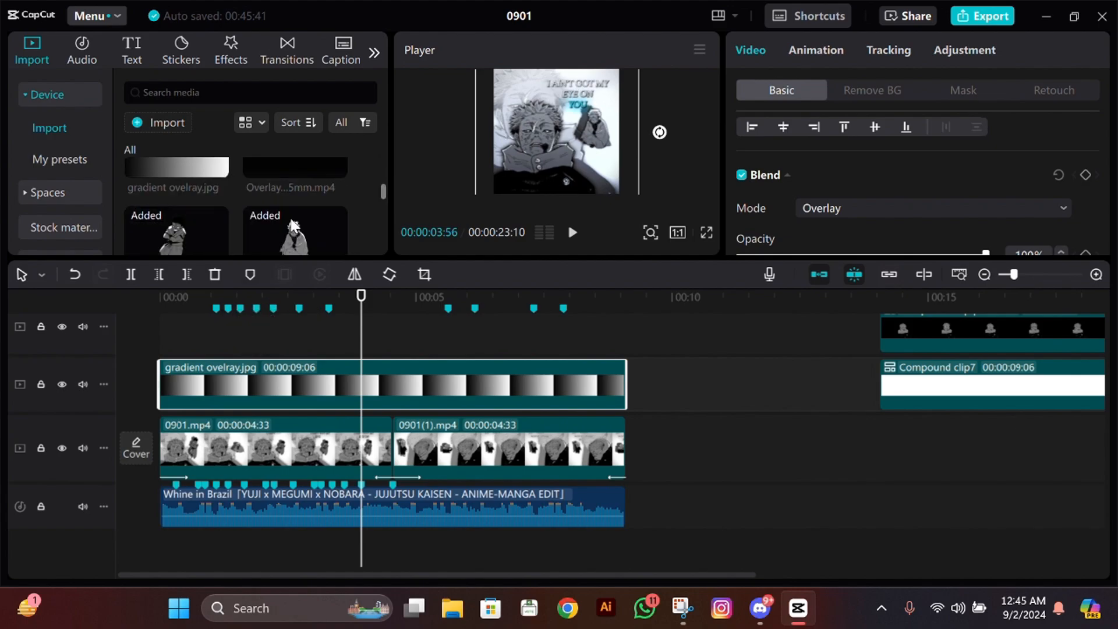
scroll(295, 228, up, 1)
drag(294, 226, 420, 331)
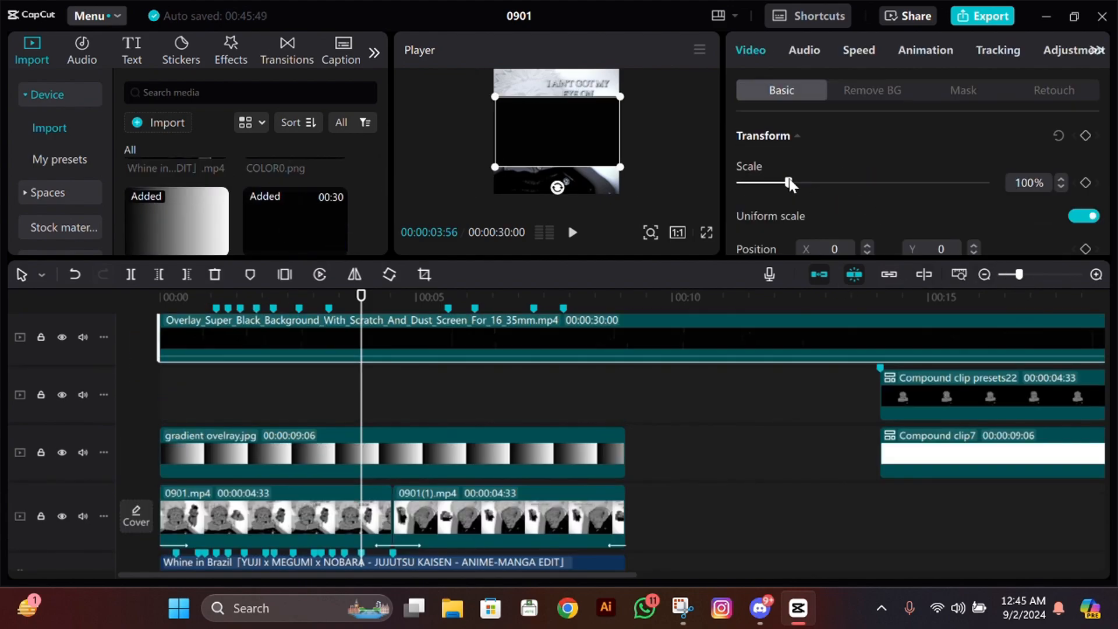
drag(789, 183, 841, 174)
click(1008, 275)
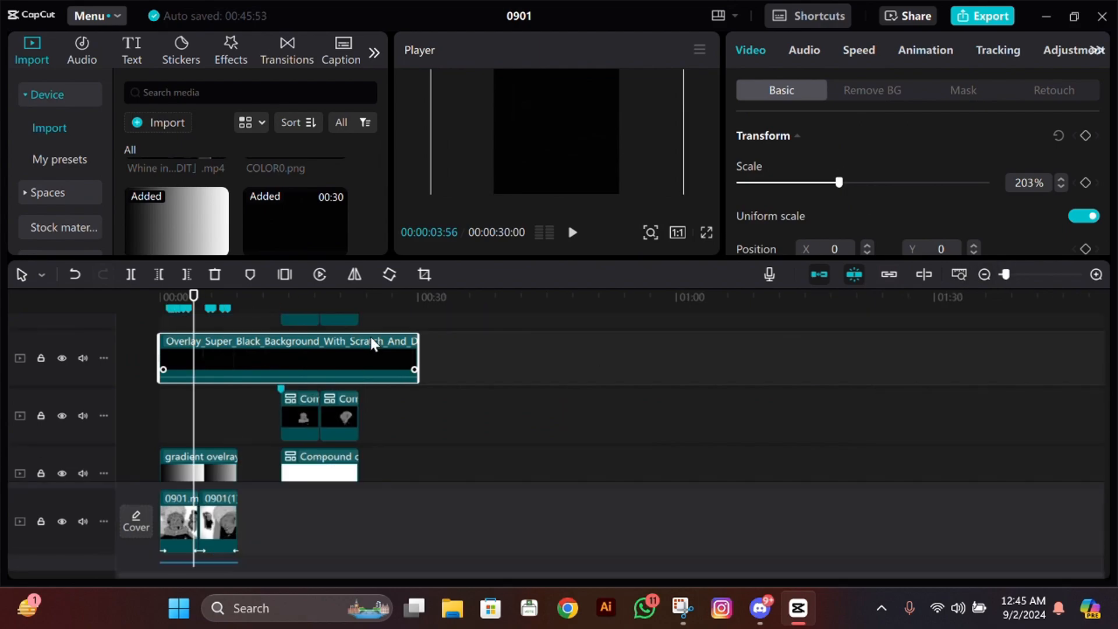
Cut off the dust overlay before 00:00:48:21 and move the remaining piece to the timeline start above the gradient
drag(371, 344, 609, 350)
drag(543, 314, 576, 312)
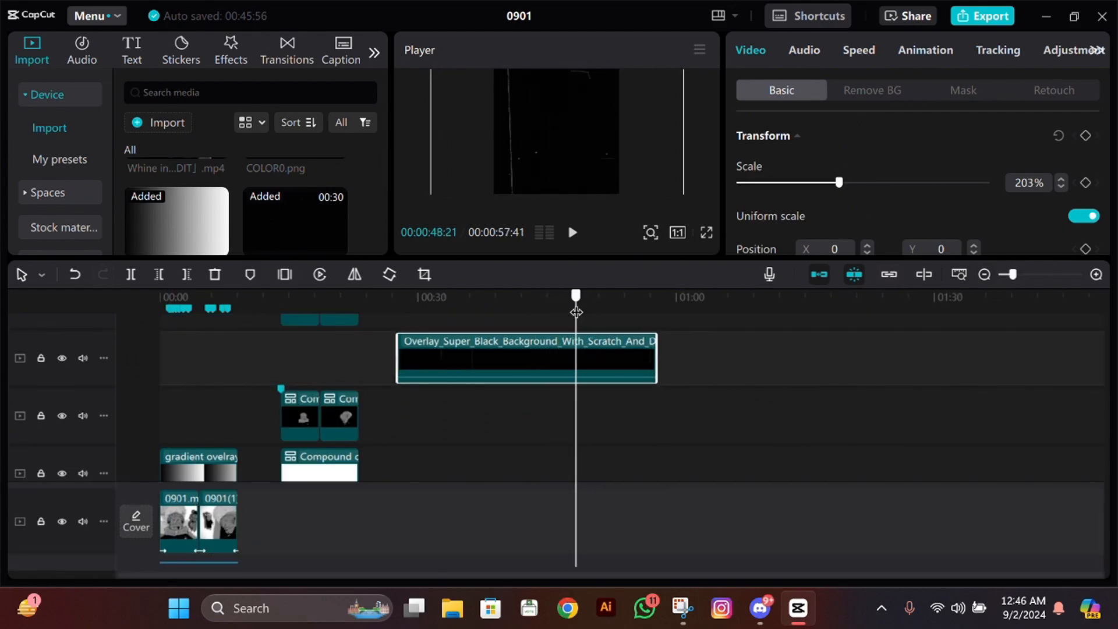
key(q)
drag(612, 359, 87, 410)
drag(166, 322, 155, 336)
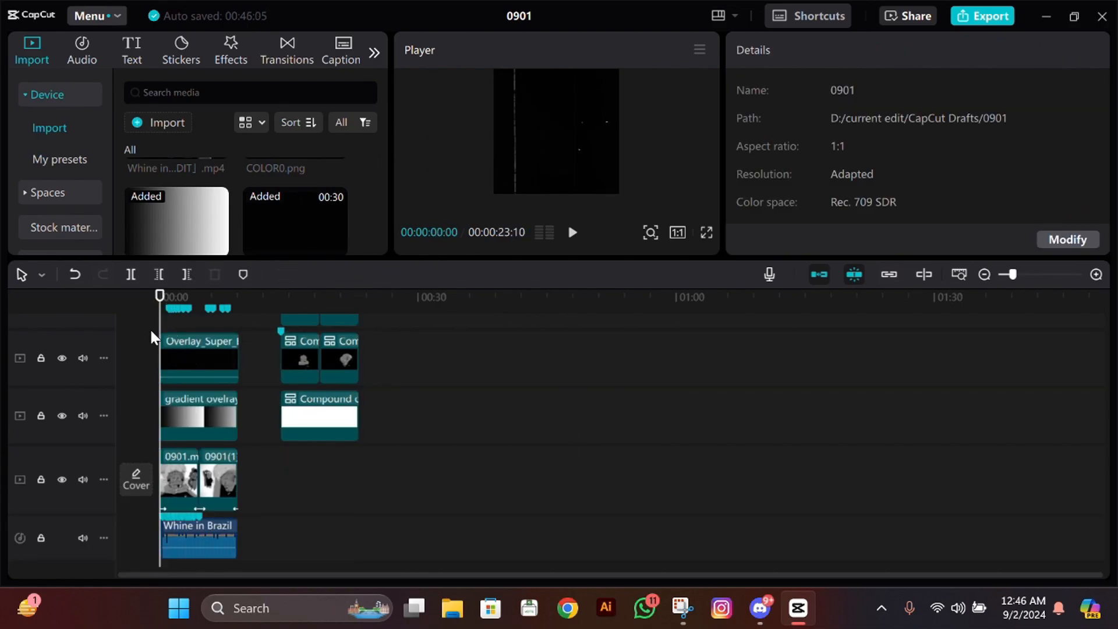
Set the blend mode of the dust overlay to Screen
click(189, 352)
scroll(944, 174, down, 4)
click(855, 208)
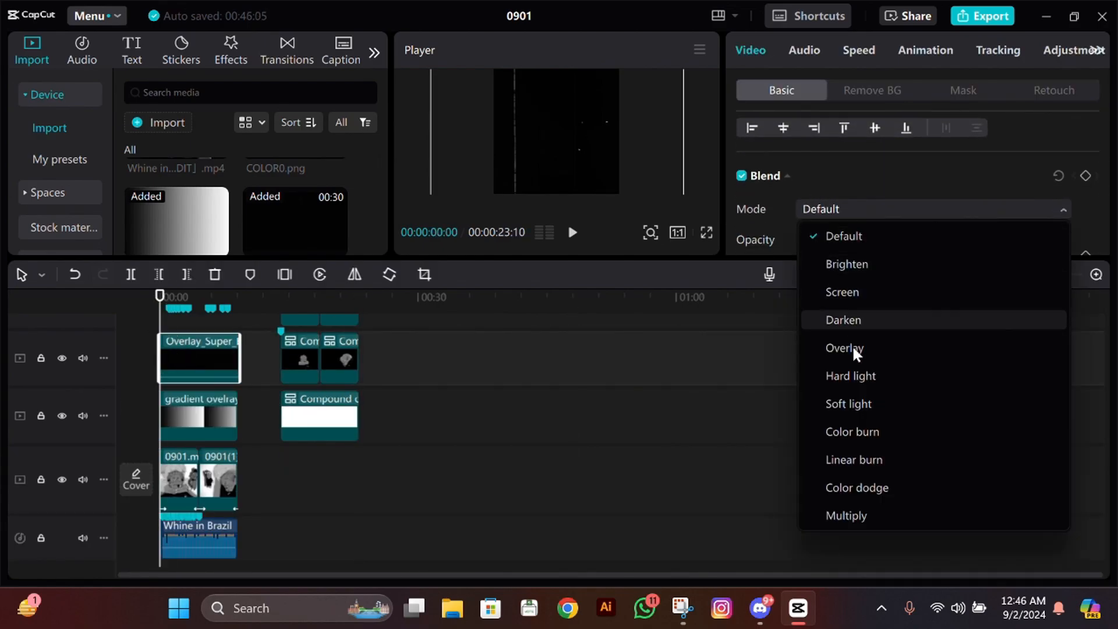
click(852, 346)
click(873, 209)
click(856, 295)
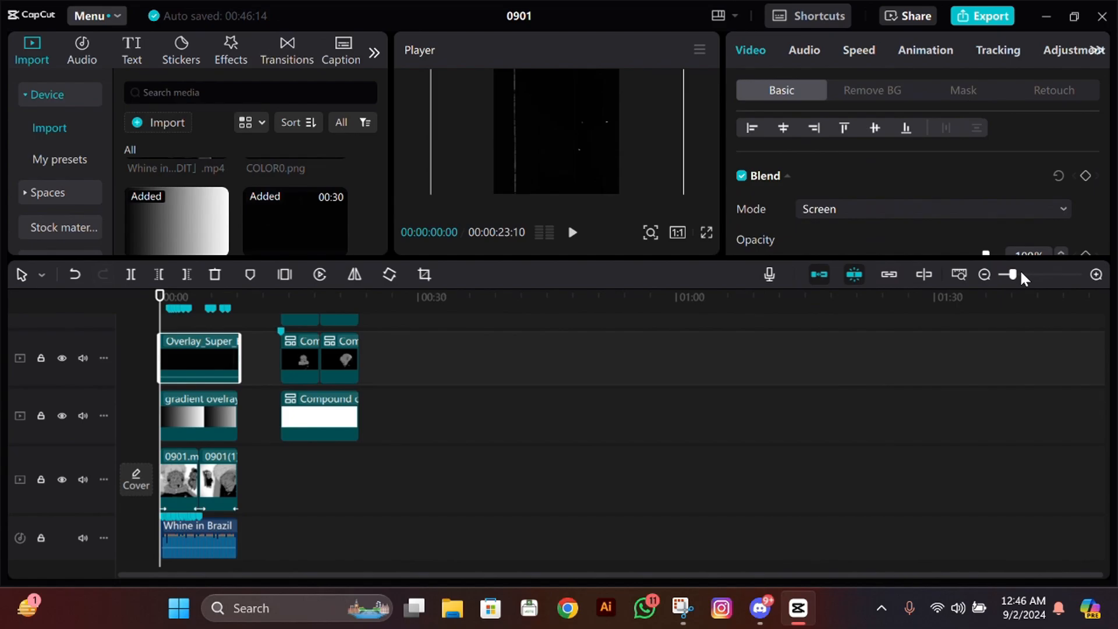
Trim the dust overlay to end at 00:00:04:33 and put a second piece over 0901(1).mp4, ending with that clip
drag(1012, 274, 1044, 274)
key(space)
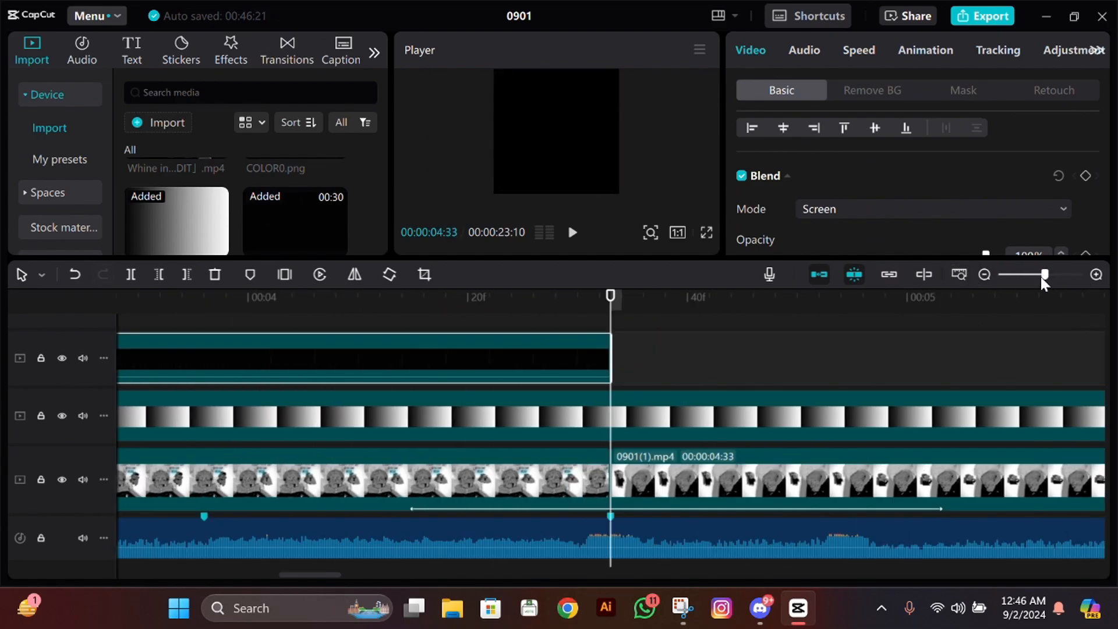
drag(1040, 275, 1018, 274)
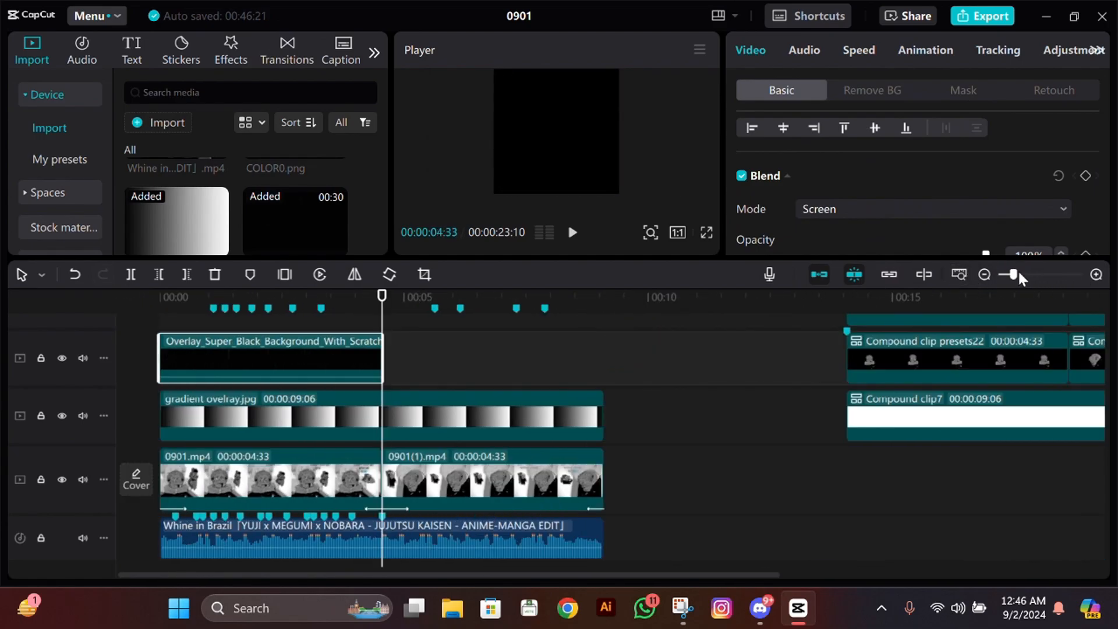
click(600, 360)
drag(593, 361, 599, 361)
scroll(516, 362, up, 1)
Play back both clips to check how the dust overlay looks over them
key(space)
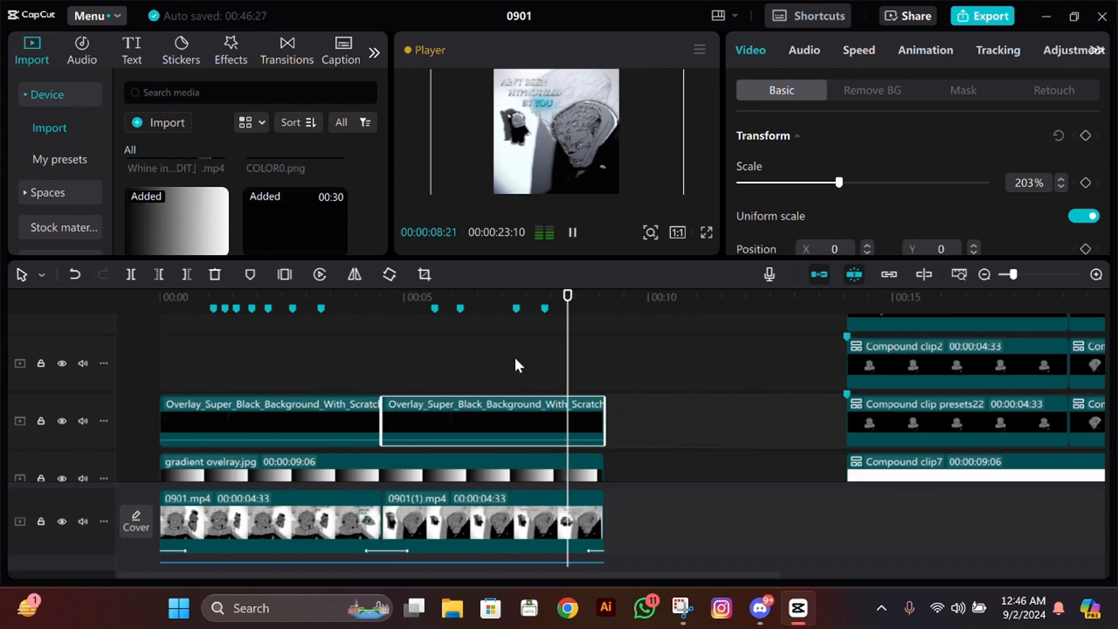
click(428, 348)
click(236, 364)
scroll(407, 379, down, 2)
key(space)
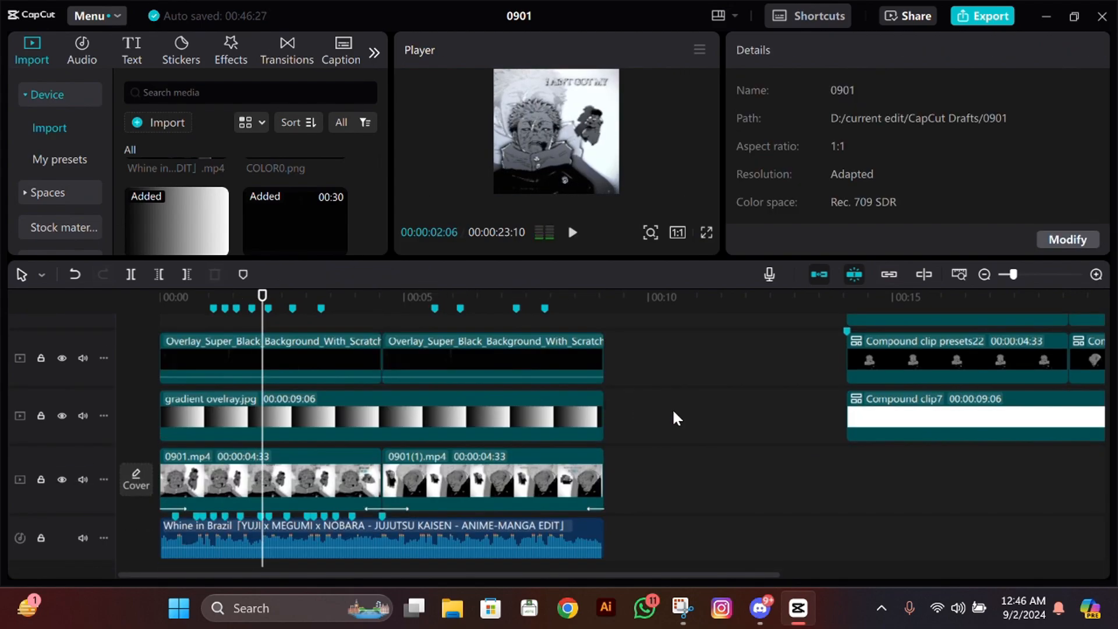
Move the gradient image upward in the frame to a Y position of 362
click(585, 418)
drag(593, 175, 585, 162)
key(space)
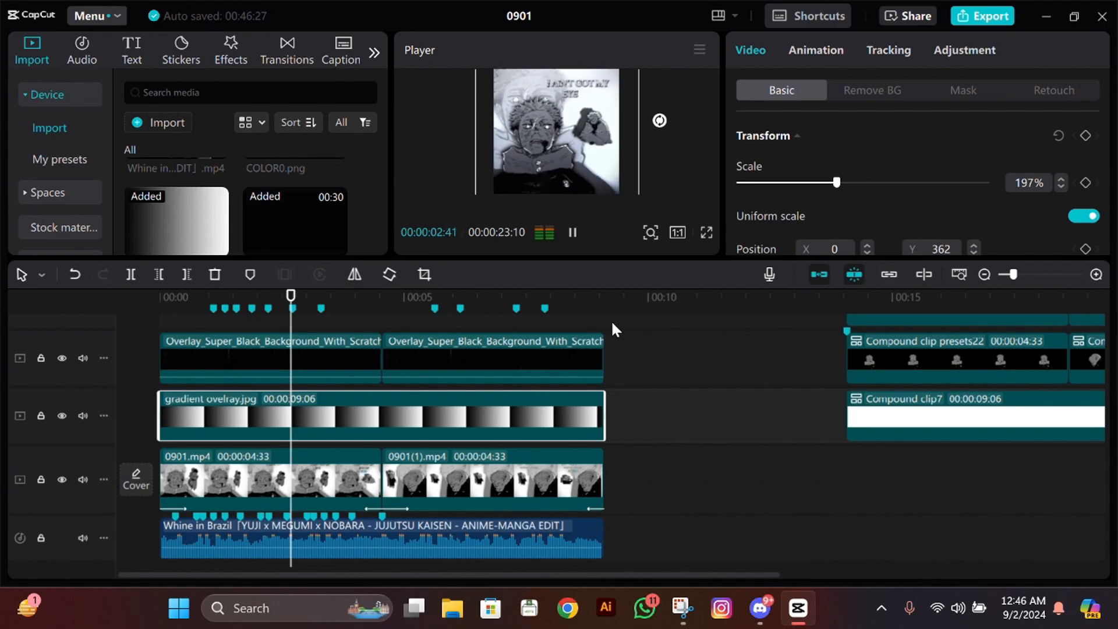
Play the edit through from the beginning to examine the gradient and dust overlays on both clips
scroll(564, 400, up, 1)
key(space)
scroll(571, 402, down, 1)
scroll(466, 385, up, 2)
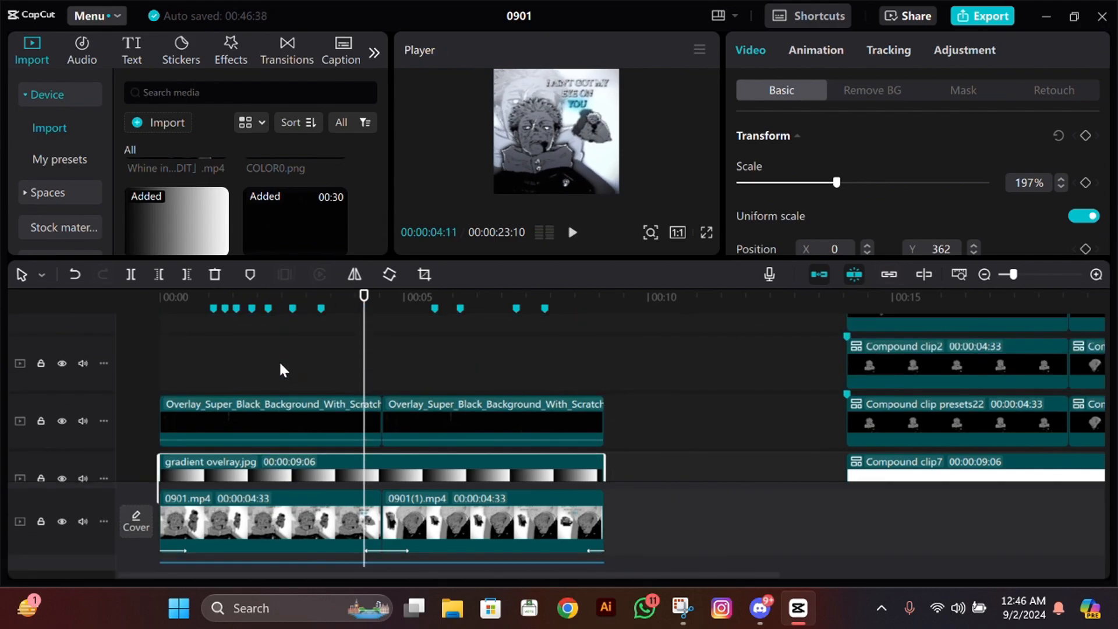
click(180, 373)
scroll(466, 371, down, 2)
key(space)
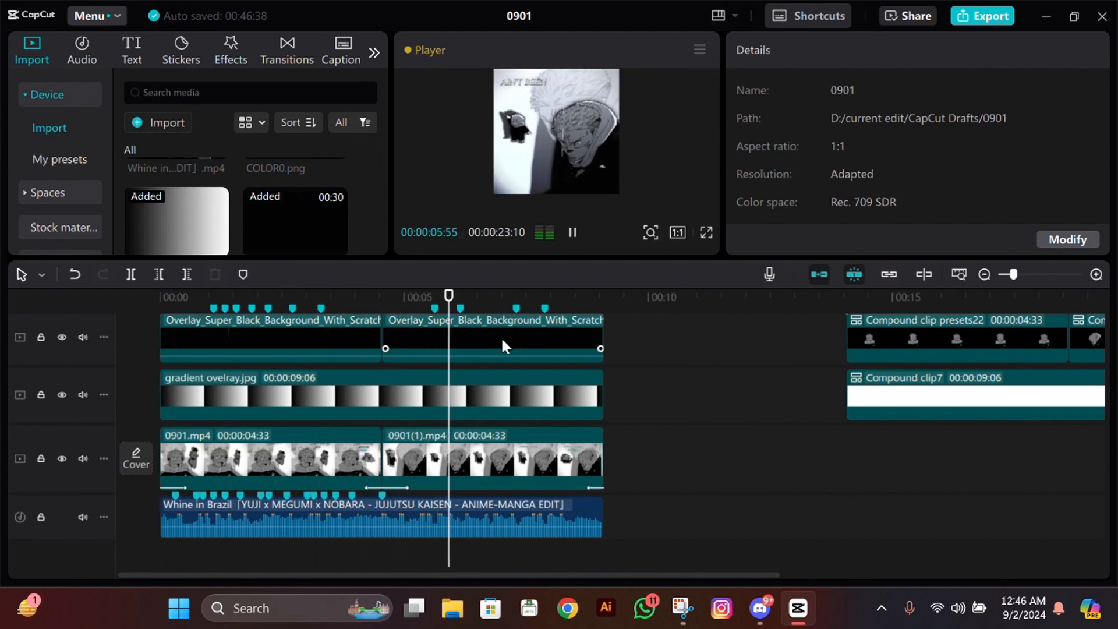
key(space)
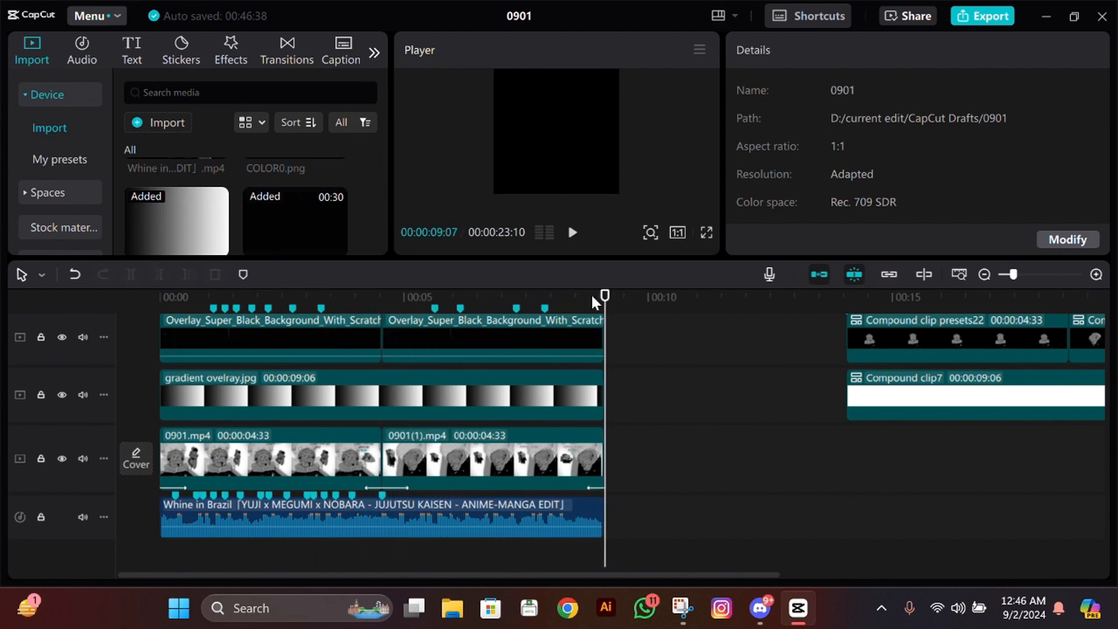
scroll(350, 345, up, 2)
click(216, 350)
click(131, 358)
scroll(116, 368, down, 2)
key(space)
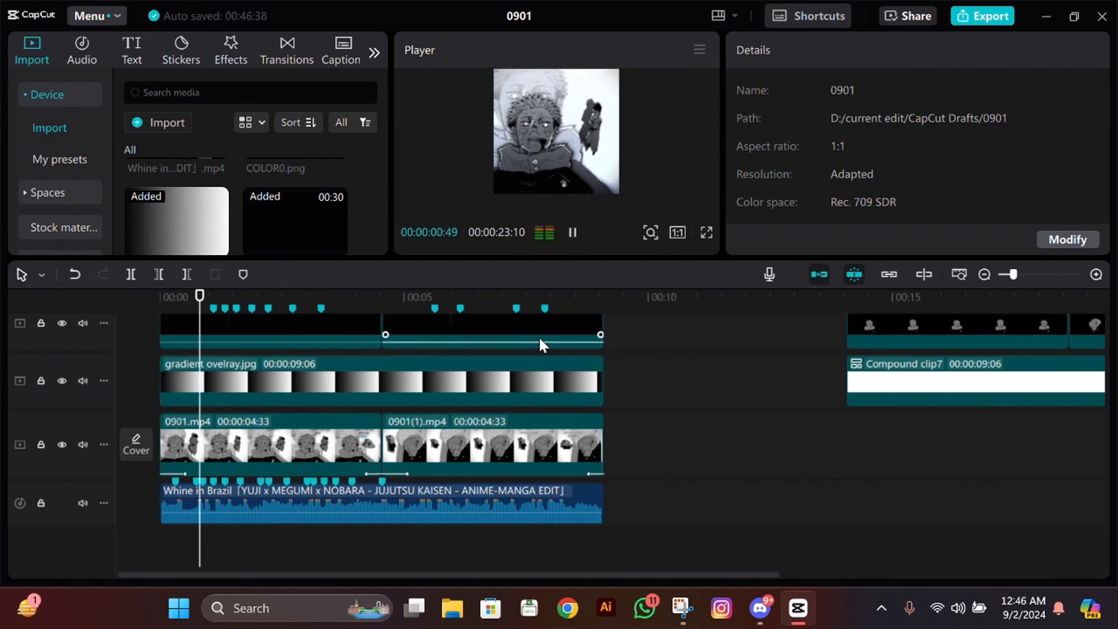